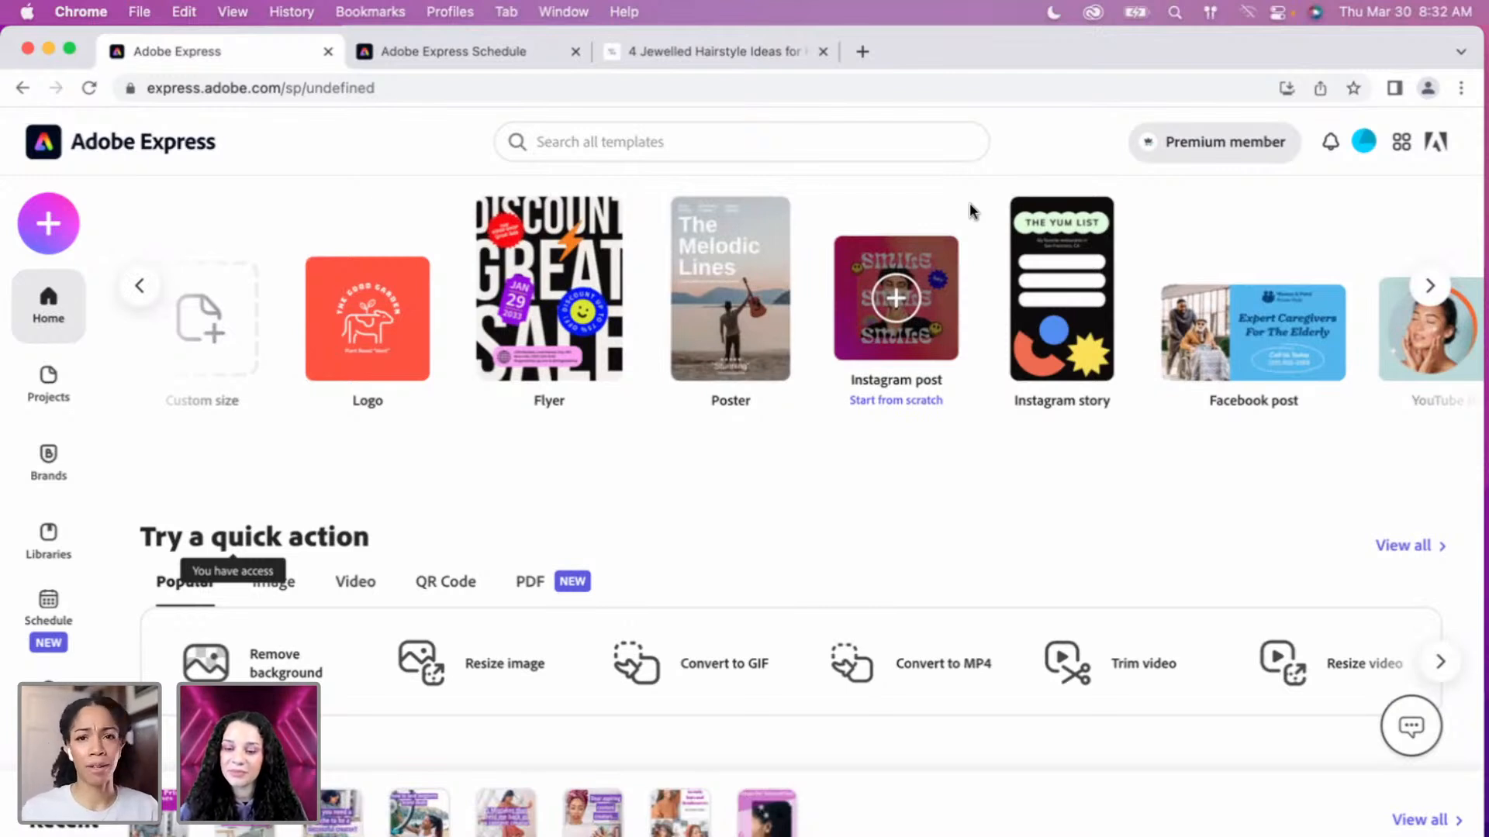
Open the ComfyGirlCurls brand from the saved brands to view its logos, colors and fonts.
mouse_move(721, 283)
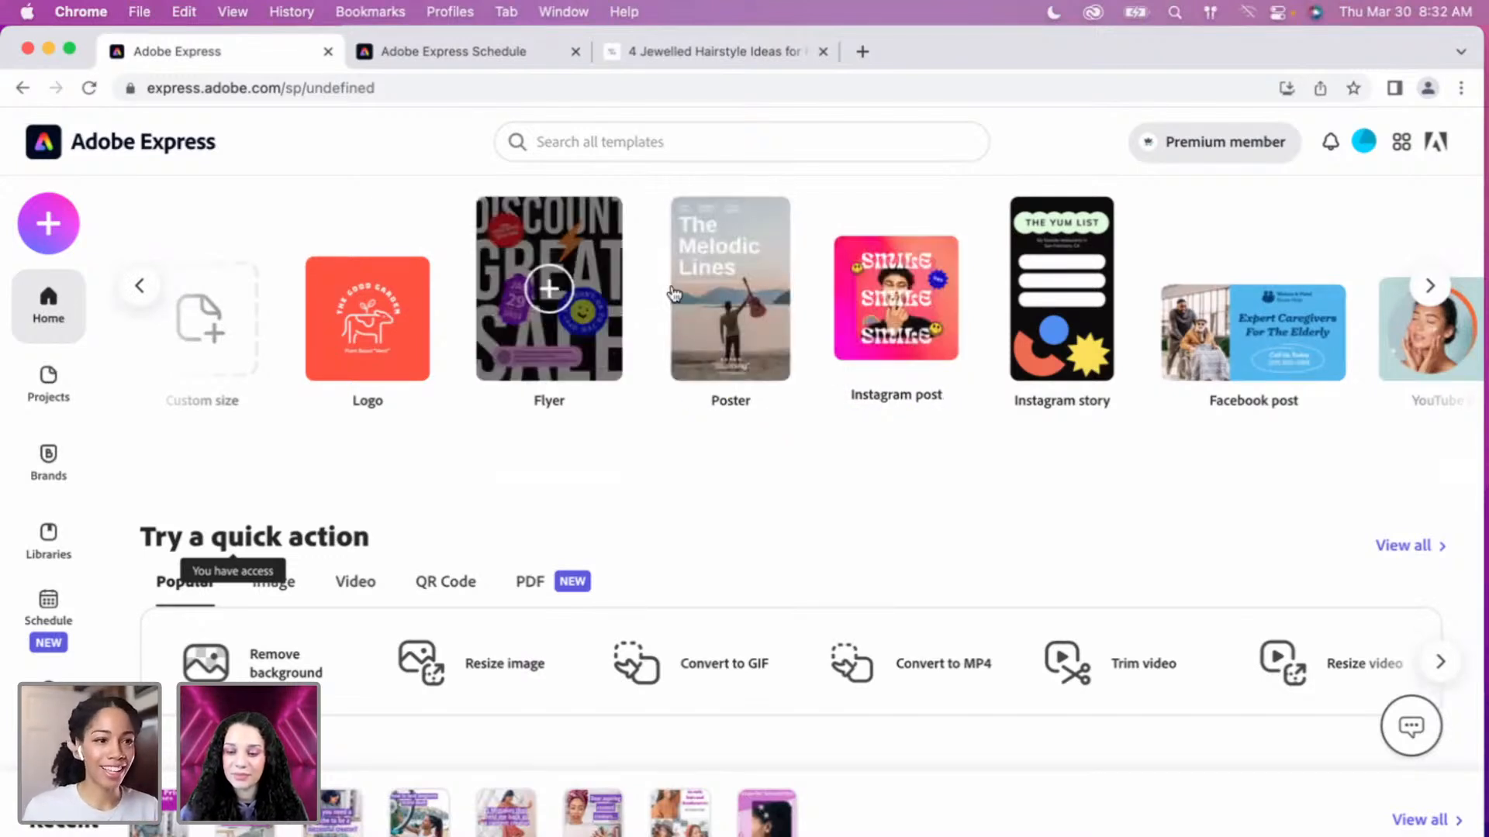
scroll(38, 595, "up", 1)
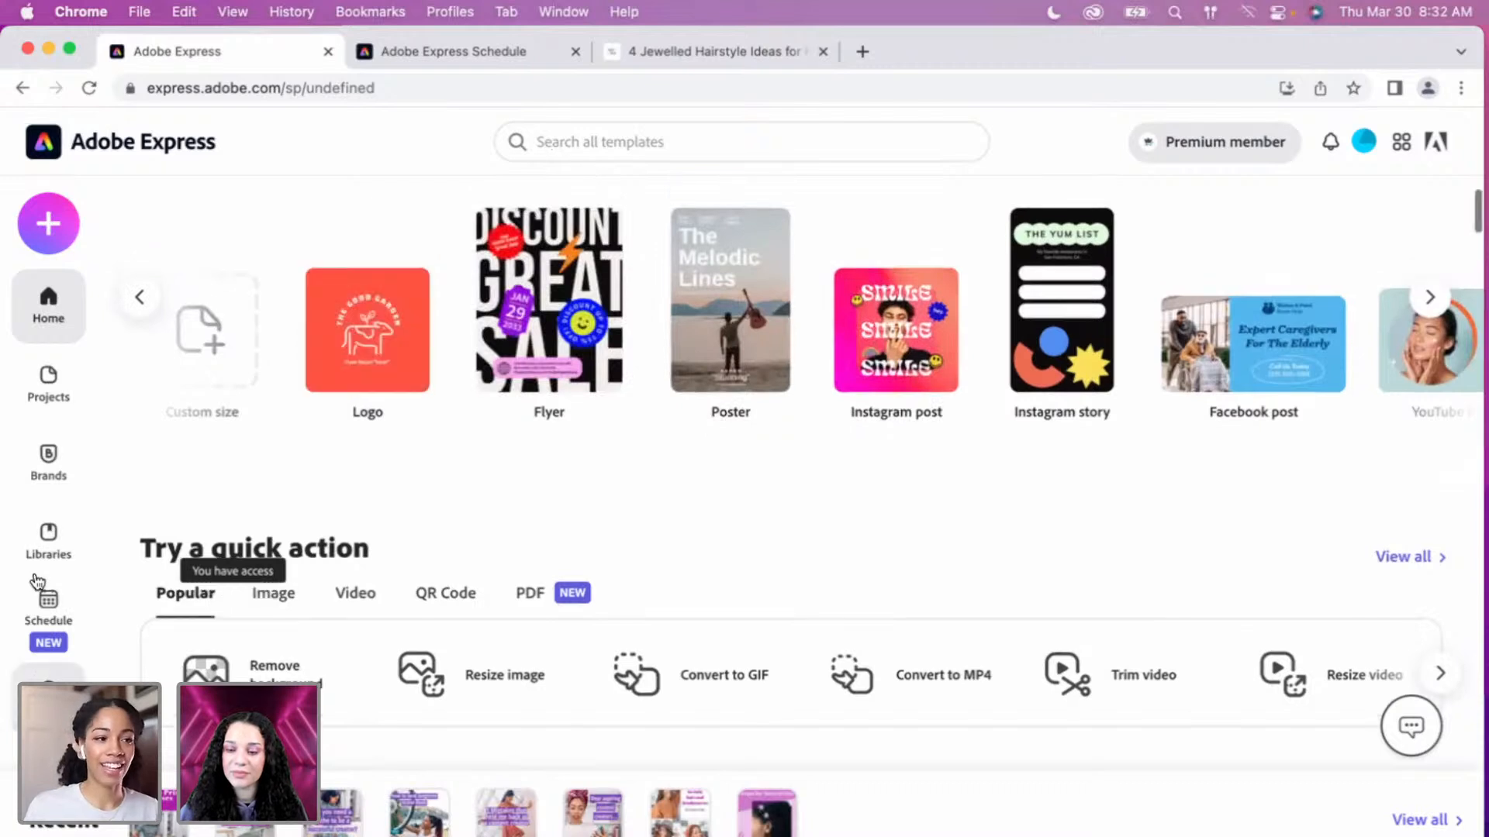
left_click(54, 547)
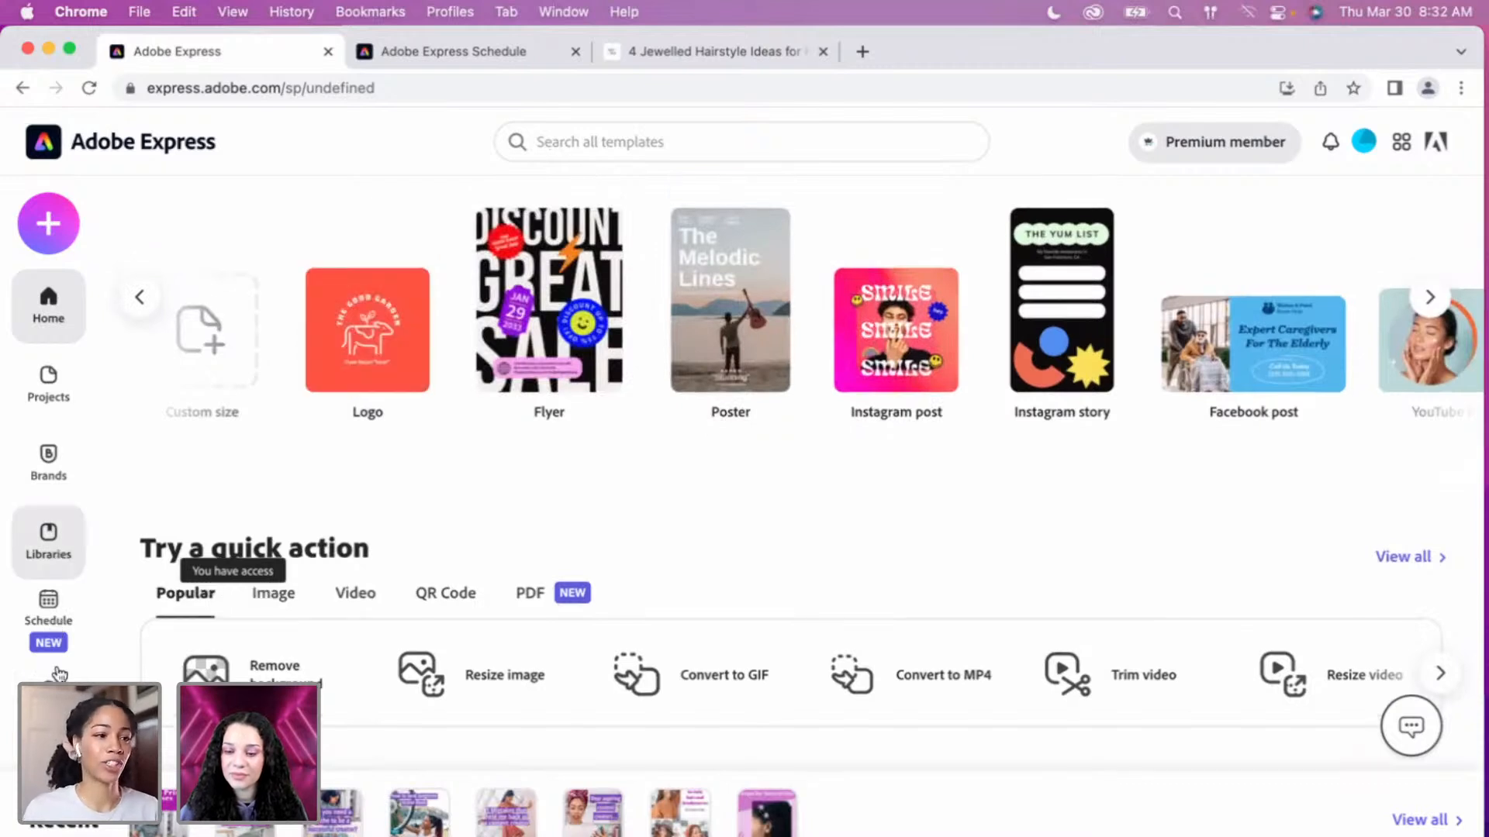
left_click(49, 465)
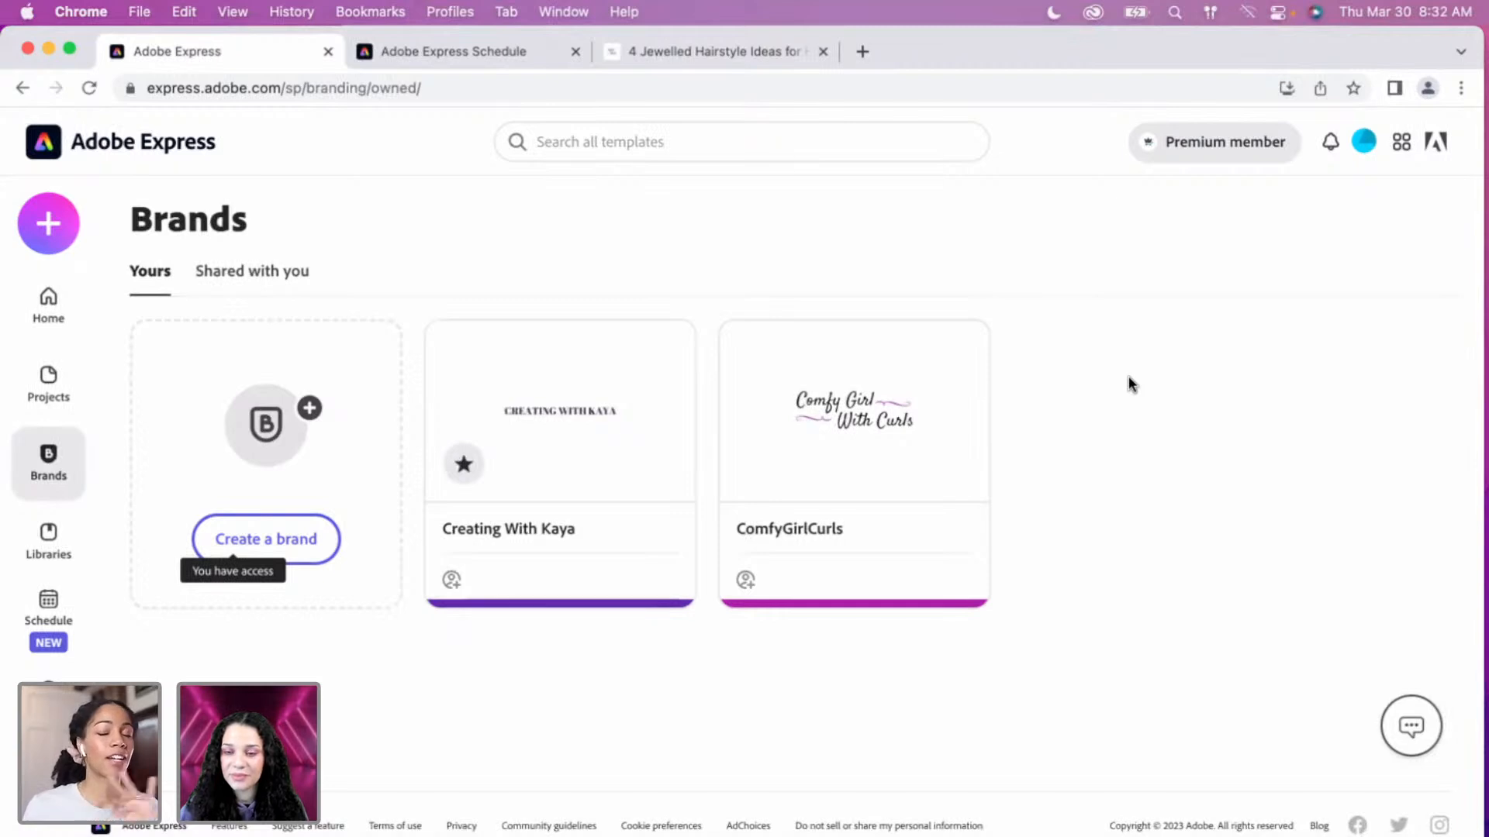
mouse_move(939, 466)
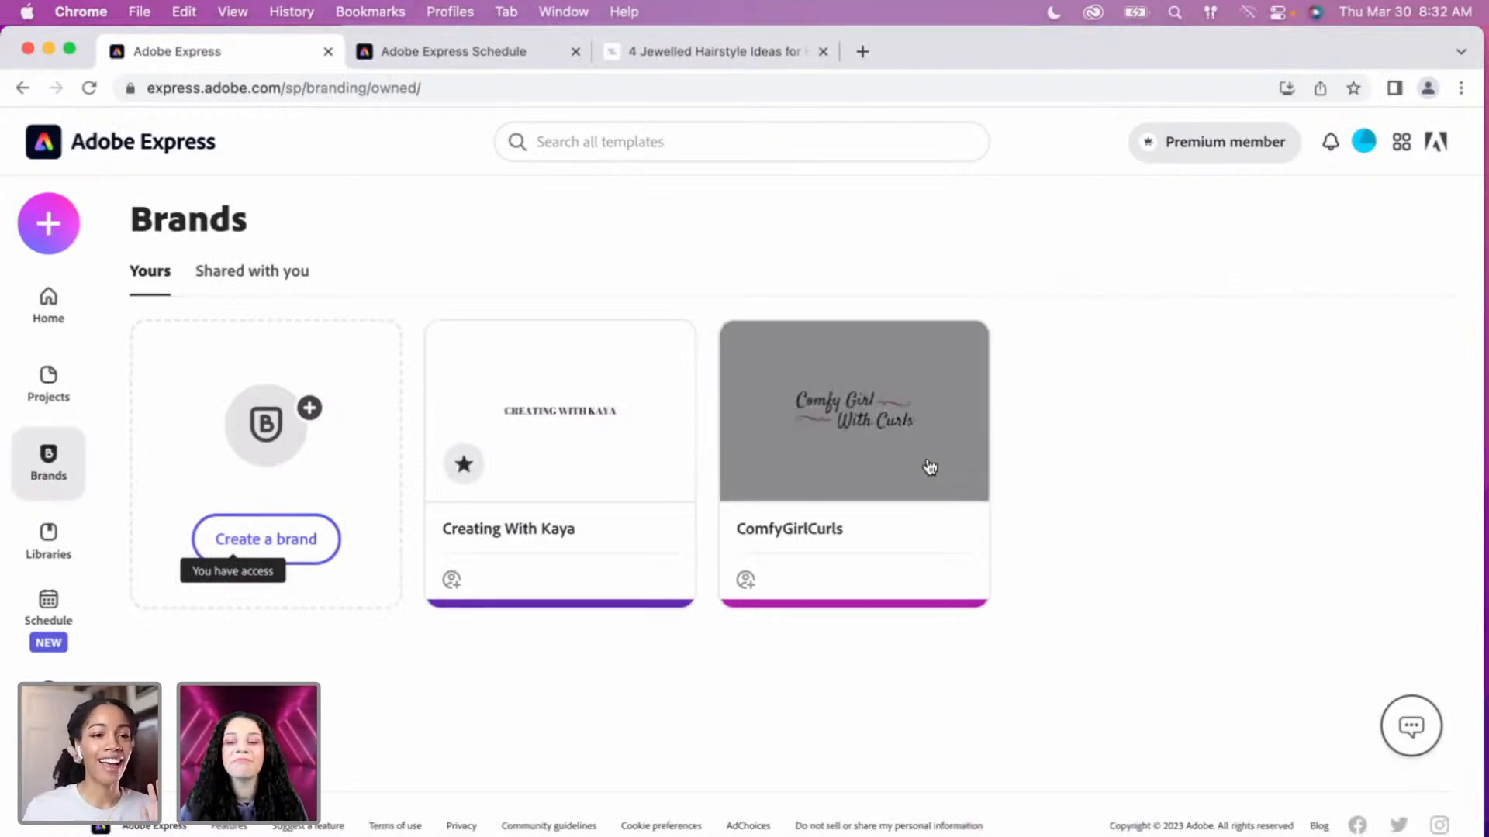
left_click(907, 471)
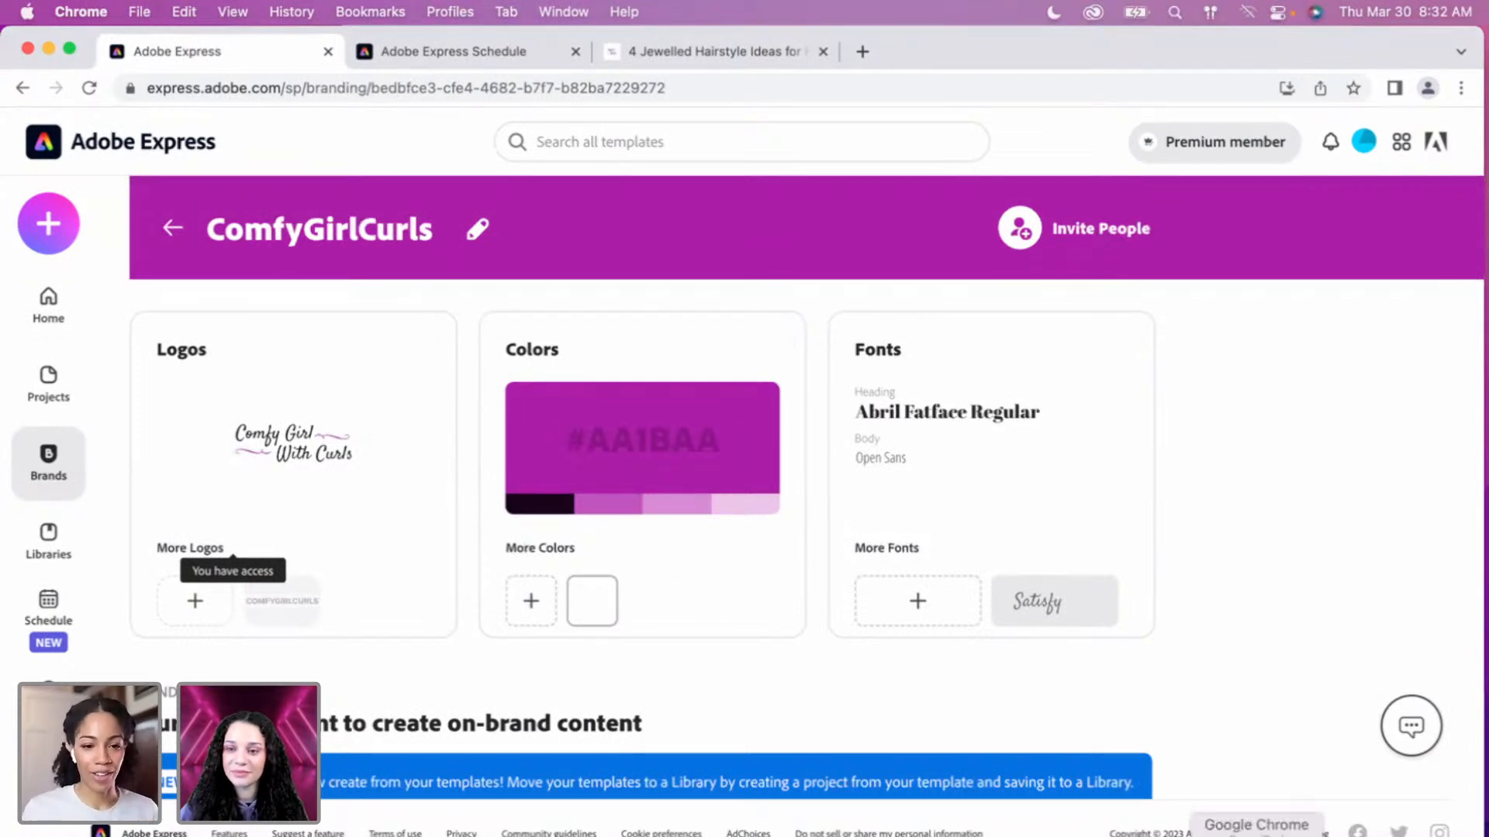
Switch to the Pinterest window and examine the created pins on the ComfyGirlCurls profile.
right_click(1256, 835)
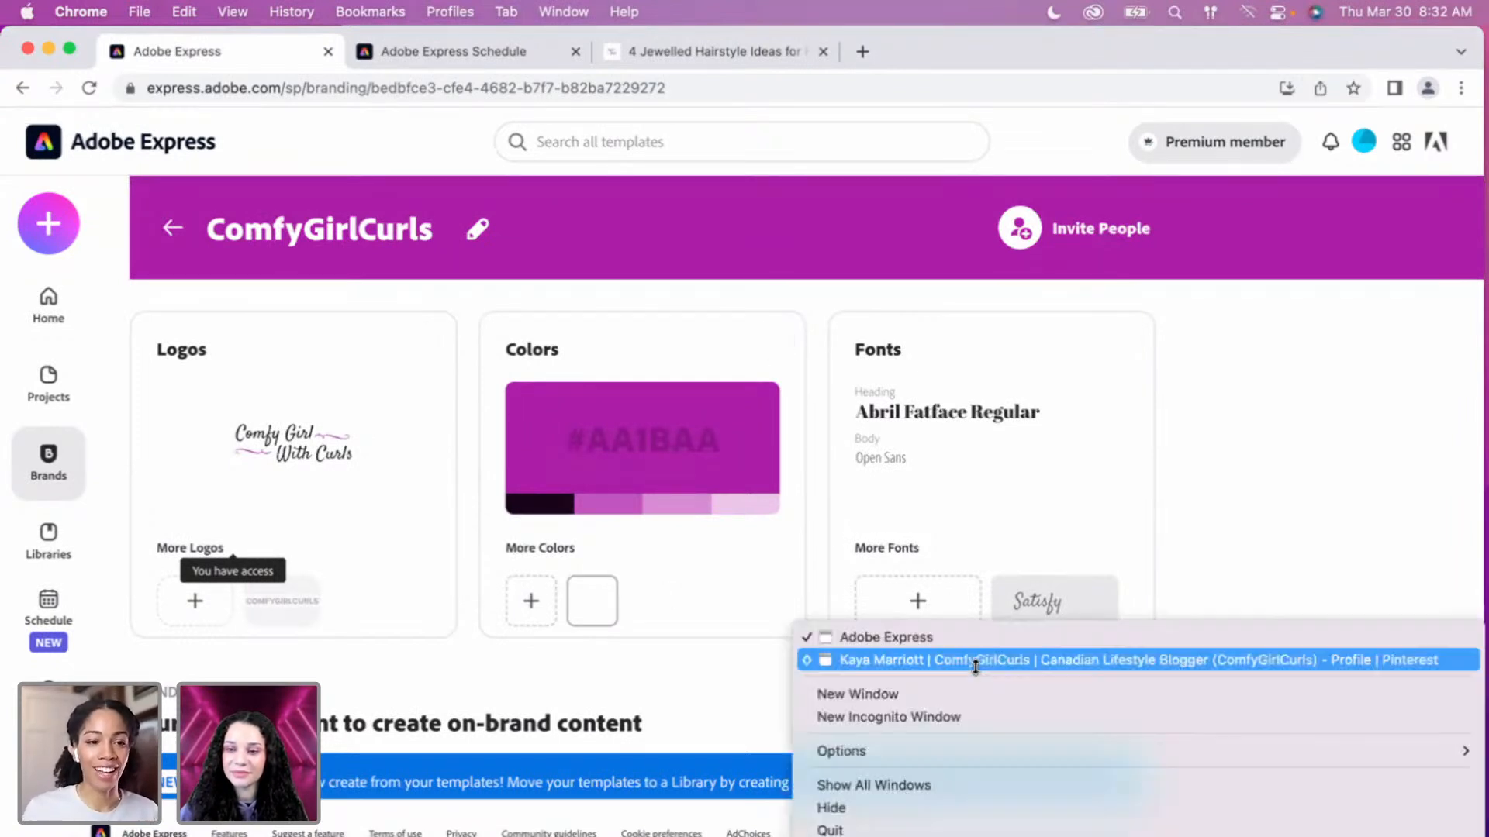
left_click(969, 660)
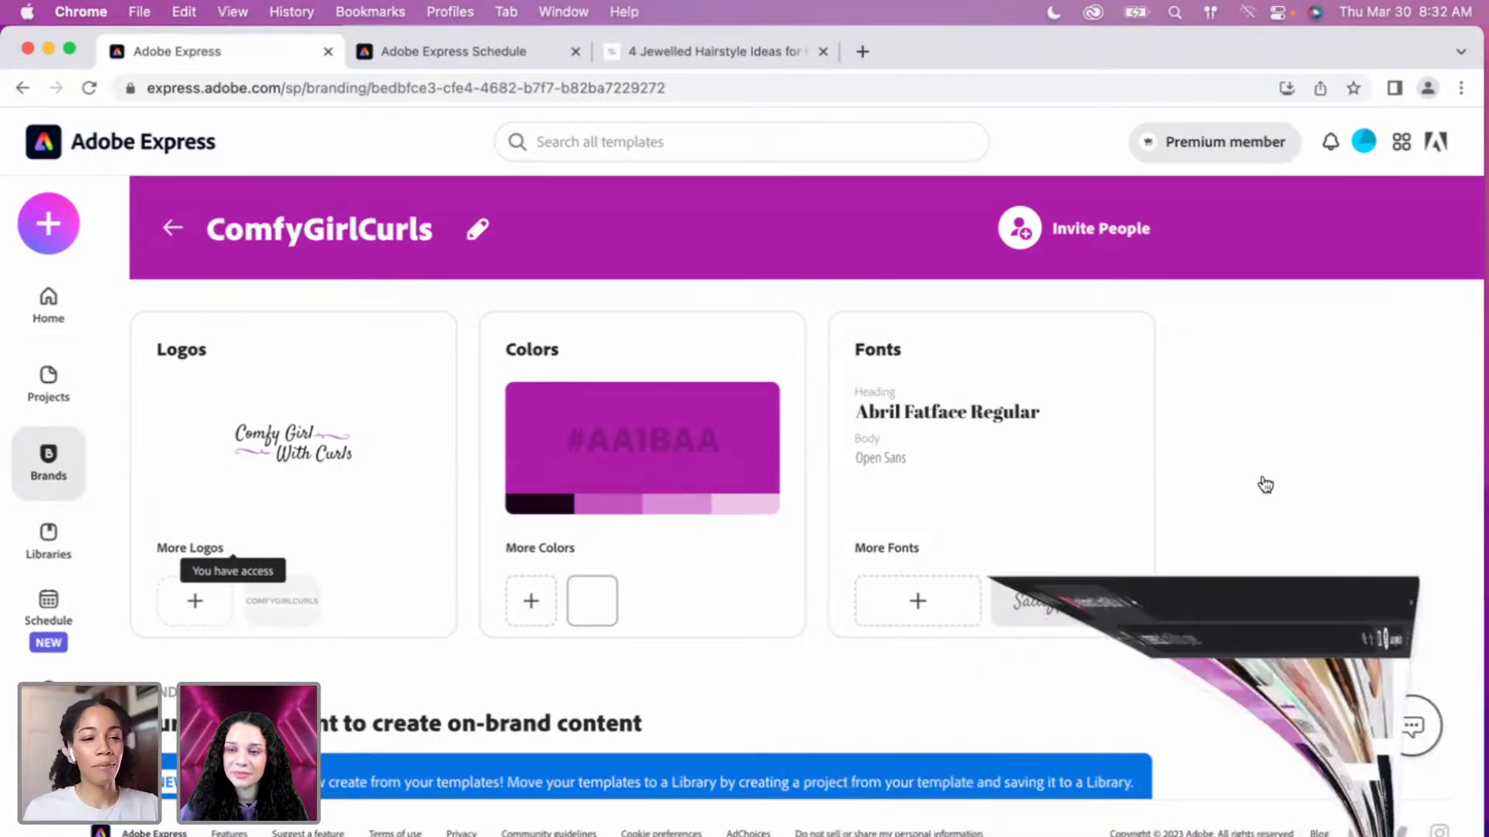
scroll(1214, 531, "down", 3)
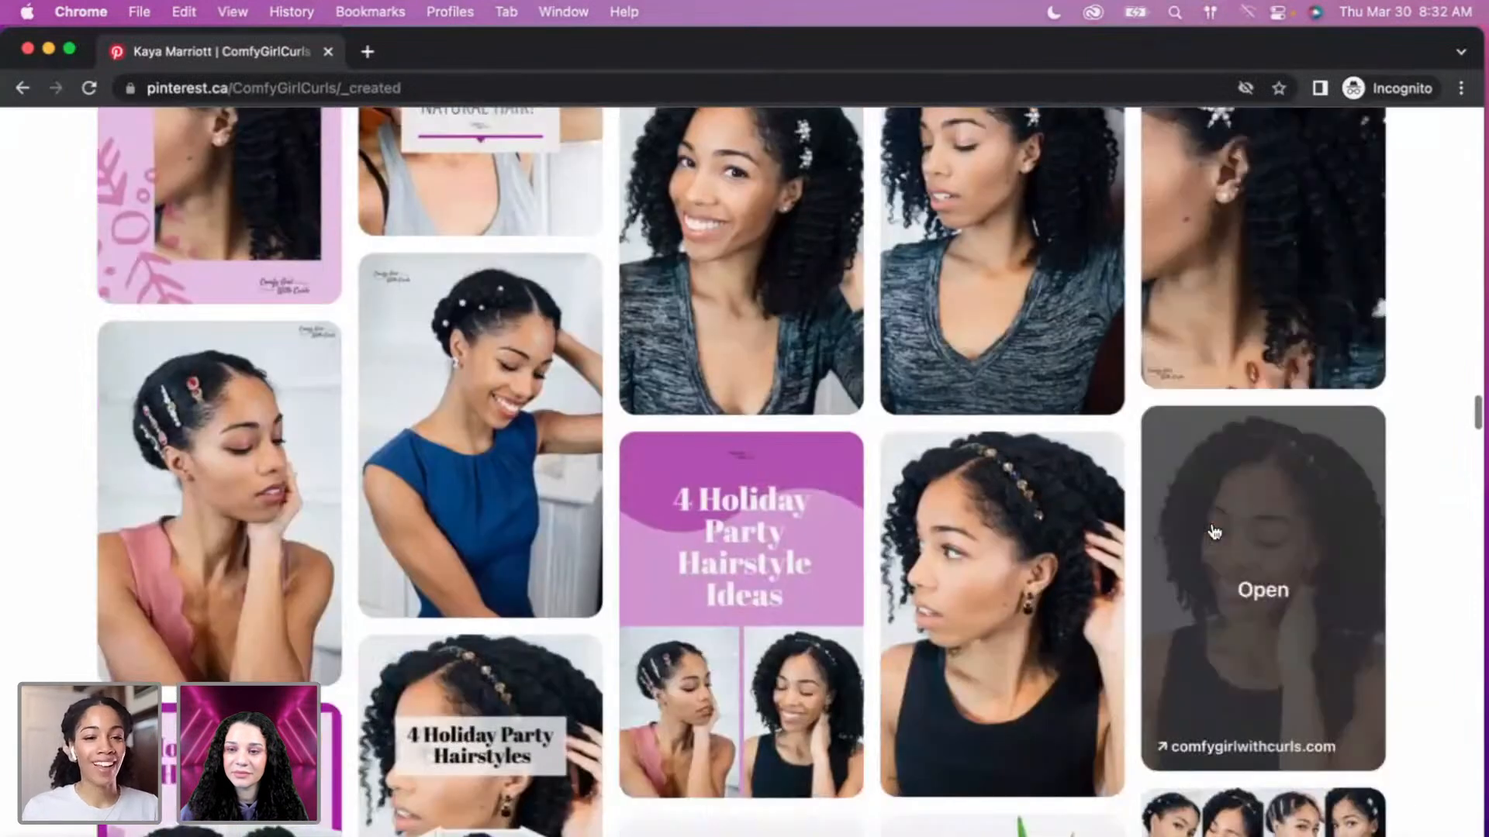
scroll(1319, 539, "down", 1)
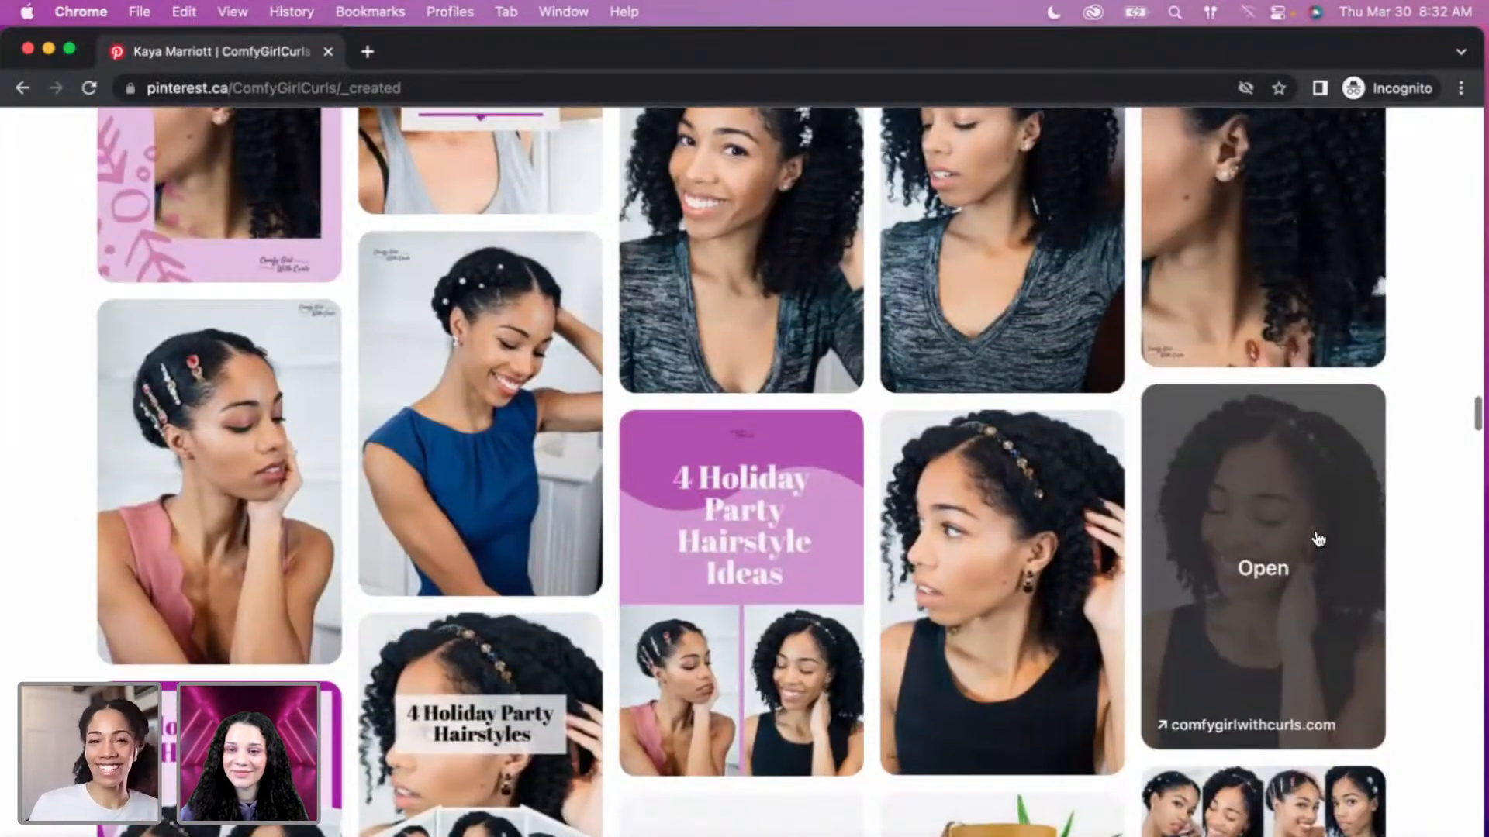
scroll(1318, 539, "down", 4)
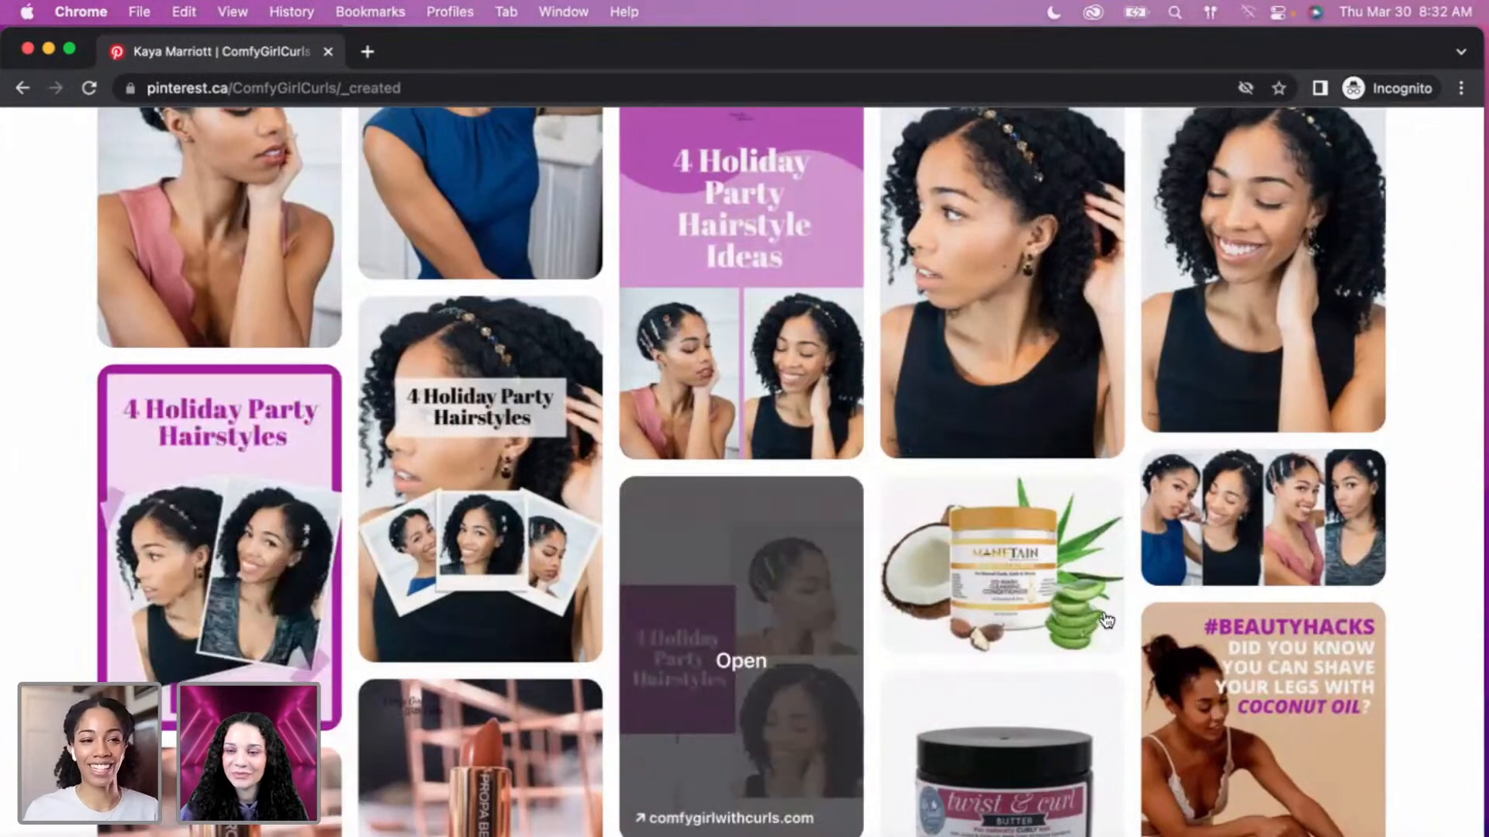
scroll(1105, 620, "down", 5)
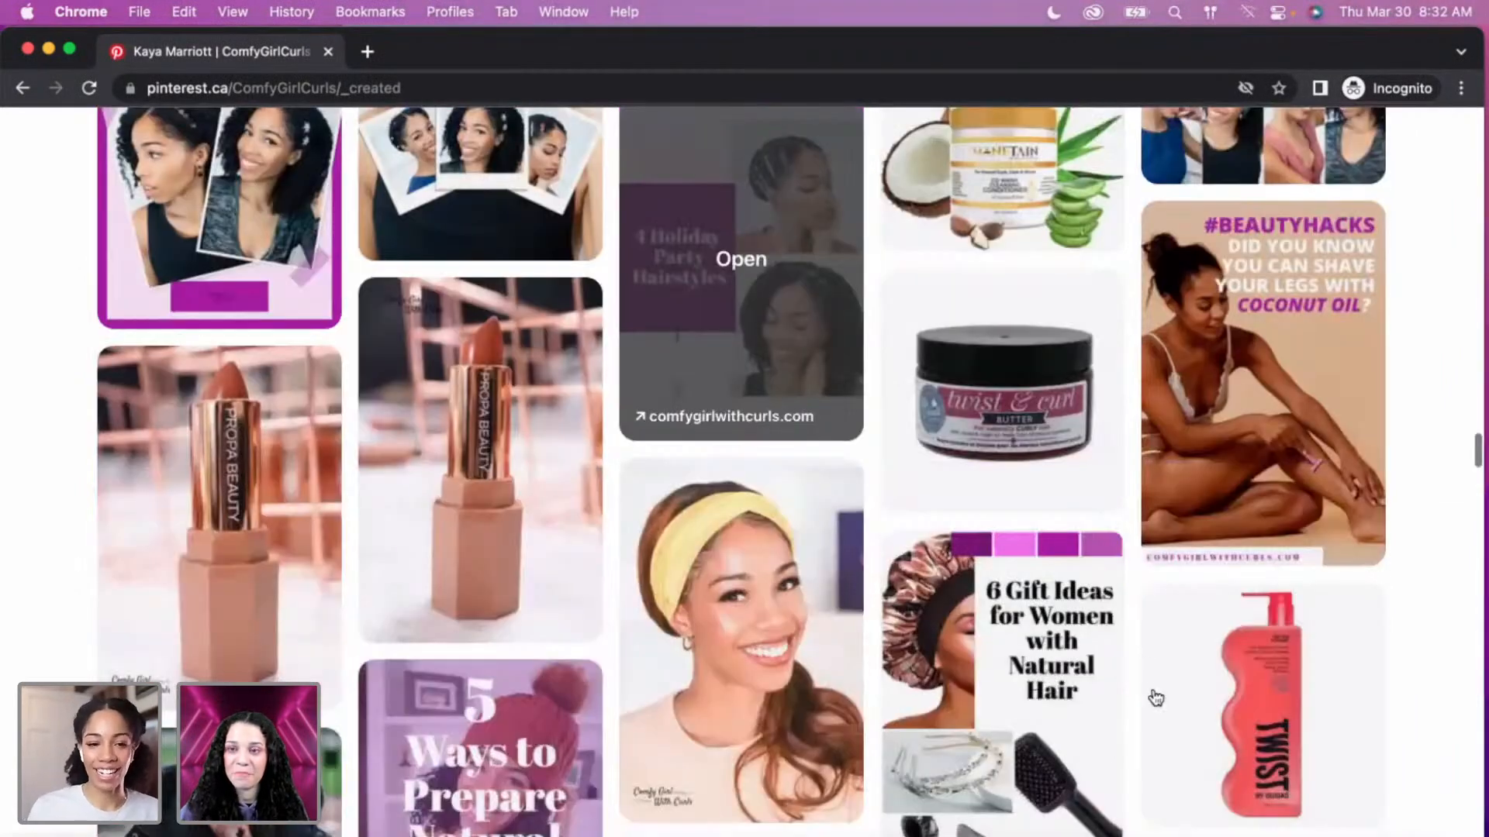
scroll(1156, 695, "down", 5)
Return to the Adobe Express window, go to the home page and search all templates for "pinterest".
right_click(1116, 834)
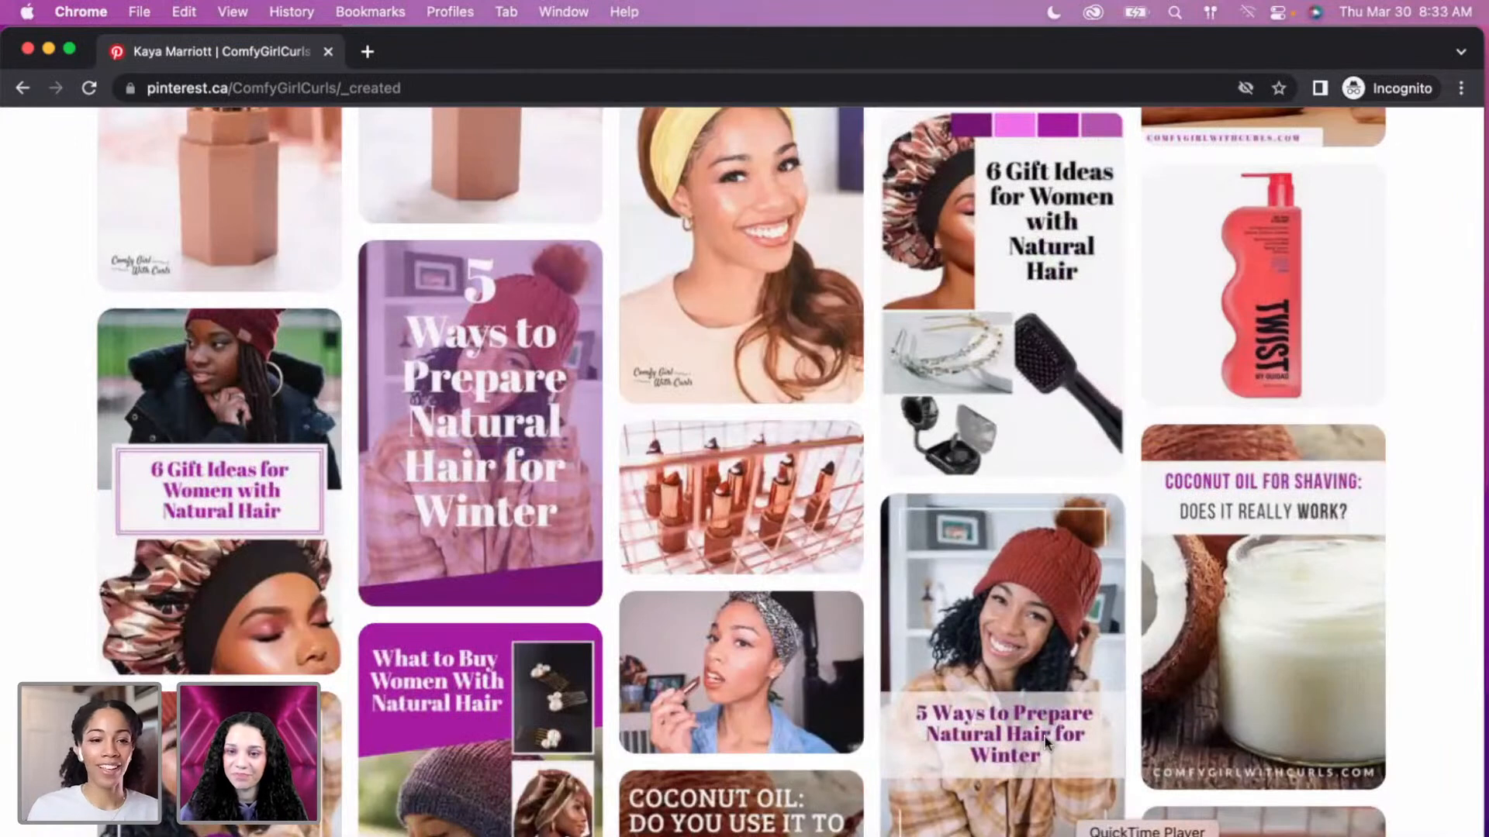
left_click(963, 631)
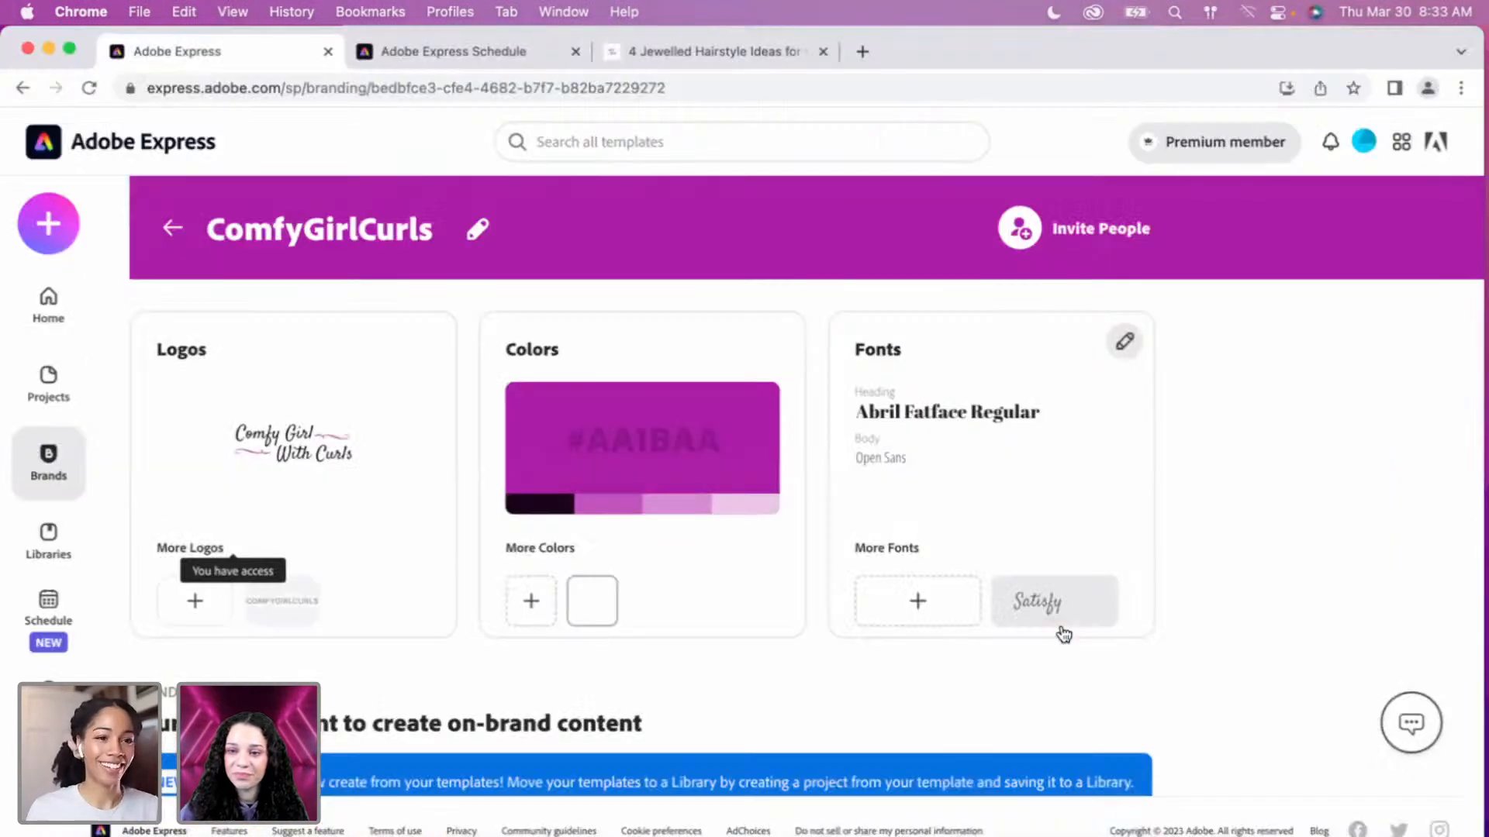
left_click(132, 310)
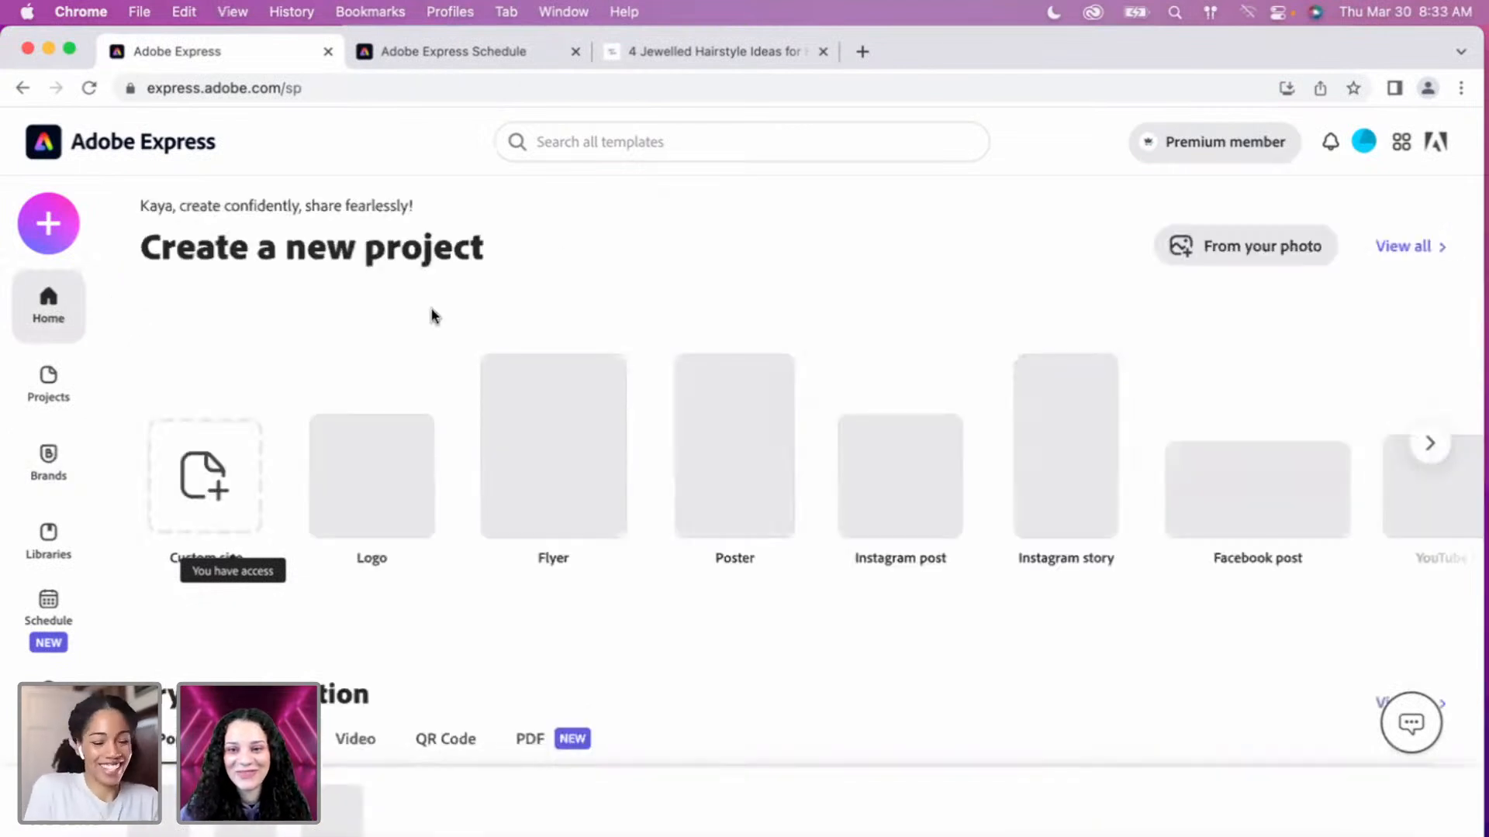
left_click(571, 141)
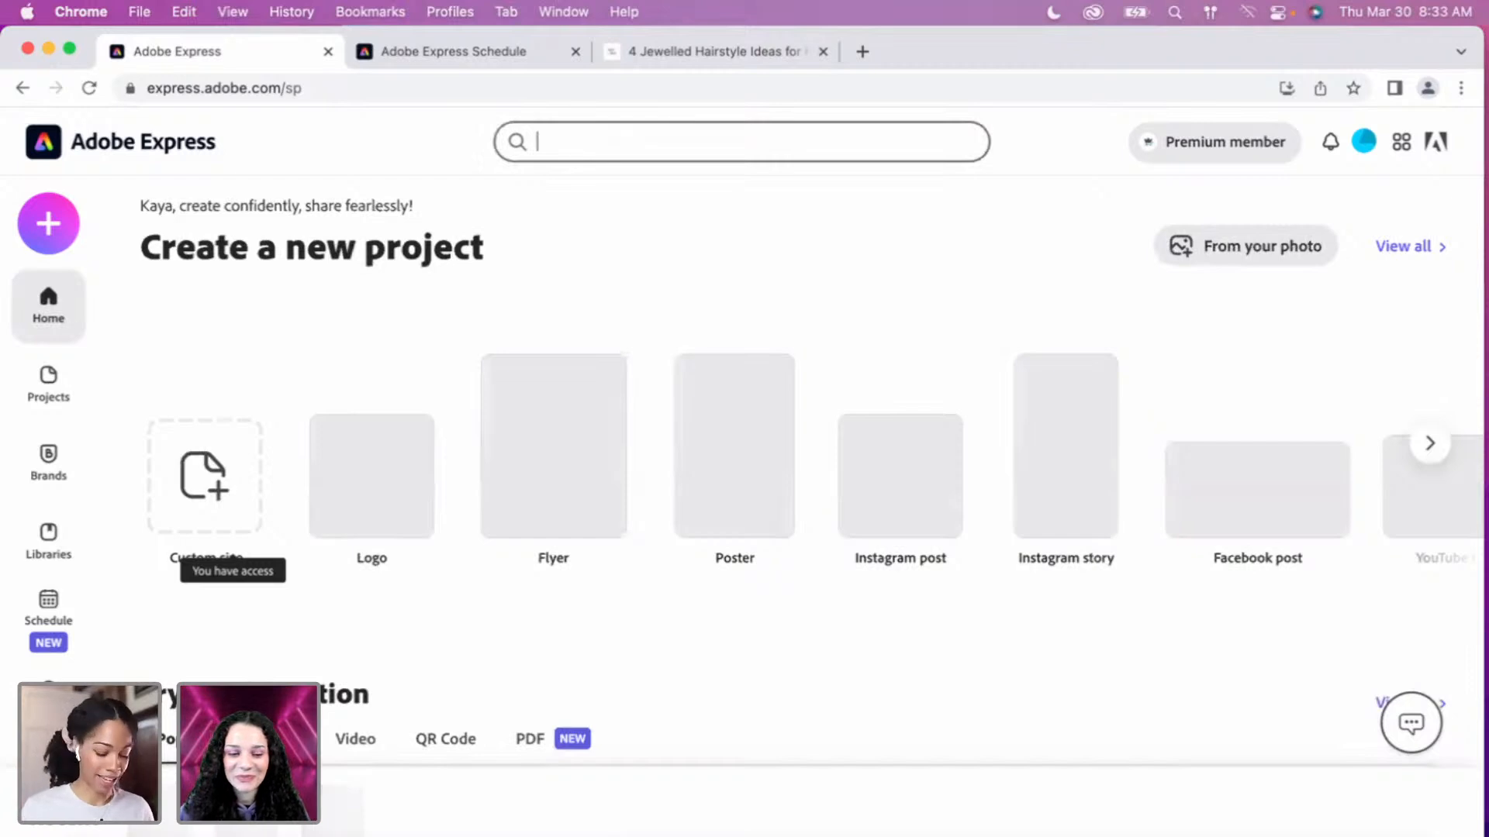
type("pinte")
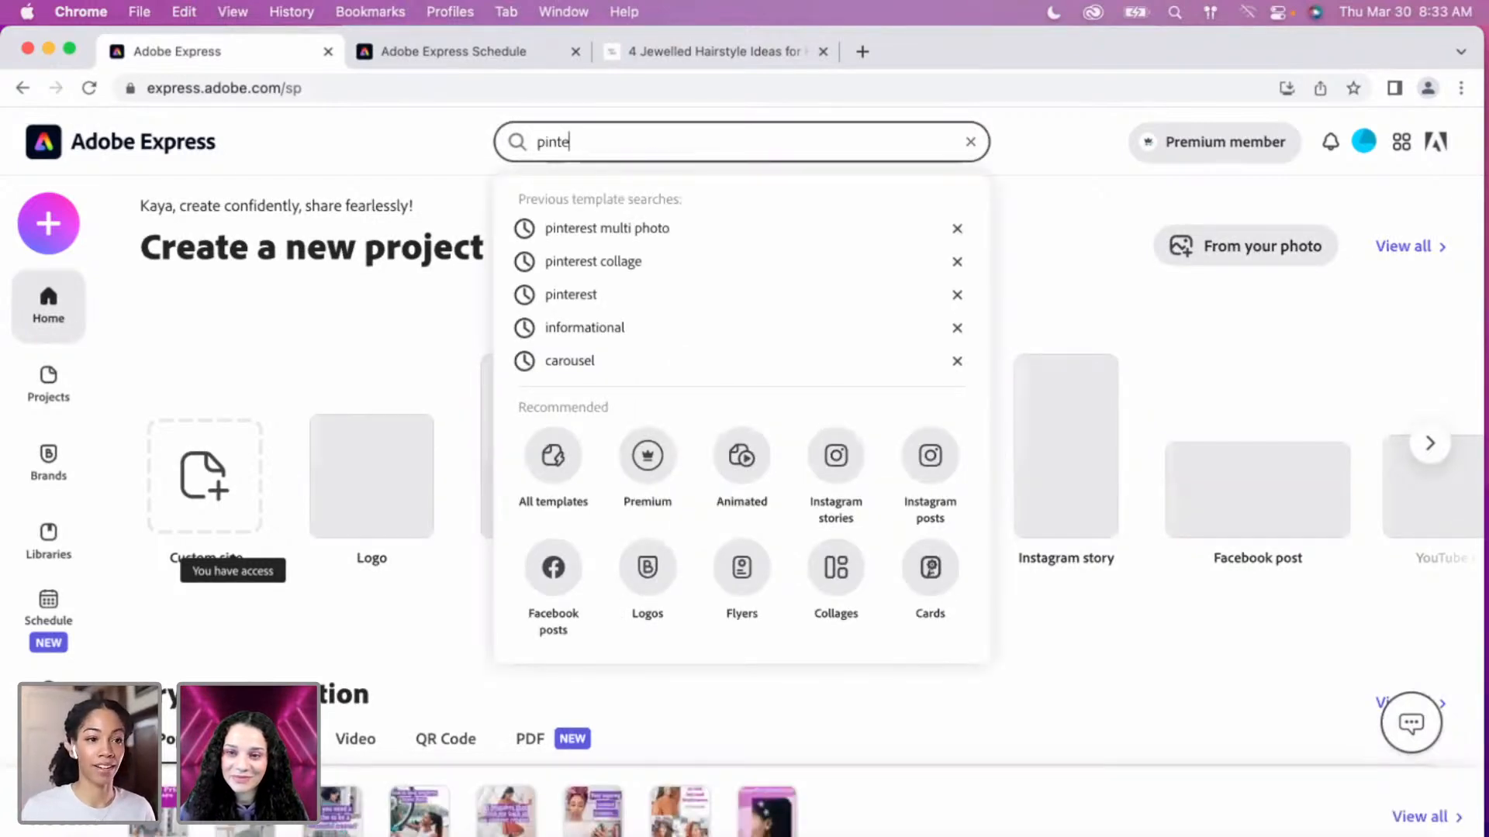
type("pinterest")
key("Return")
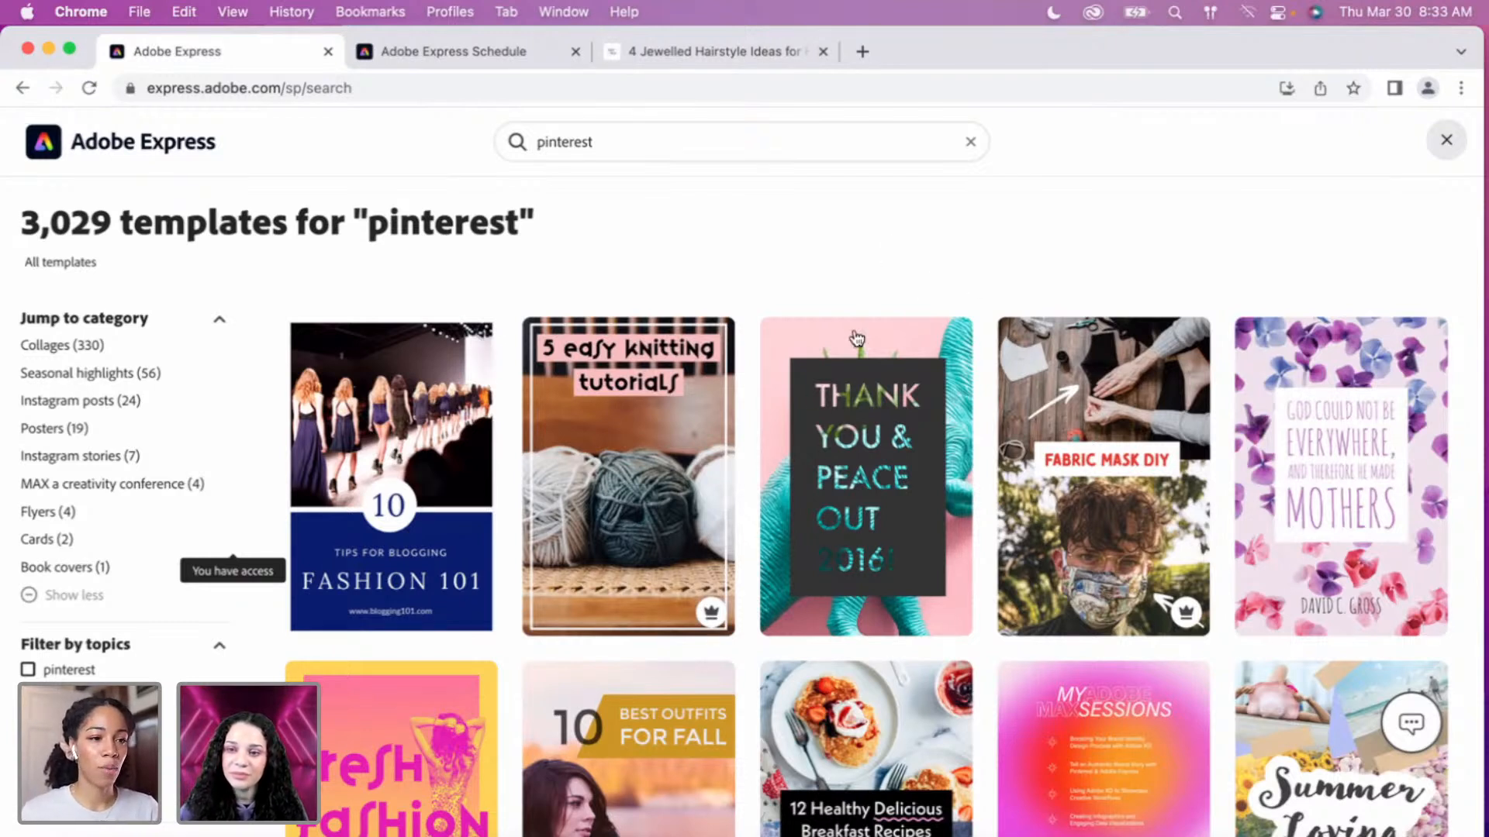
Browse the pinterest templates and start a project from the "10 Tips for Blogging Fashion 101" template.
scroll(861, 349, "down", 2)
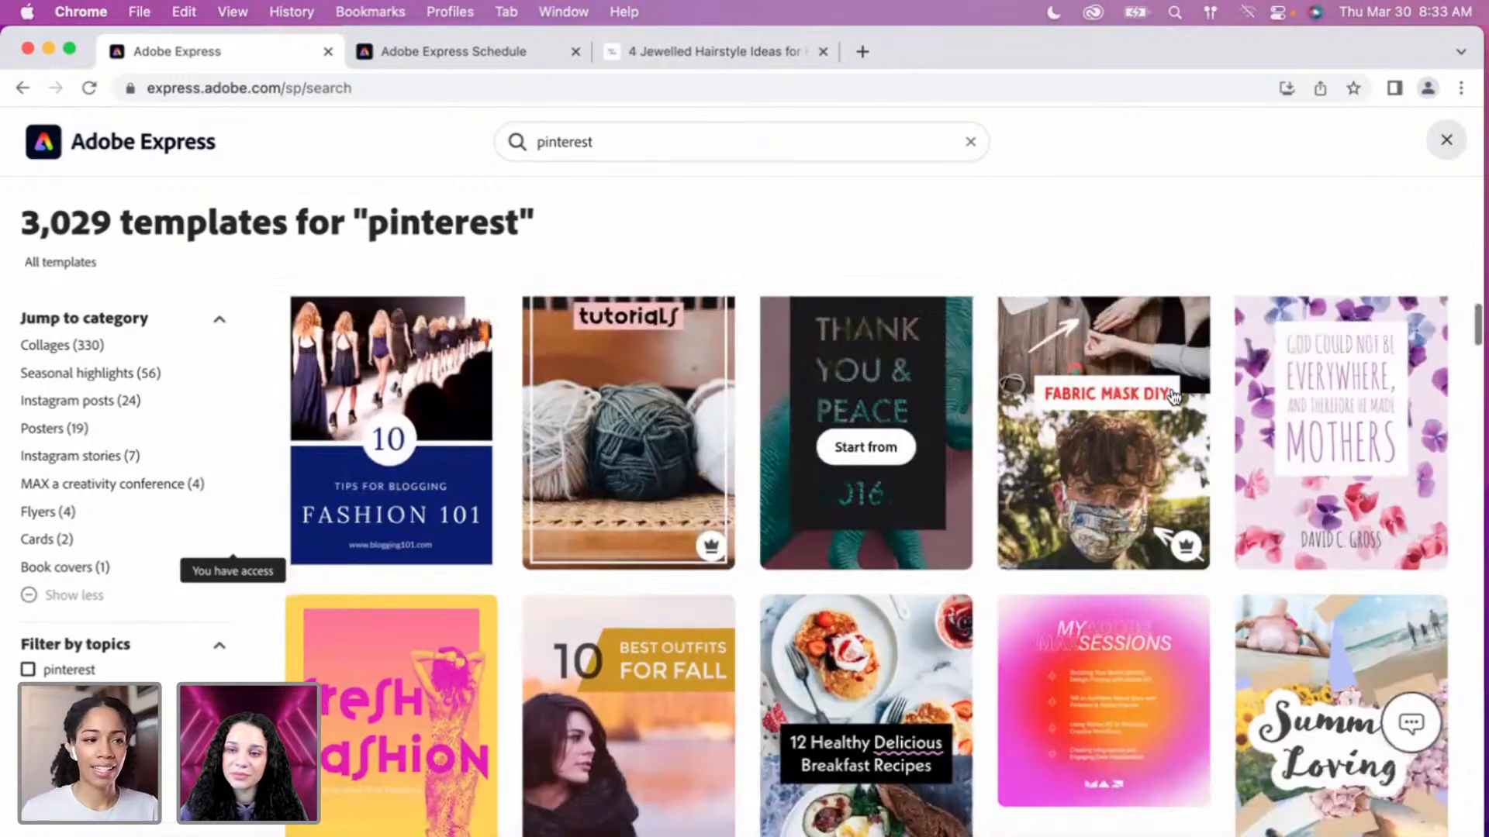
scroll(1171, 399, "up", 2)
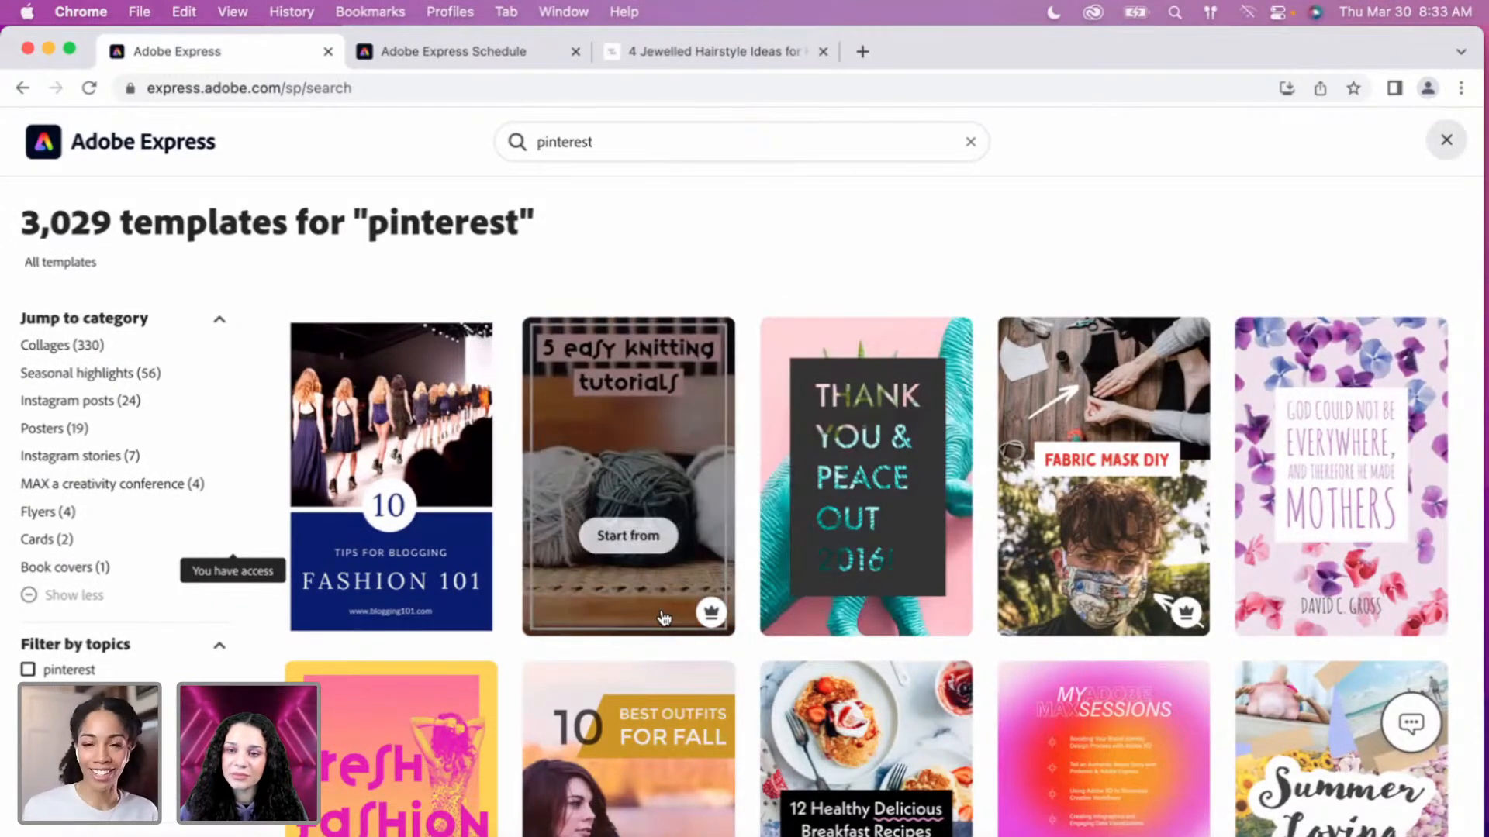
scroll(650, 562, "down", 3)
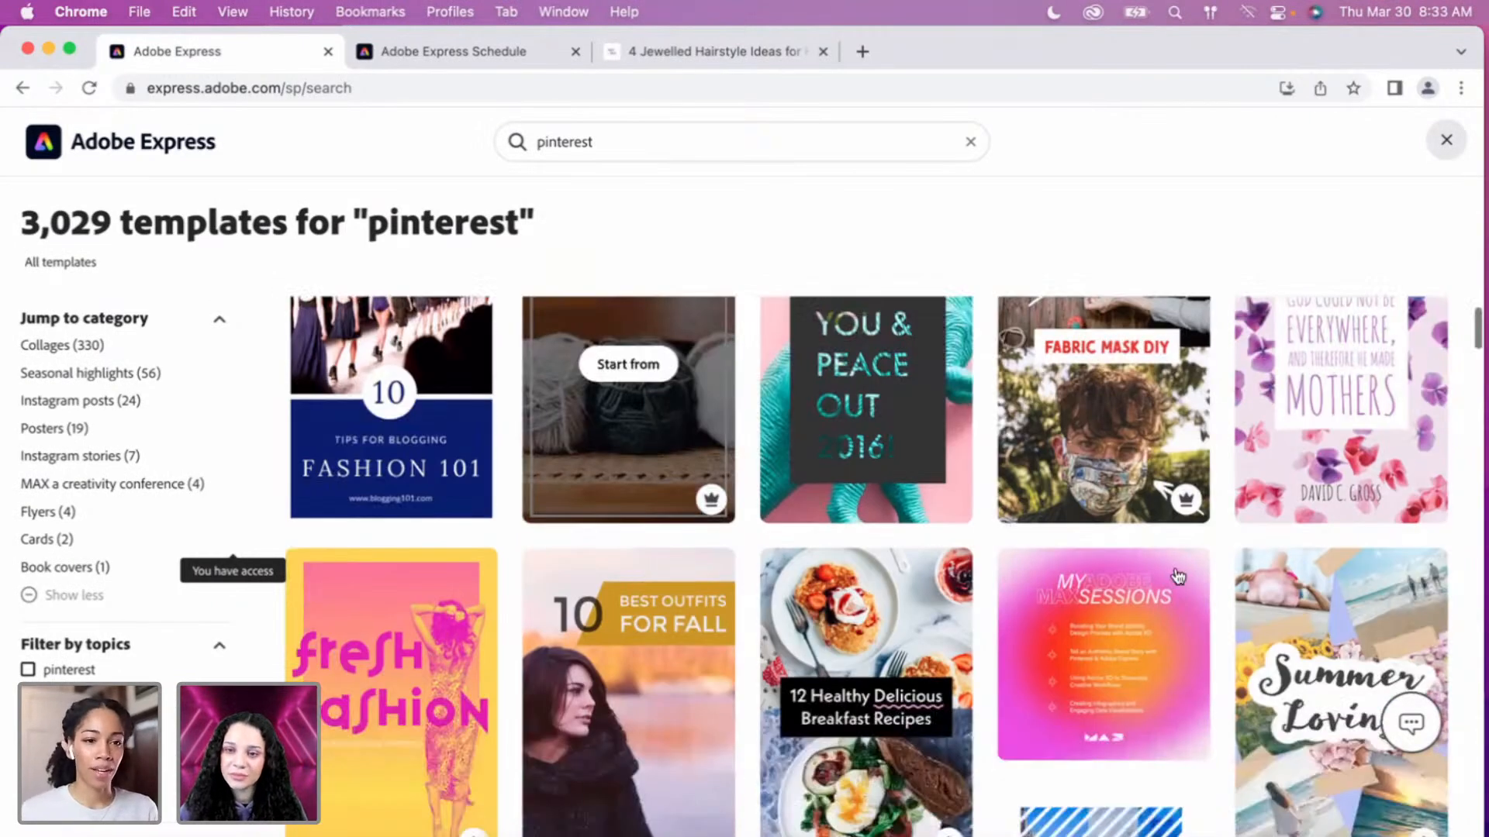
scroll(884, 573, "down", 2)
scroll(881, 574, "down", 5)
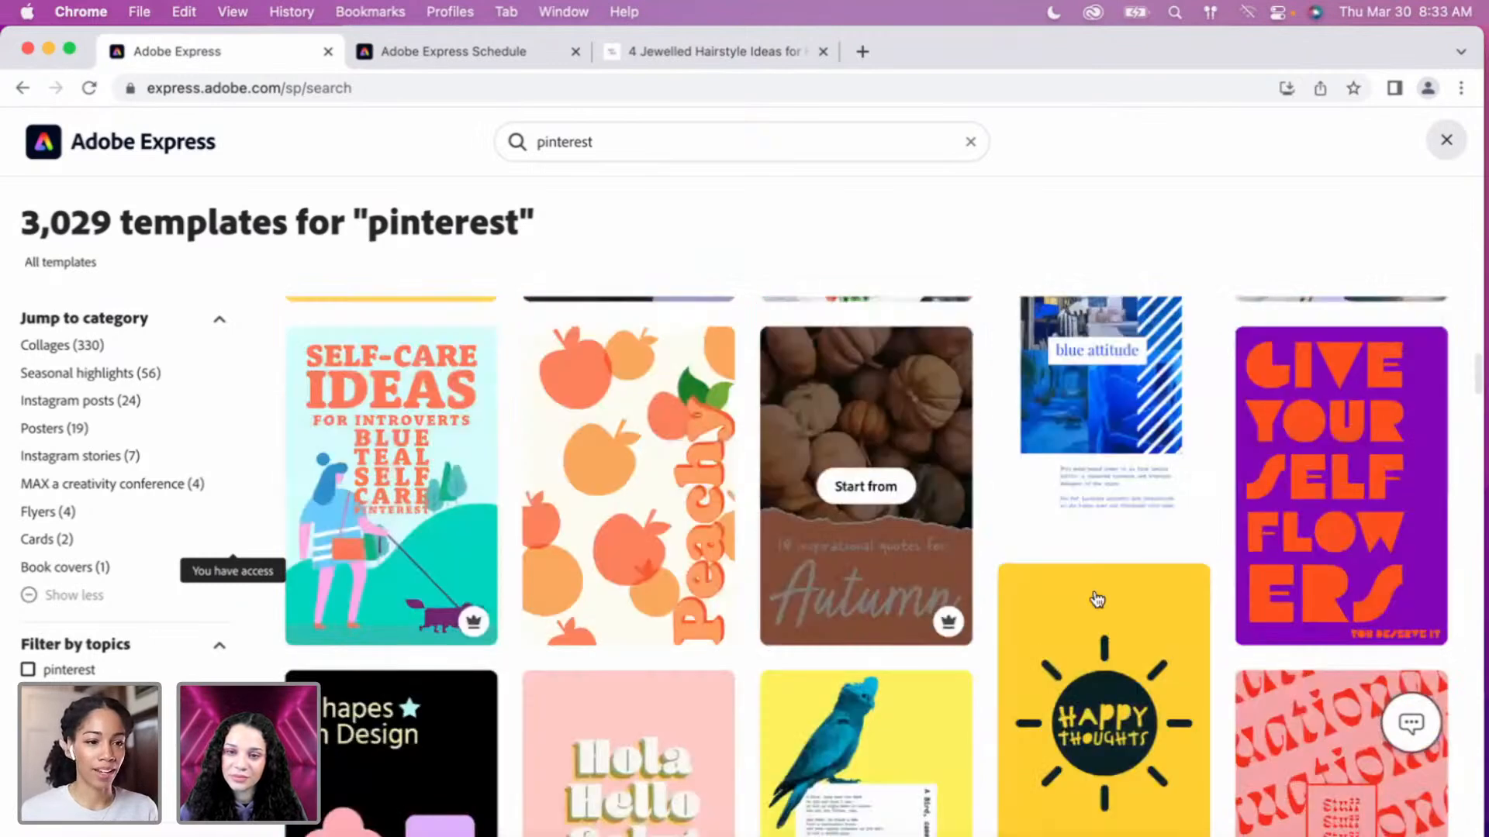
scroll(1057, 598, "down", 3)
scroll(220, 273, "down", 1)
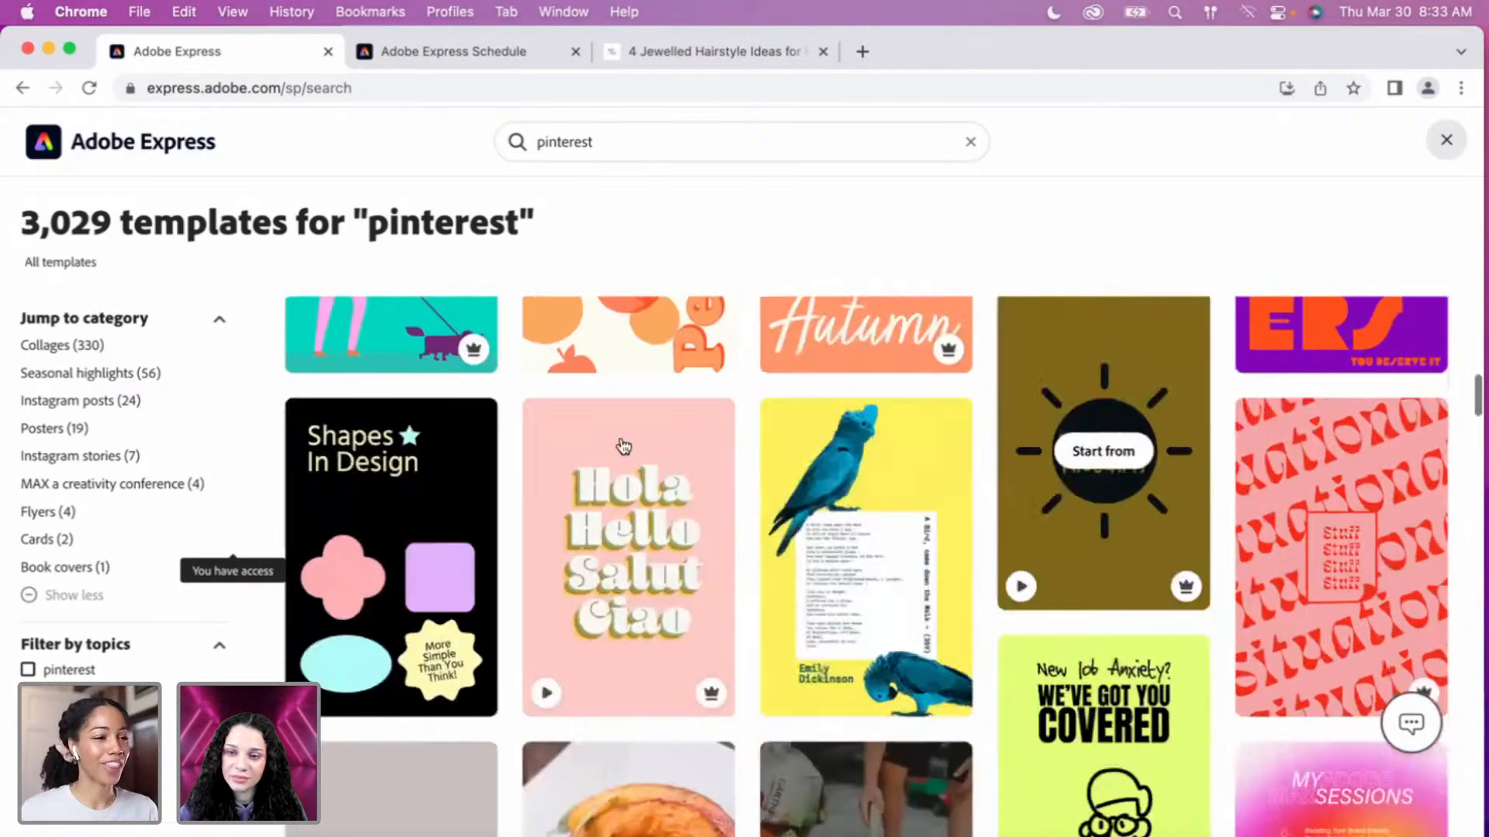
scroll(737, 449, "up", 4)
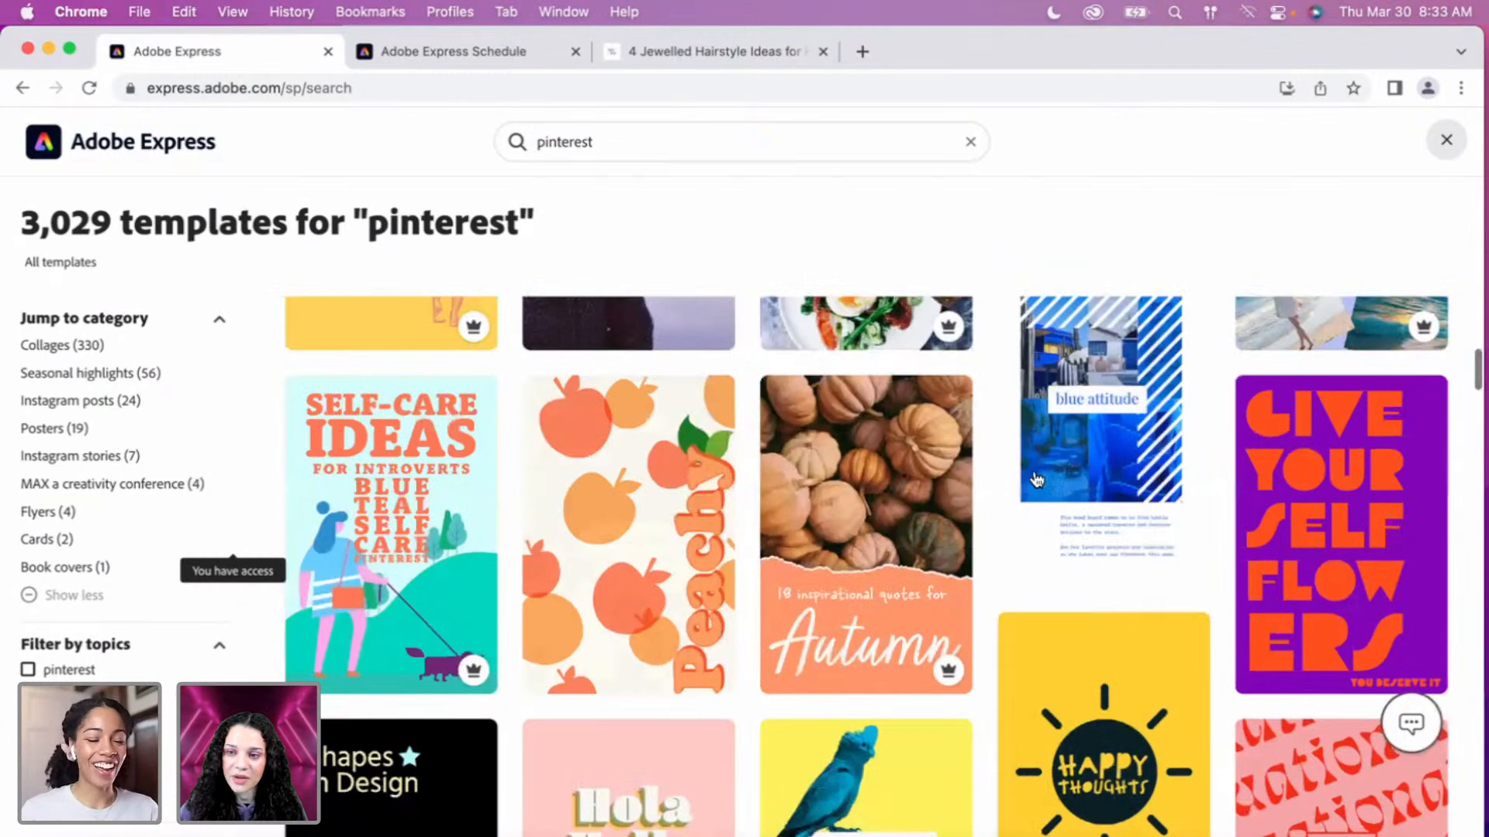
scroll(740, 452, "up", 10)
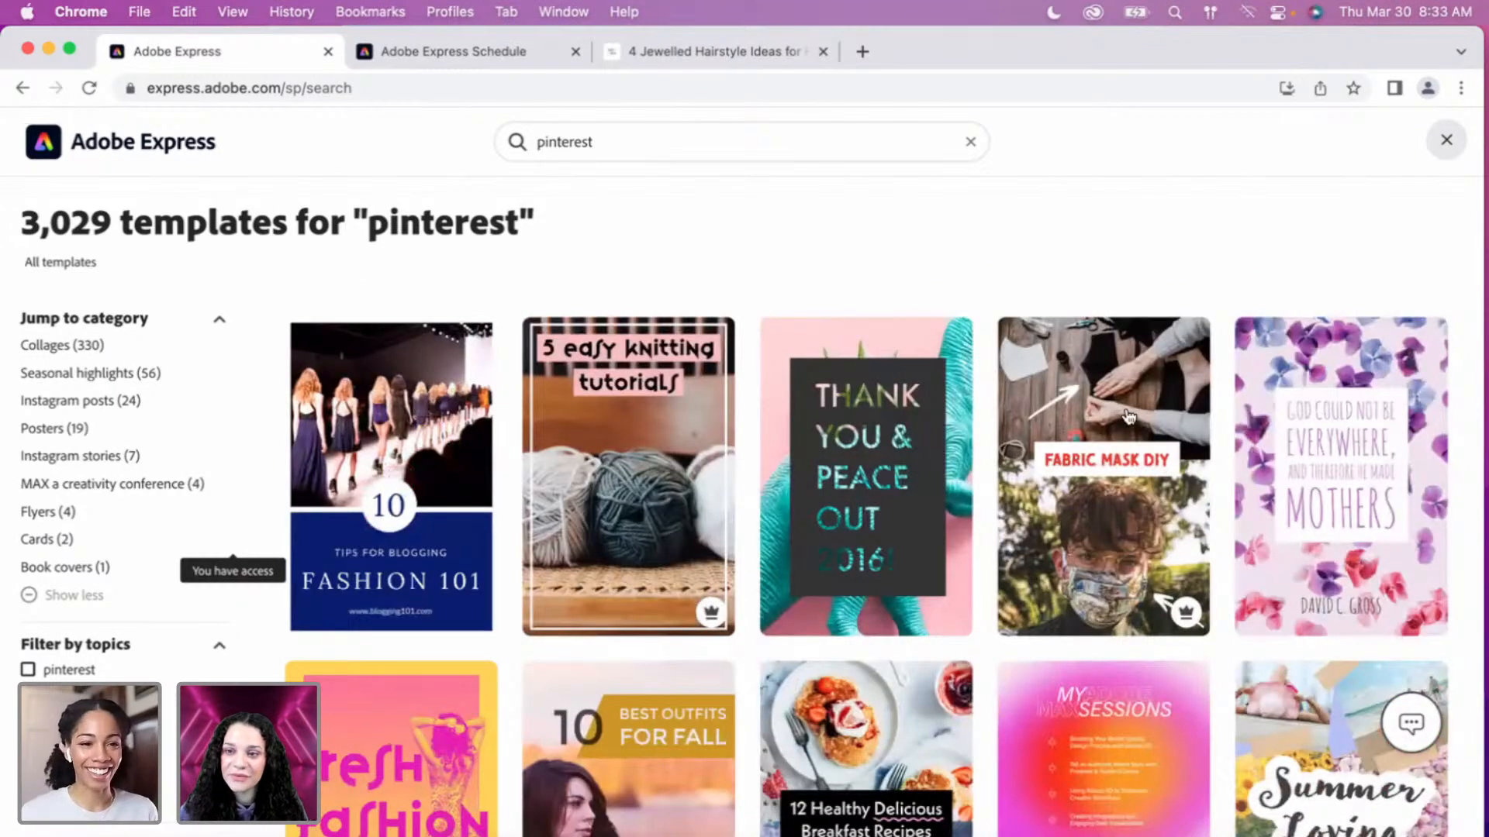
left_click(399, 434)
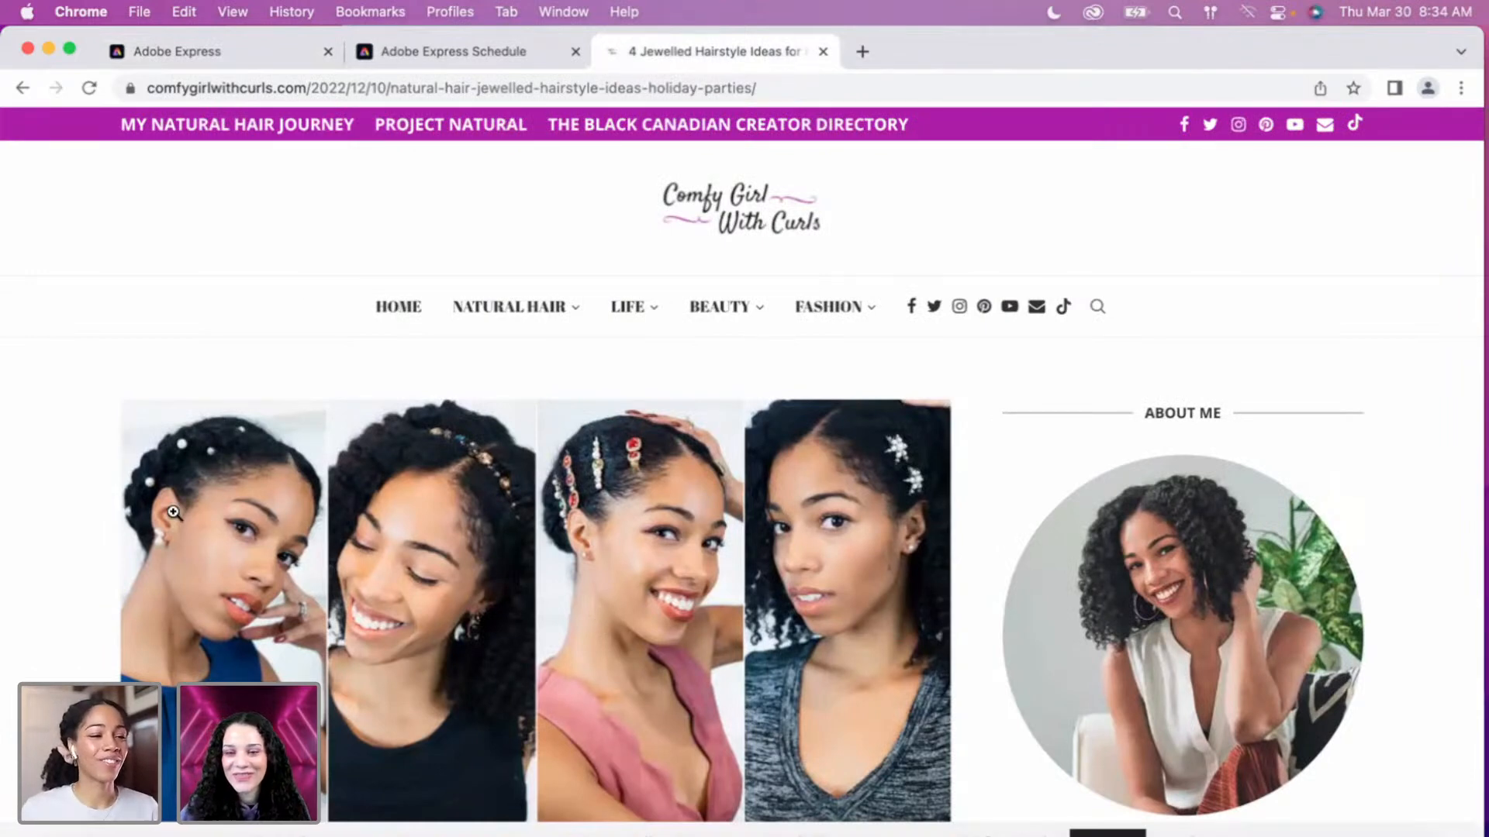
Review the header photos of the "4 Jewelled Hairstyle Ideas" blog post and return to the Adobe Express project.
scroll(830, 469, "down", 5)
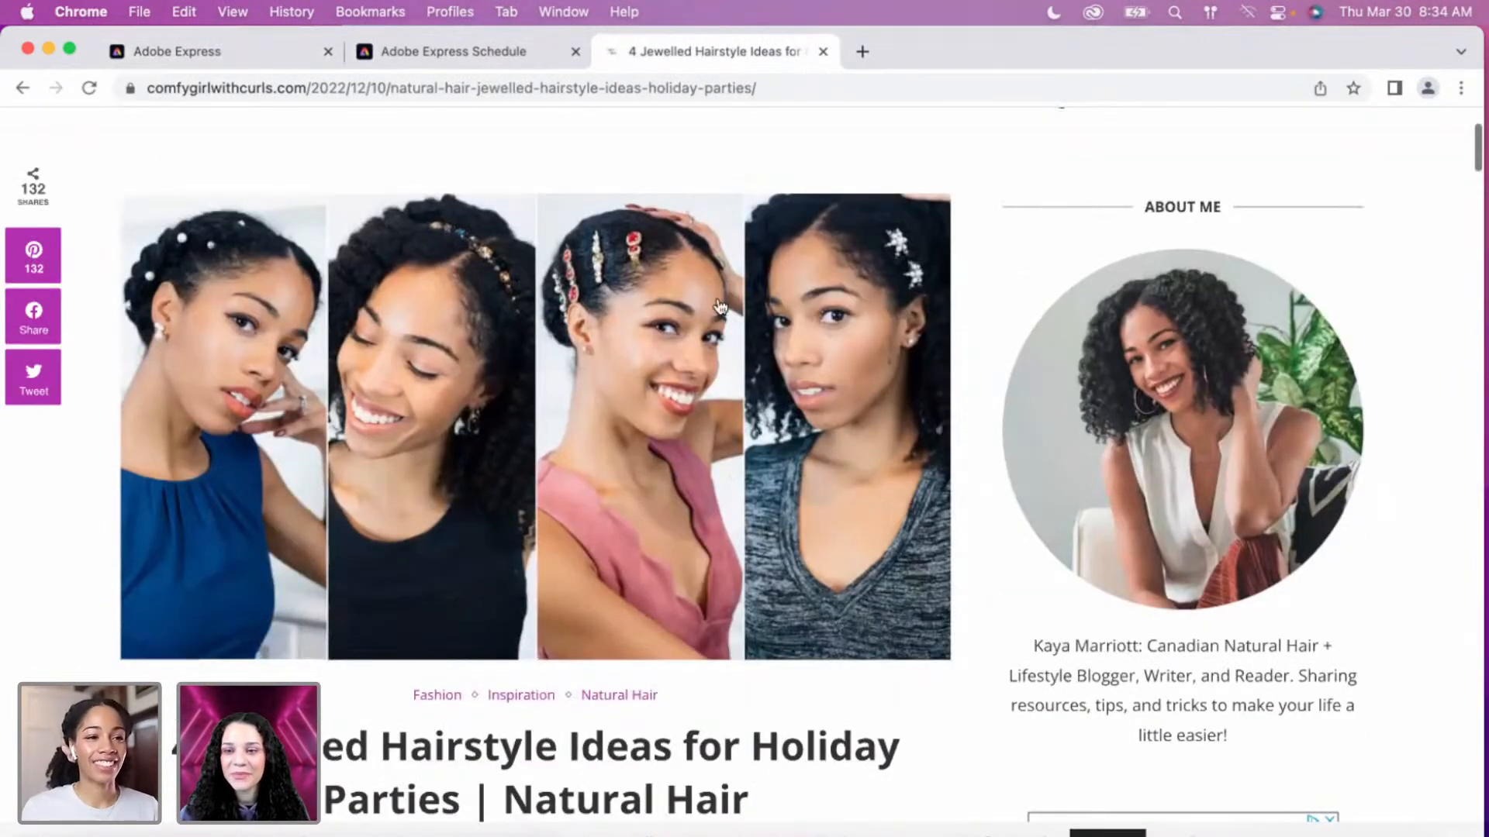
scroll(942, 505, "up", 3)
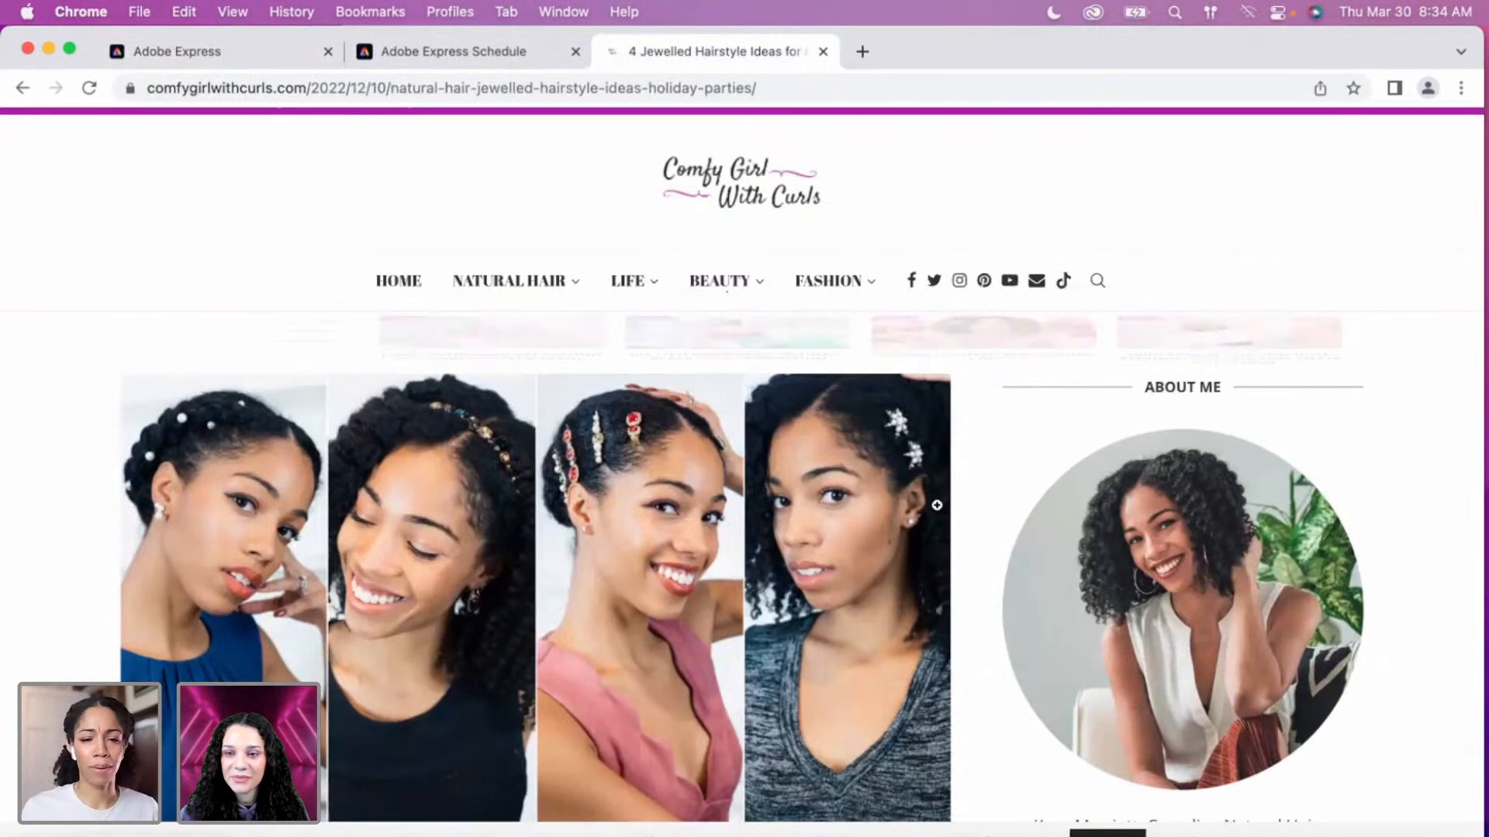
left_click(268, 55)
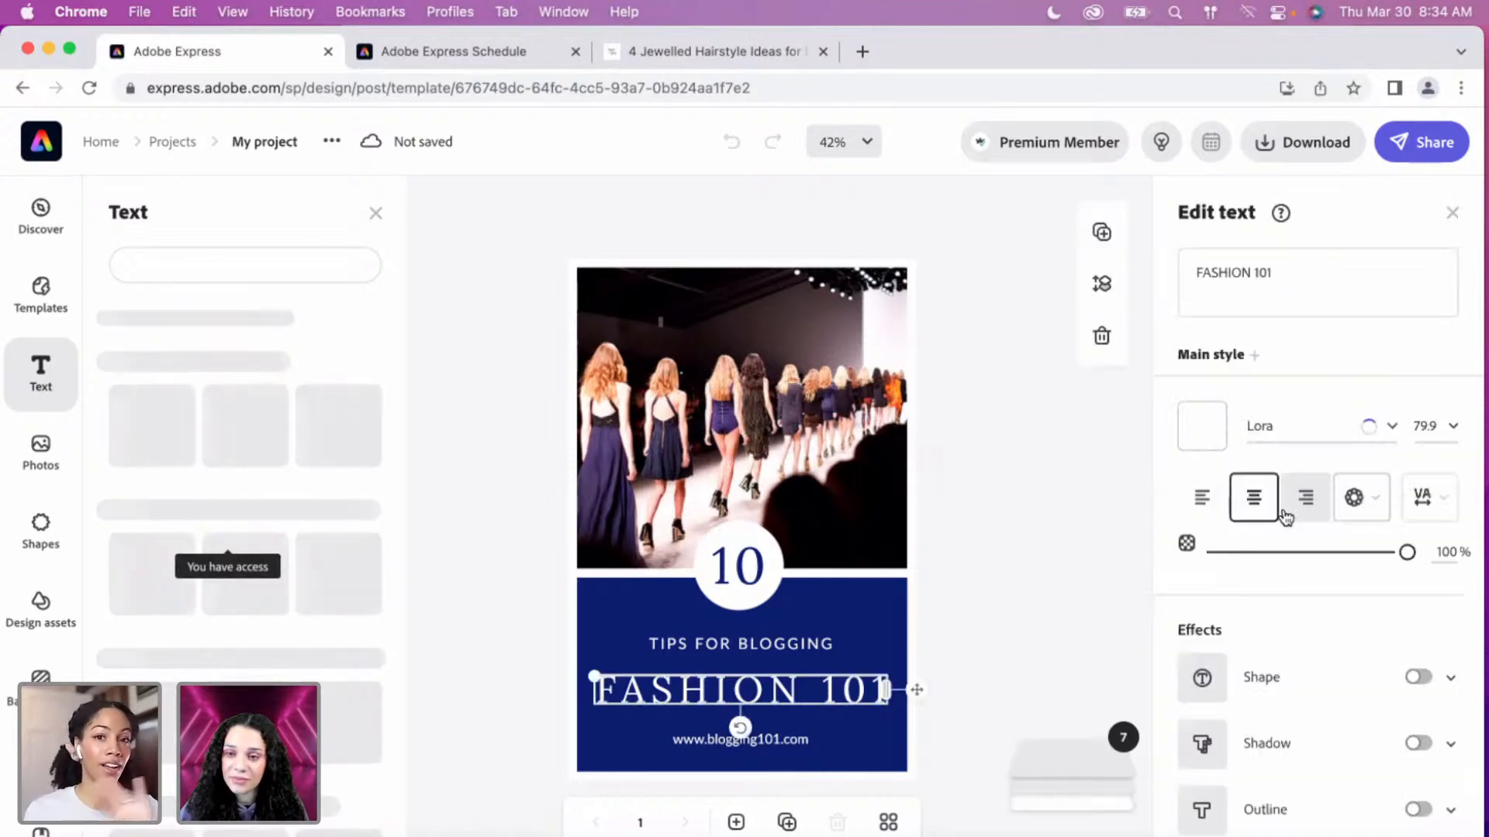
Right-align the "FASHION 101" heading text and look through its effect and font options.
left_click(1284, 504)
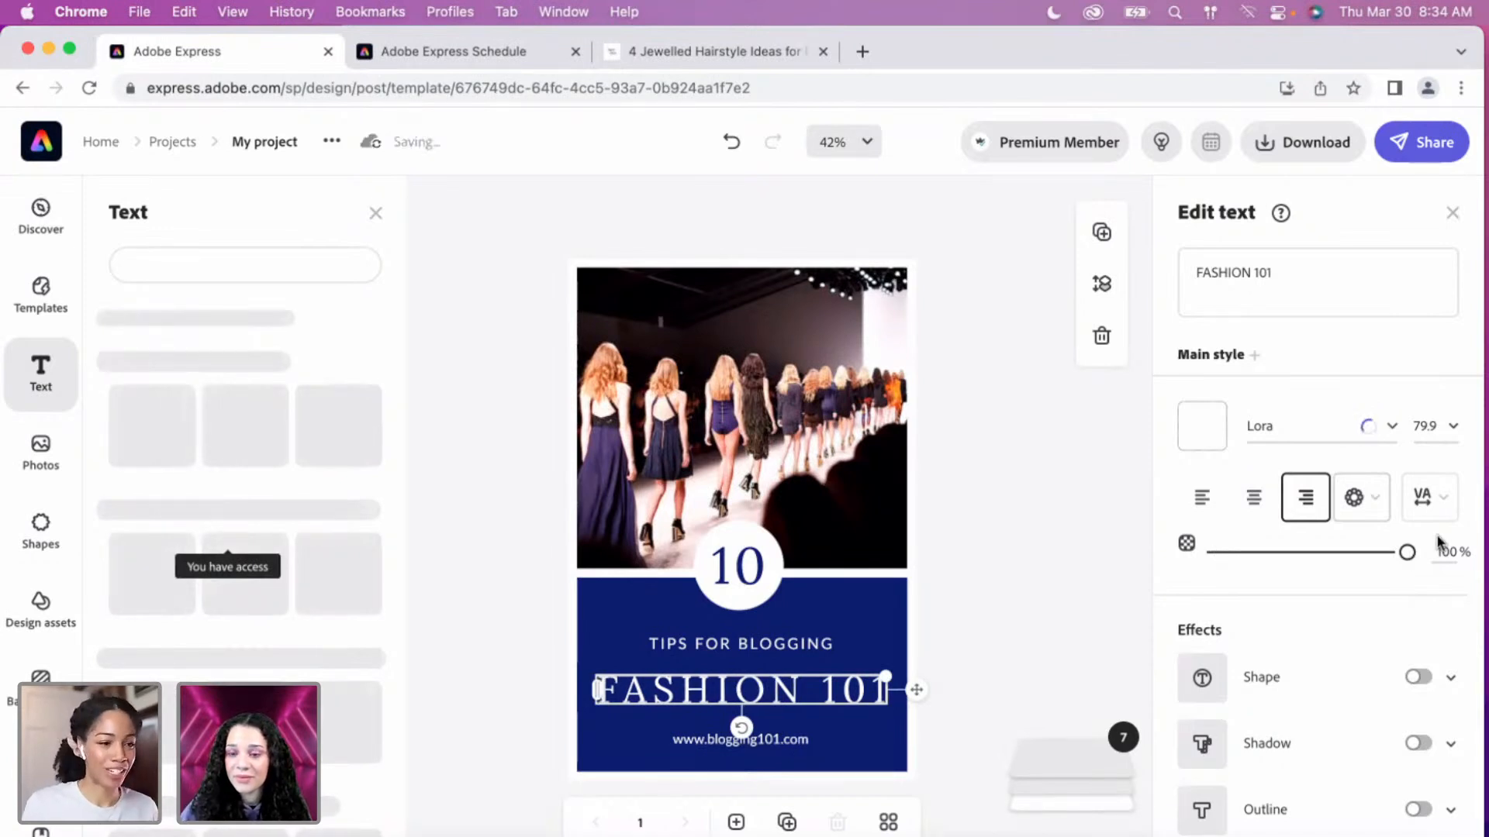
scroll(1442, 542, "down", 3)
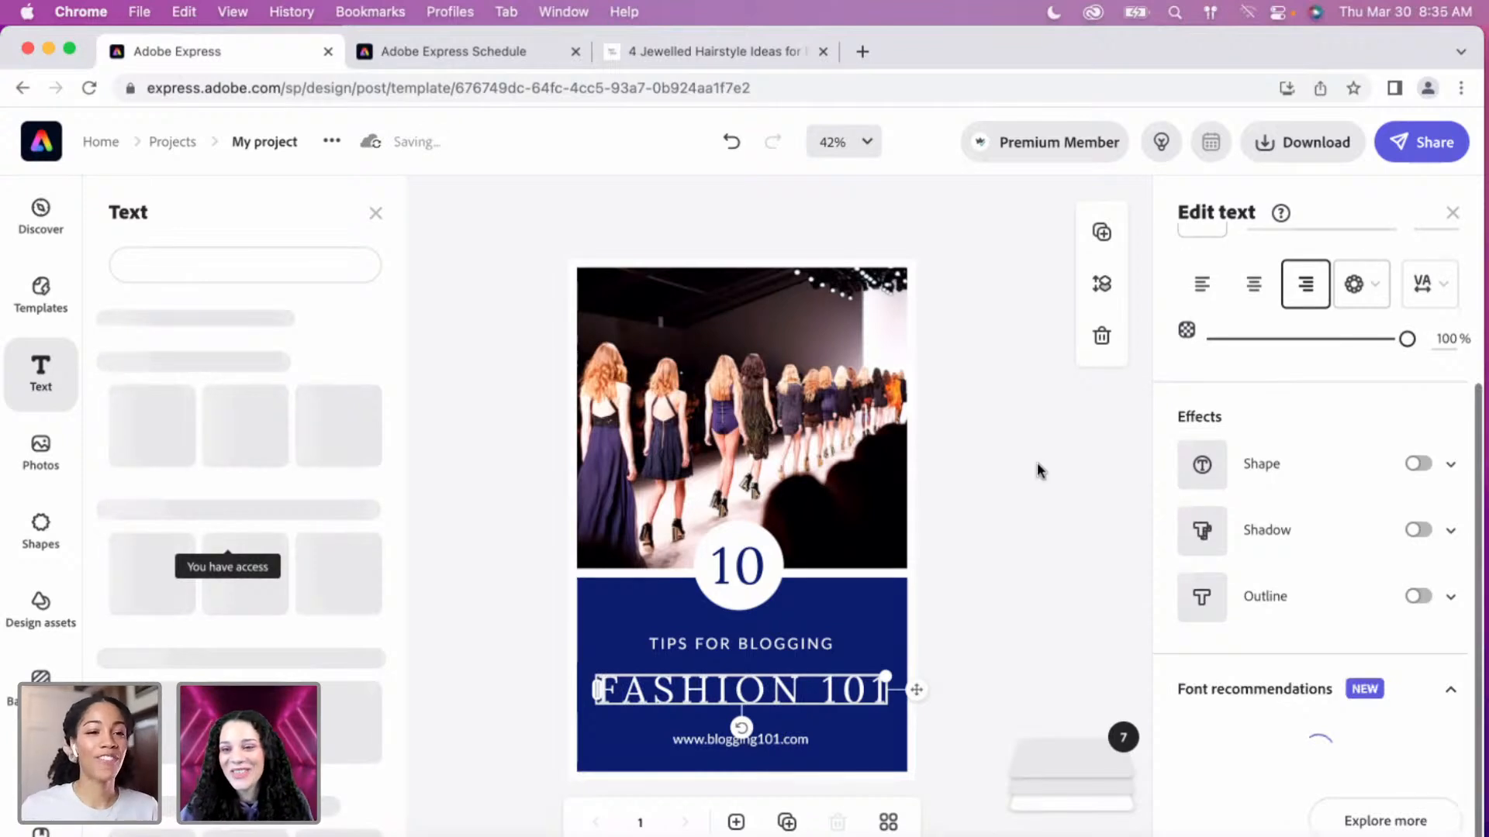
Switch the active brand to ComfyGirlCurls in the design options and apply its logo, colors and fonts to the pin.
left_click(883, 541)
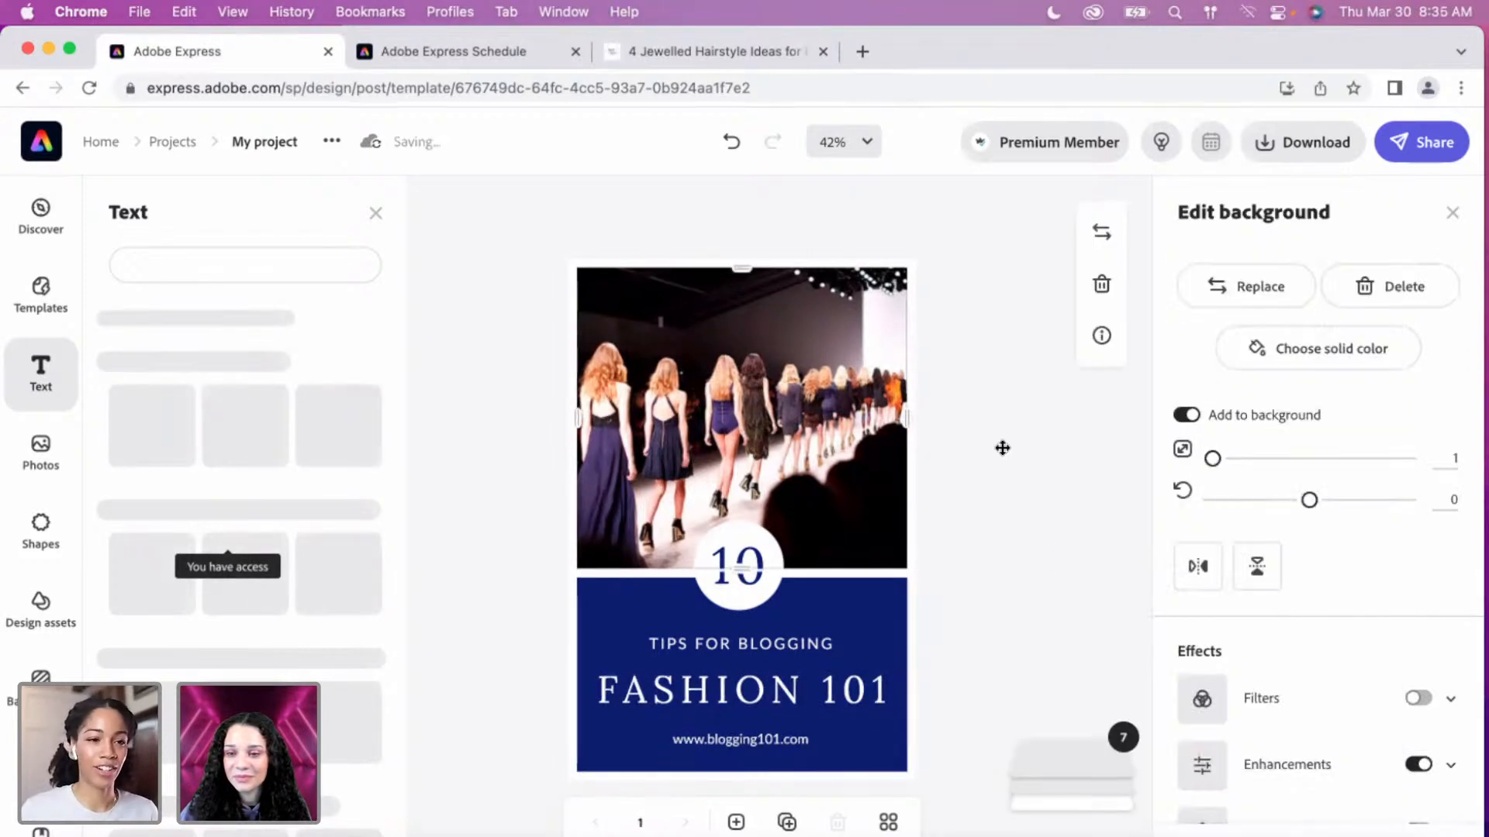
scroll(1214, 519, "down", 1)
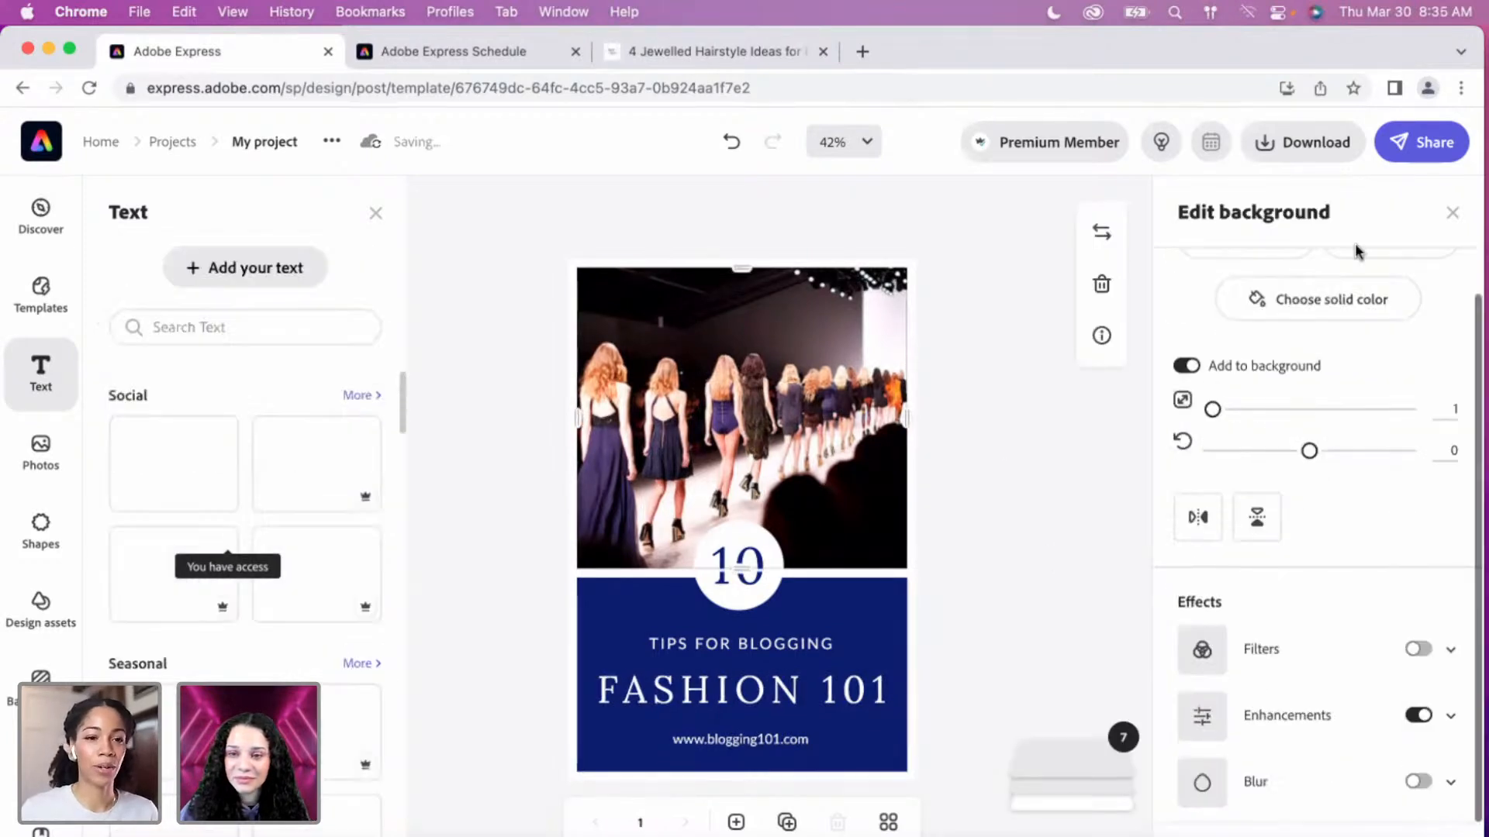
left_click(1454, 221)
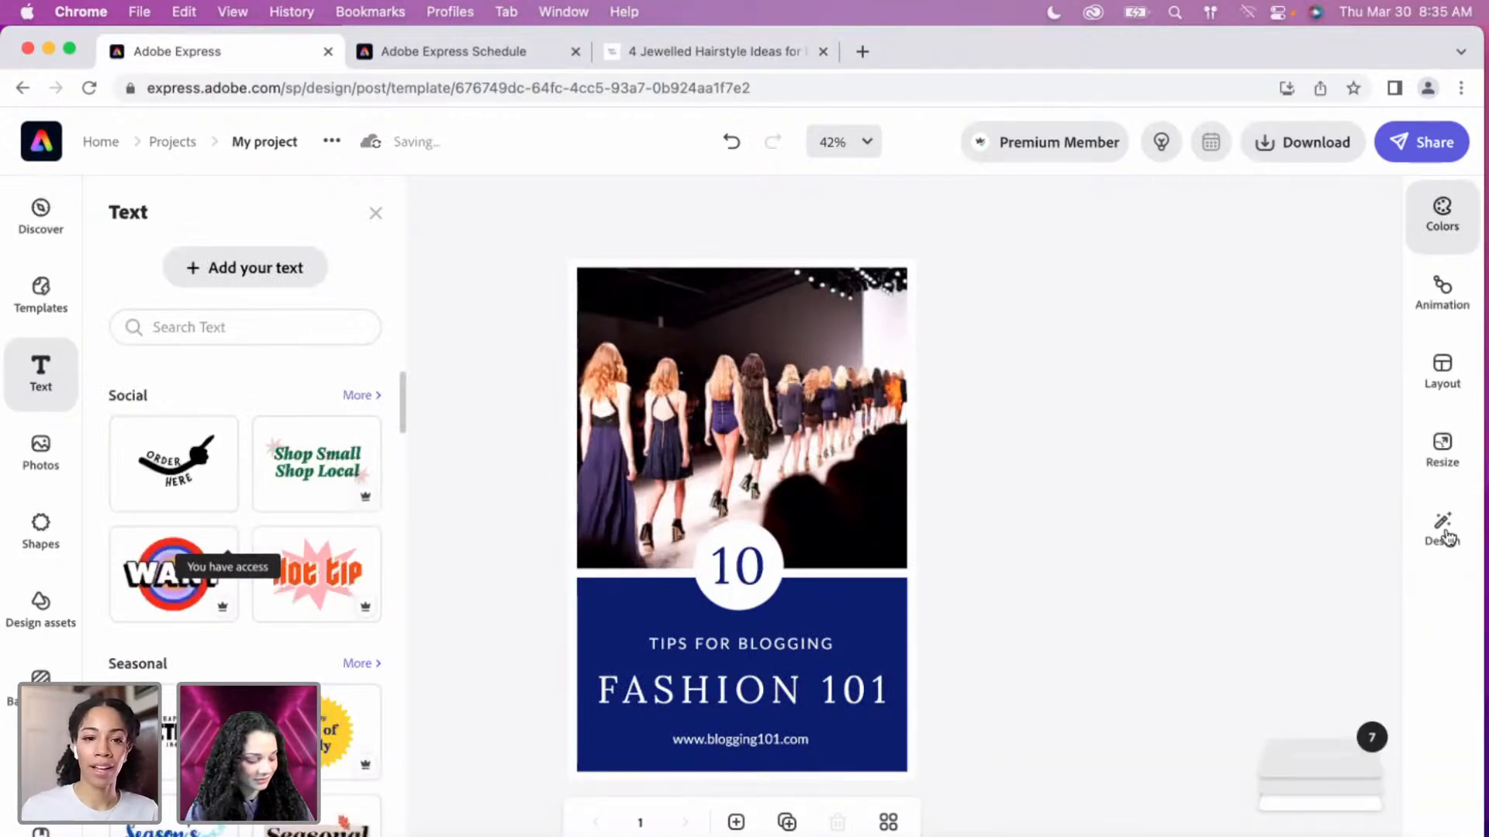
left_click(1447, 536)
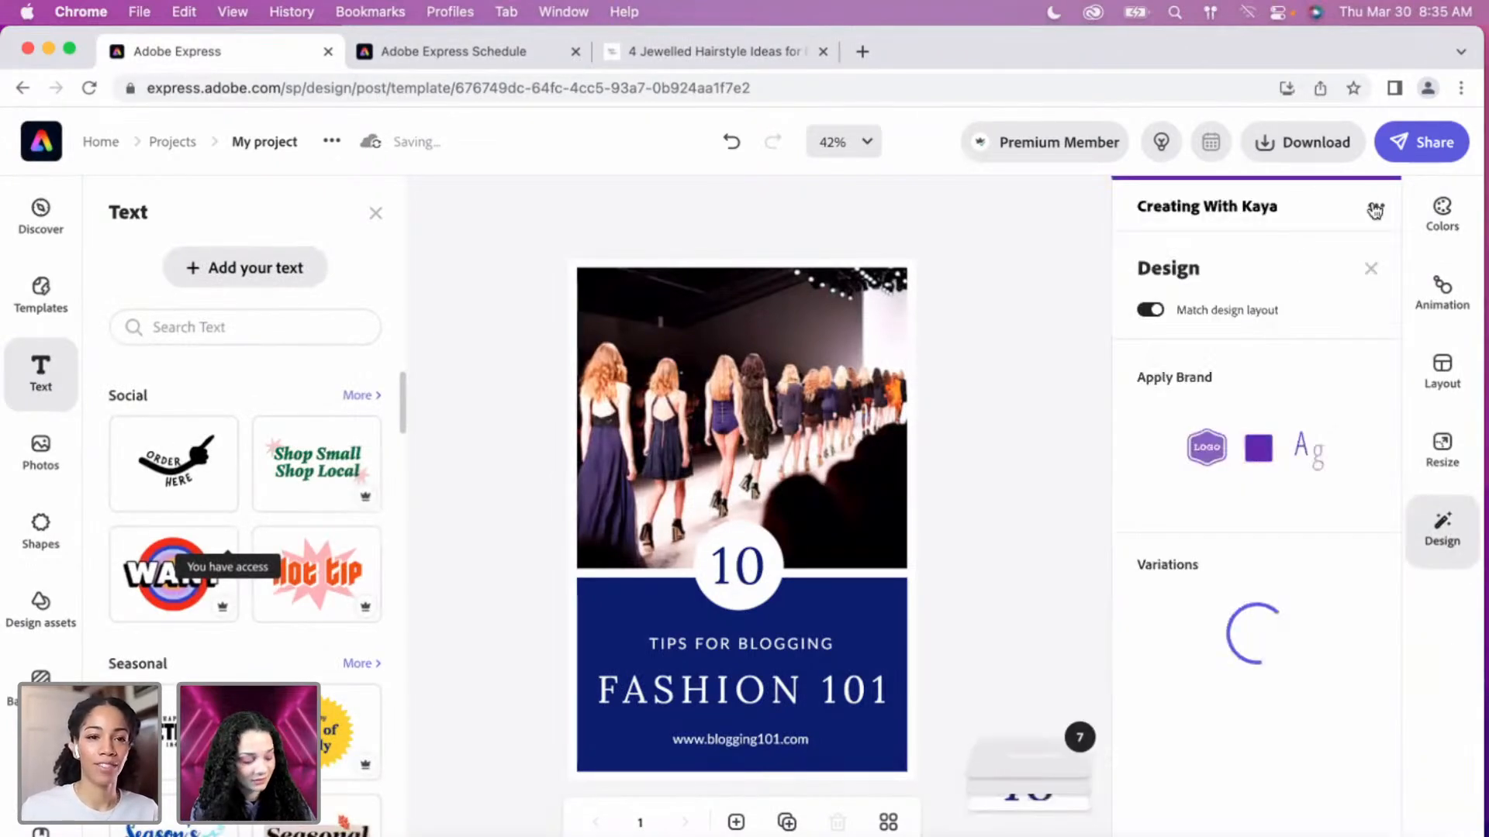
left_click(1375, 207)
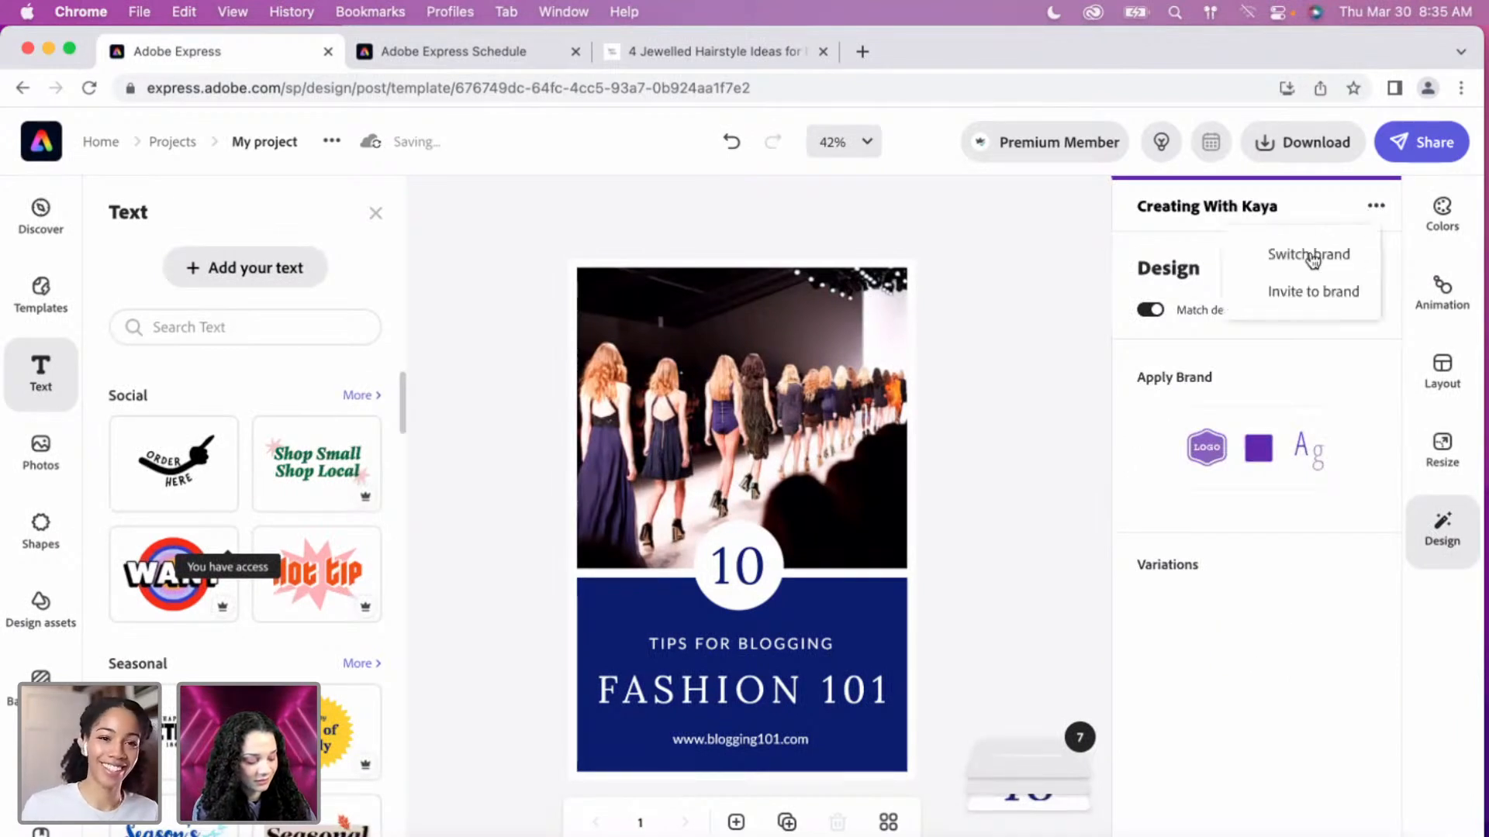
left_click(1309, 256)
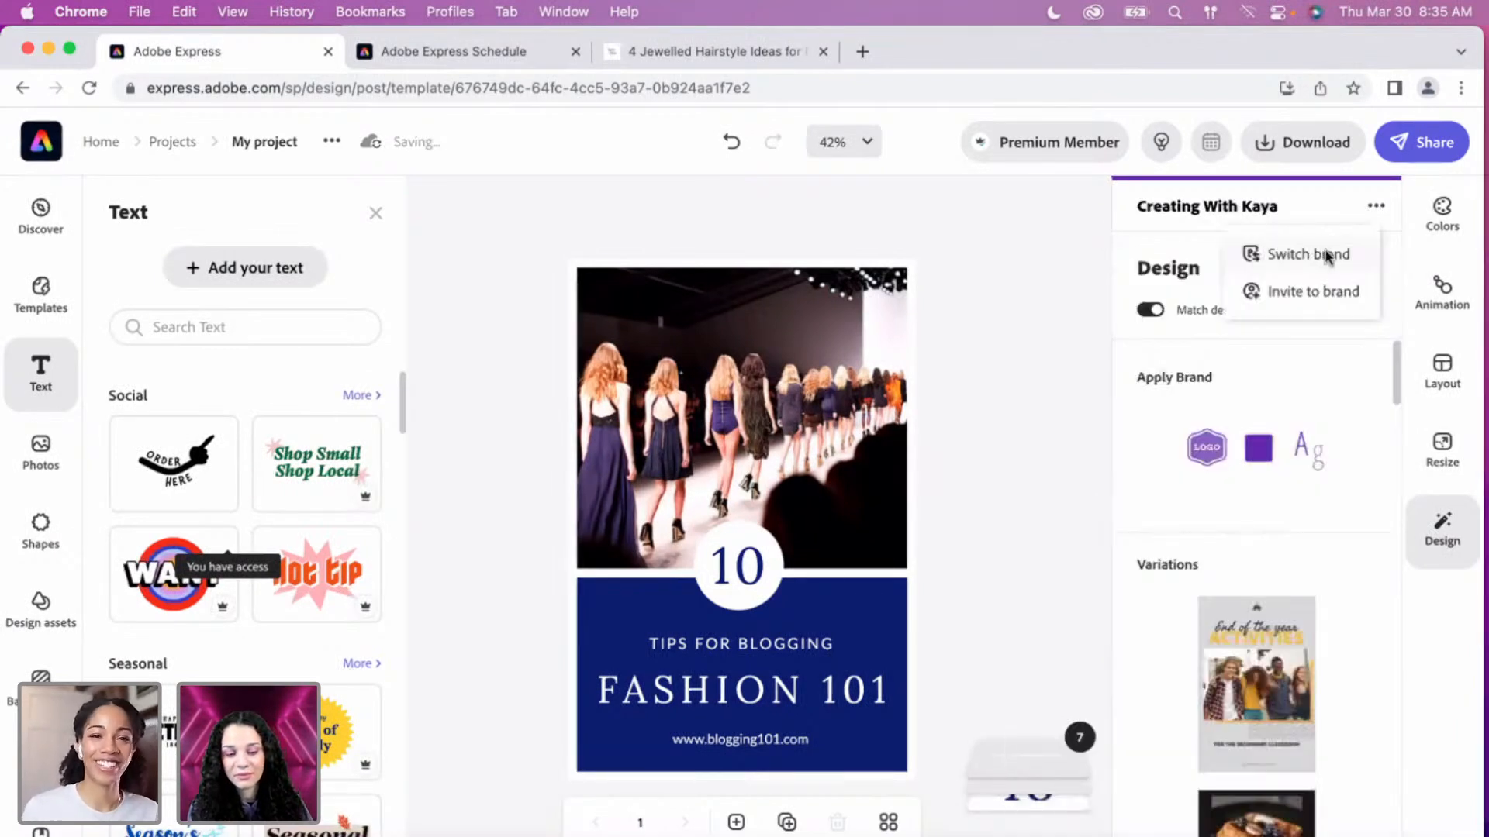
left_click(1326, 256)
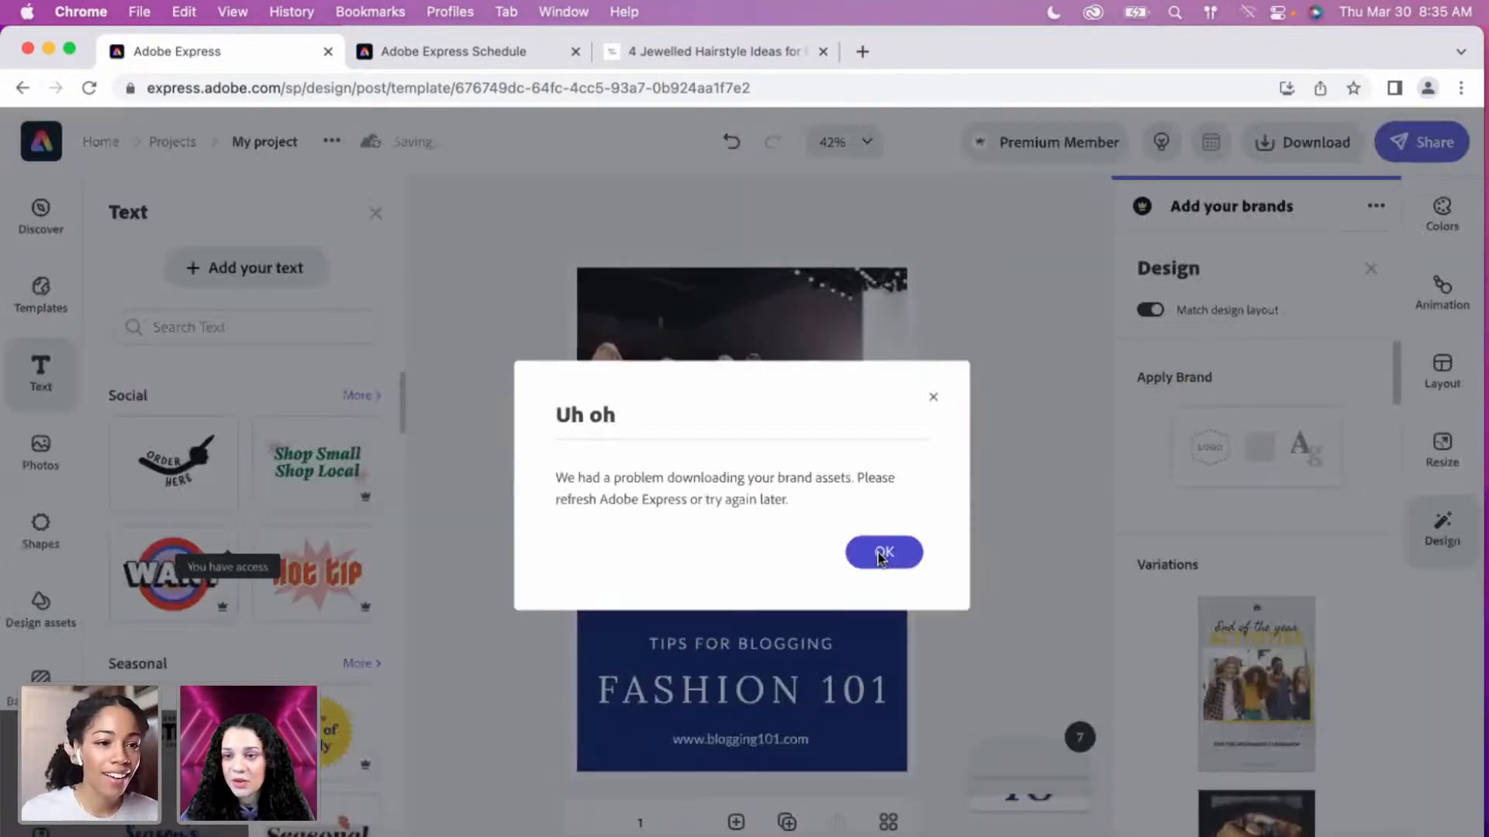
left_click(882, 554)
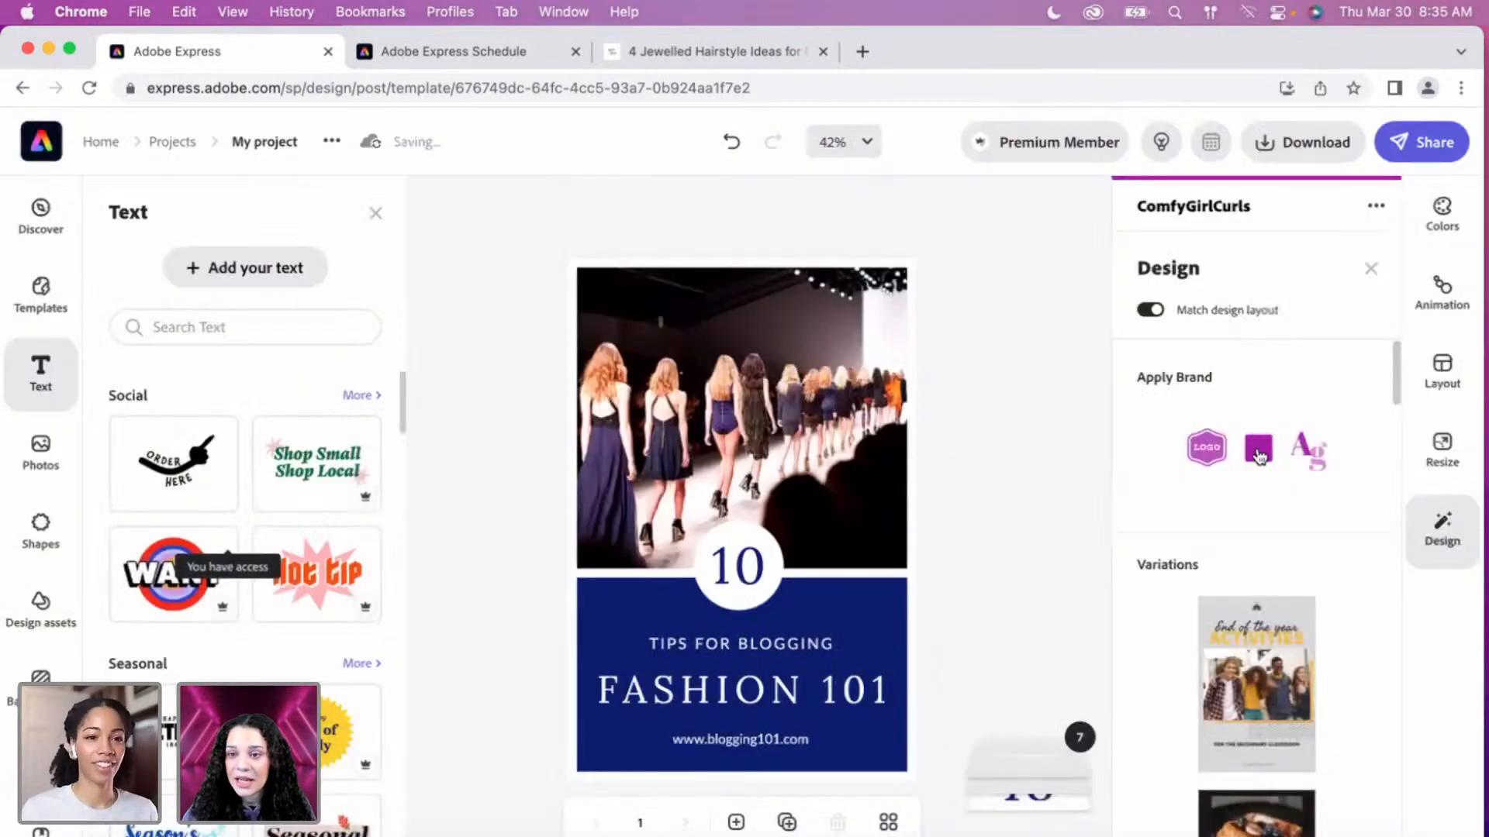
left_click(1259, 456)
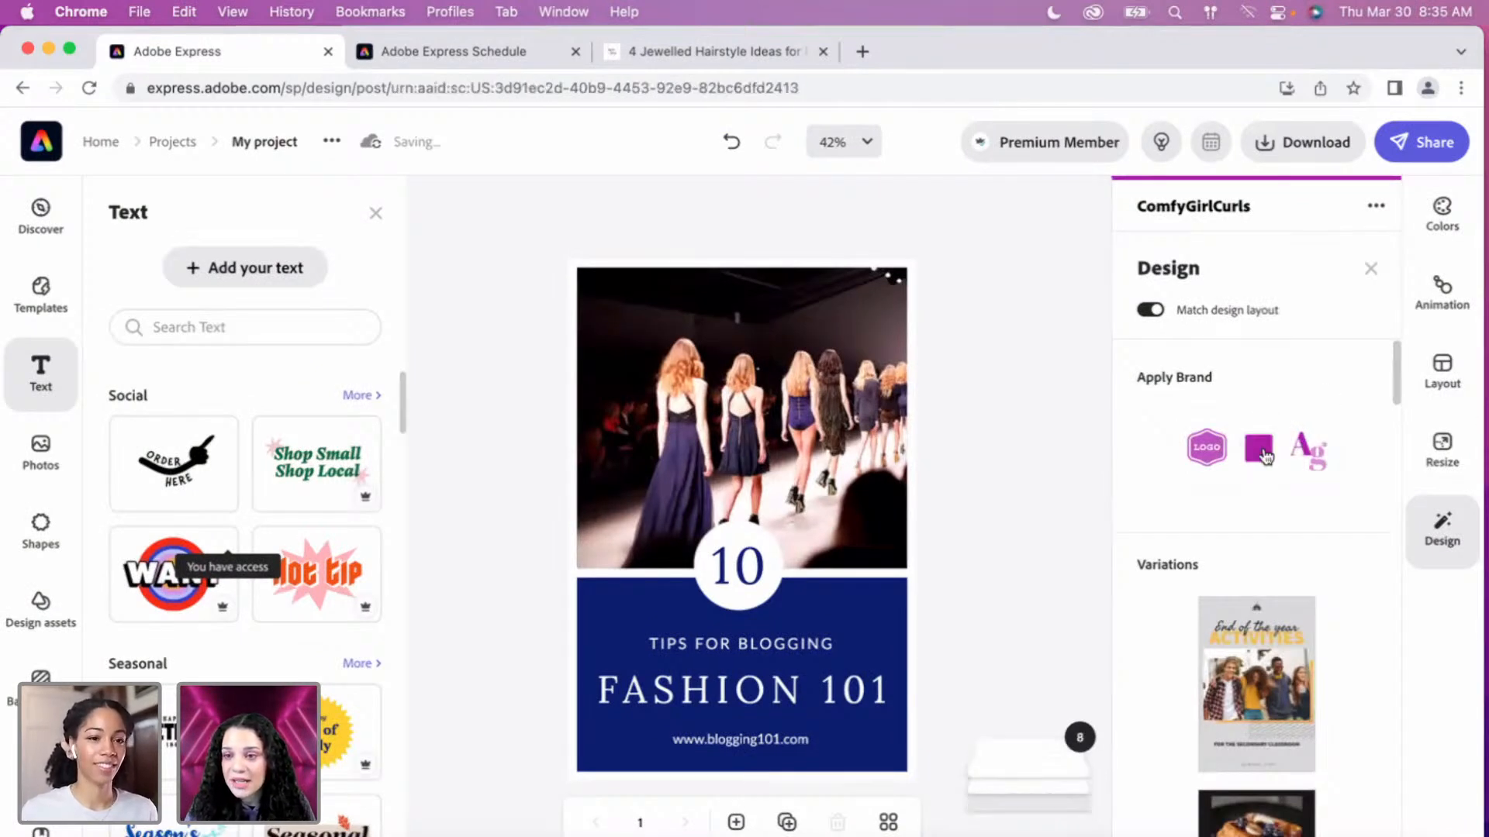
left_click(1262, 455)
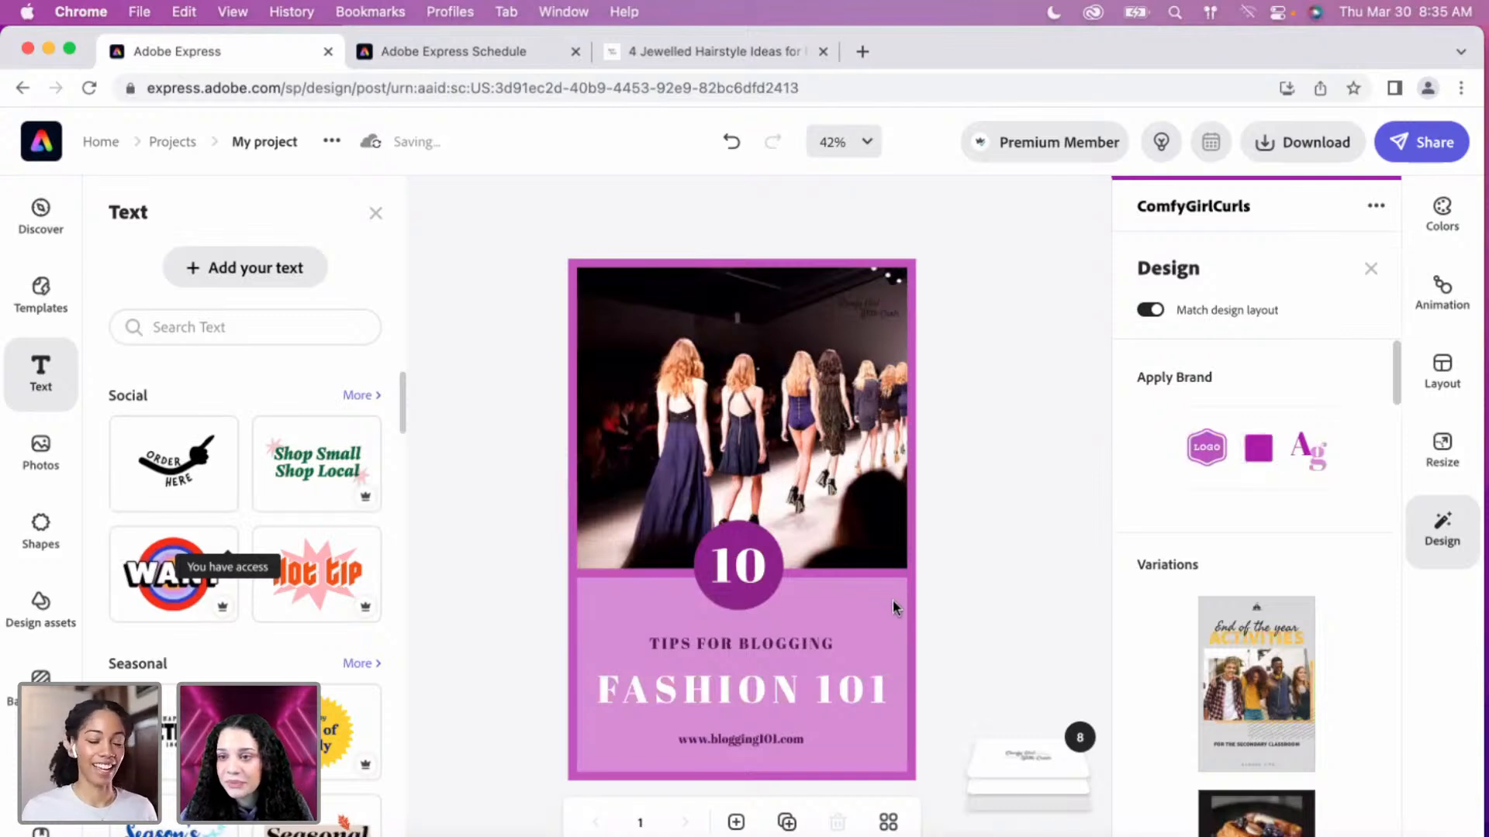
left_click(815, 684)
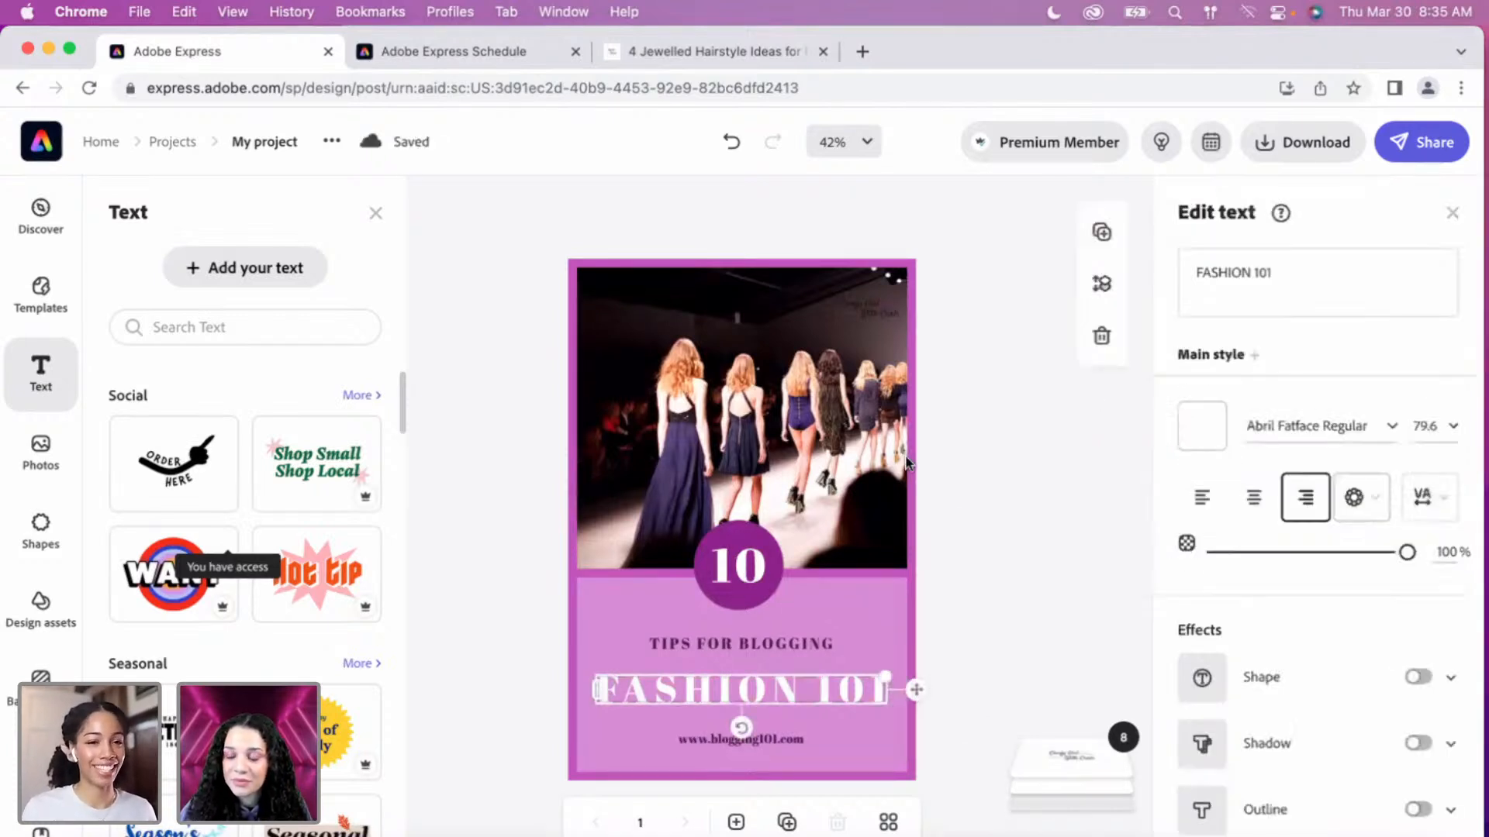
left_click(955, 543)
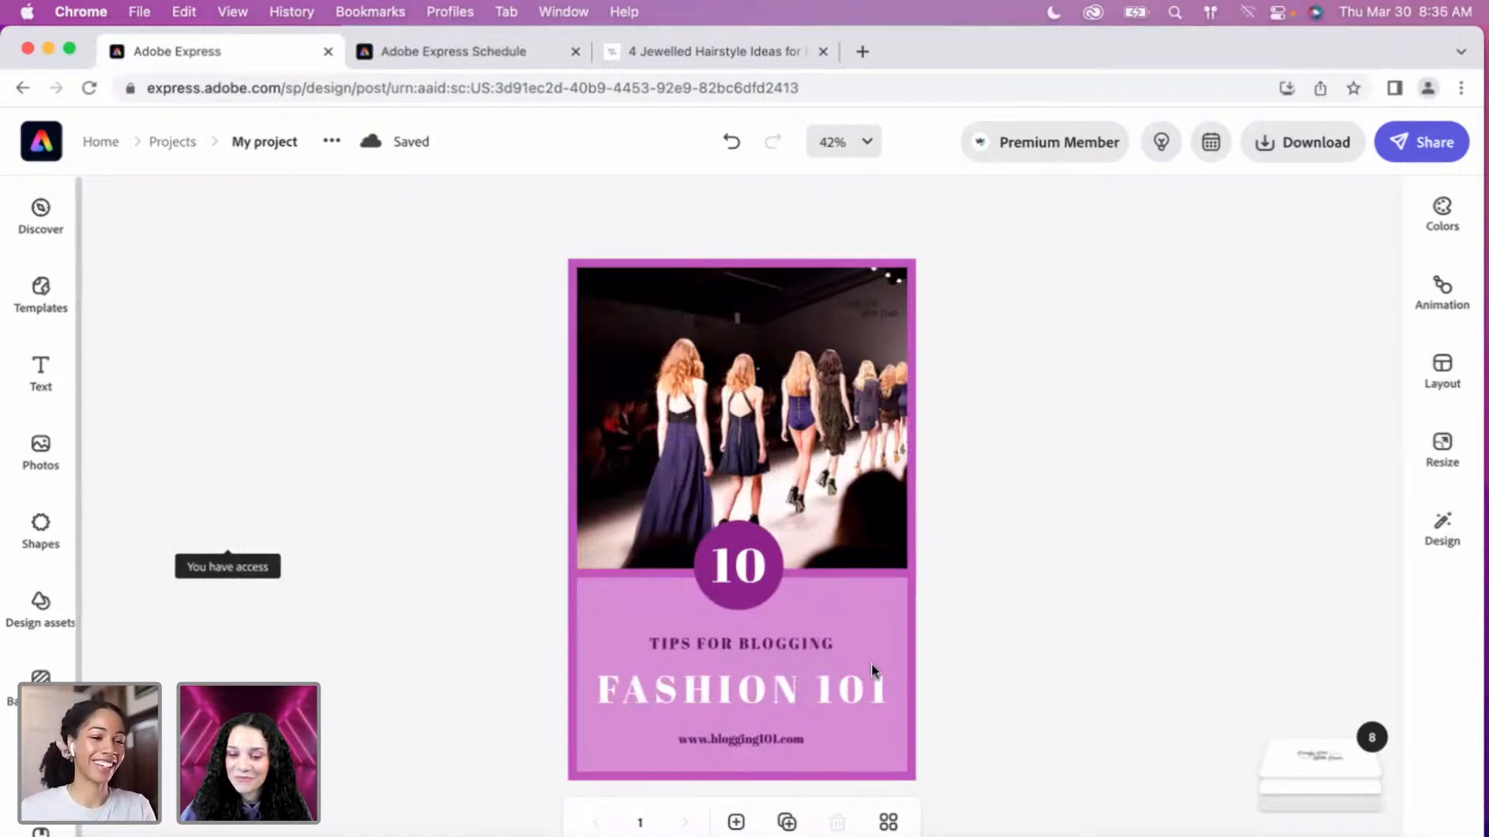
left_click(789, 696)
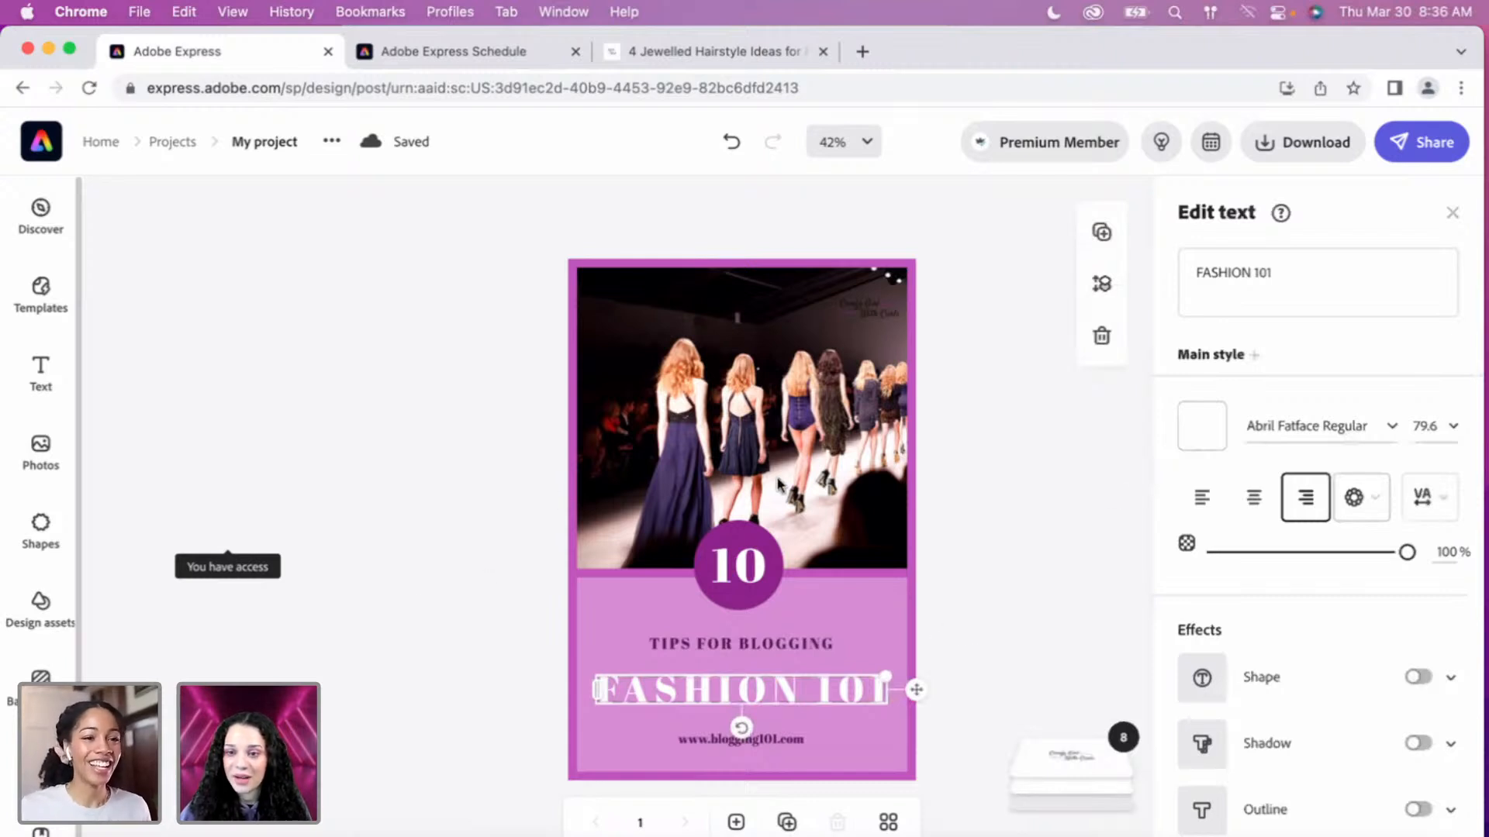
left_click(1279, 269)
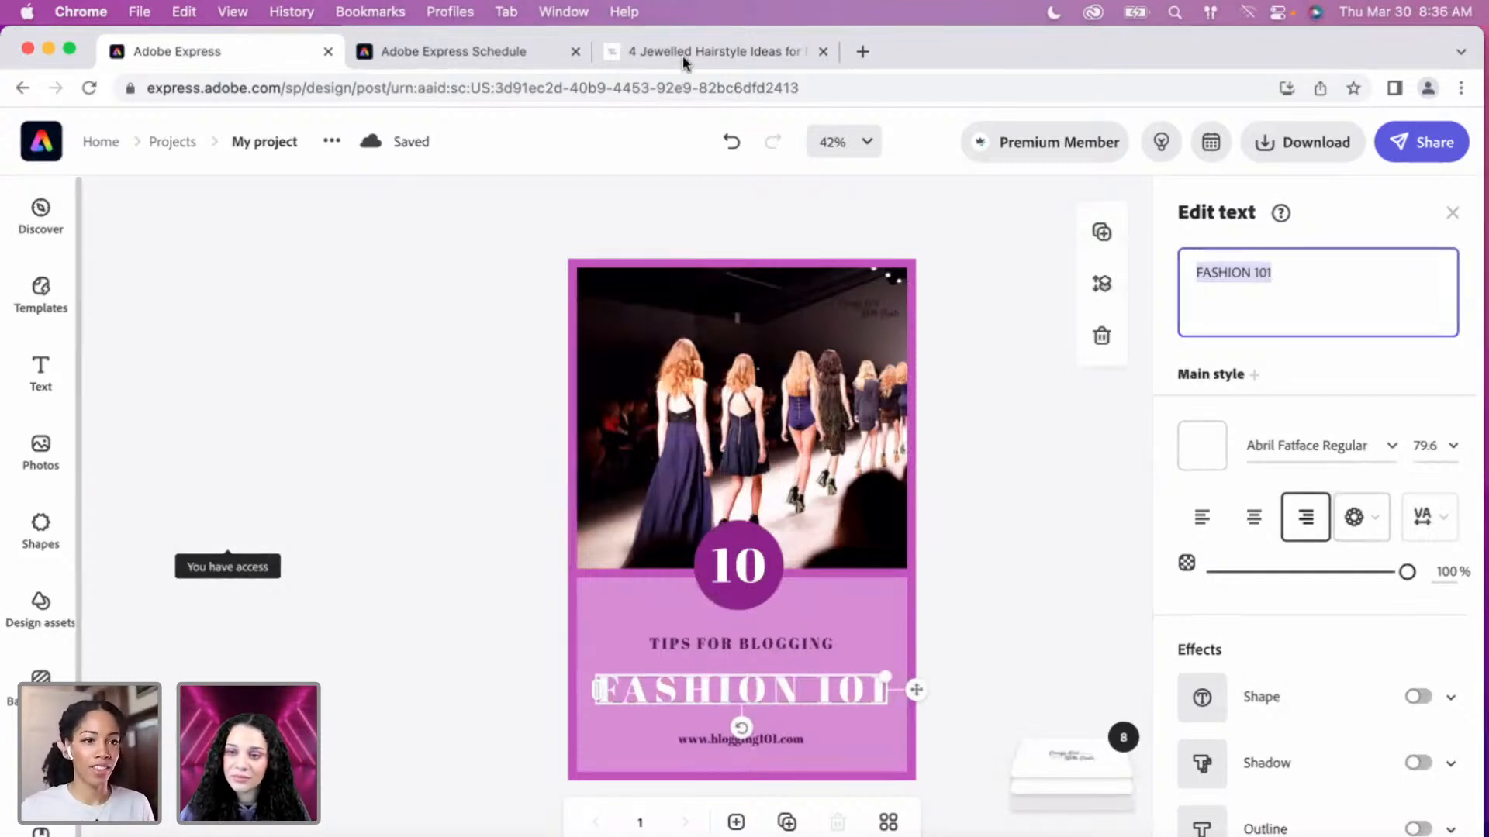
Replace the number in the circle with "4".
left_click(739, 575)
left_click(1278, 328)
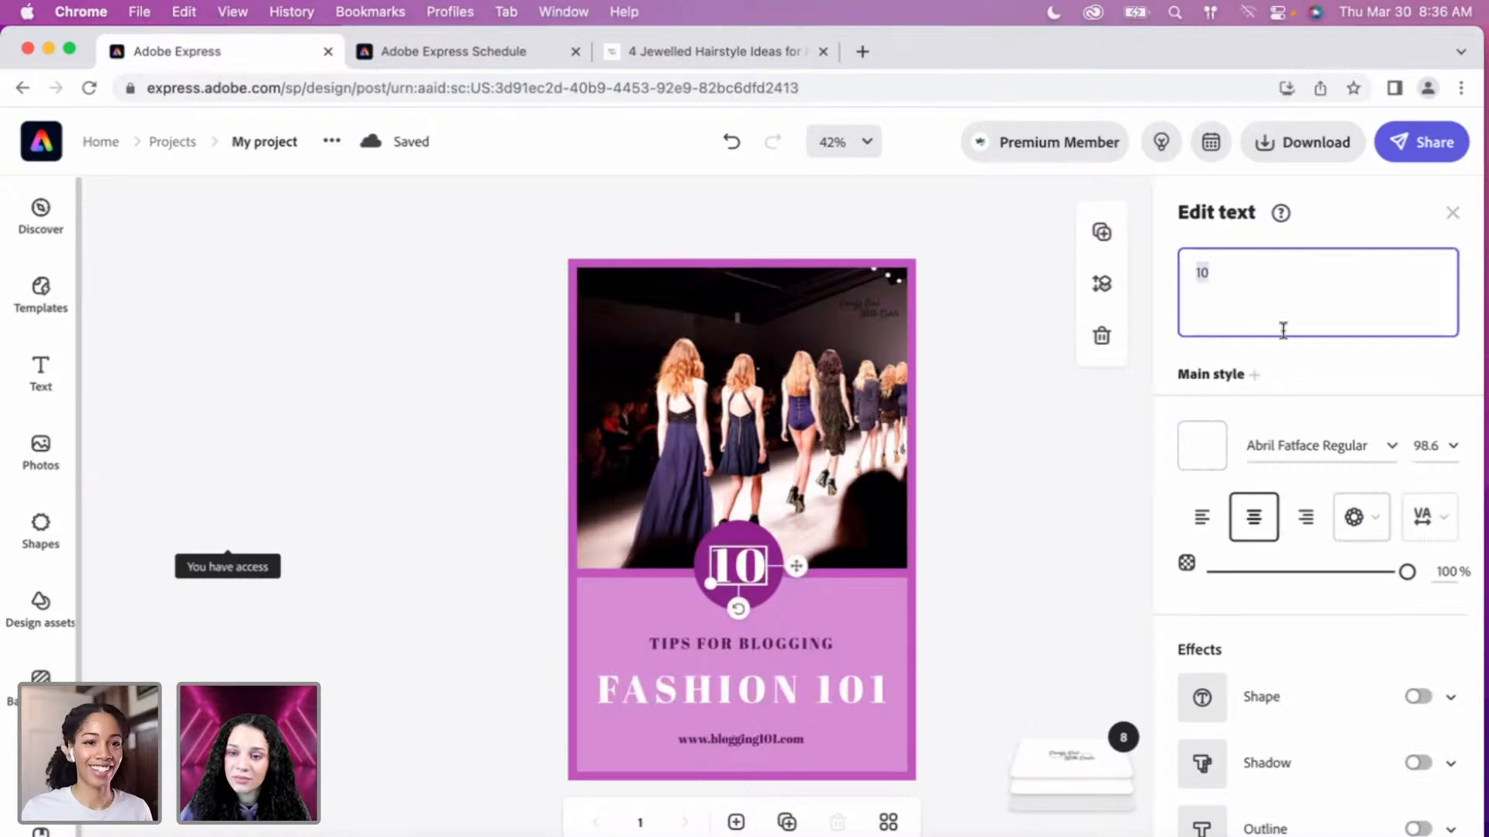
type("4")
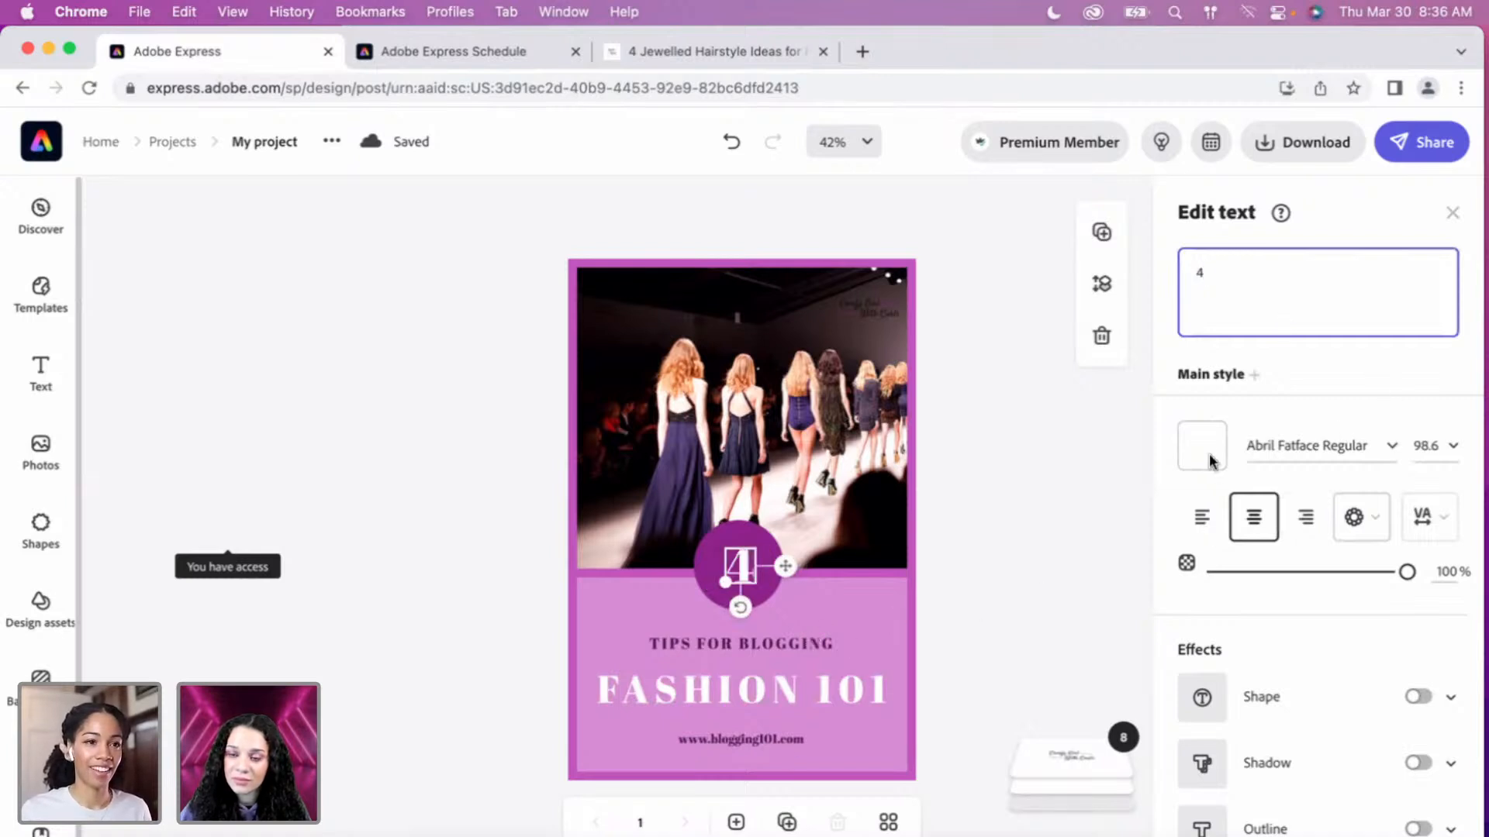
Replace the "FASHION 101" heading with "Jewelled Hairstyle Inspiration".
left_click(775, 644)
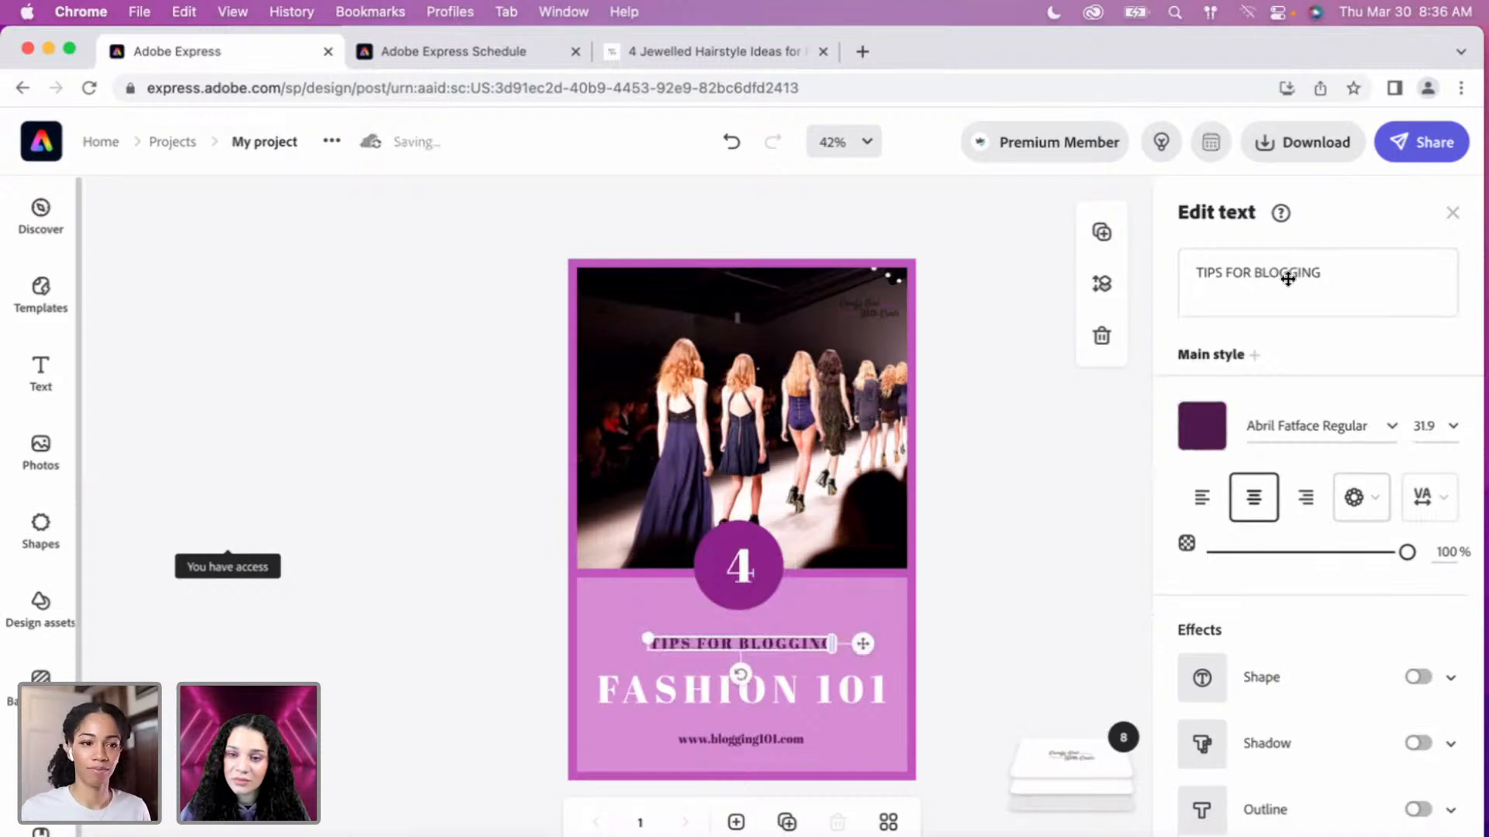
left_click_drag(1283, 270, 1177, 273)
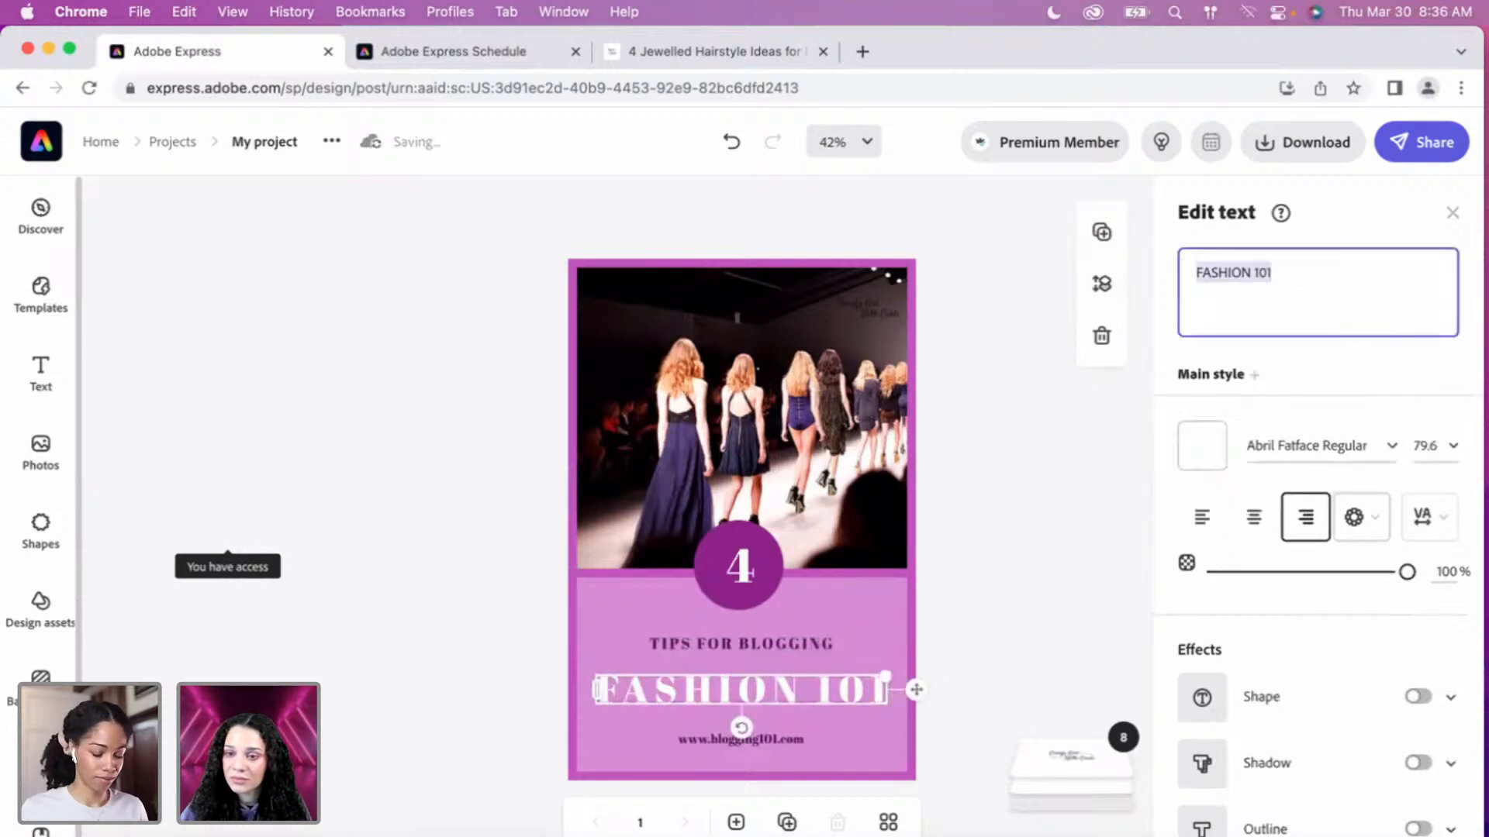
key("BackSpace")
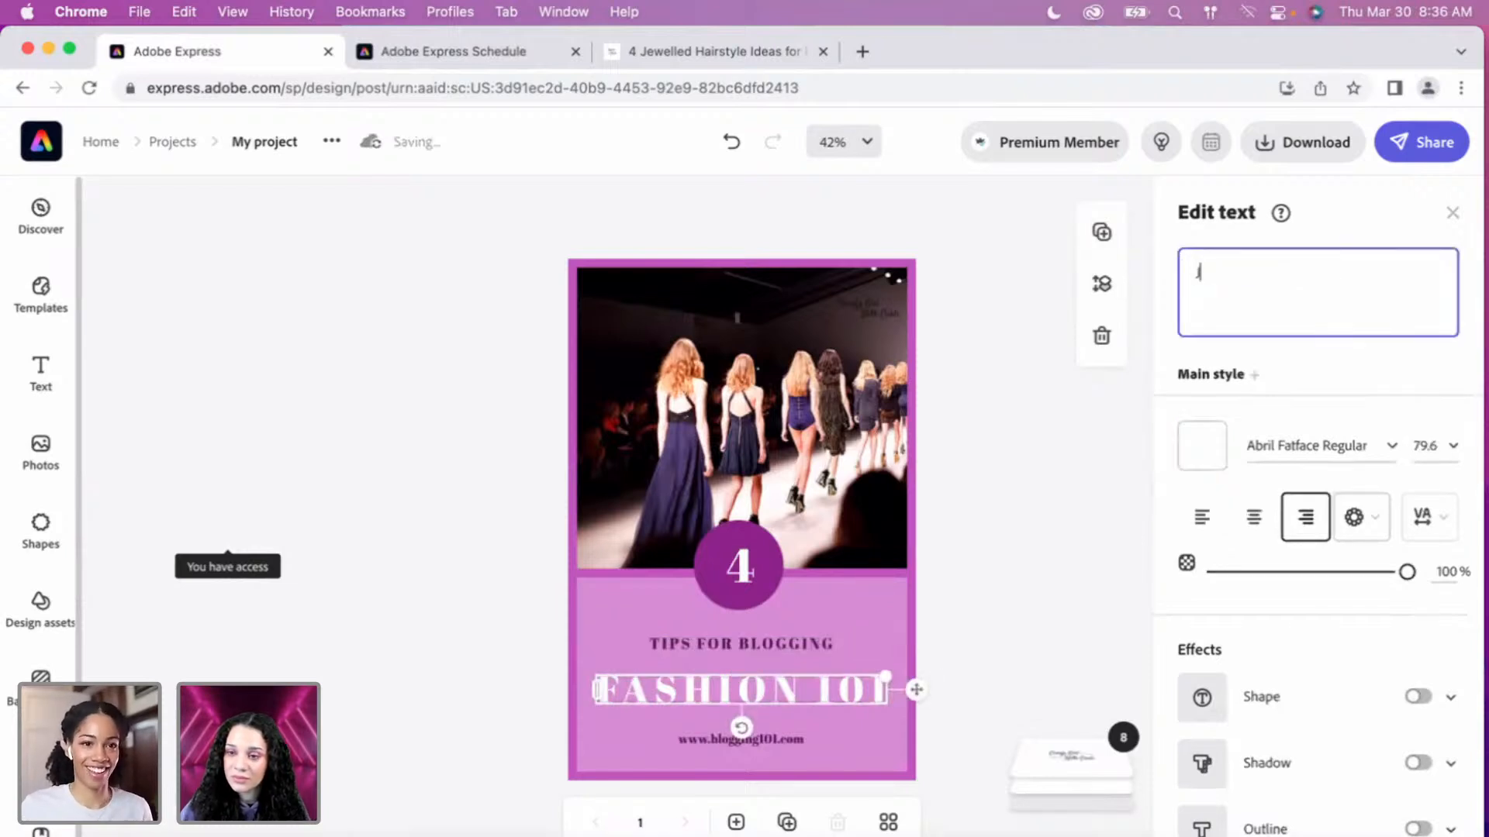
type("Jew")
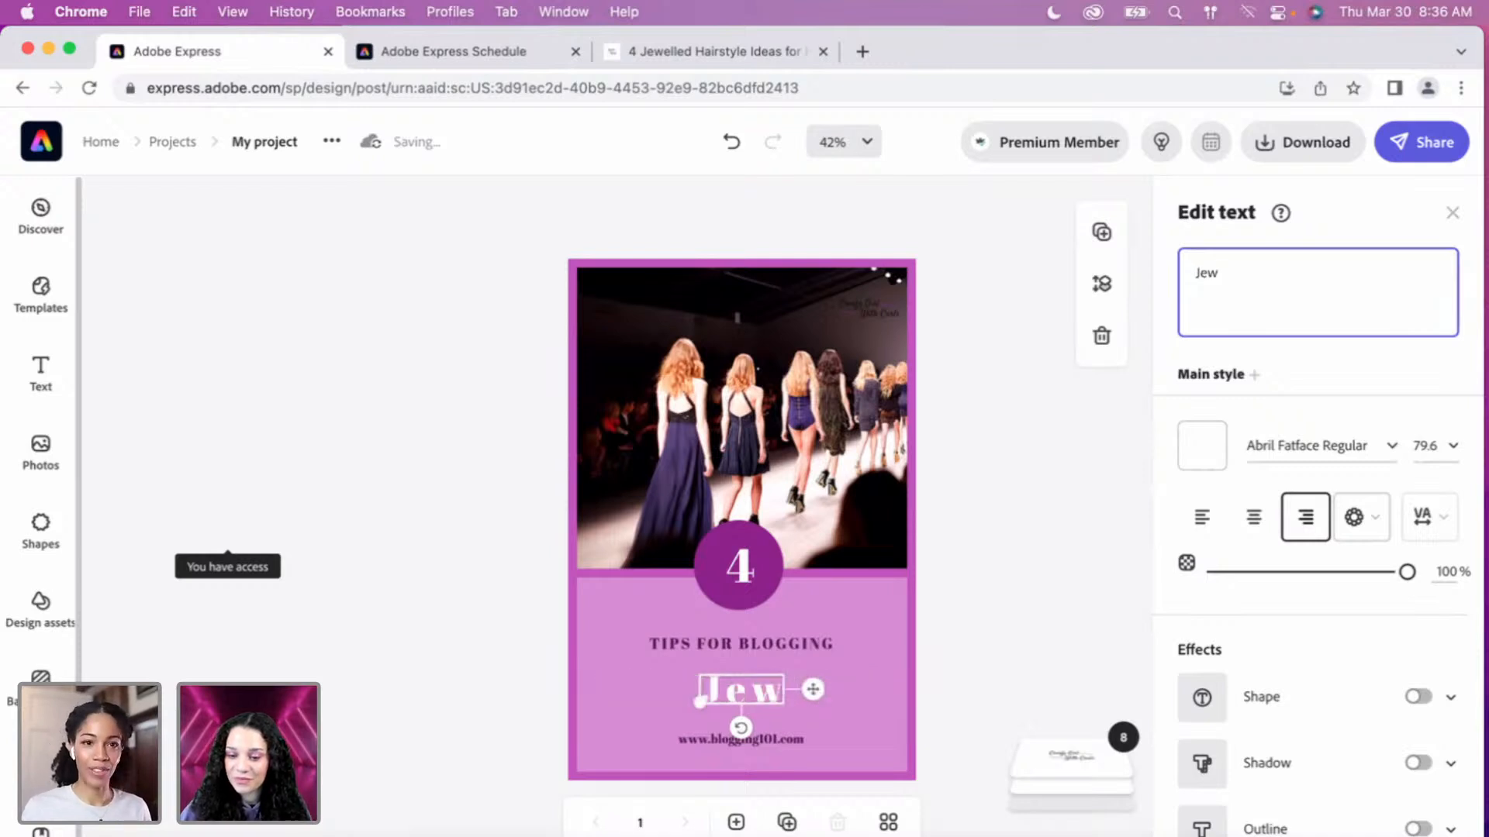
type("elled")
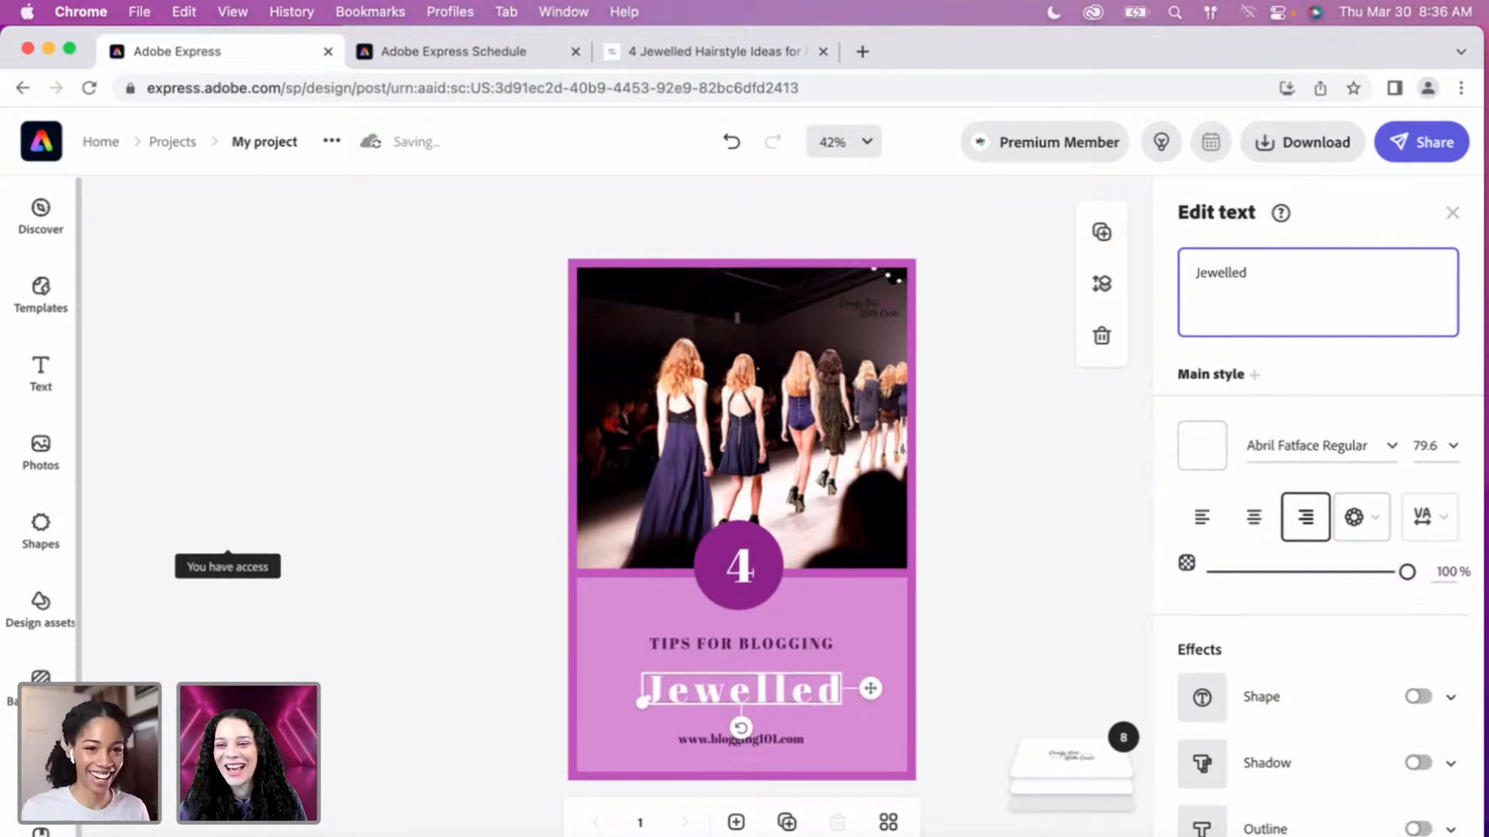
type("Hairstyle")
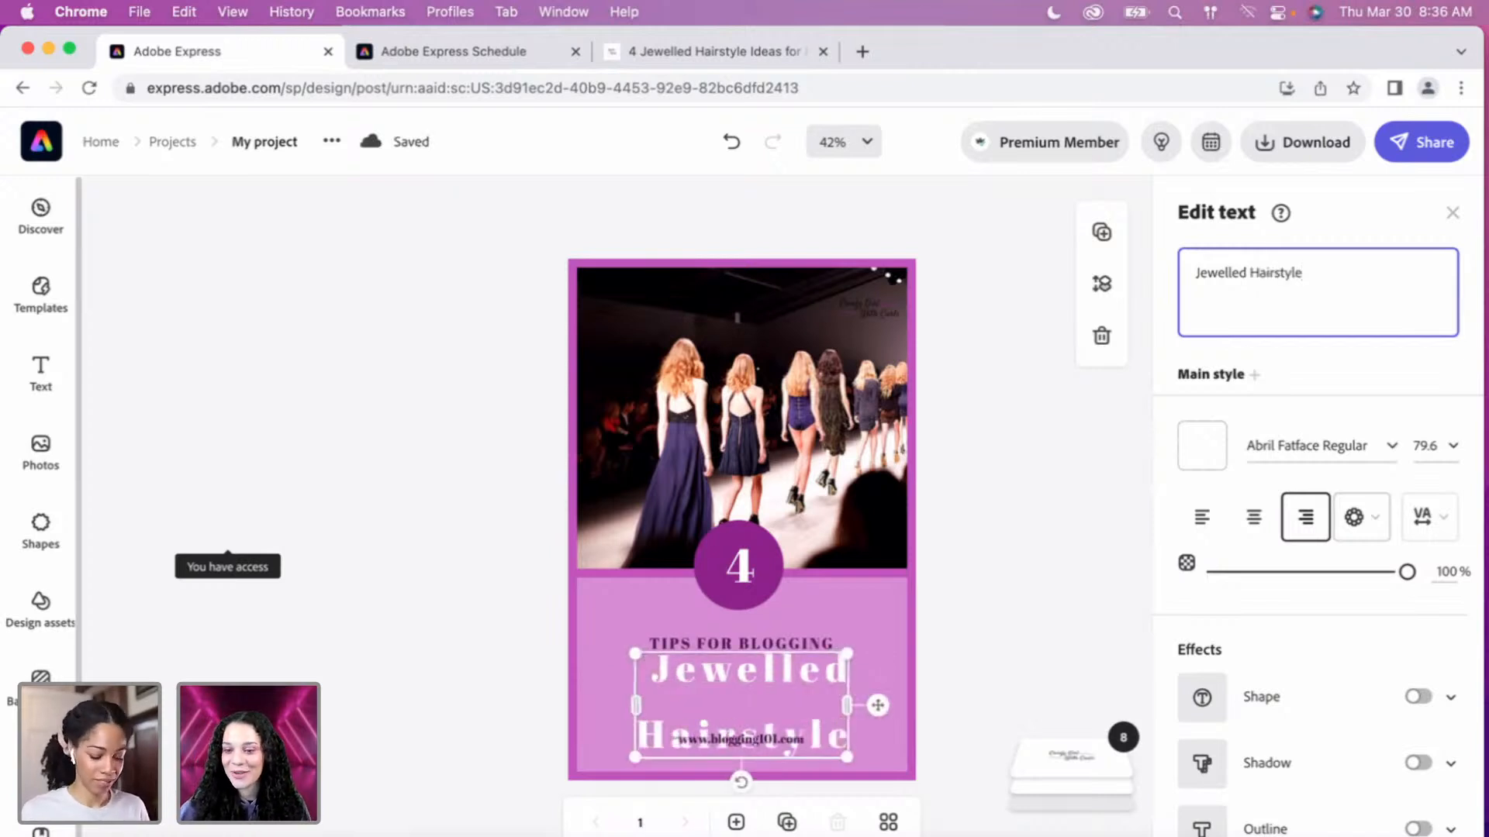
type(" Inspi")
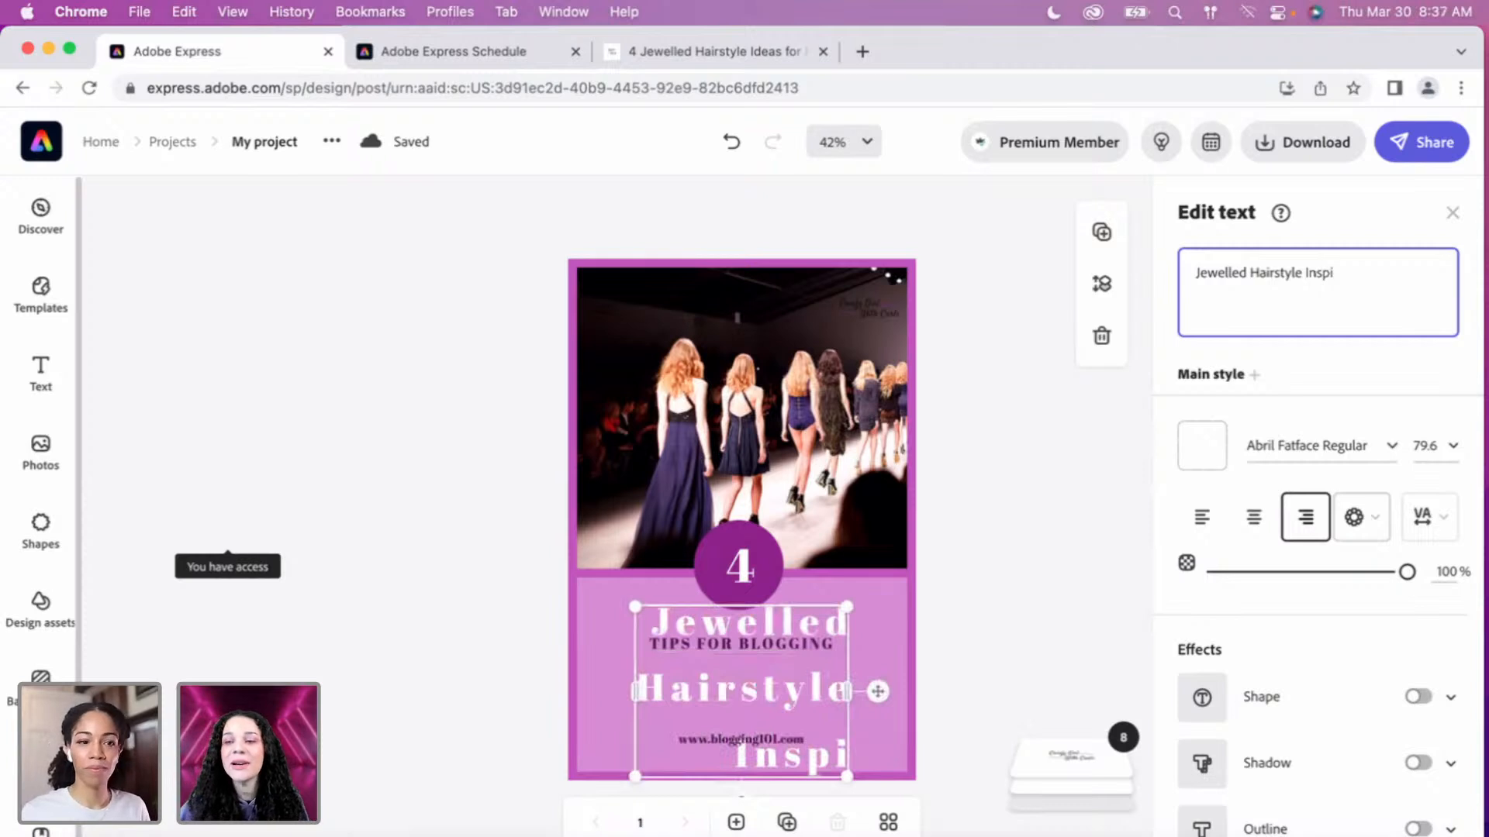
type("ration")
Shrink the "Jewelled Hairstyle Inspiration" heading to a font size of about 59.6.
left_click_drag(967, 676, 885, 610)
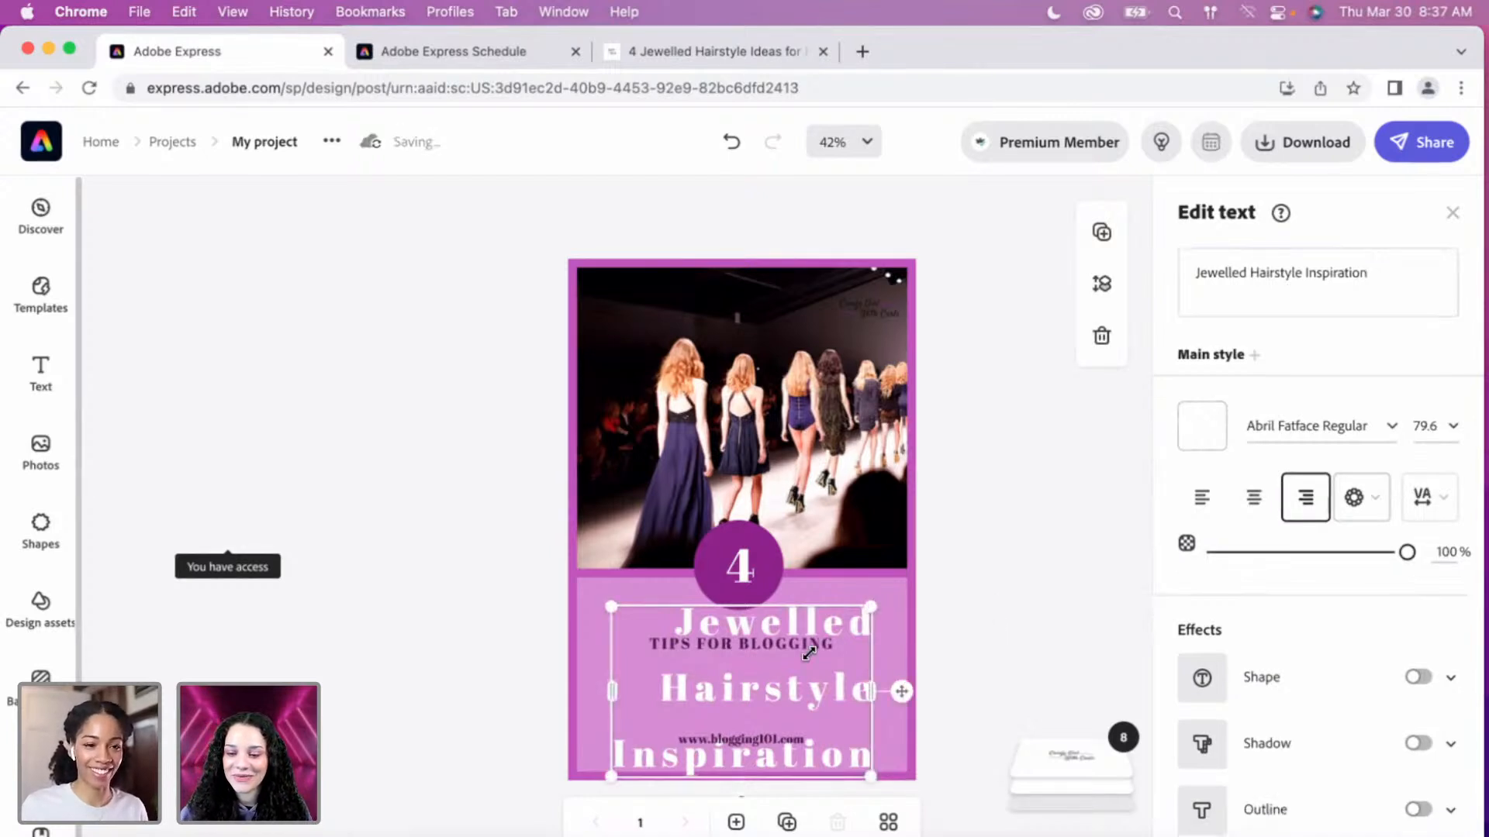
left_click_drag(809, 654, 807, 650)
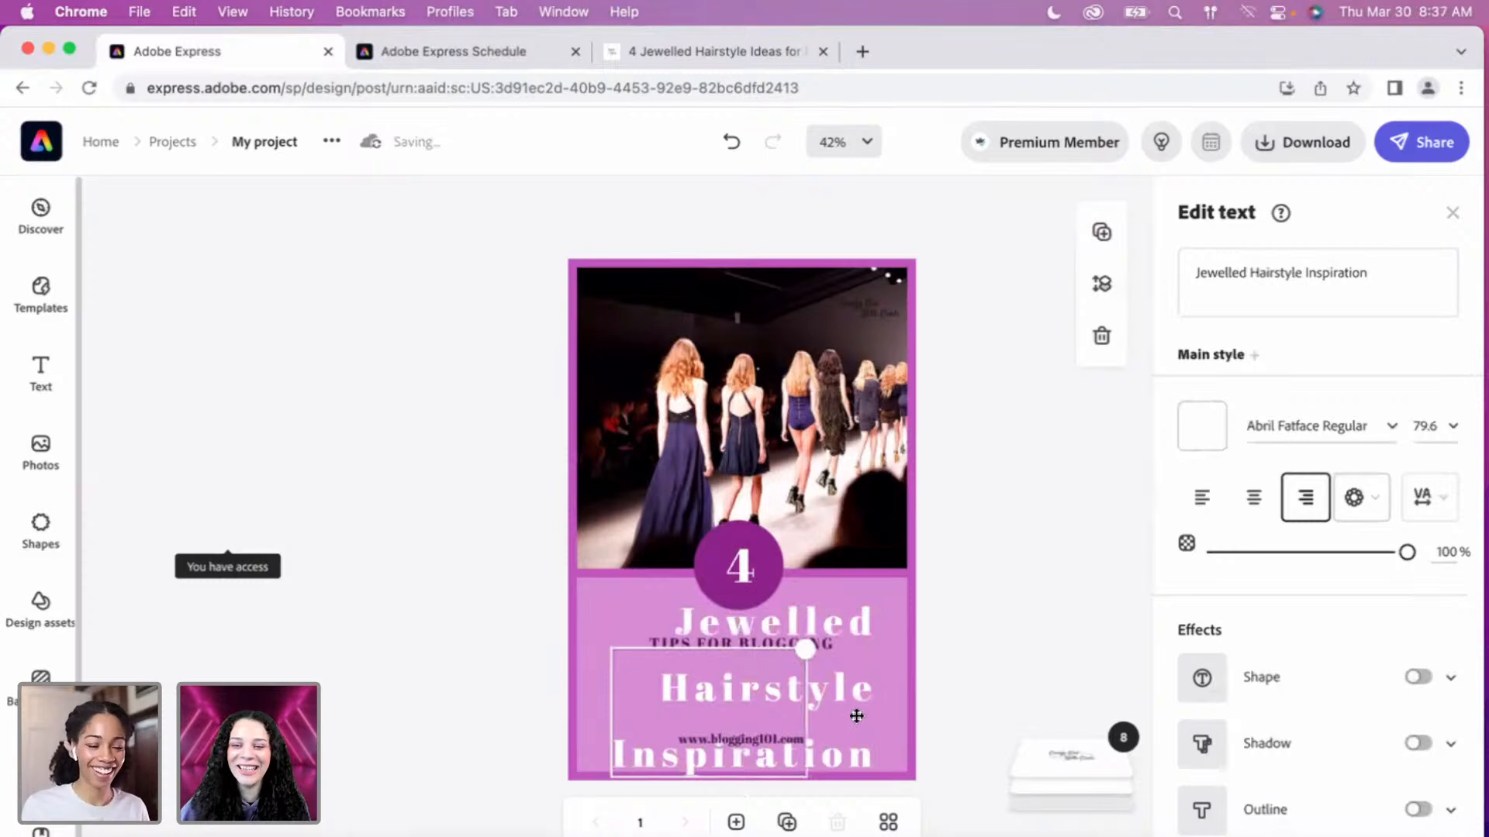
mouse_move(807, 710)
left_mouse_down()
mouse_move(961, 705)
mouse_move(847, 680)
mouse_move(803, 697)
mouse_move(811, 709)
left_mouse_up()
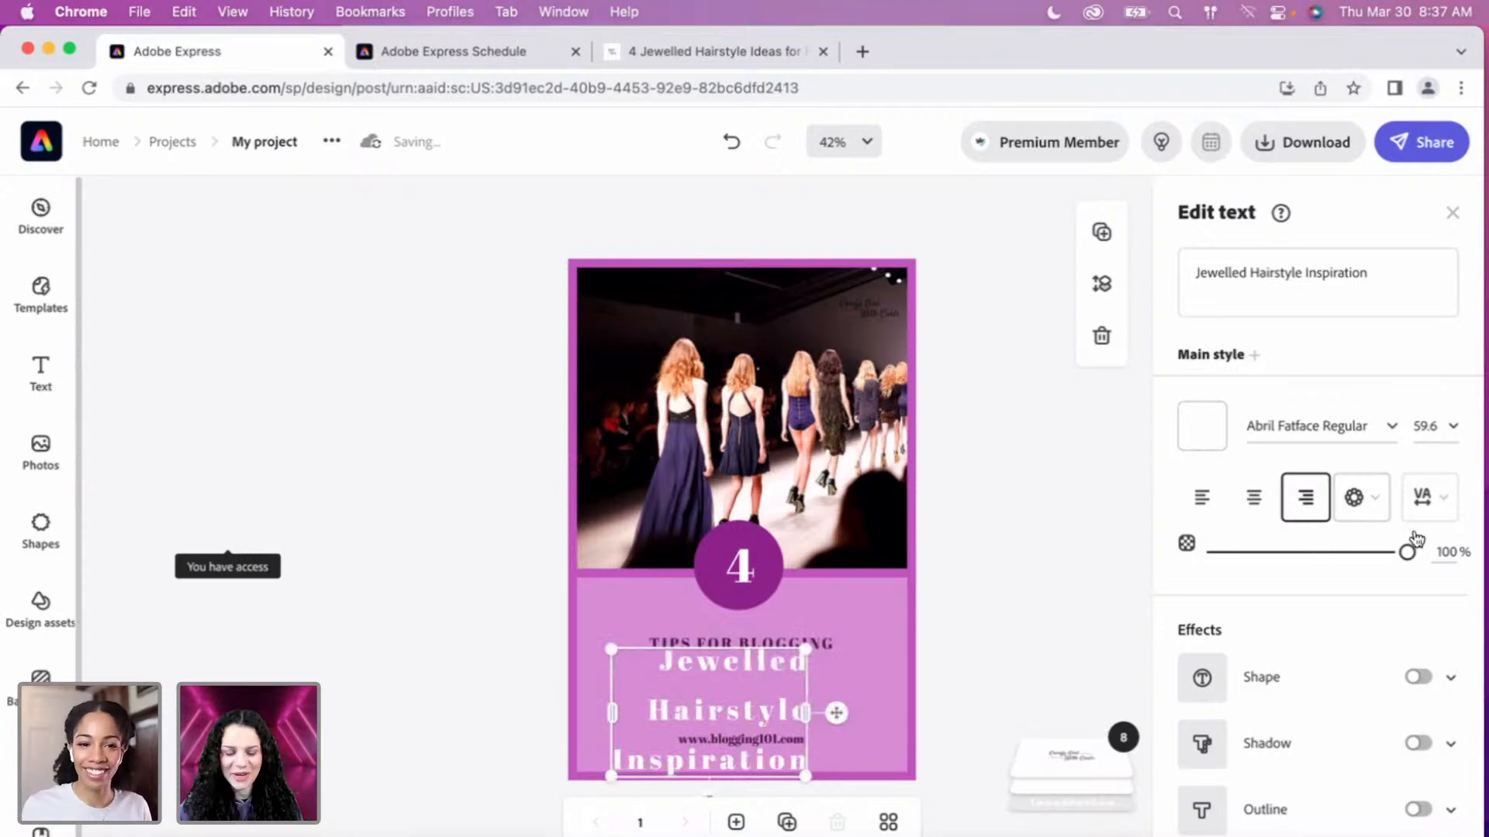
Set the heading's letter spacing to about 21 and its line spacing to about 47.
scroll(1386, 587, "down", 1)
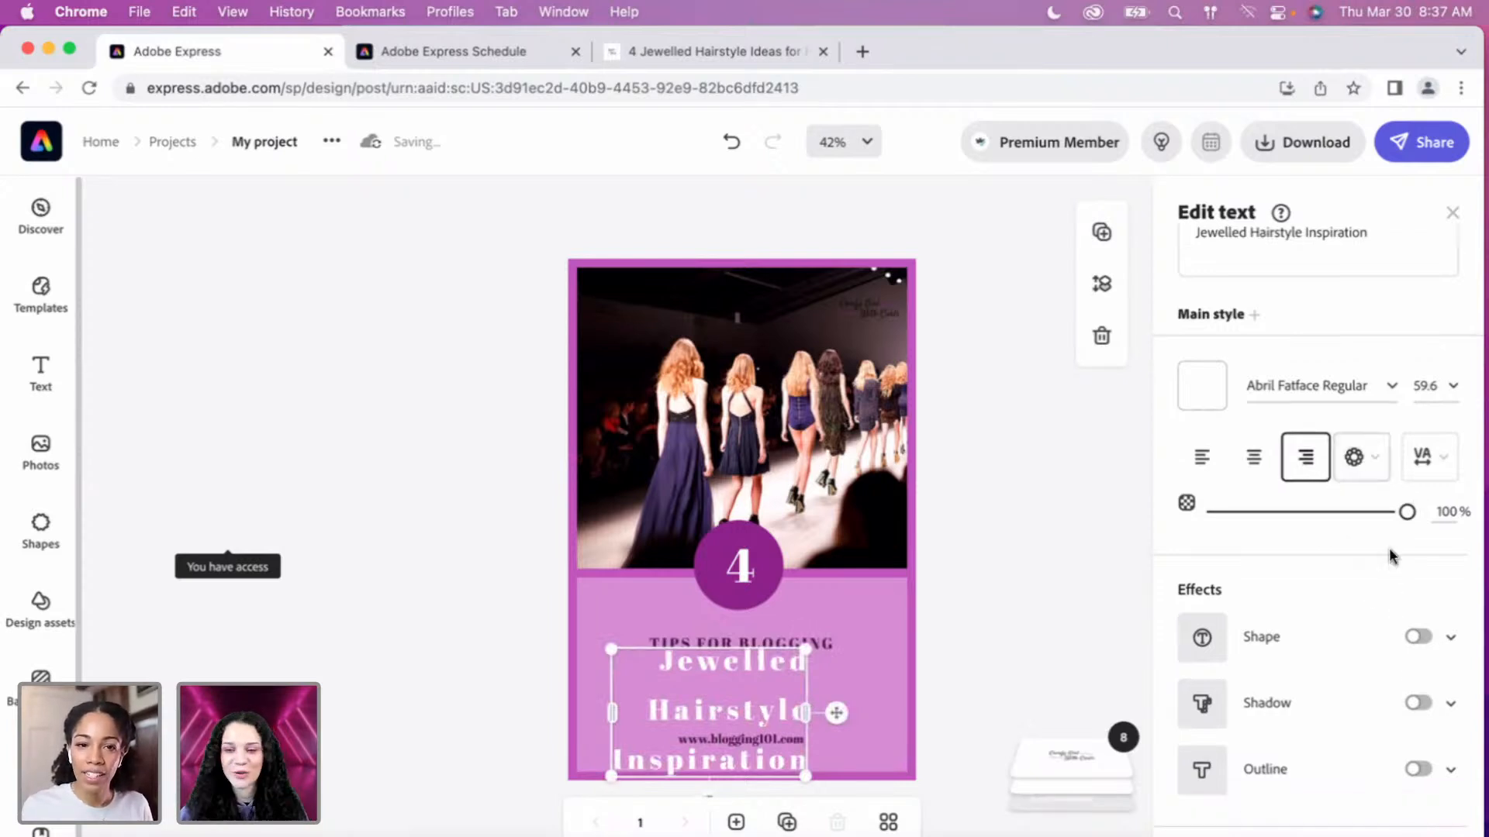
scroll(1389, 555, "up", 1)
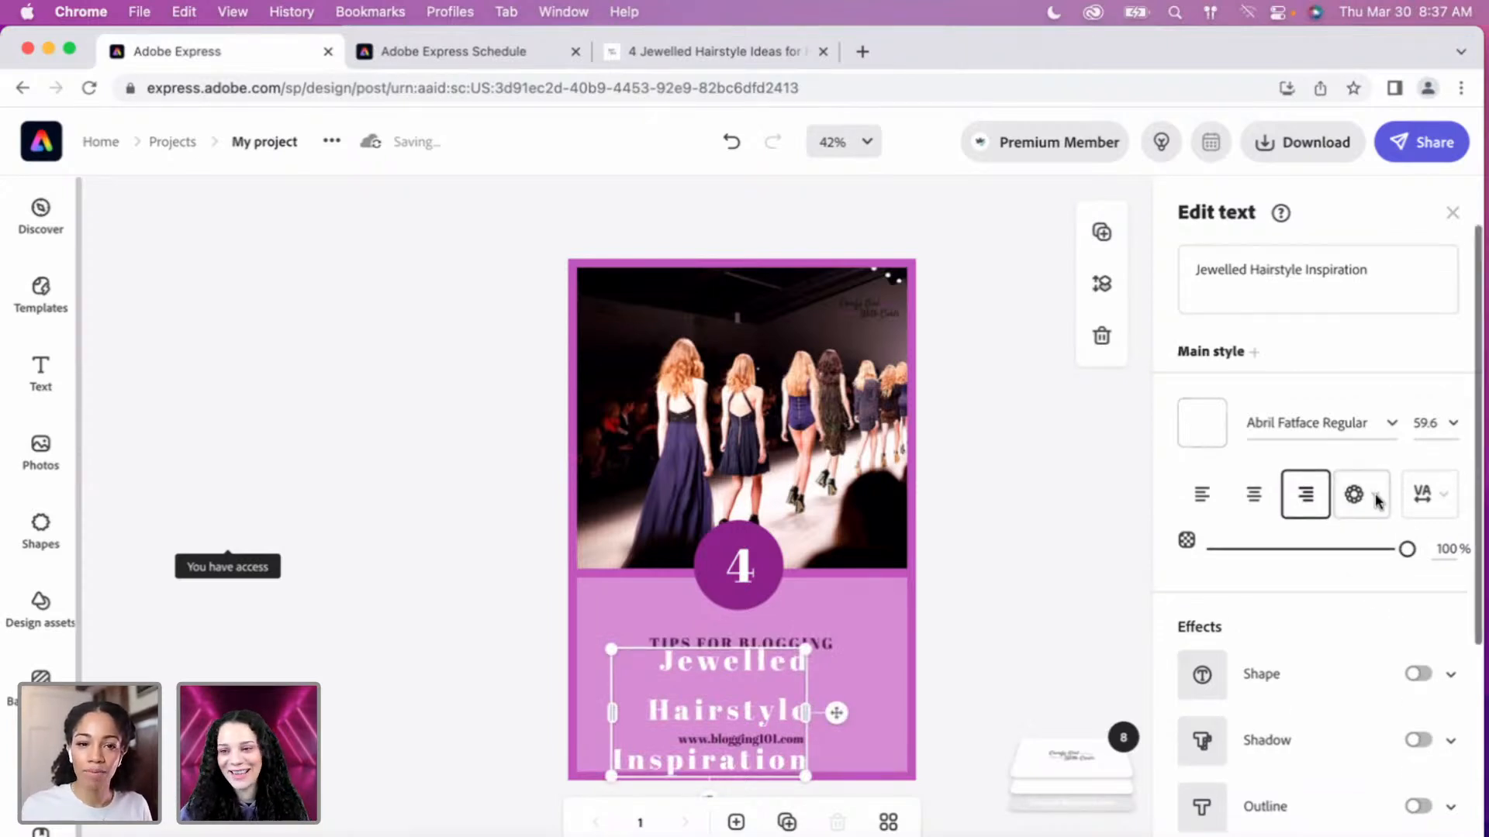
left_click(1447, 500)
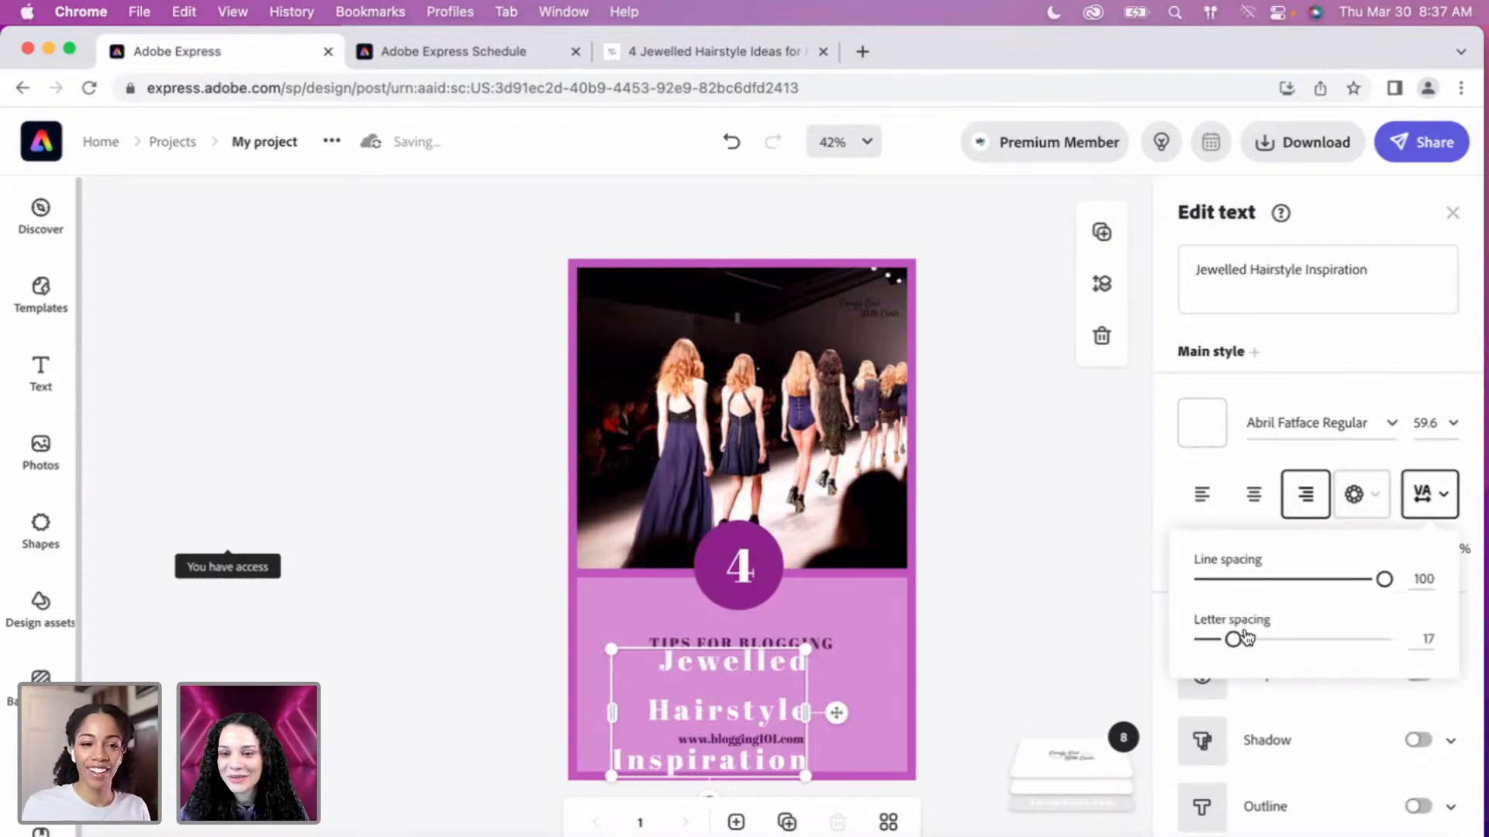
left_click_drag(1244, 637, 1253, 639)
left_click_drag(1324, 588, 1244, 613)
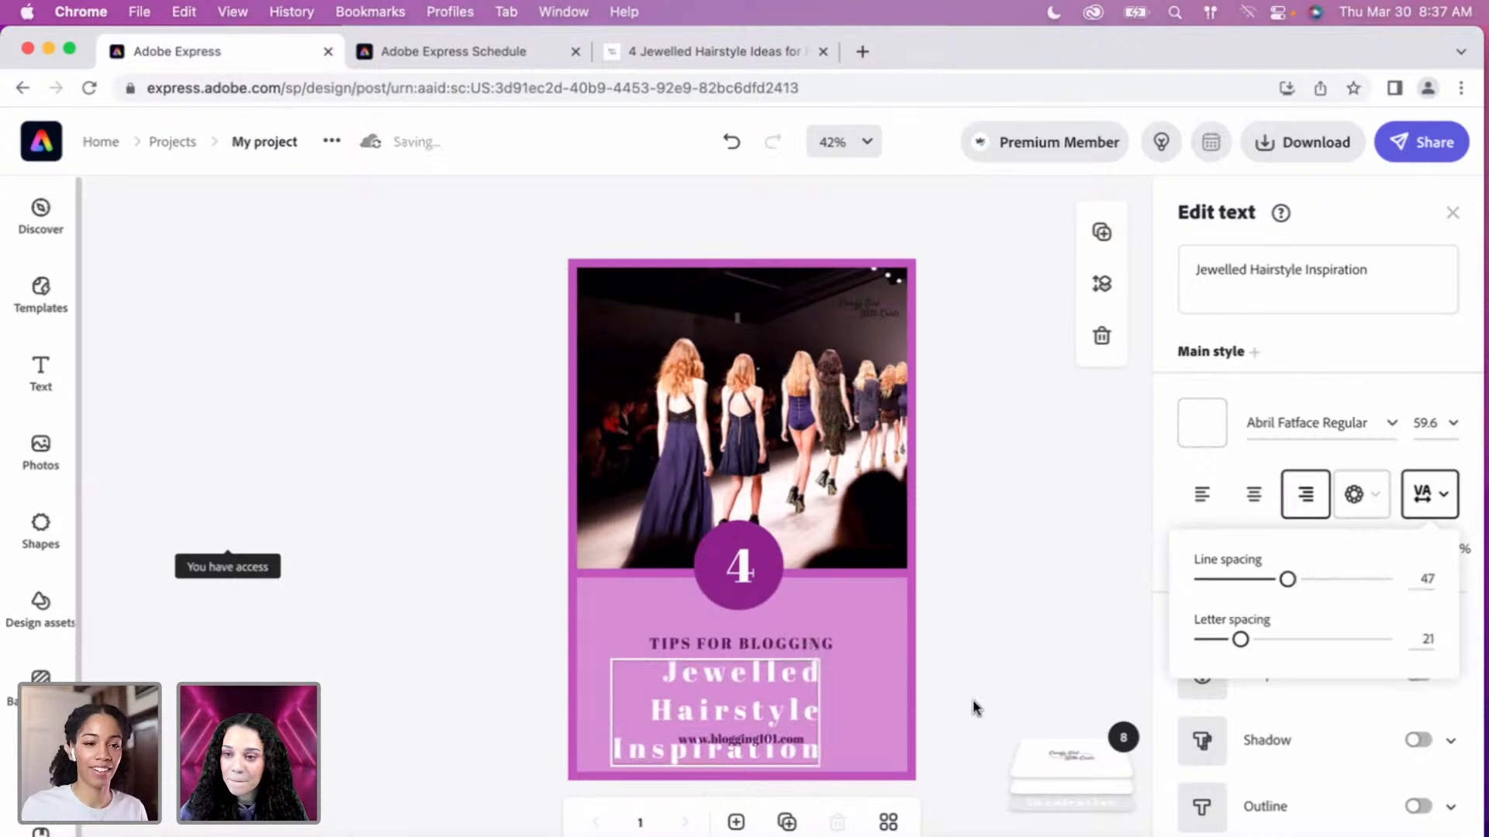
Arrange the heading on two center-aligned lines at a font size of about 50.8, centered between the subtitle and the web address.
left_click_drag(819, 712, 986, 704)
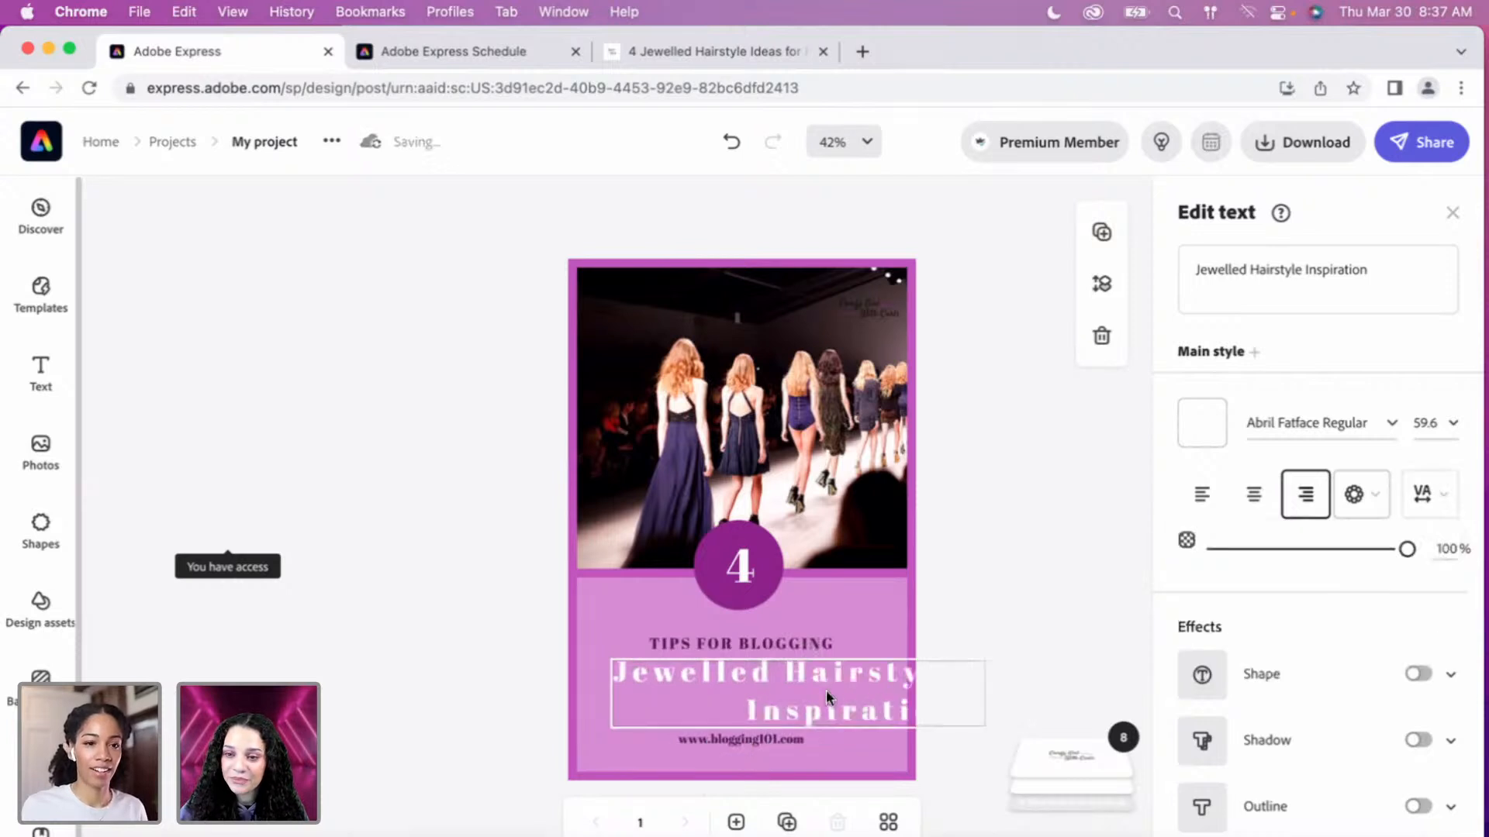
left_click(1252, 509)
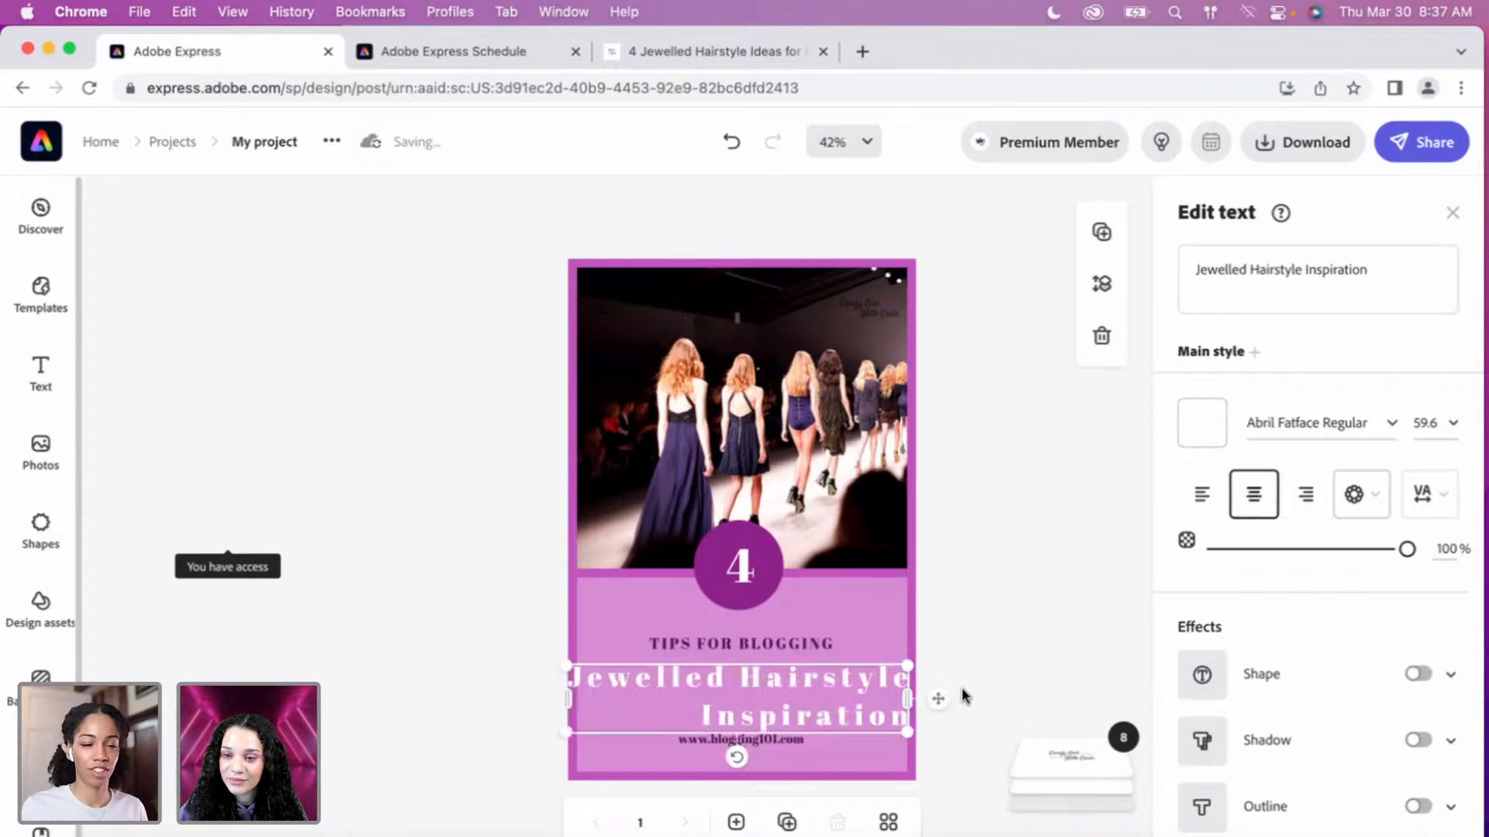
left_click_drag(875, 677, 858, 677)
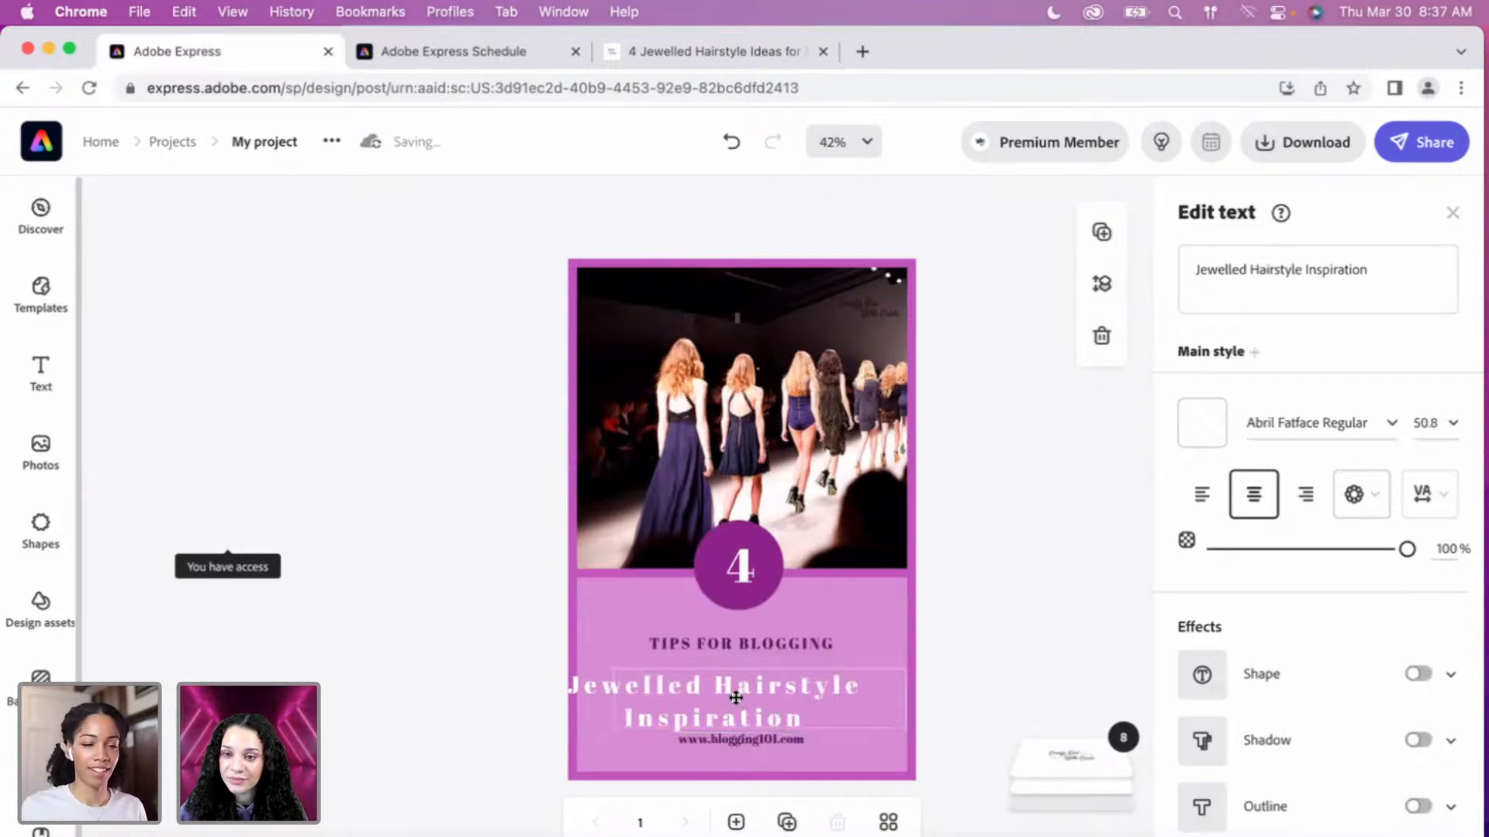
left_click_drag(732, 696, 711, 741)
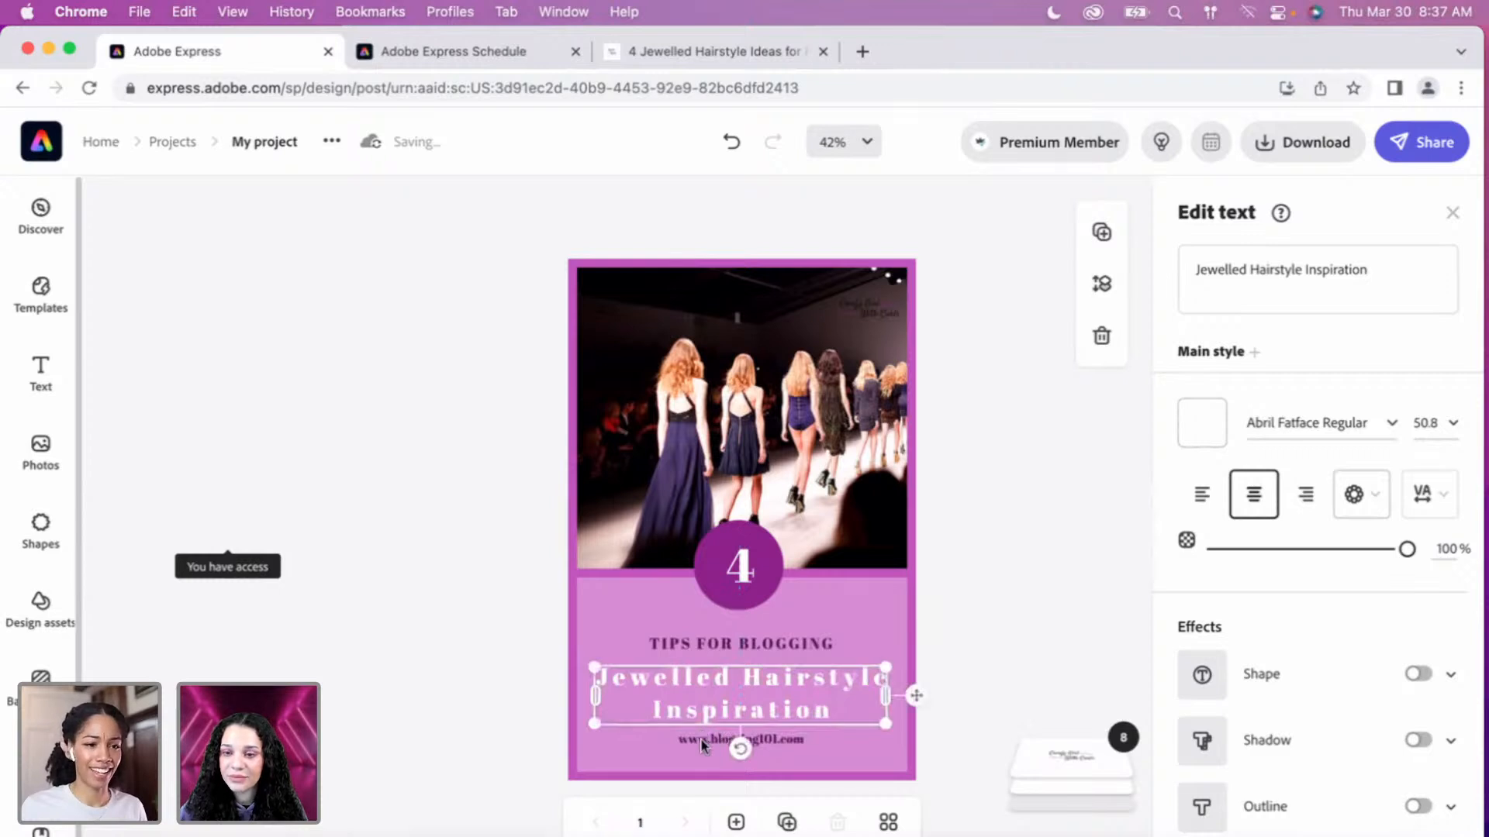
left_click(702, 744)
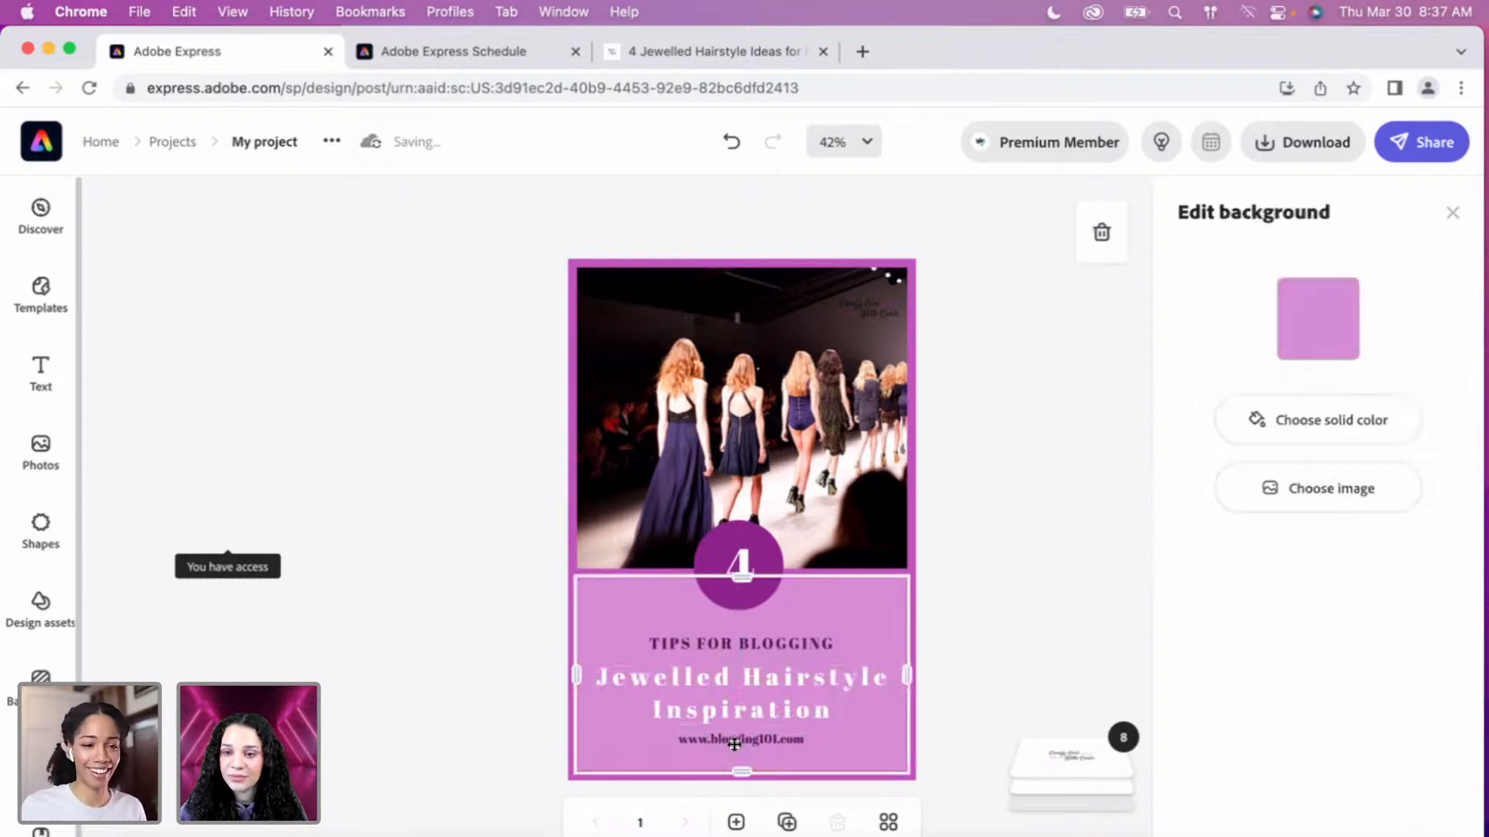
Replace the web address beneath the heading with "comfygirlwithcurls.com".
left_click(787, 734)
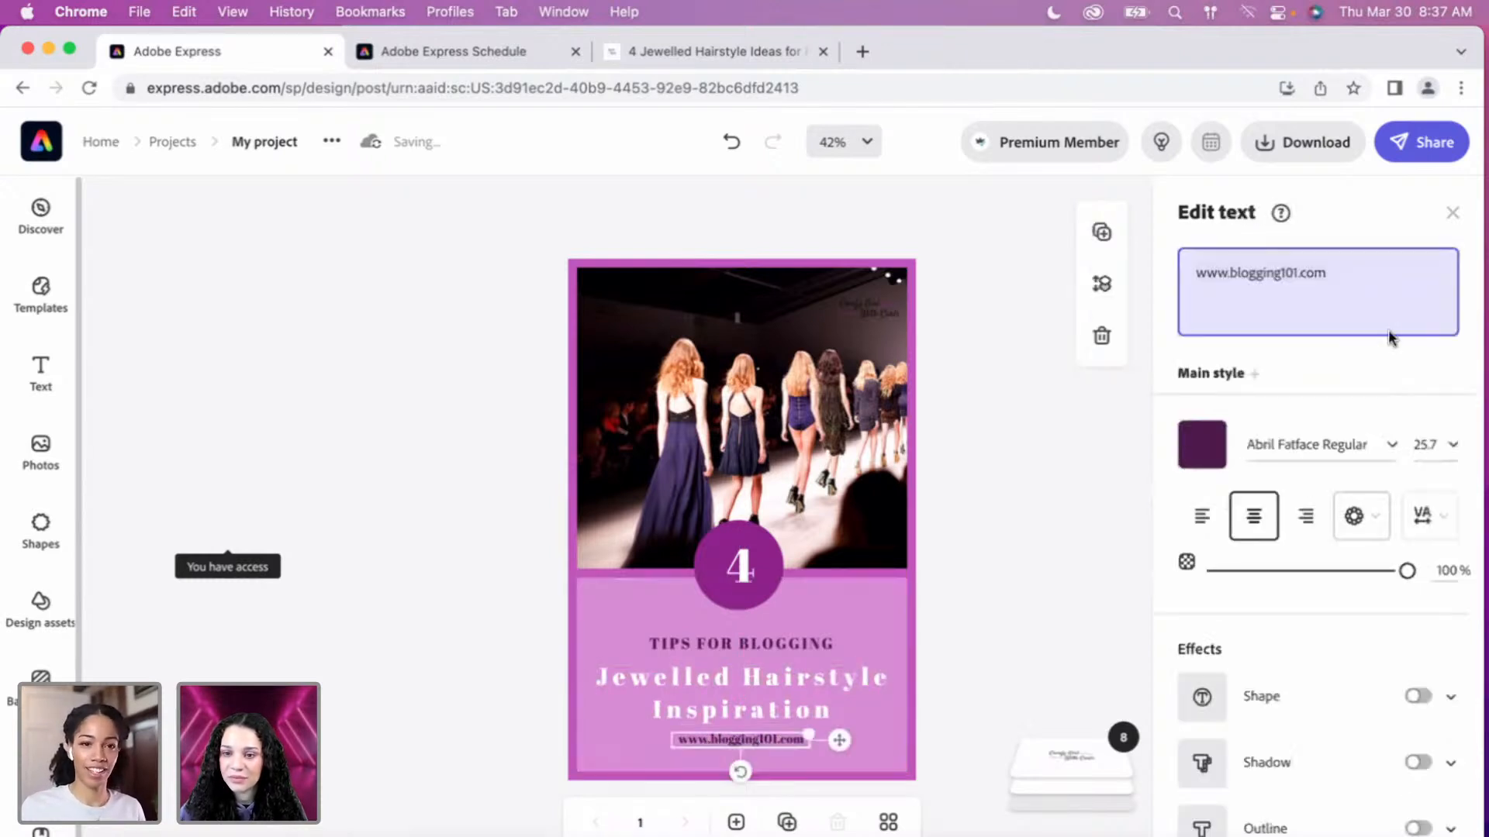
triple_click(1334, 279)
type("c")
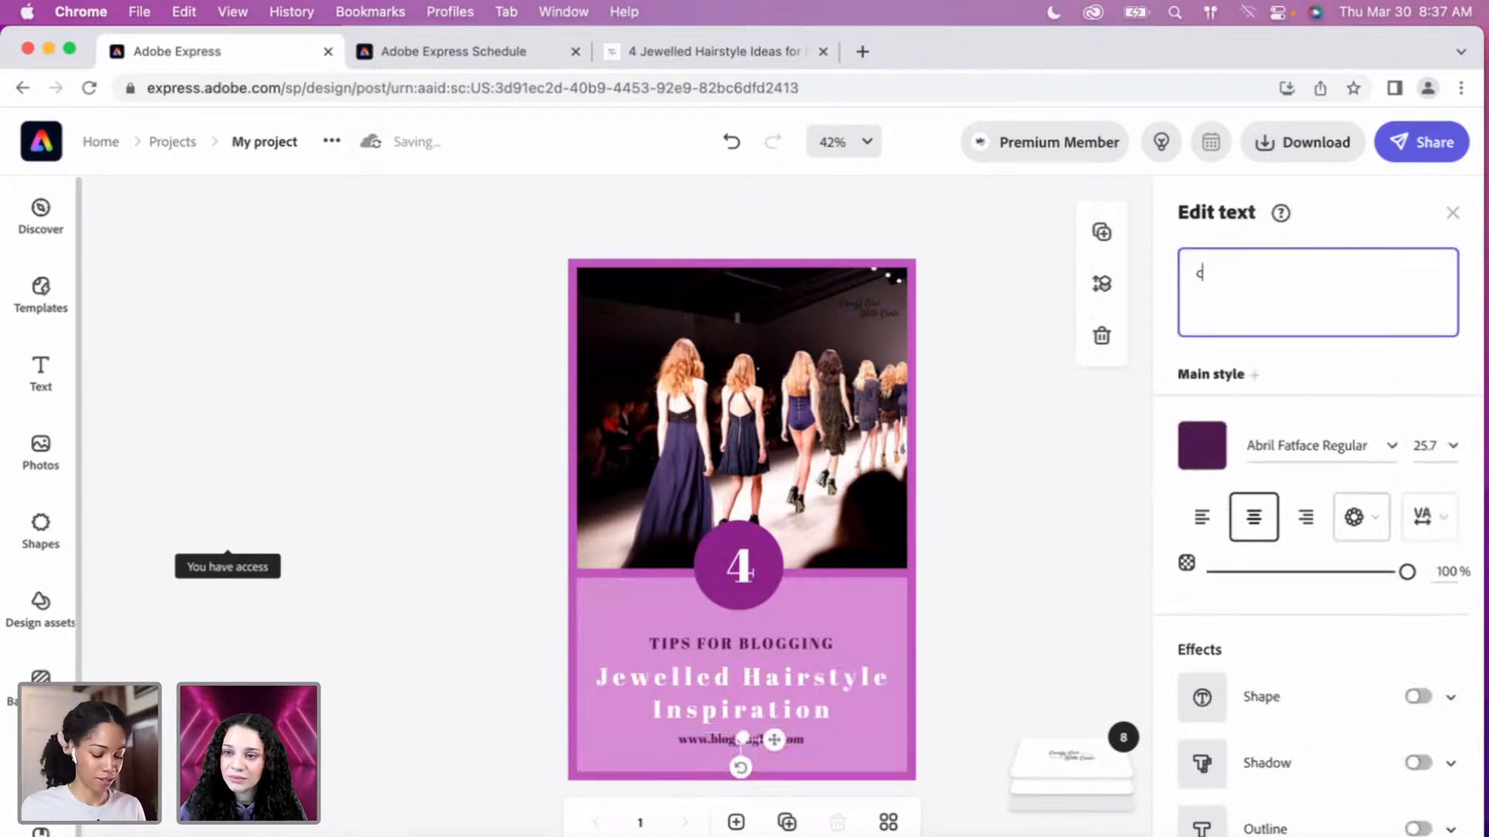
type("omf")
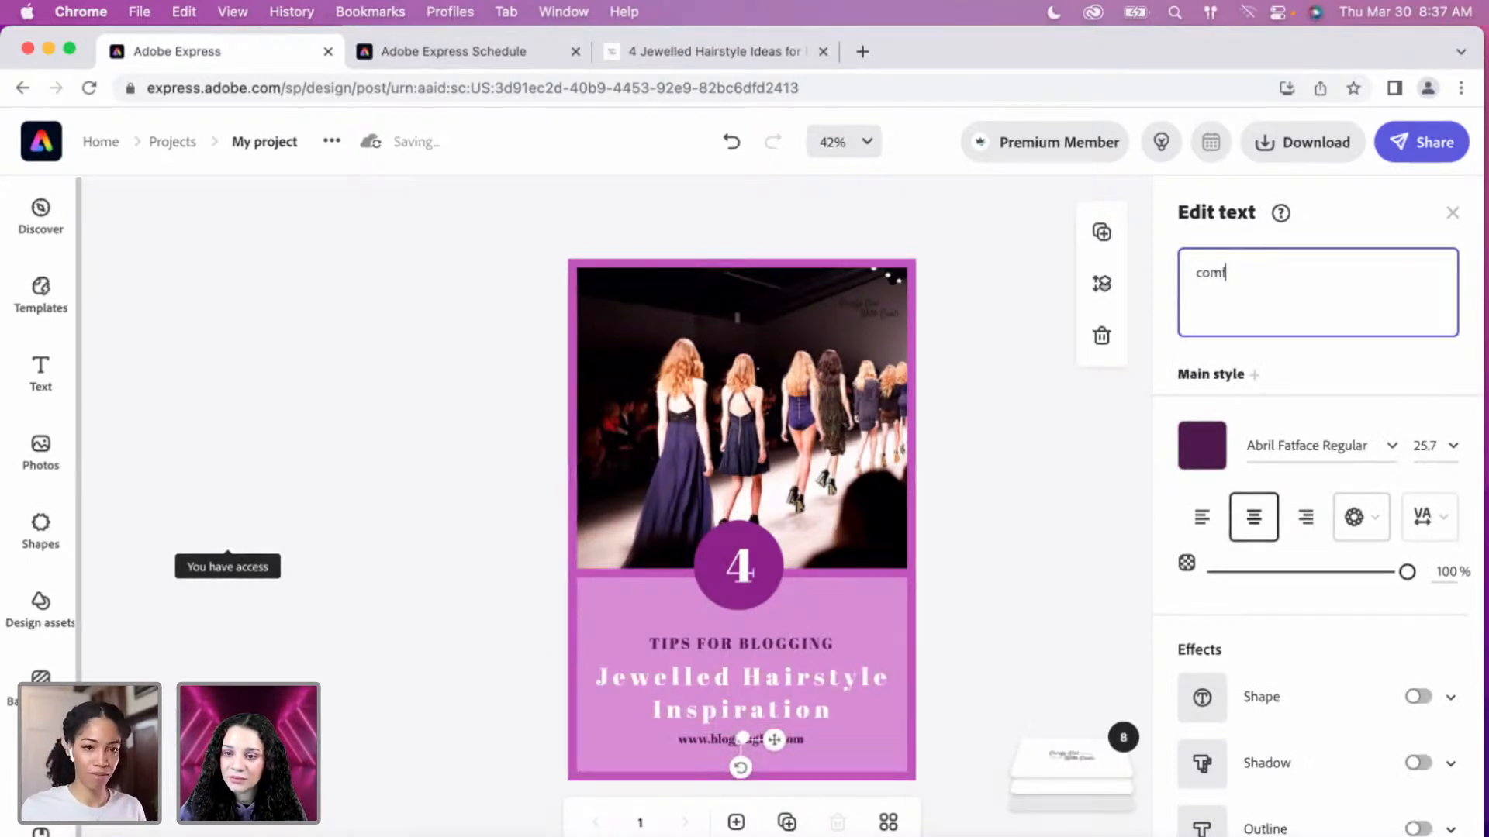
type("ygirlwithcurls.com")
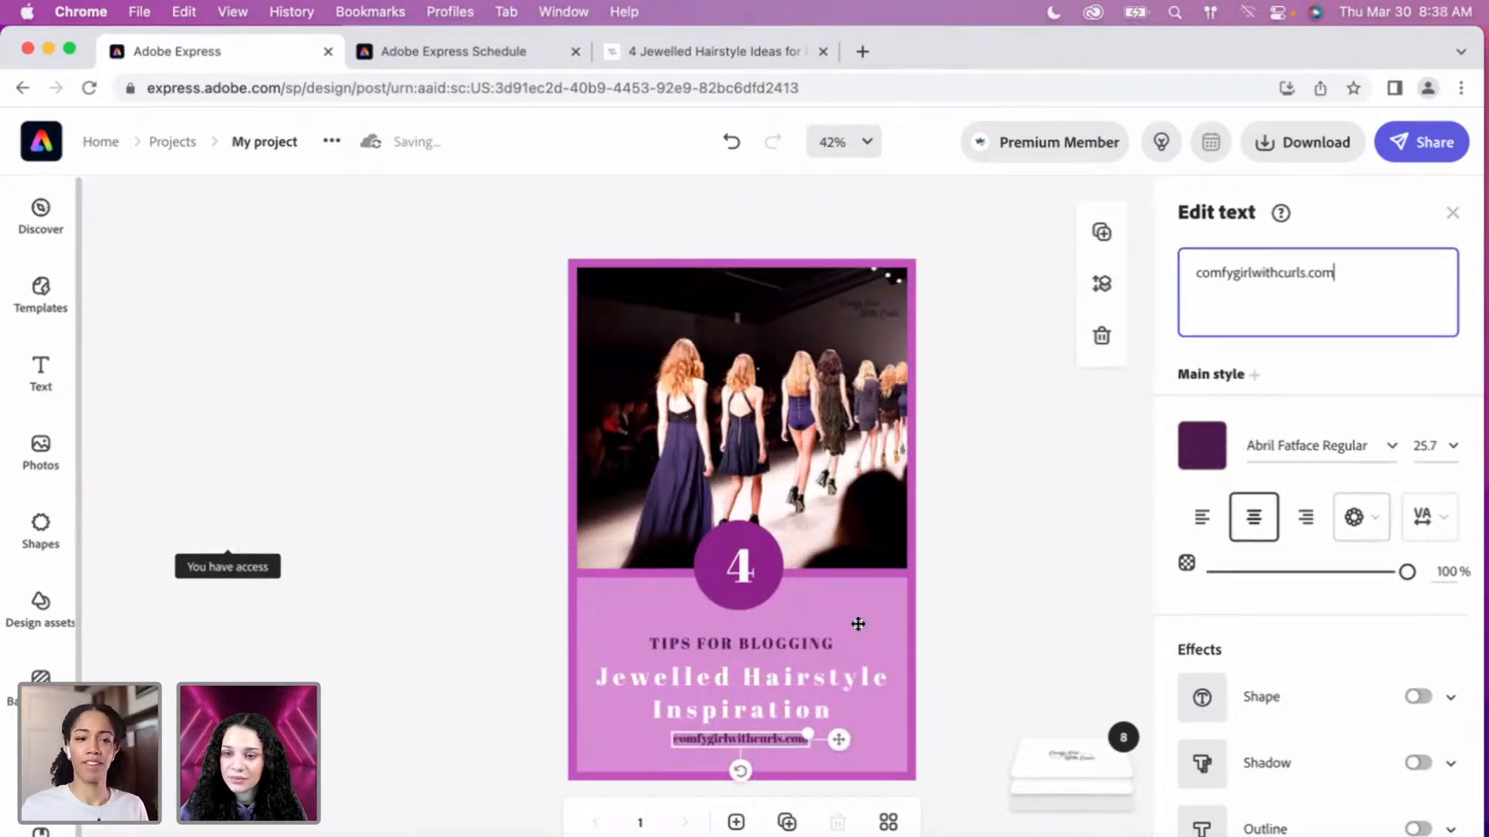
Delete the "TIPS FOR BLOGGING" subtitle and move the heading up into its place, centered horizontally on the pin.
left_click(806, 644)
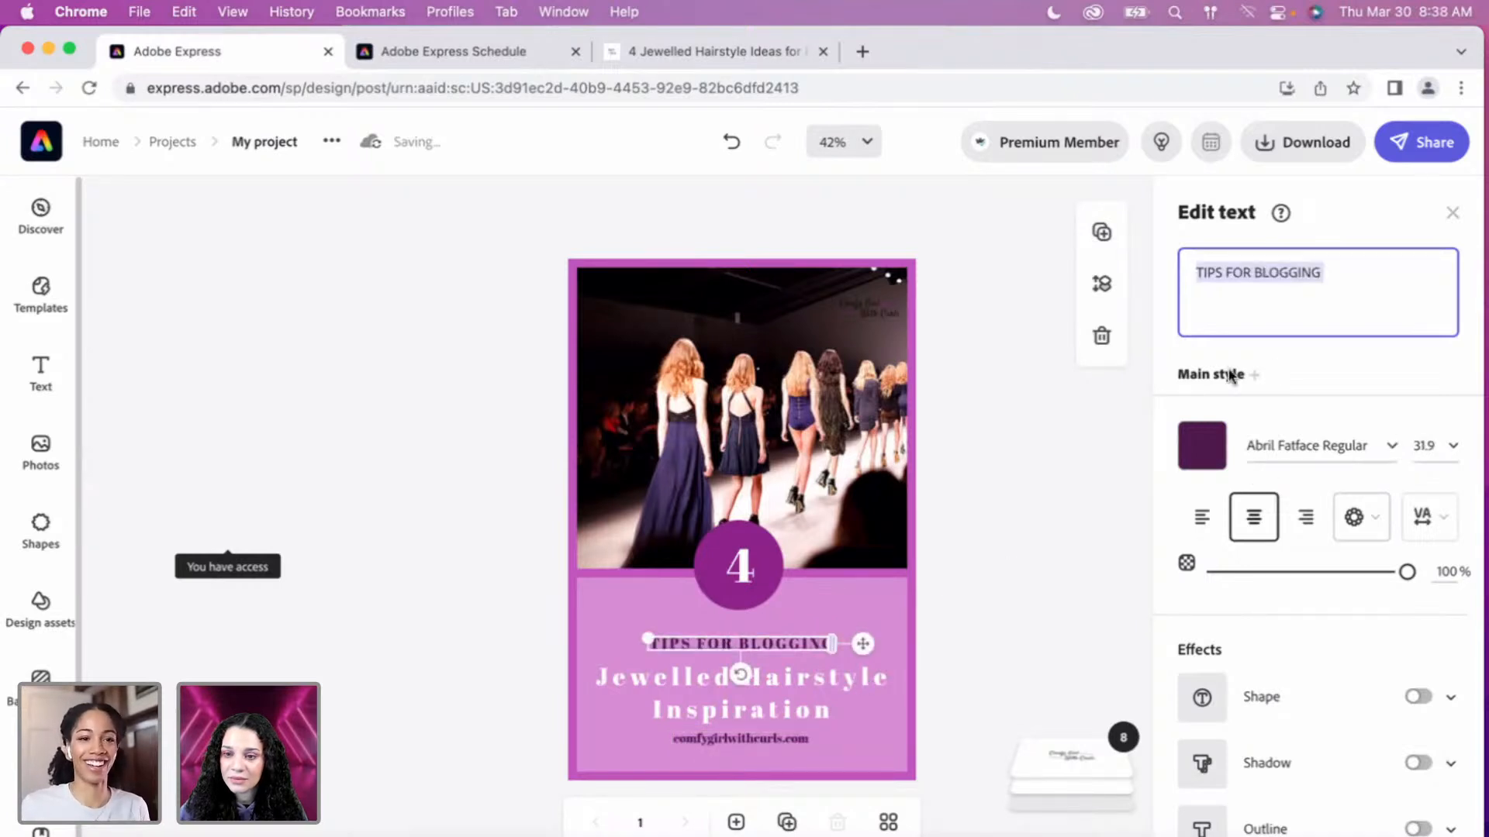
key("BackSpace")
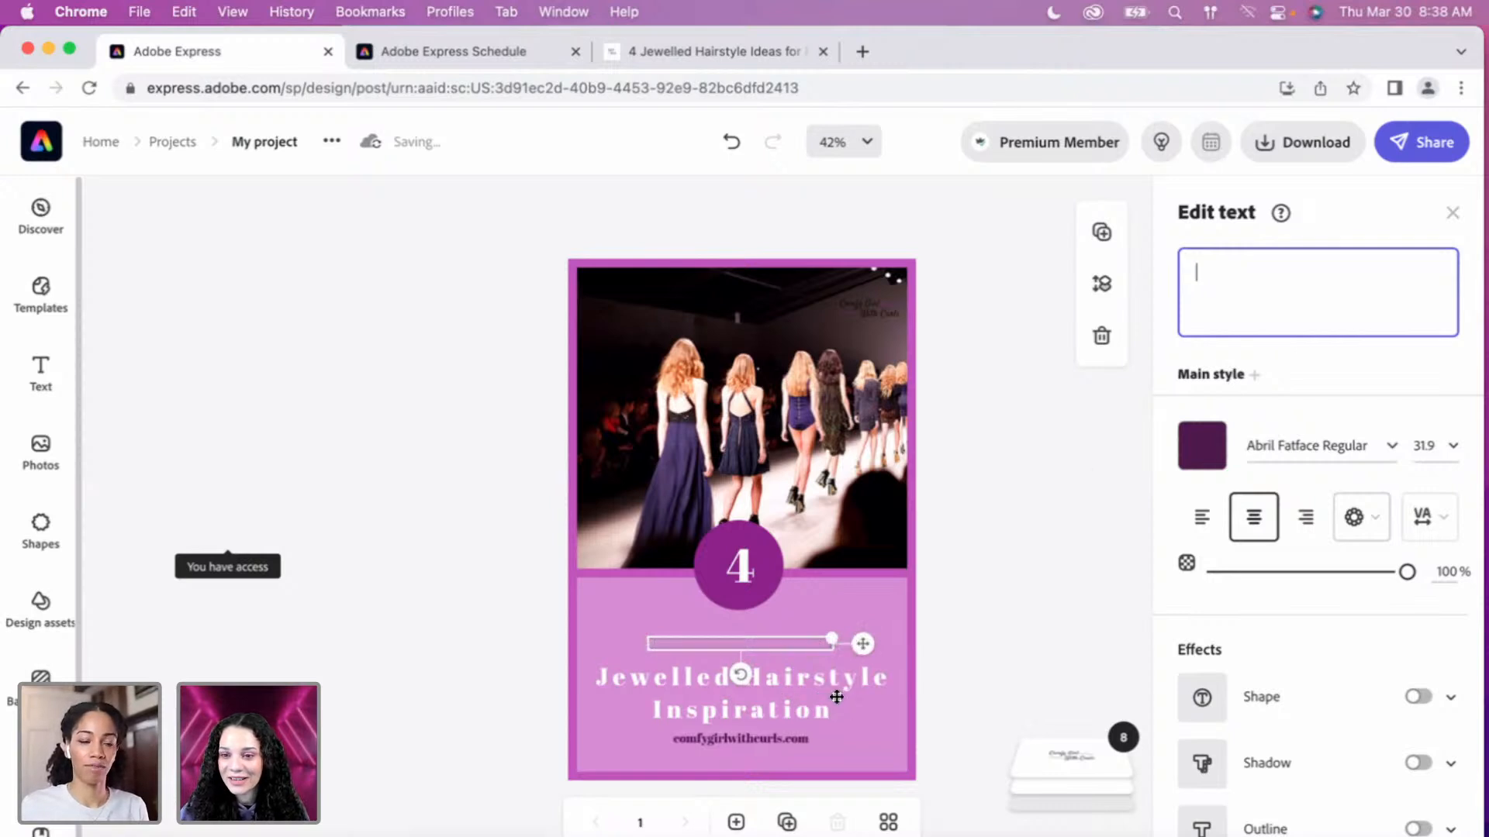
left_click(800, 680)
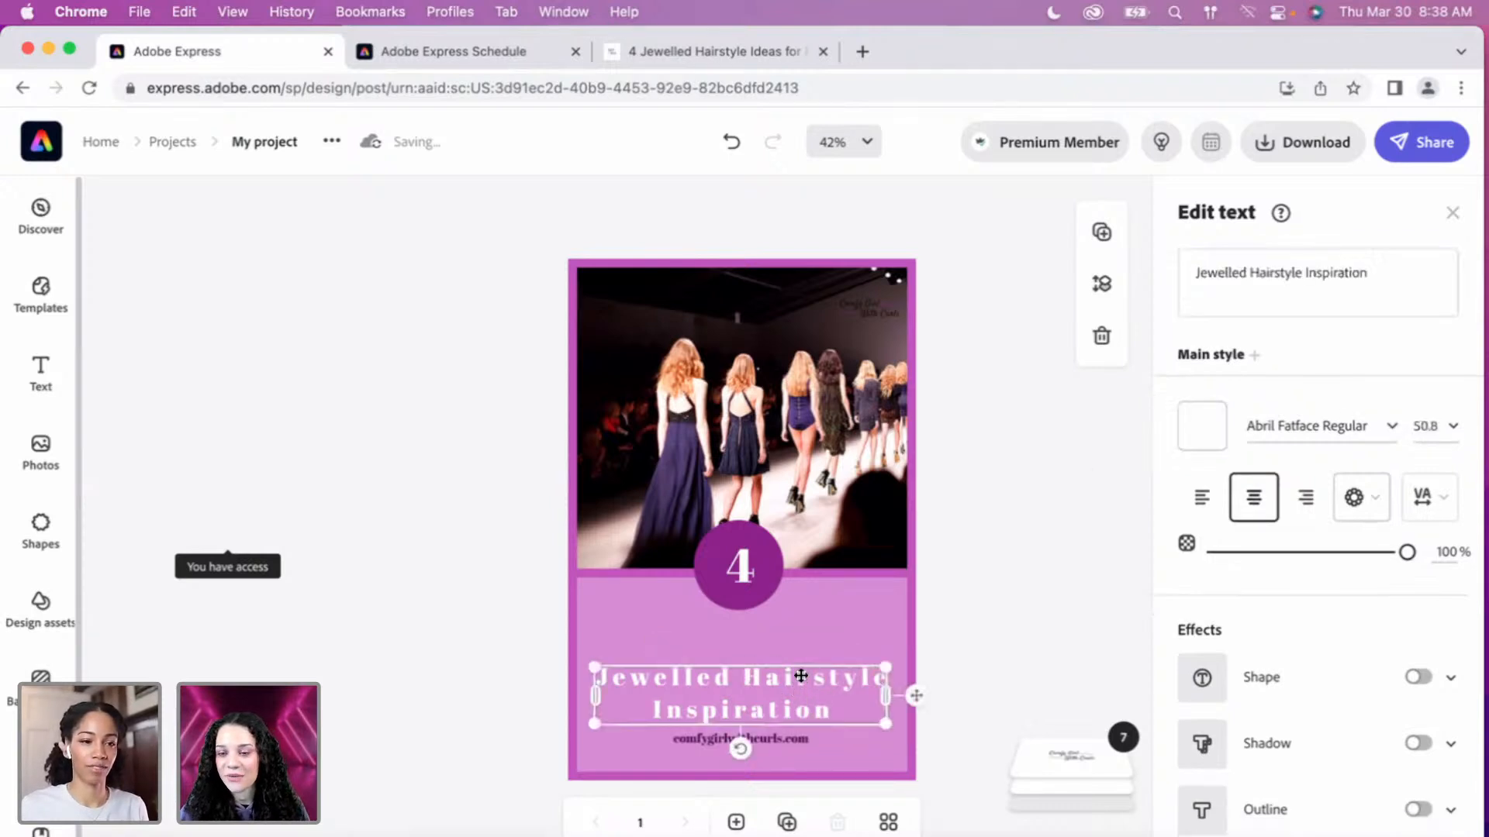
left_click_drag(803, 673, 798, 671)
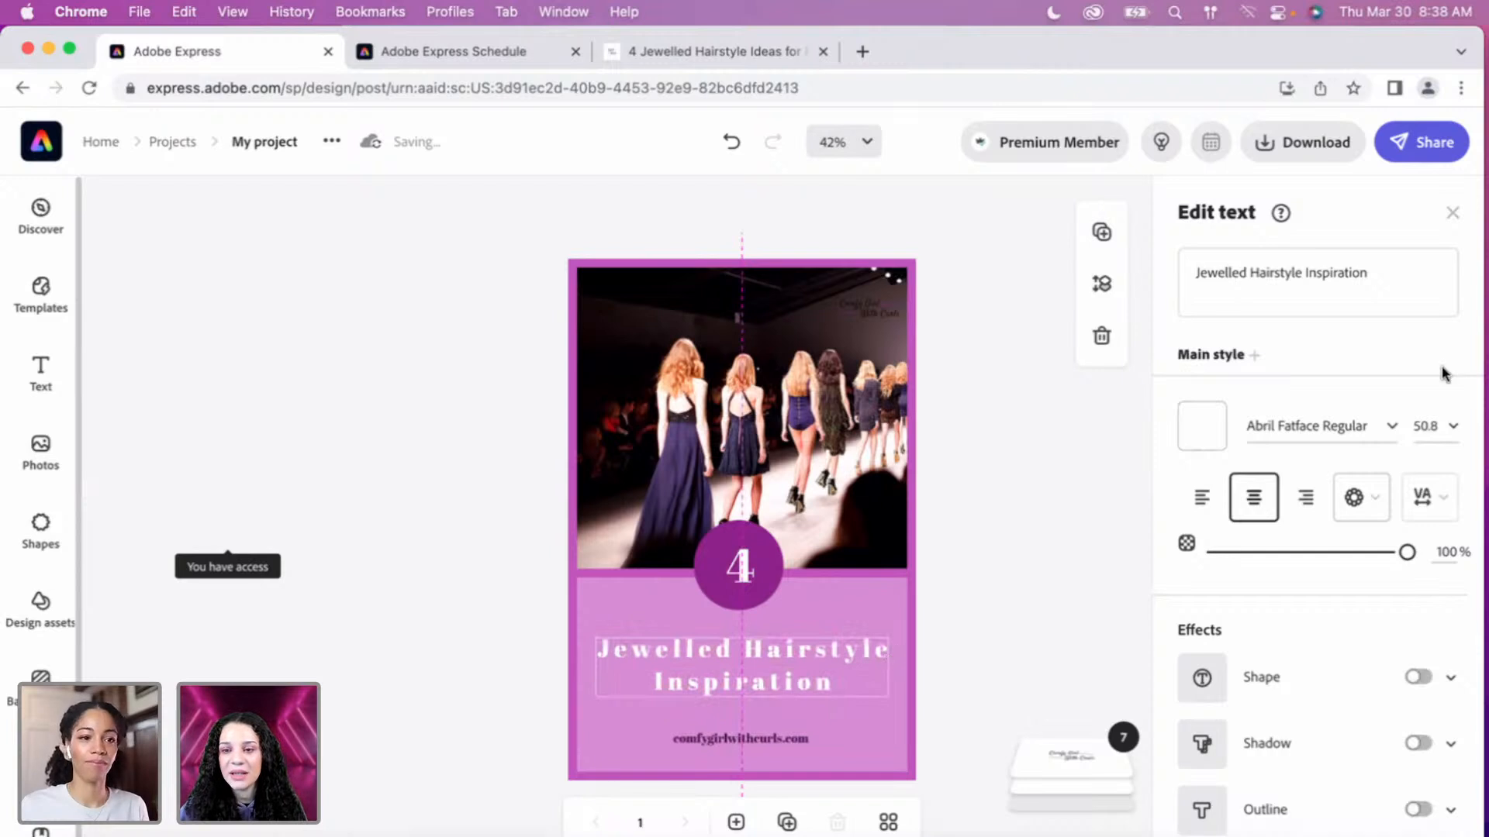
Reword the heading to "Jewelled Hairstyle looks to try!" by replacing its last word.
left_click(1348, 310)
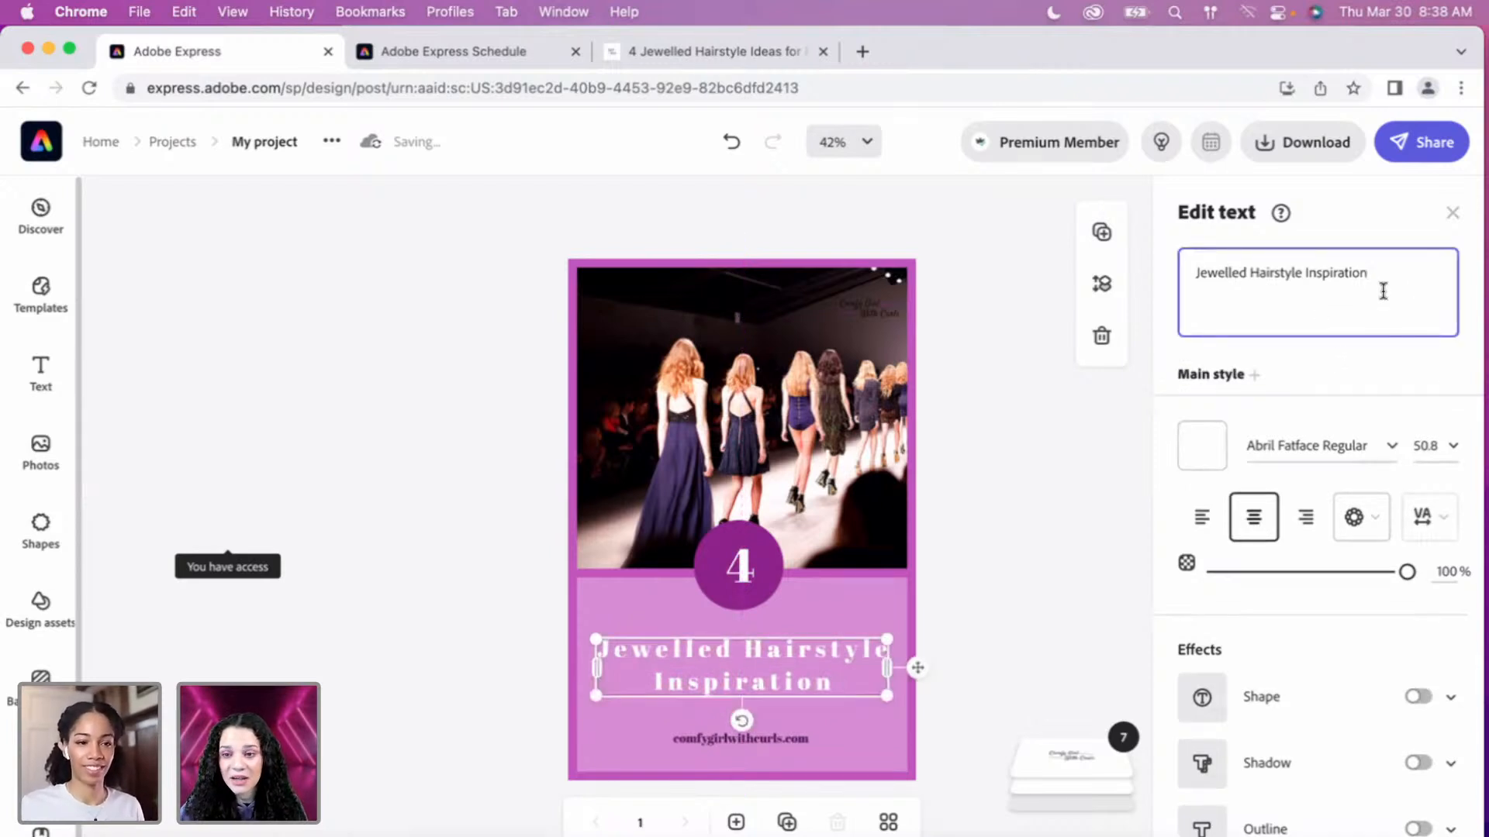
double_click(1307, 273)
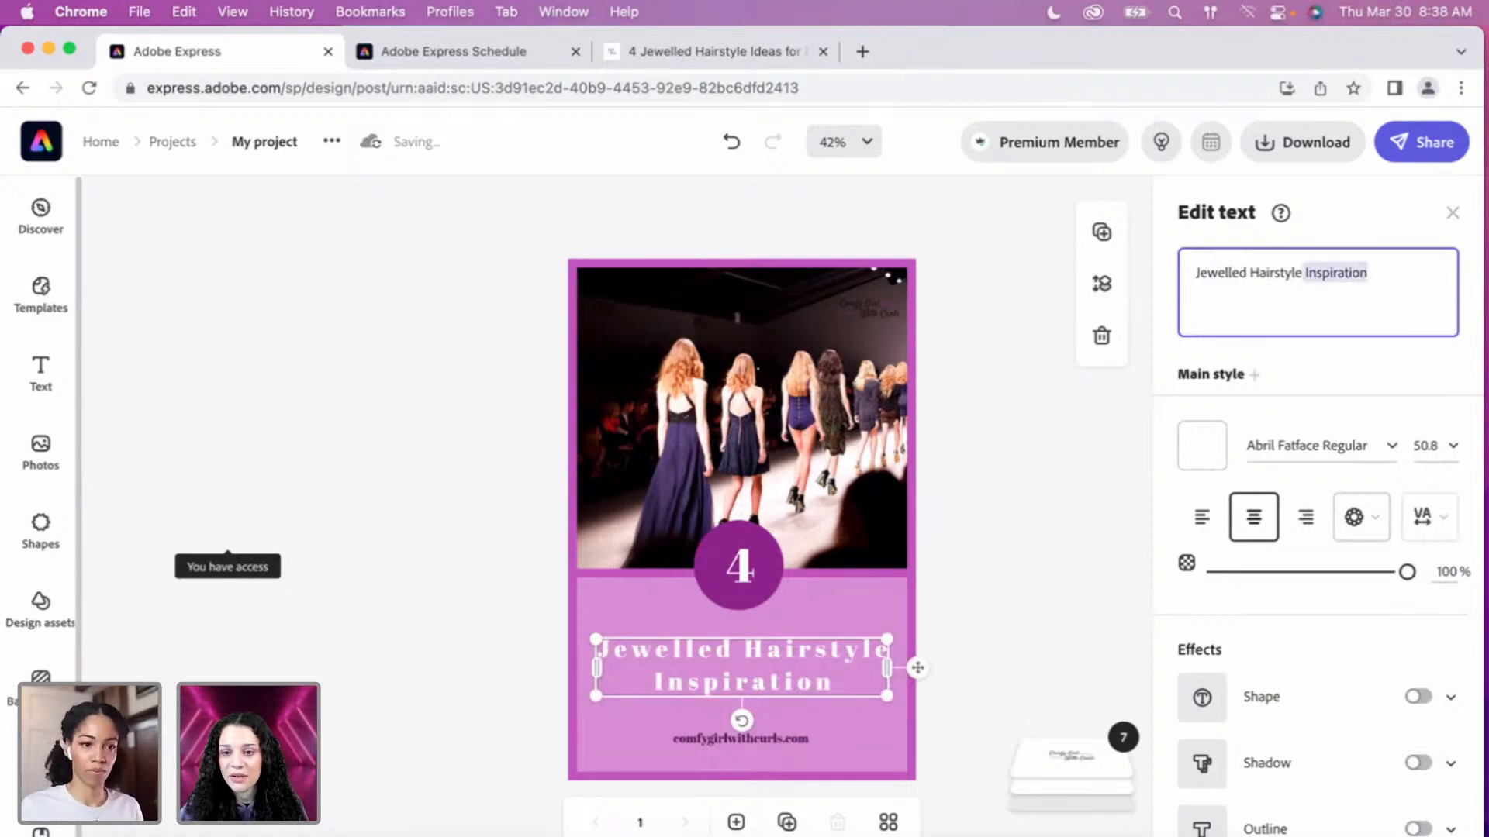
type("looks to ry")
key("BackSpace")
key("BackSpace")
key("BackSpace")
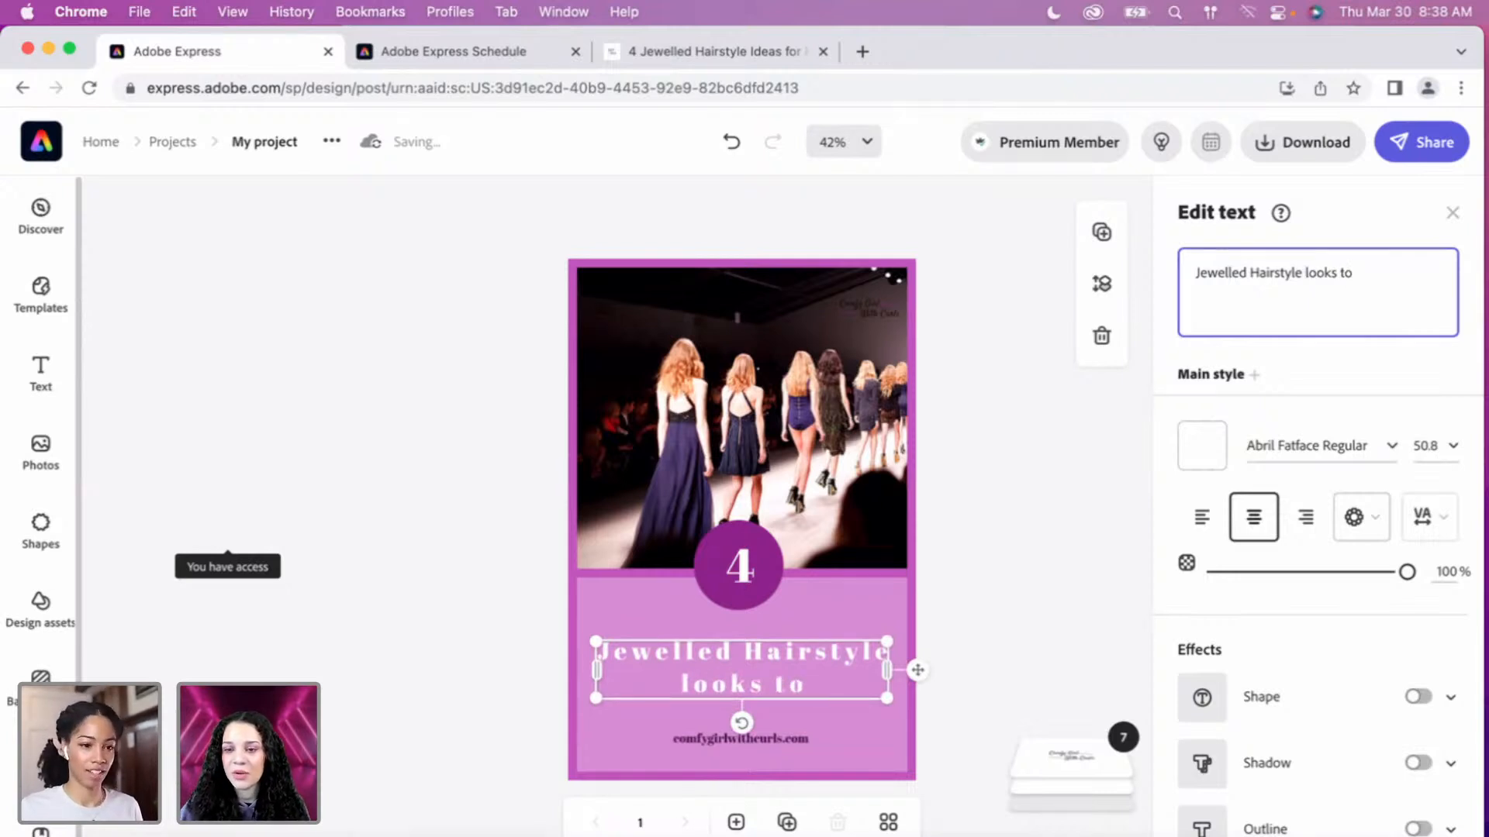
type("try!")
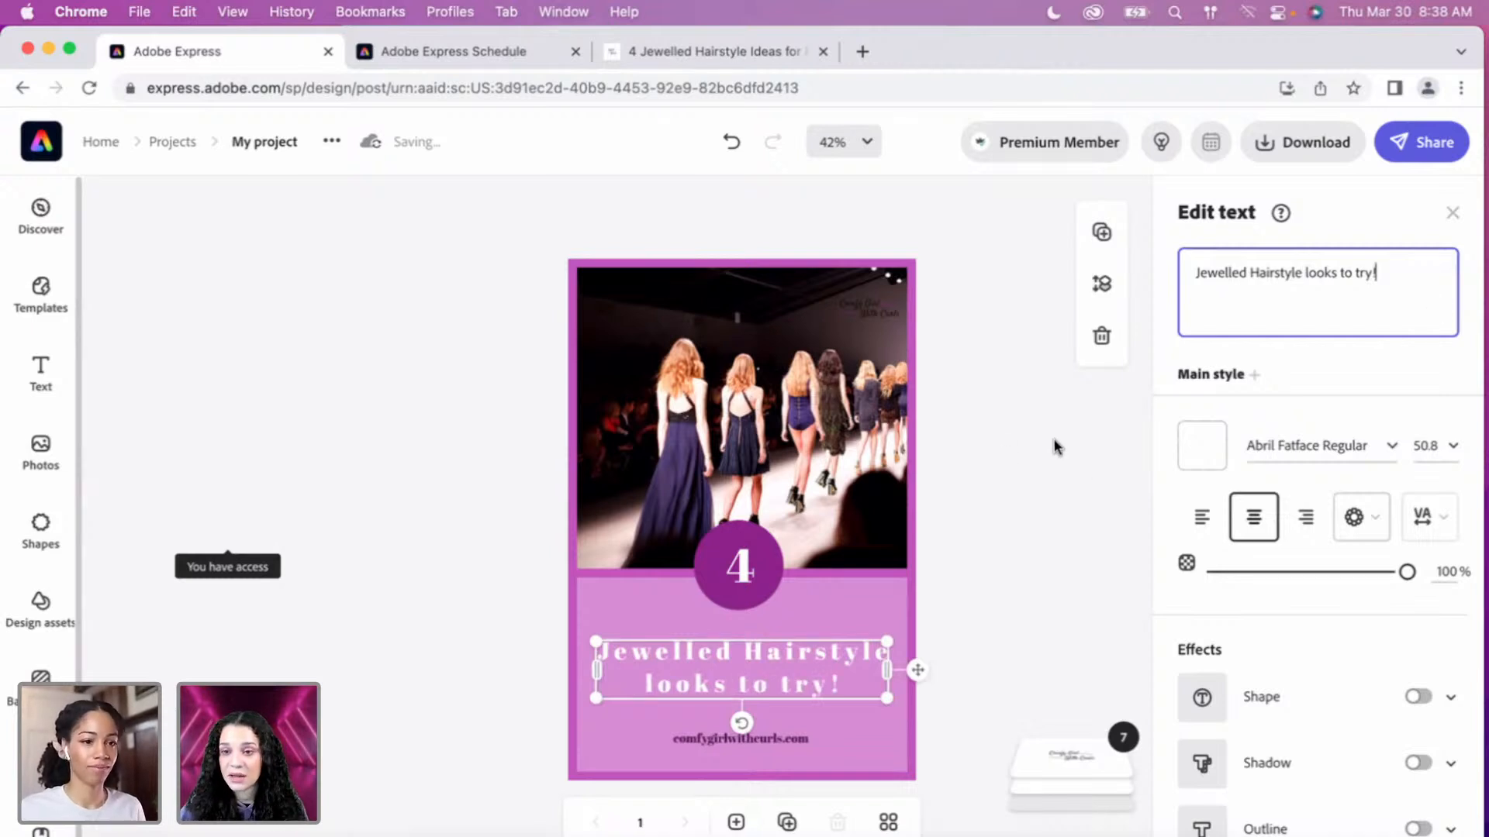
left_click(1050, 368)
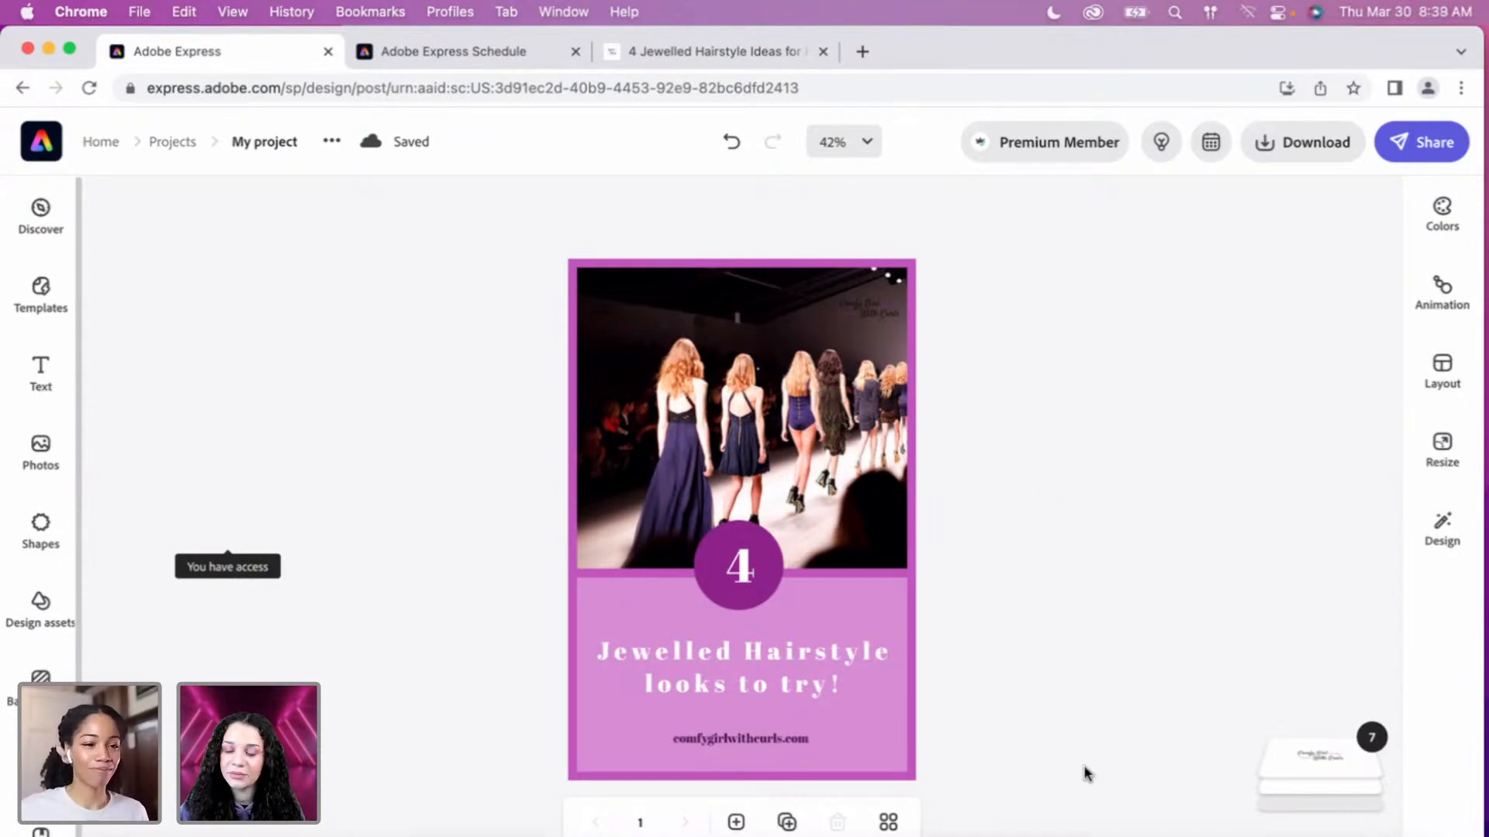
Replace the runway photo with the photo of the woman wearing a jewelled headband from the Hair Accessories library.
left_click(739, 402)
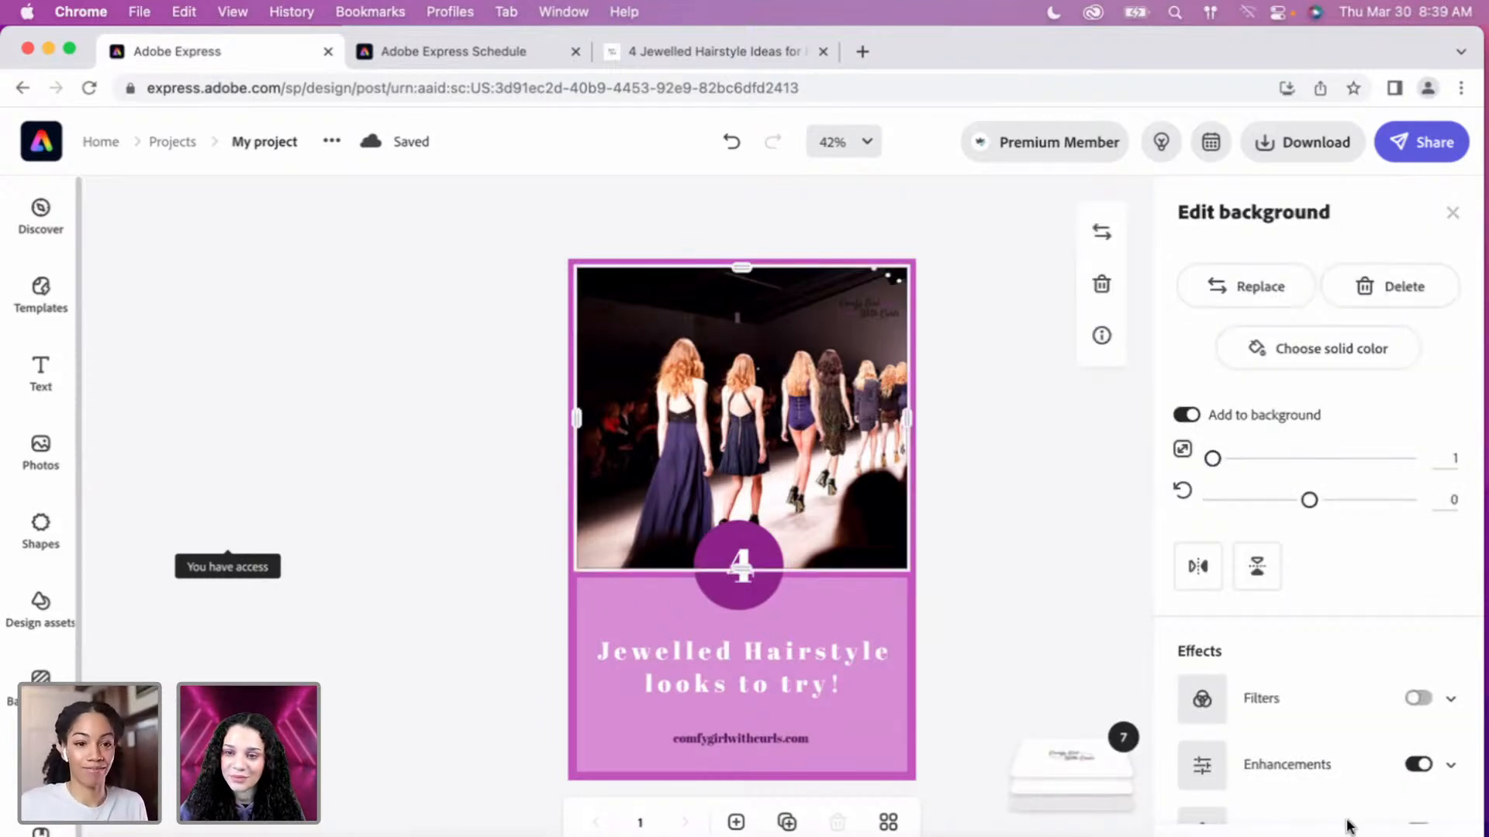
left_click(1245, 287)
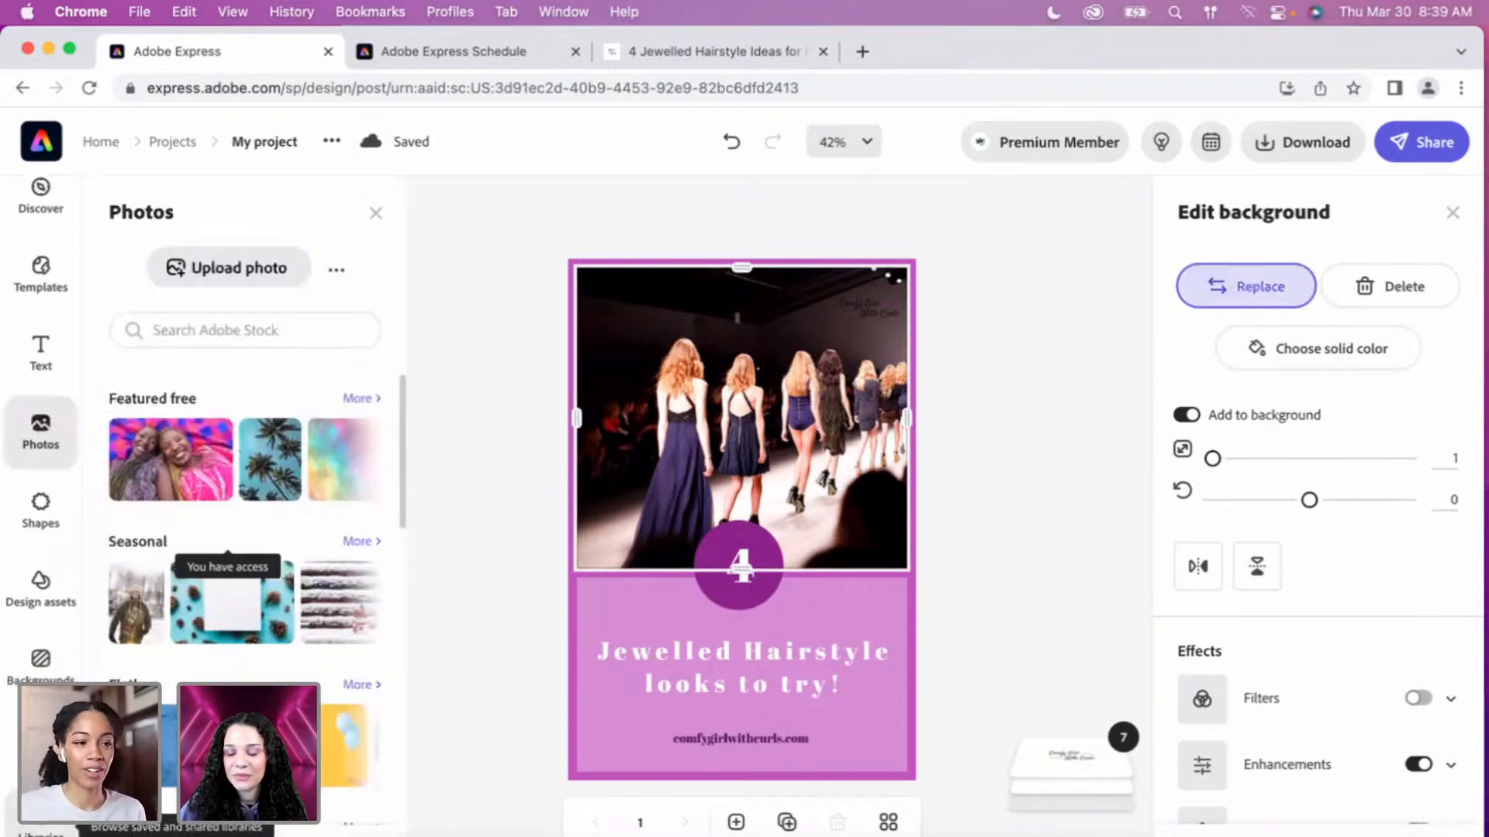
left_click(40, 814)
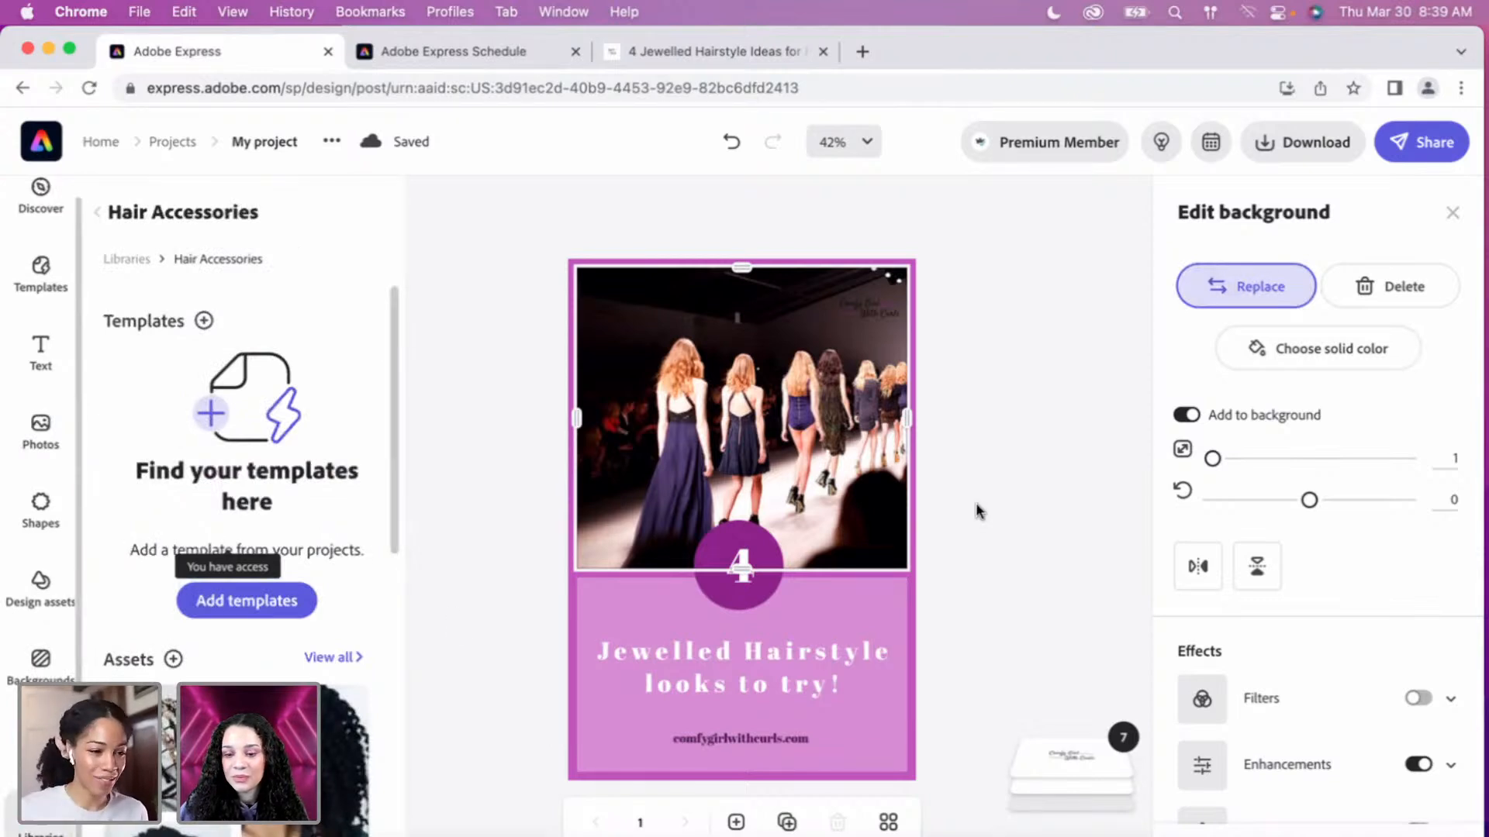
scroll(179, 586, "down", 3)
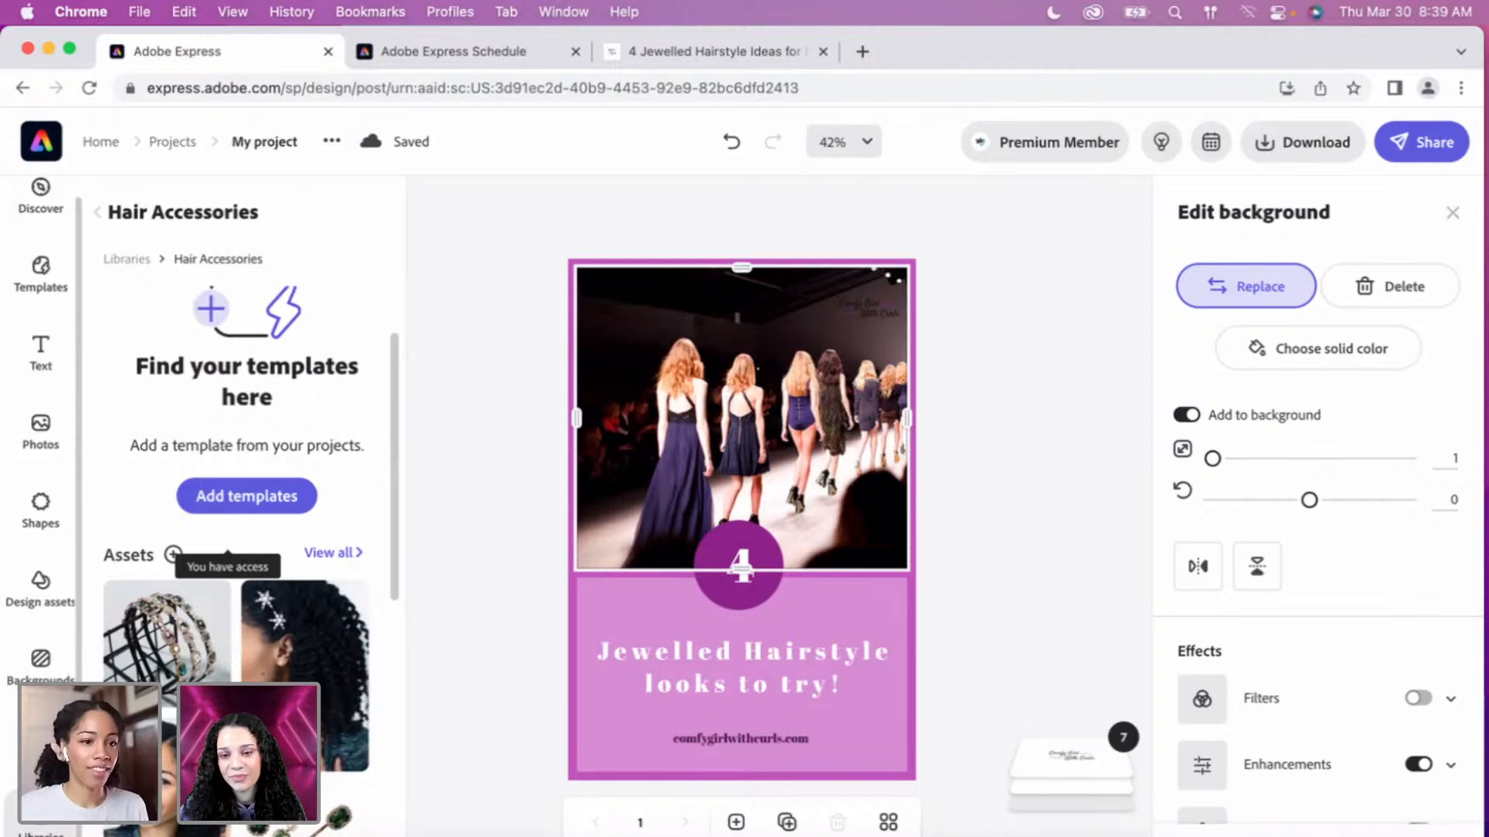
scroll(166, 704, "down", 5)
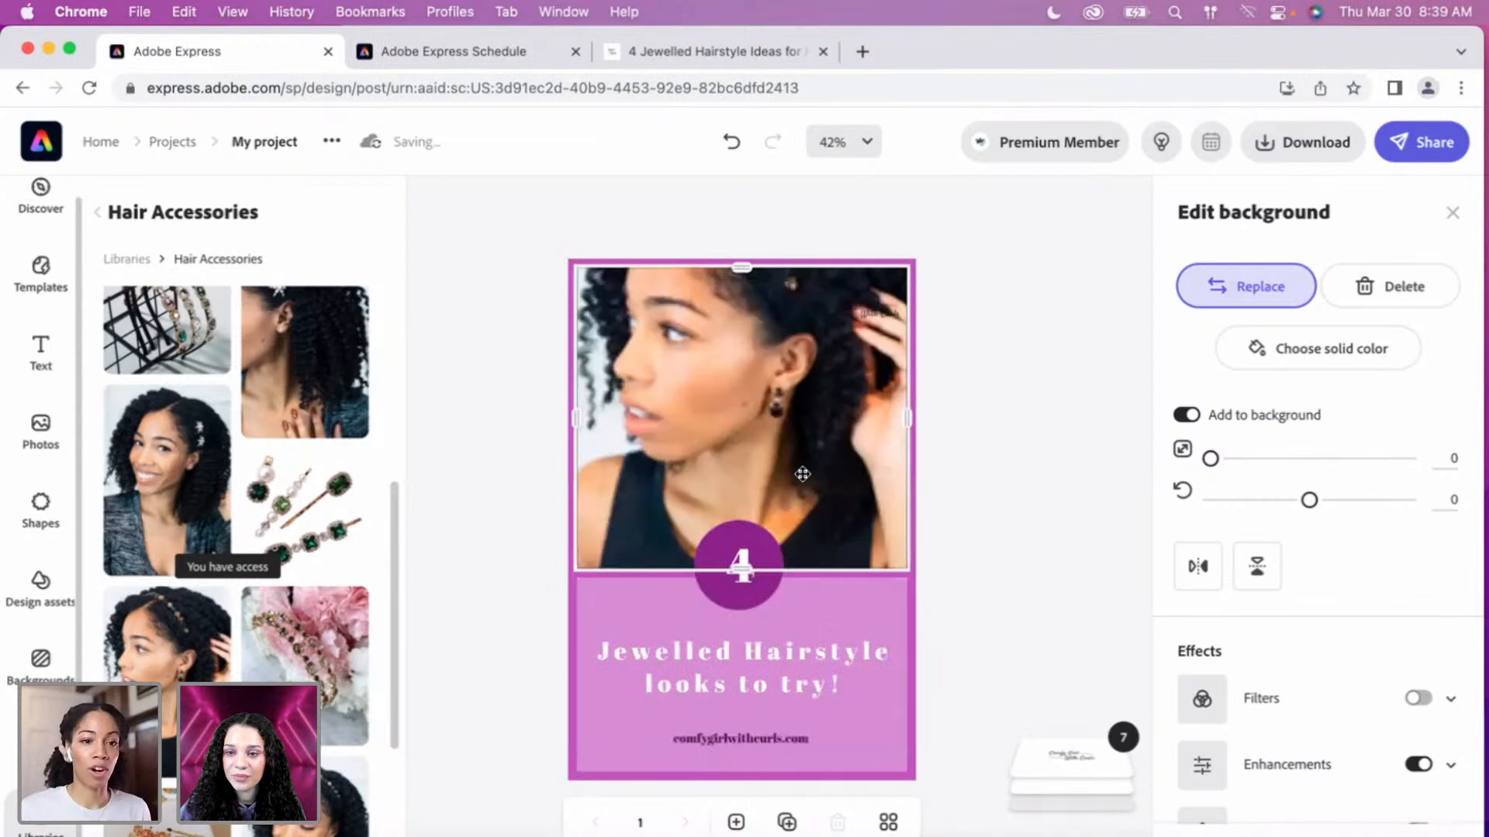
Reposition the new photo downward within its frame so the jewelled headband is in view.
left_click(1257, 566)
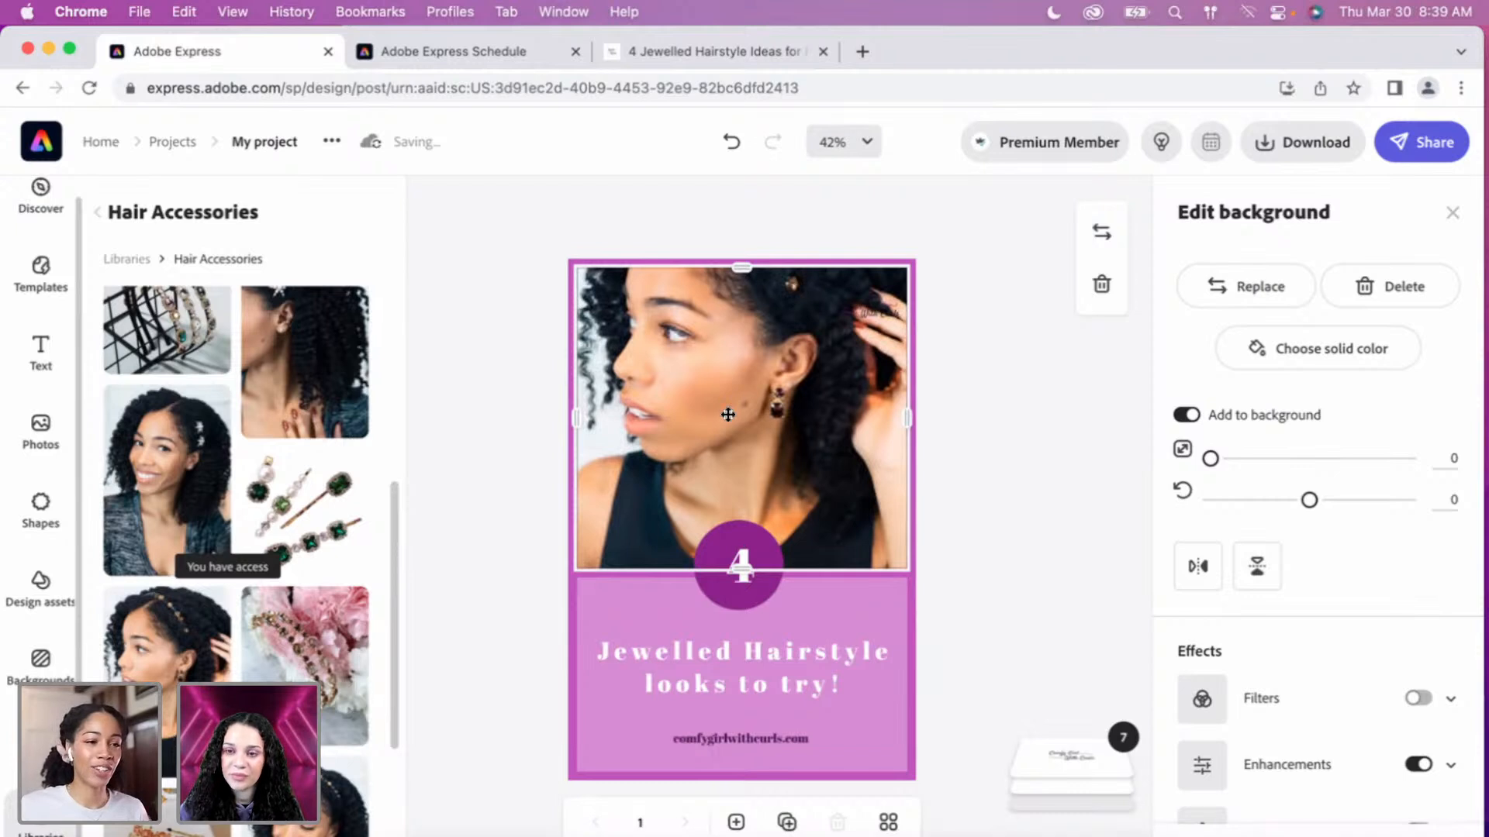
double_click(739, 501)
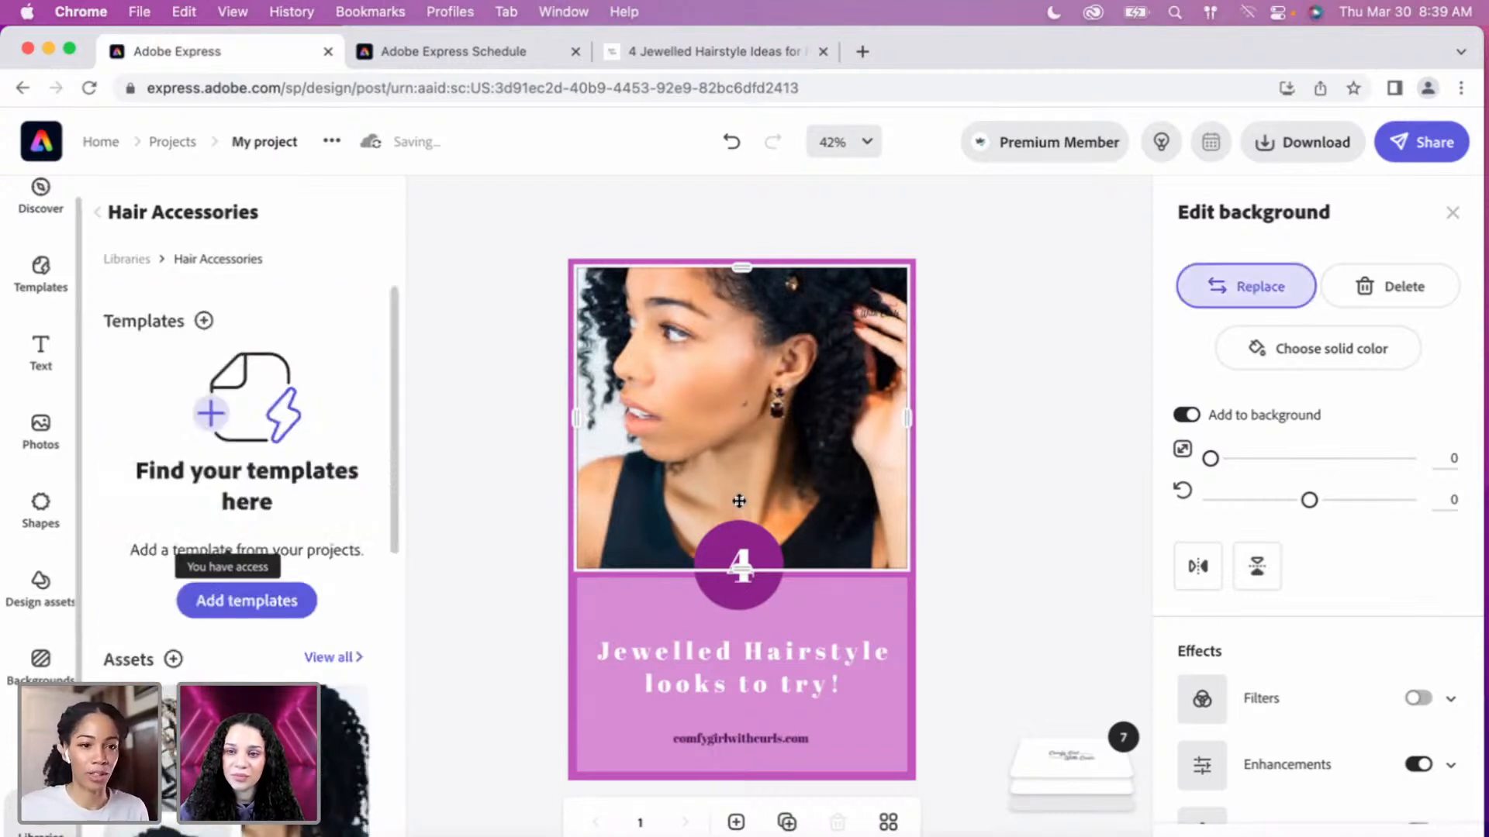
scroll(1233, 508, "down", 2)
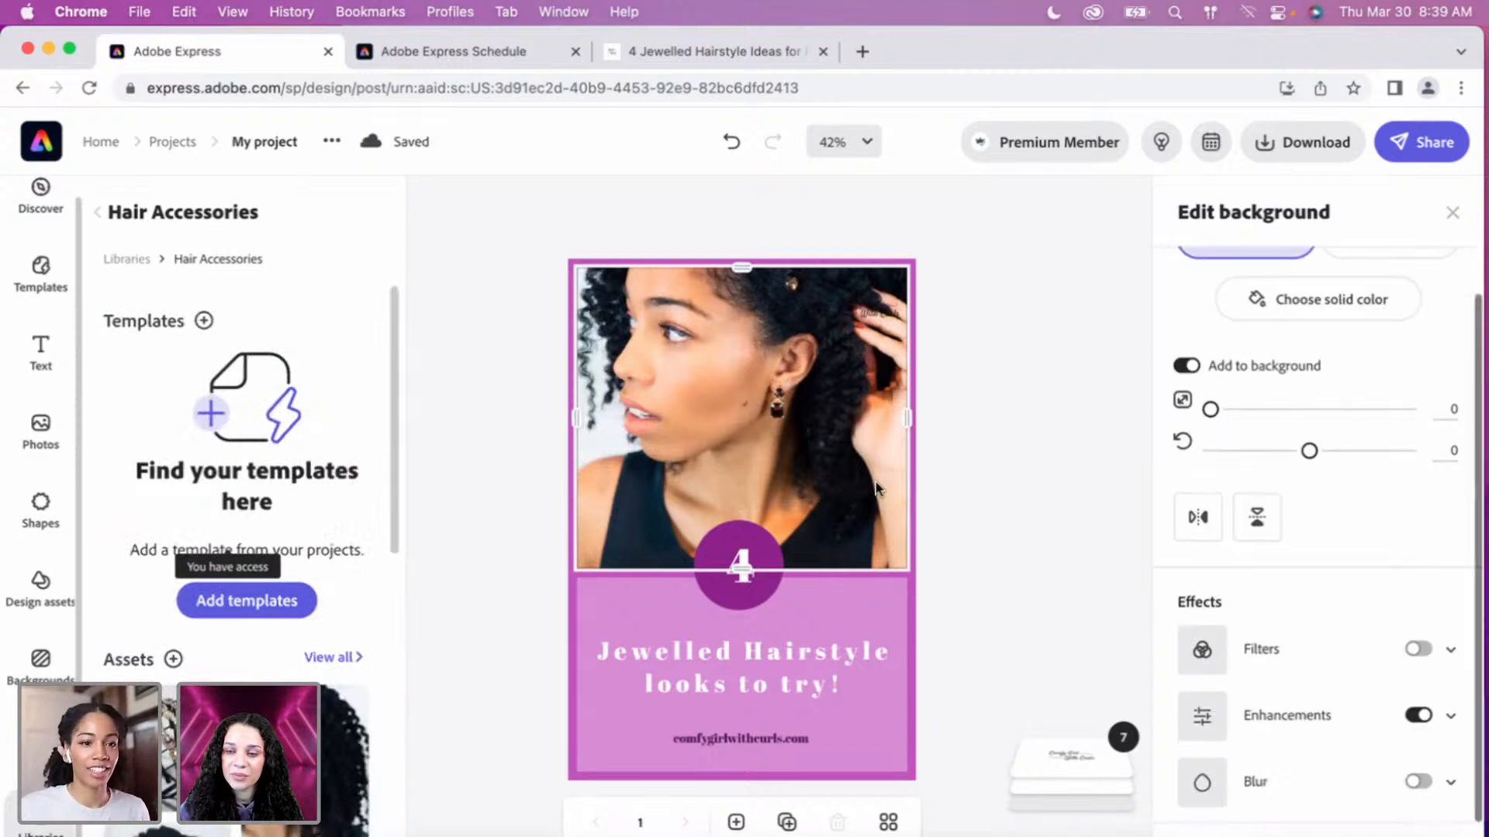
left_click(971, 456)
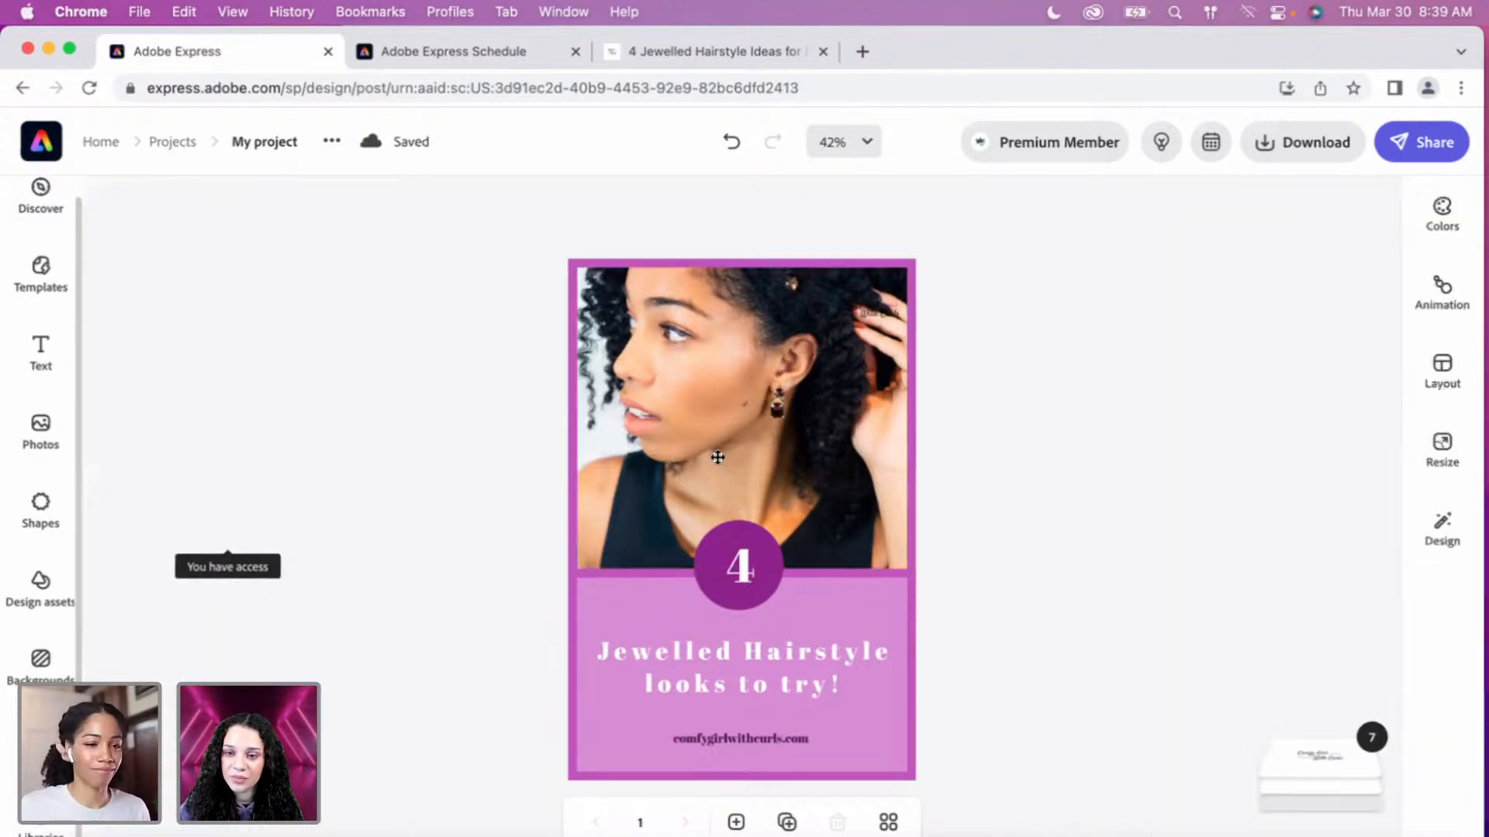
left_click(738, 438)
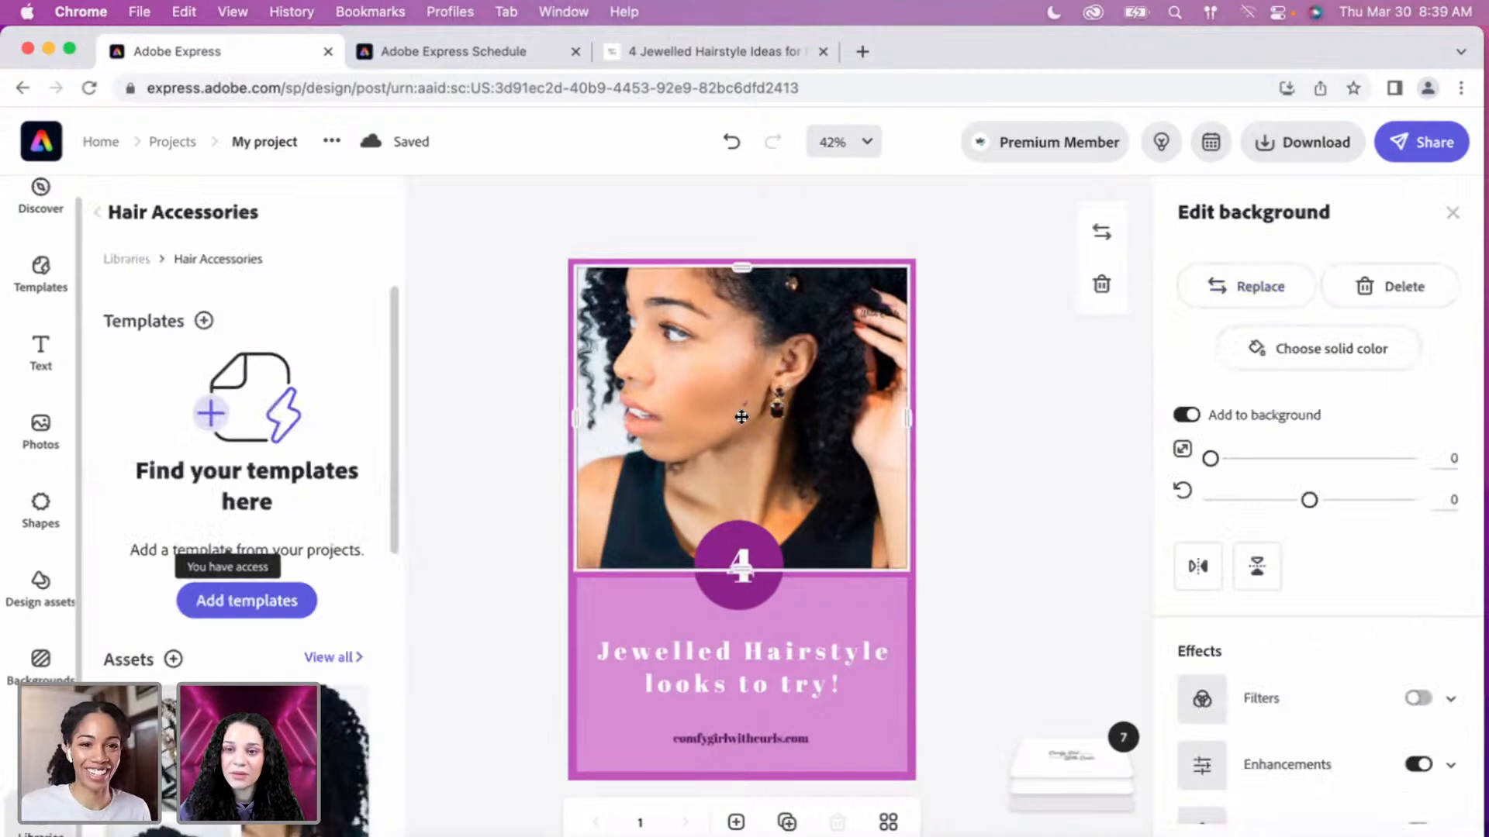
left_click_drag(741, 456, 742, 515)
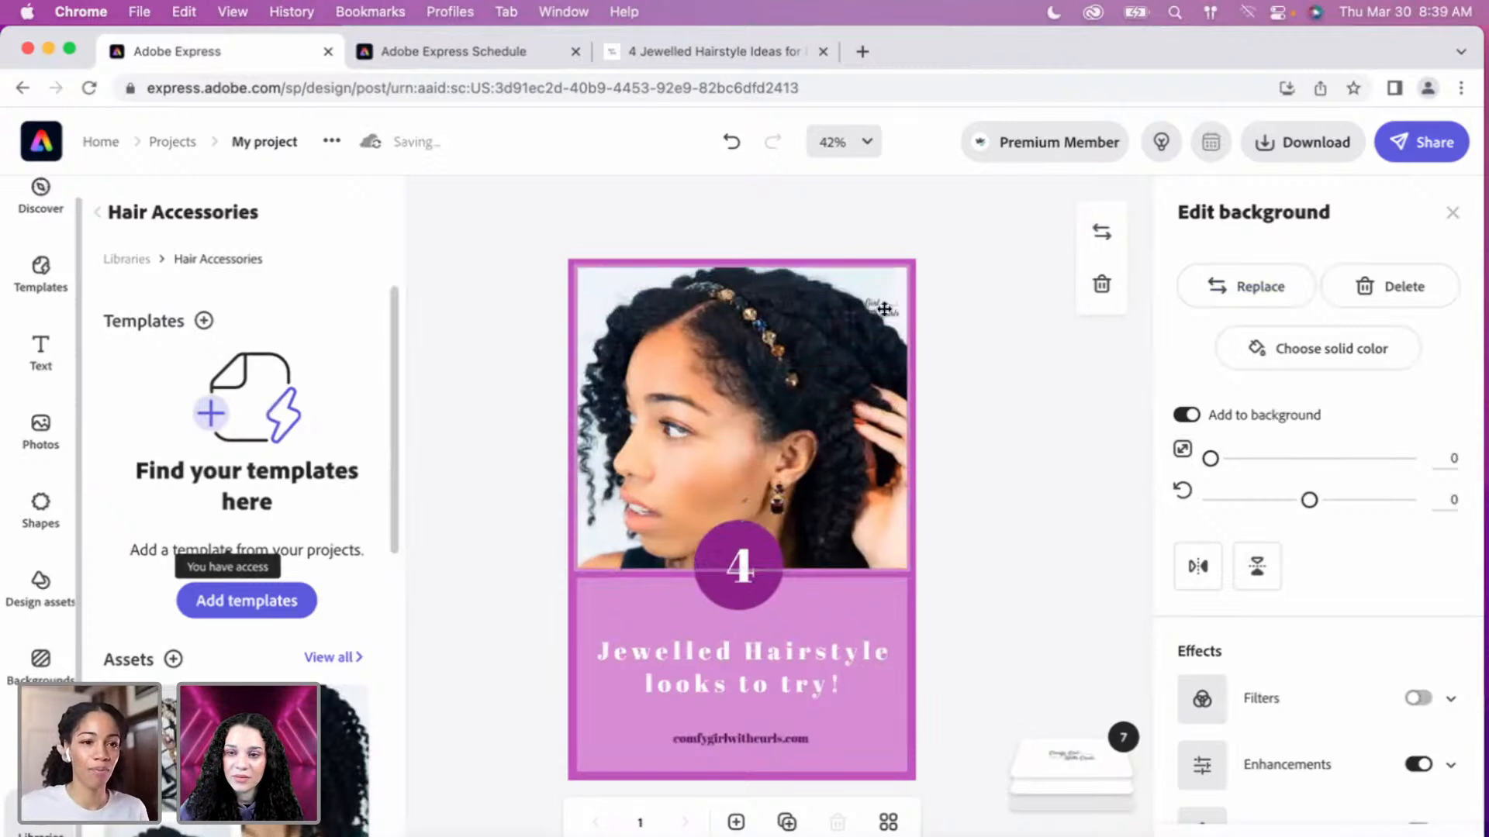
Move the Comfy Girl With Curls logo off the photo into the purple panel beside the web address.
left_click(880, 305)
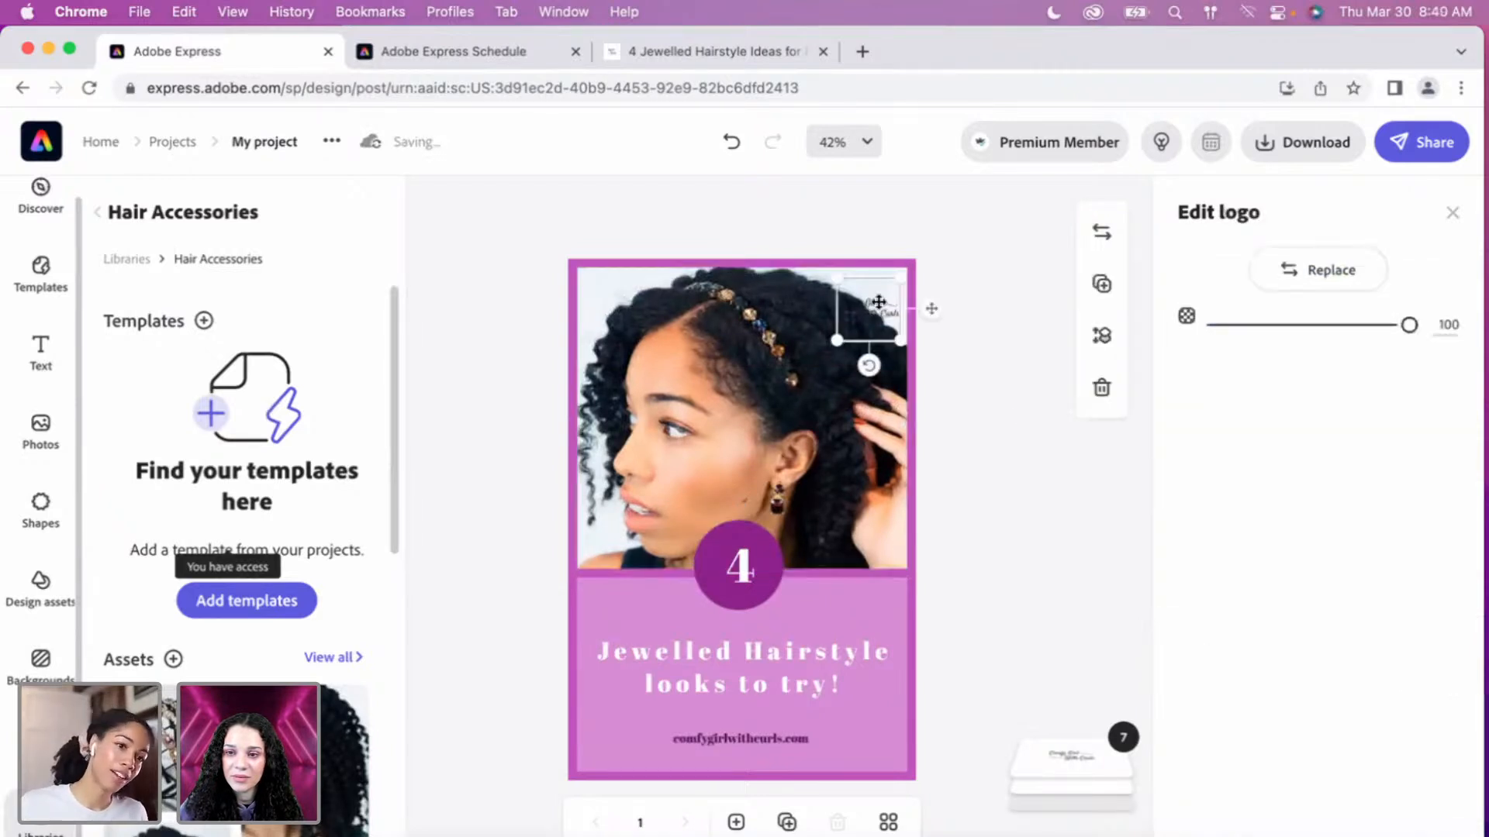
left_click_drag(878, 302, 872, 304)
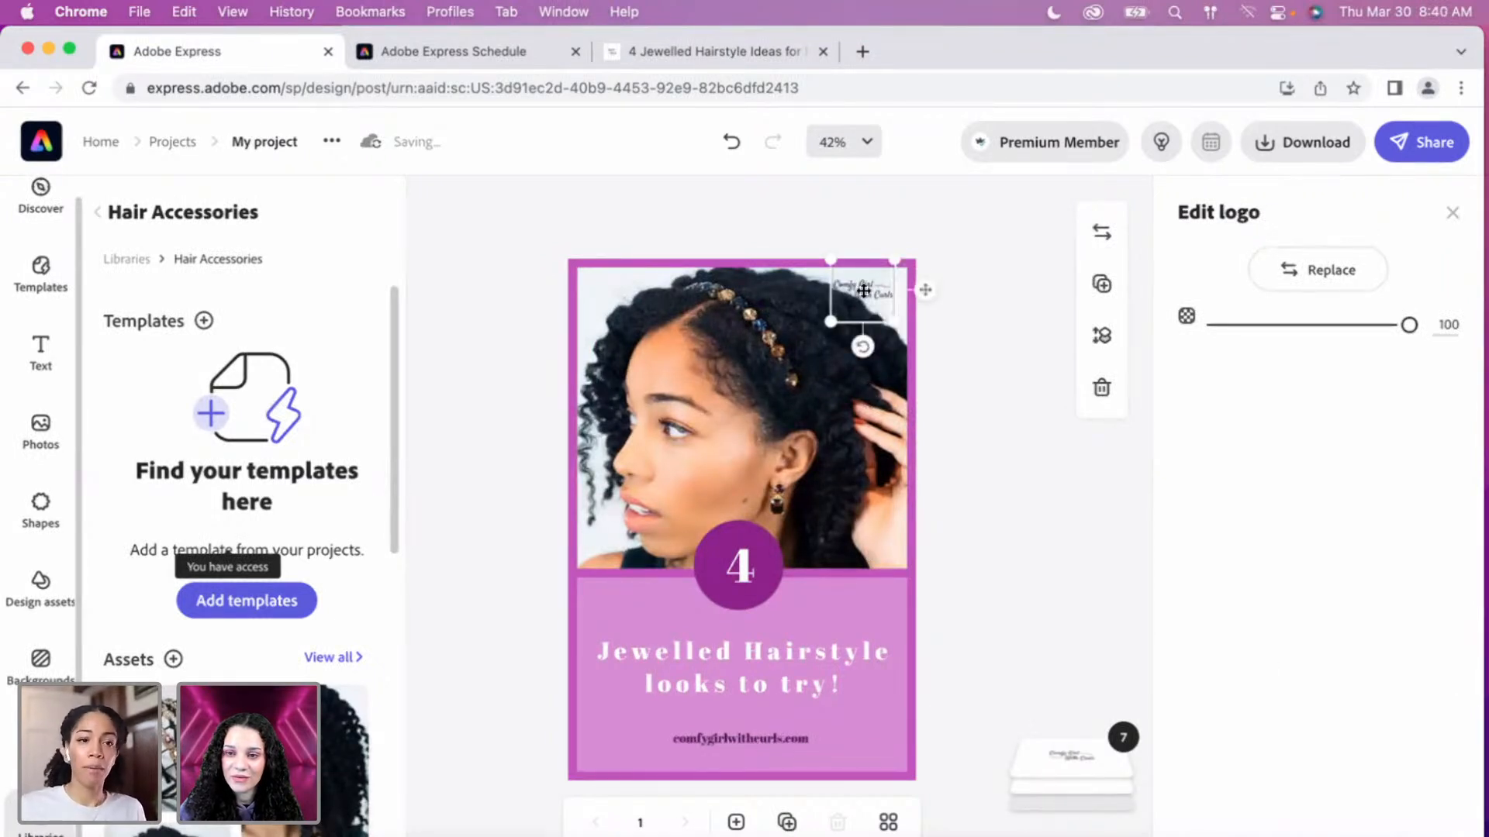
left_click_drag(863, 291, 787, 737)
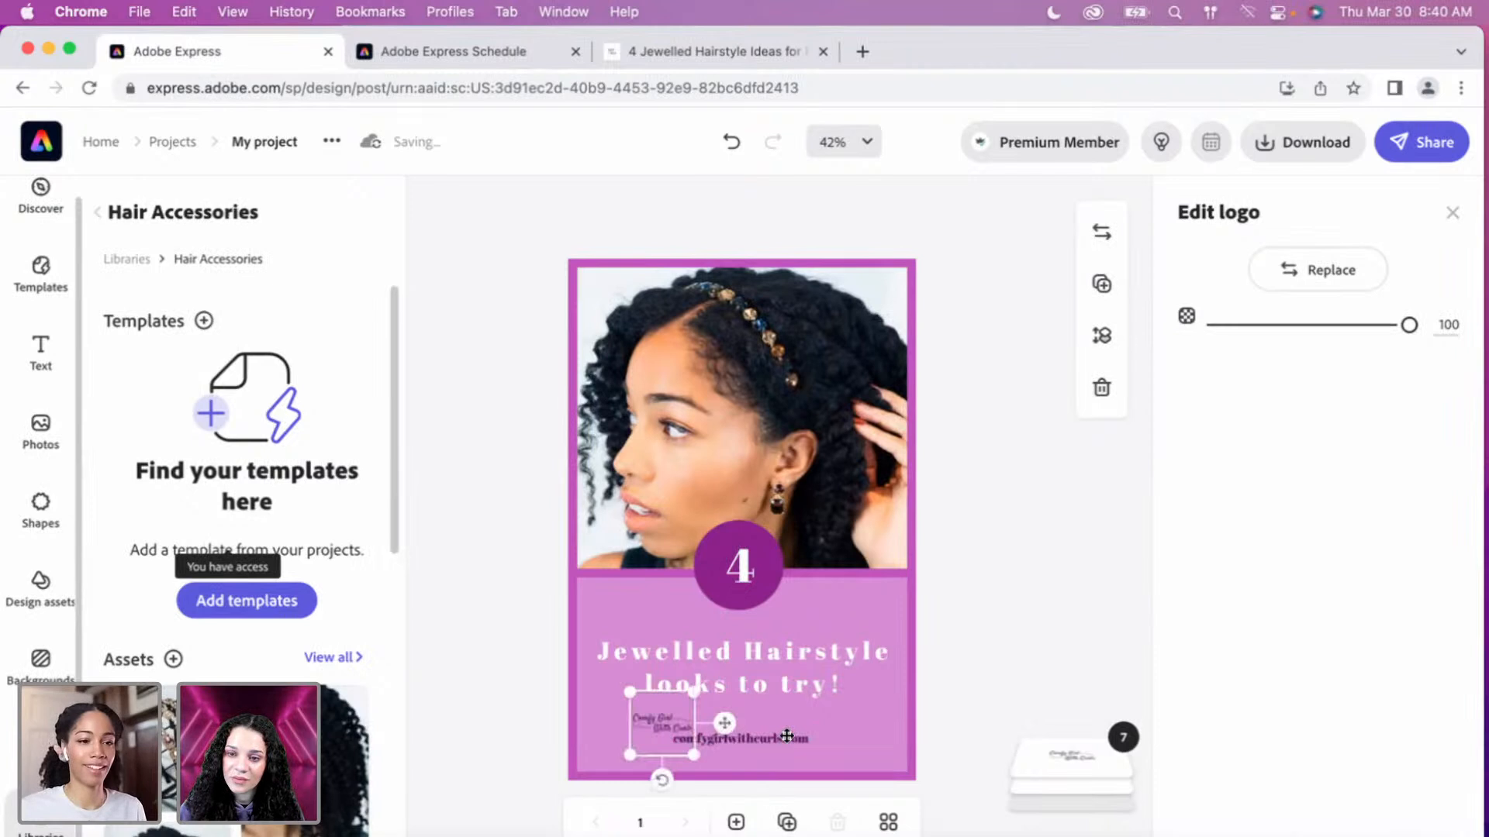
Delete the web address text and center the logo in its place beneath the heading.
left_click(673, 740)
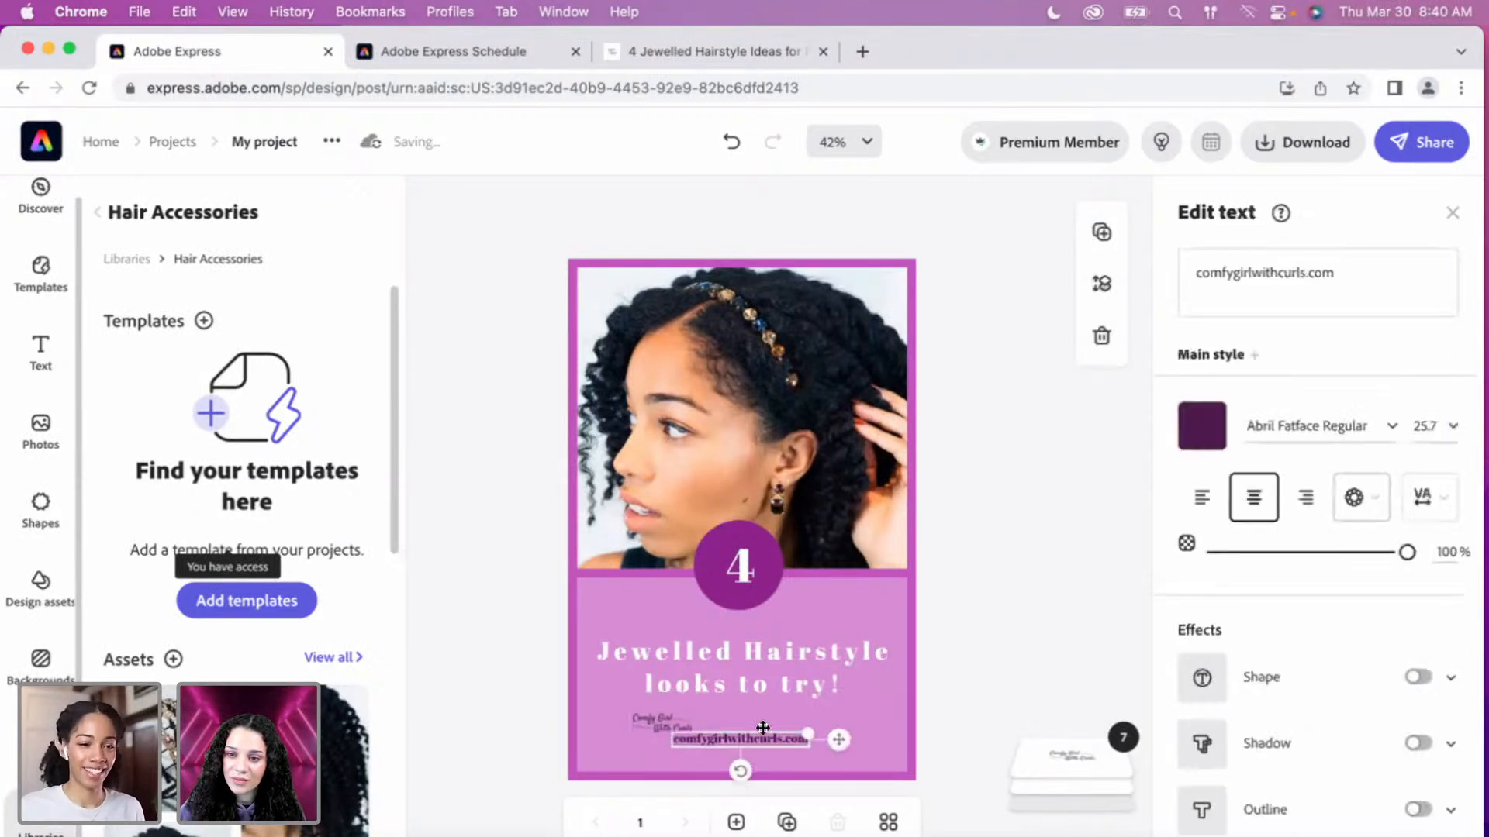
key("BackSpace")
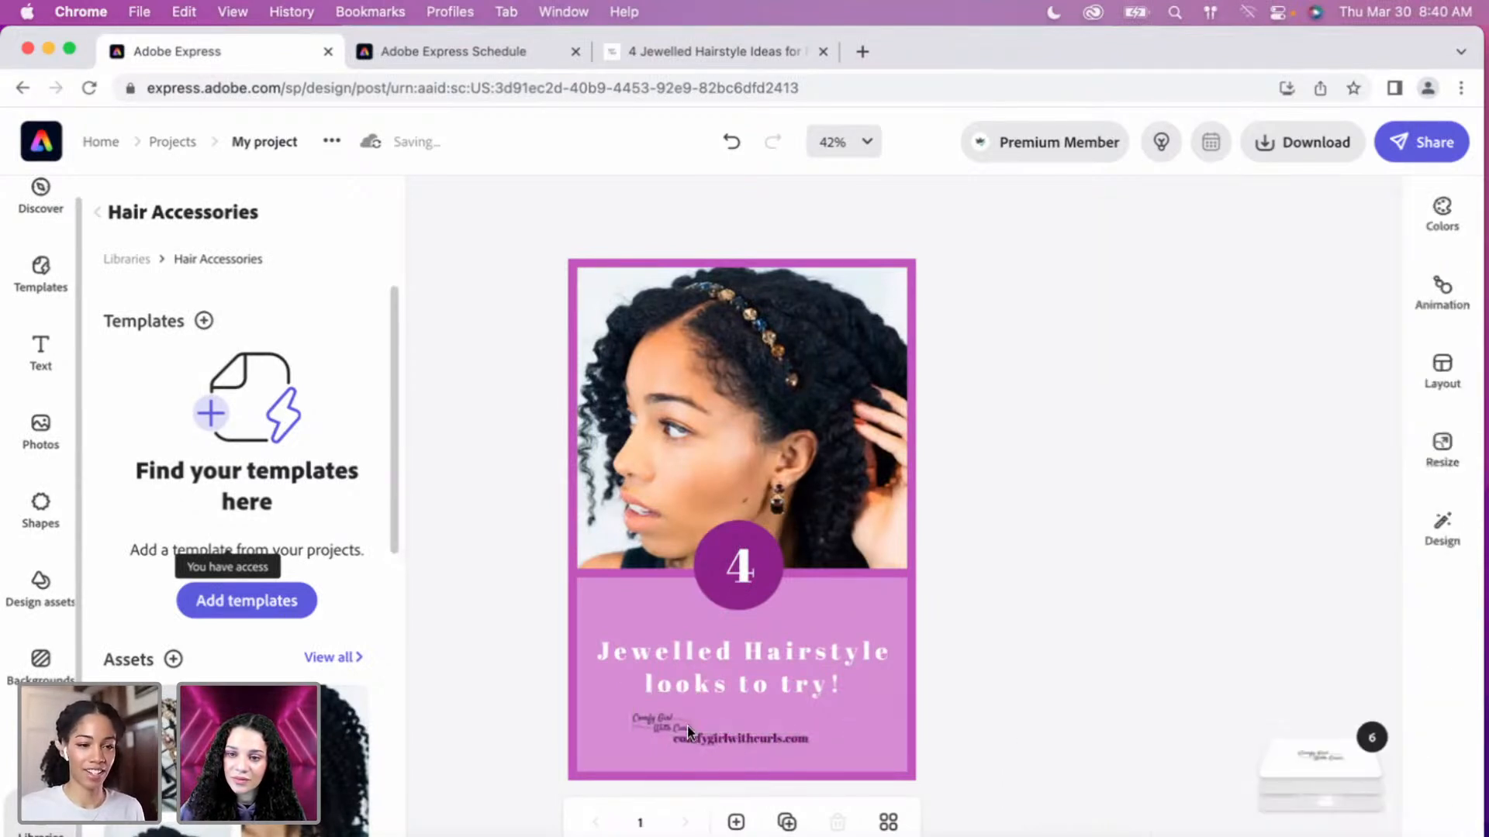
left_click(664, 722)
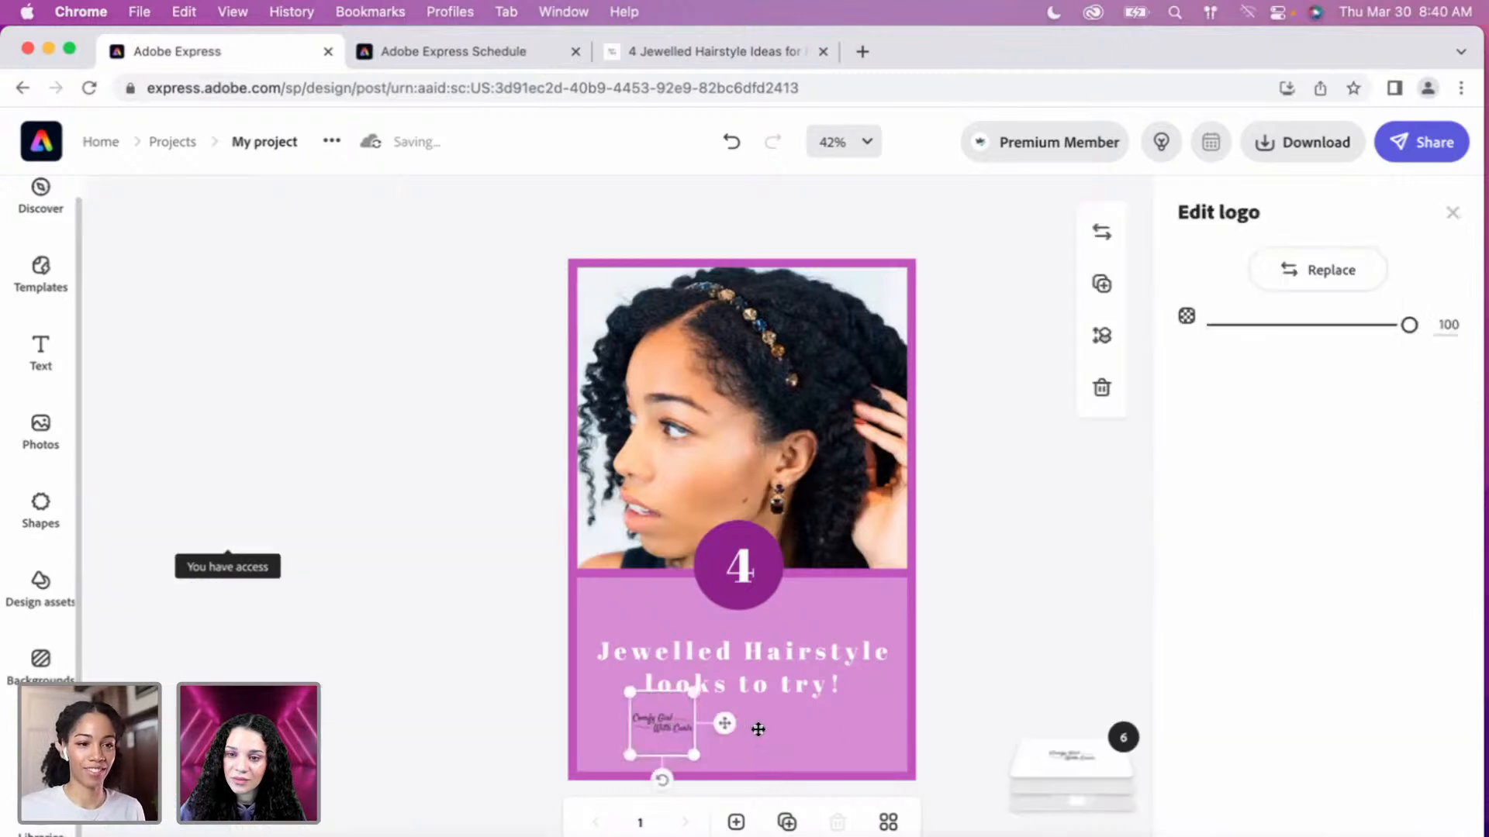
left_click_drag(758, 729, 733, 737)
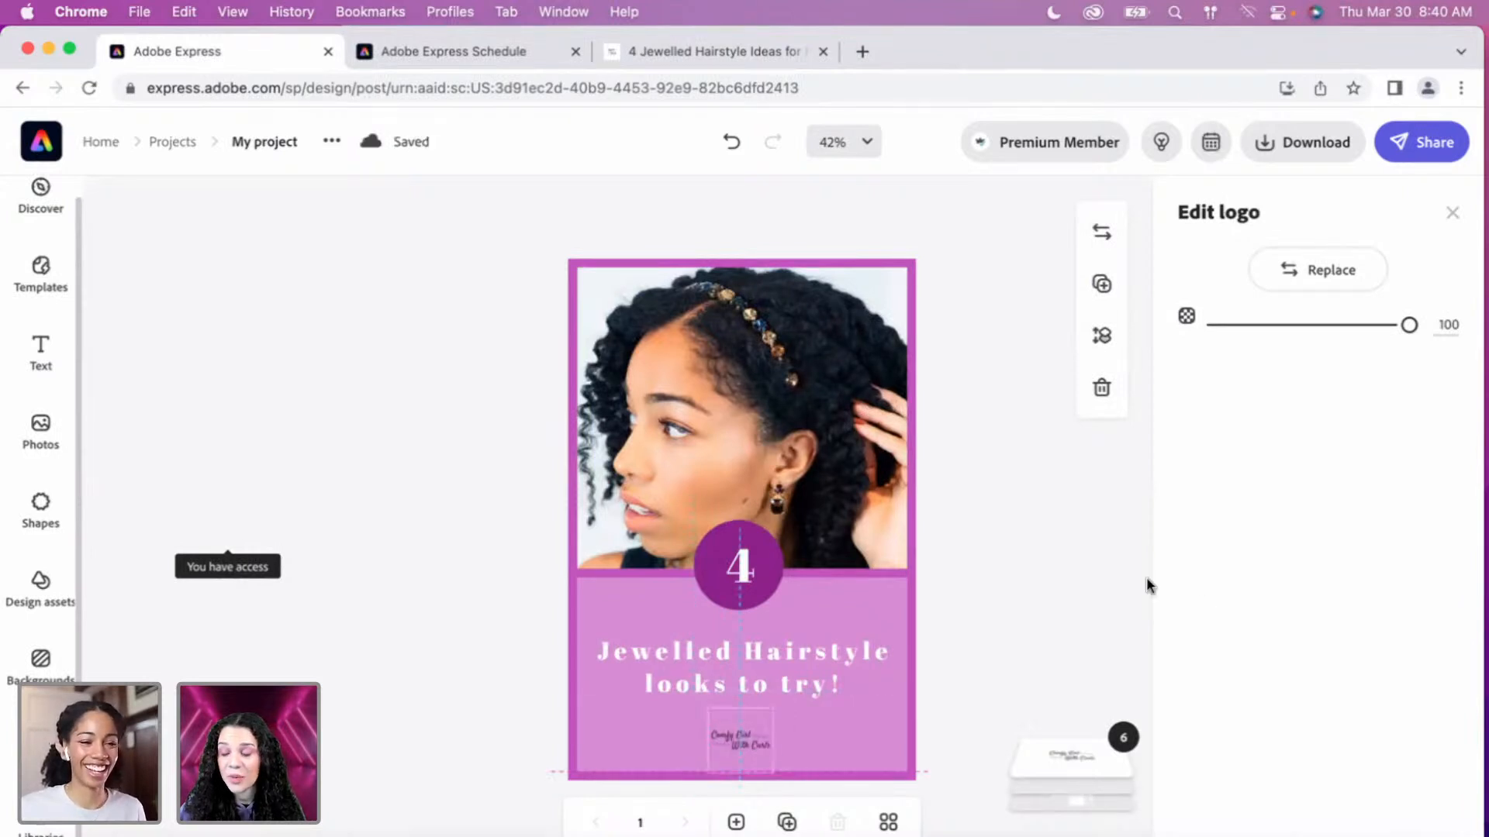
left_click(1034, 541)
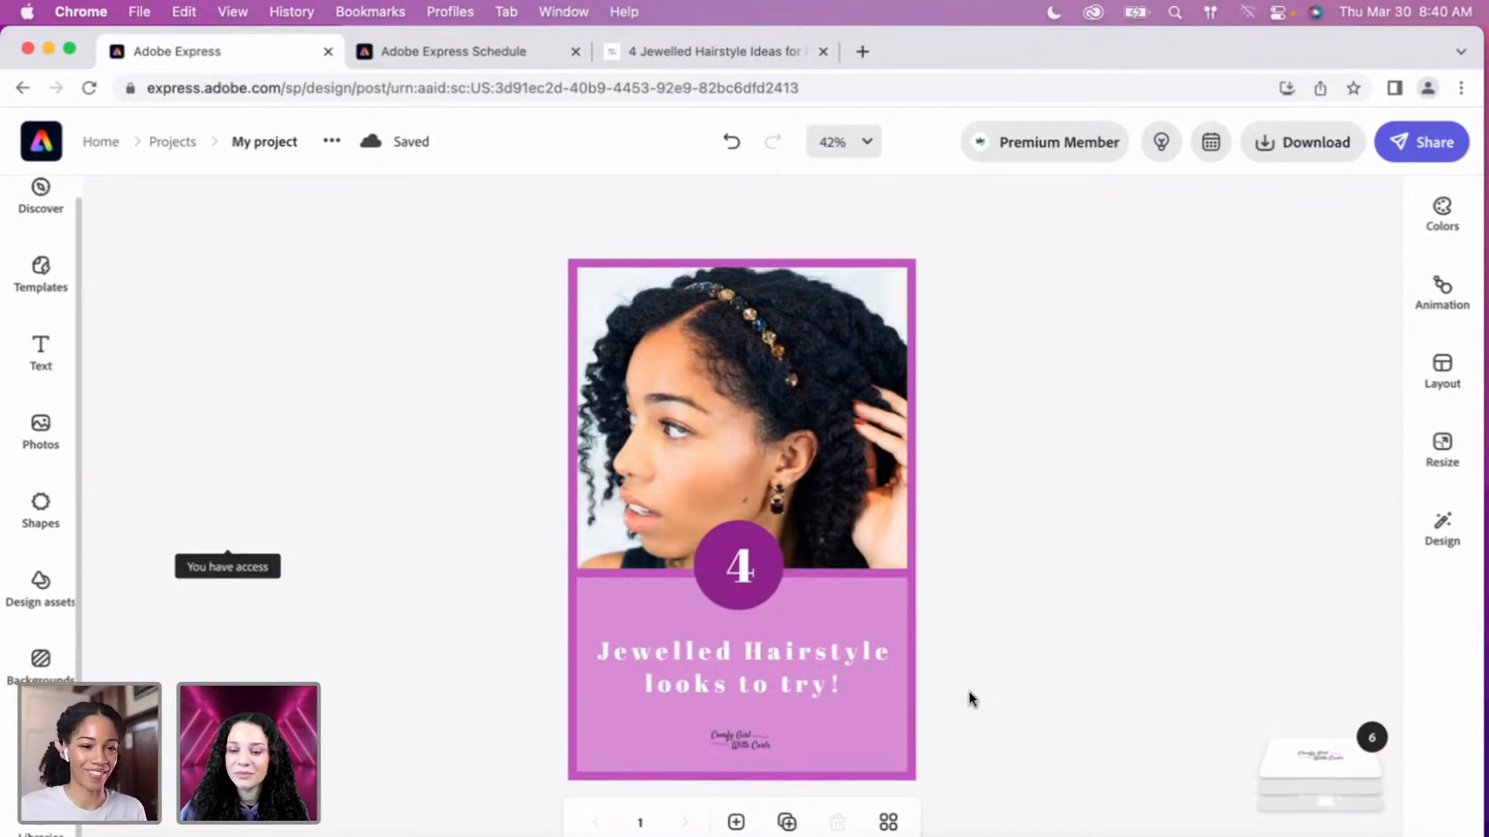
Duplicate the finished pin as a second page in the project.
left_click(736, 823)
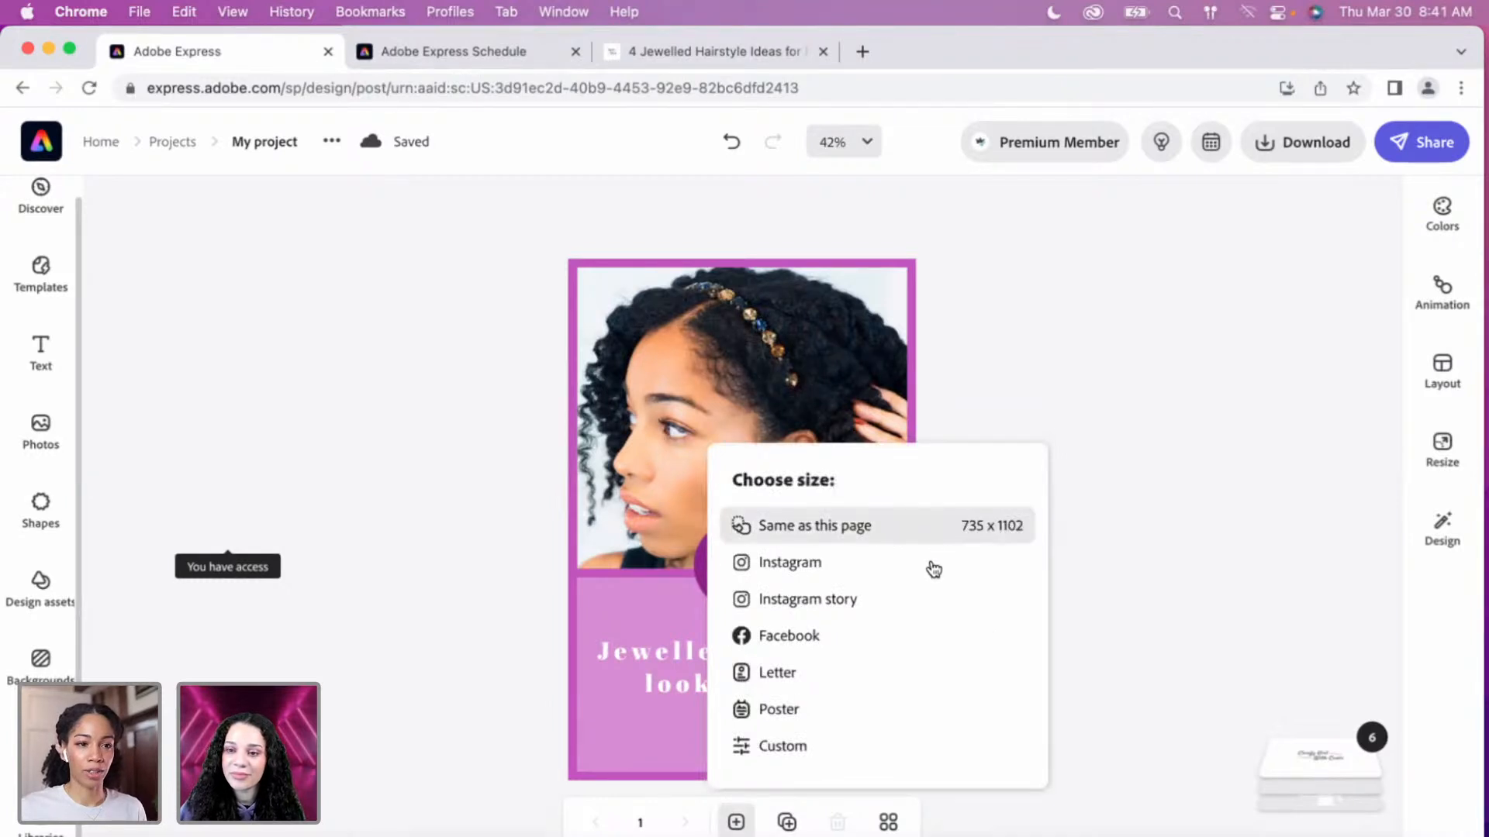
left_click(811, 822)
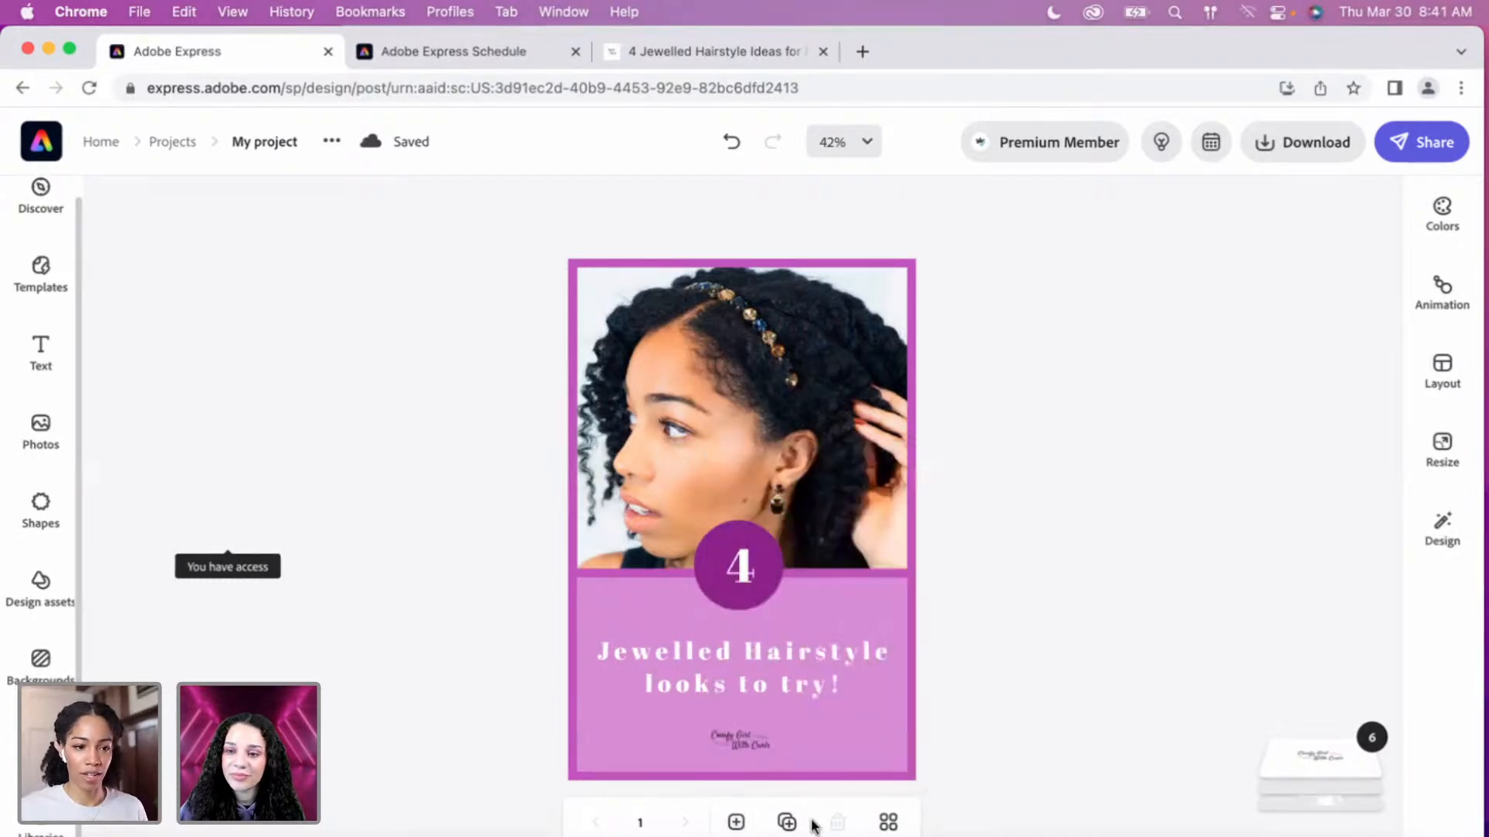
left_click(790, 822)
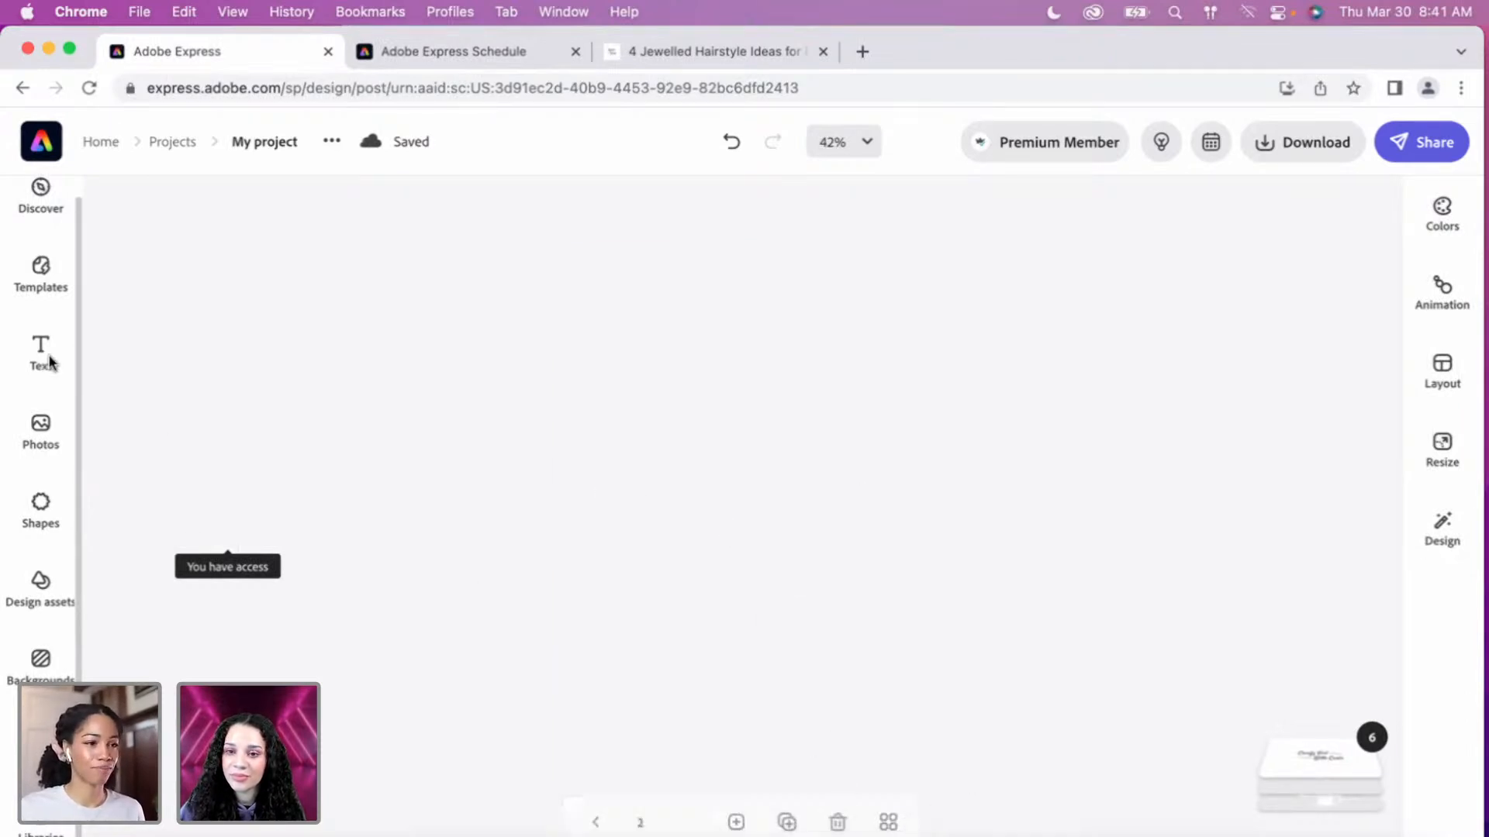
Browse the "pinterest" template results and the related search suggestions for another pin design.
left_click(39, 278)
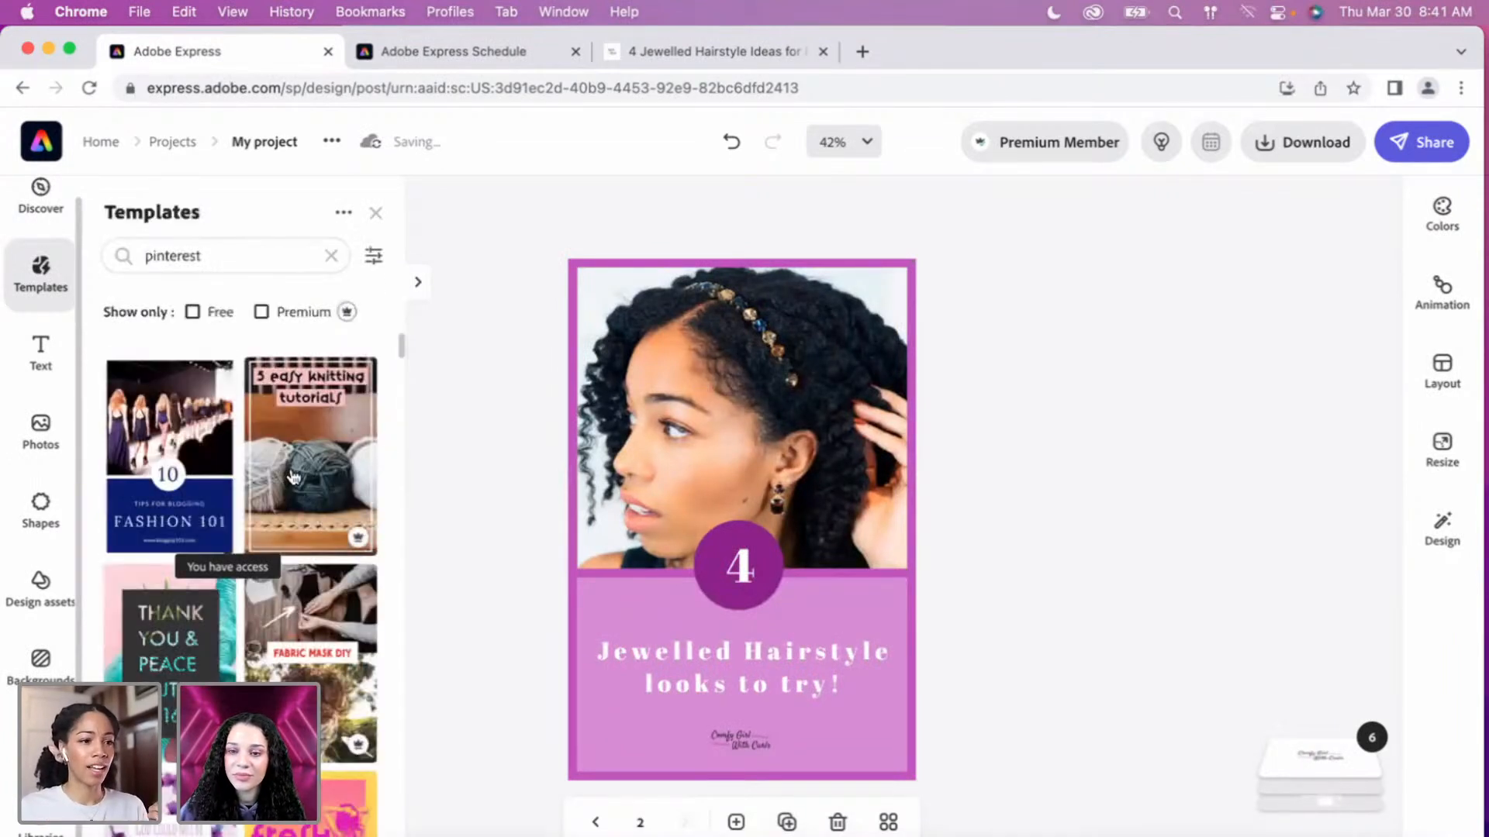
scroll(302, 473, "down", 3)
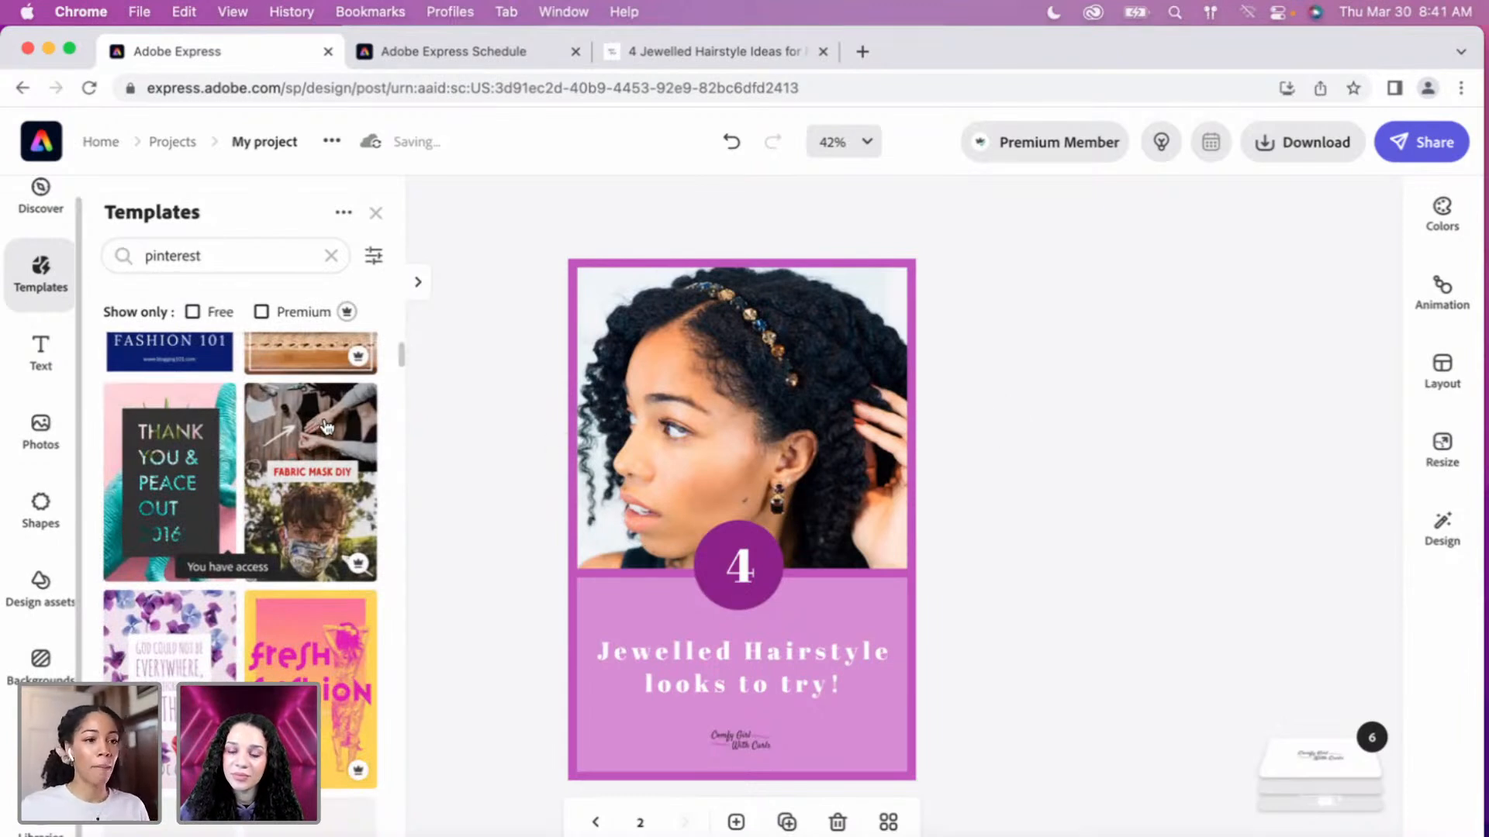
scroll(327, 426, "down", 2)
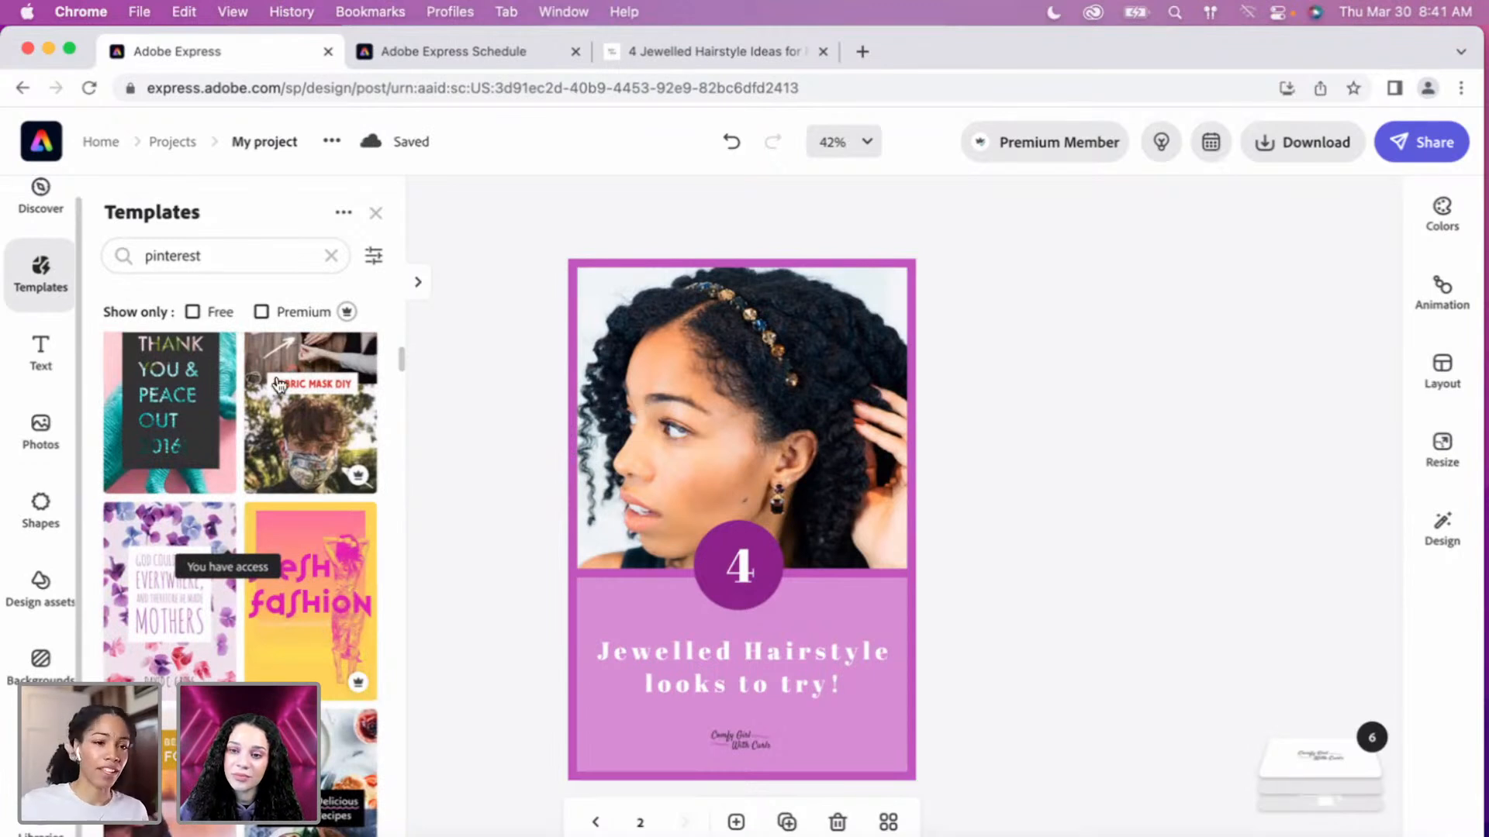
left_click(235, 253)
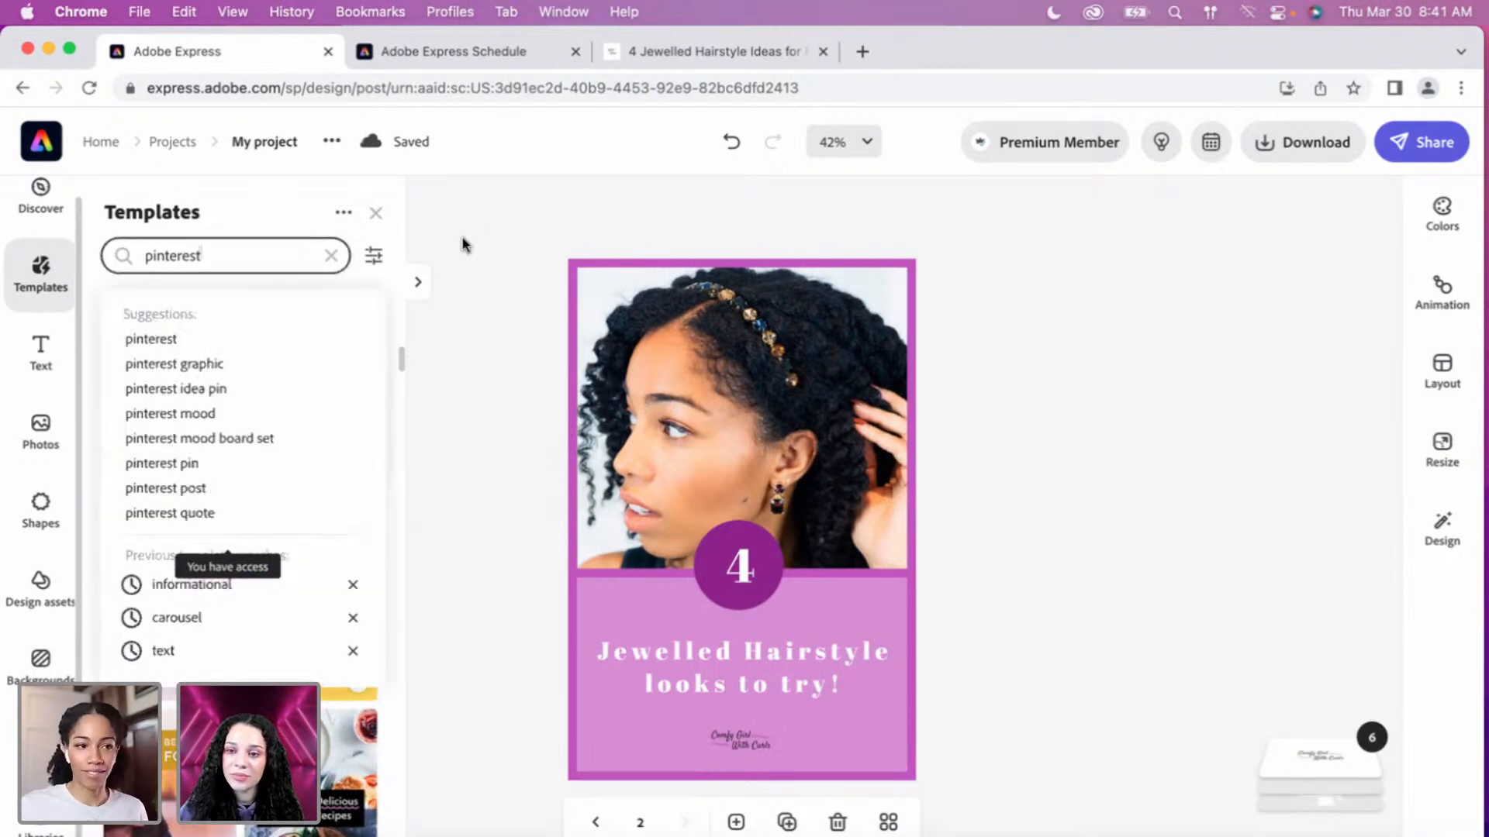
left_click(532, 476)
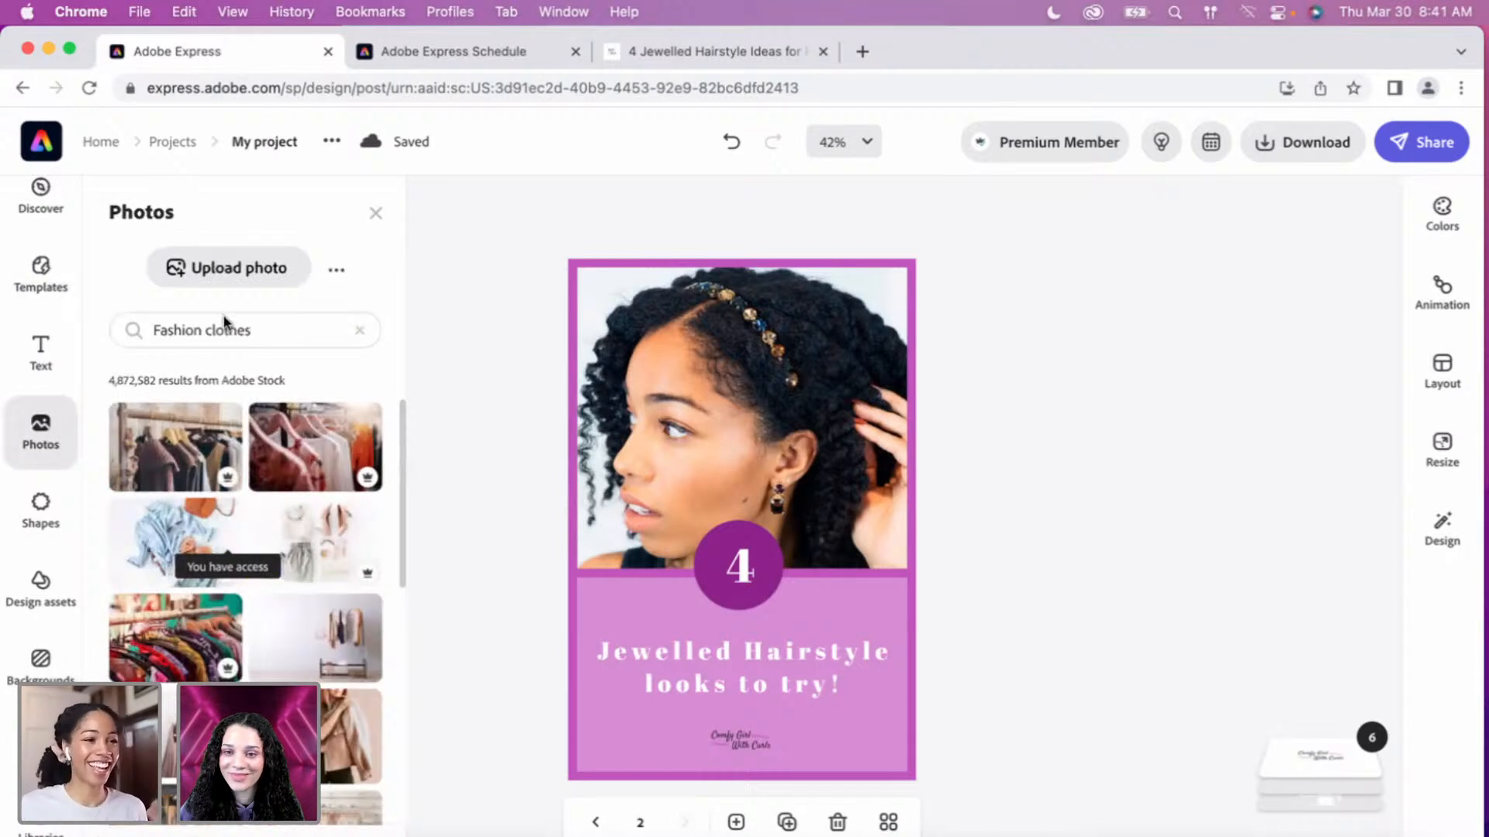
Search the stock photos for "banking" and look through the resulting images.
left_click(256, 328)
key("super+a")
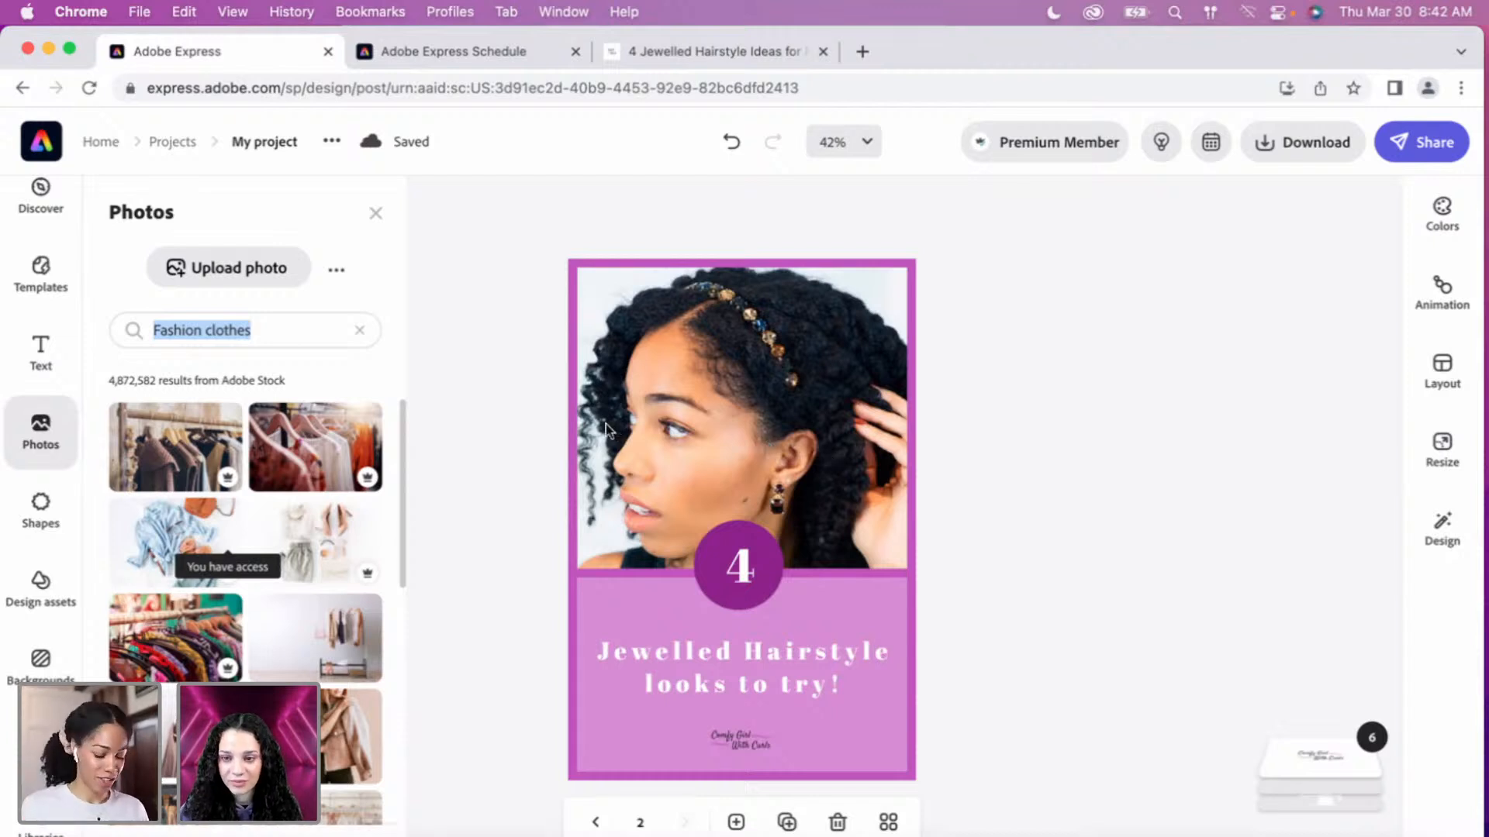
type("banking")
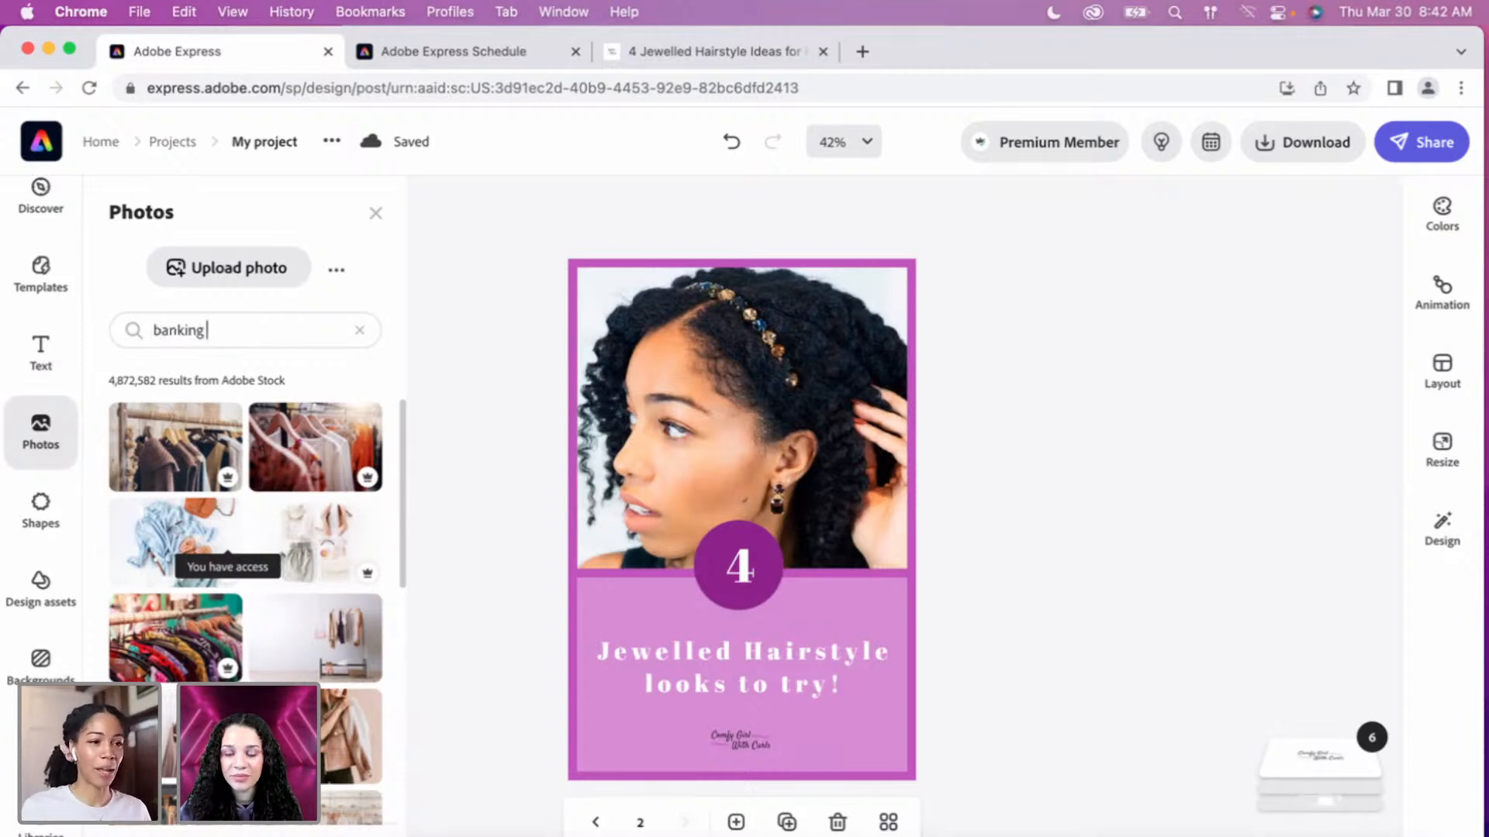
key("Return")
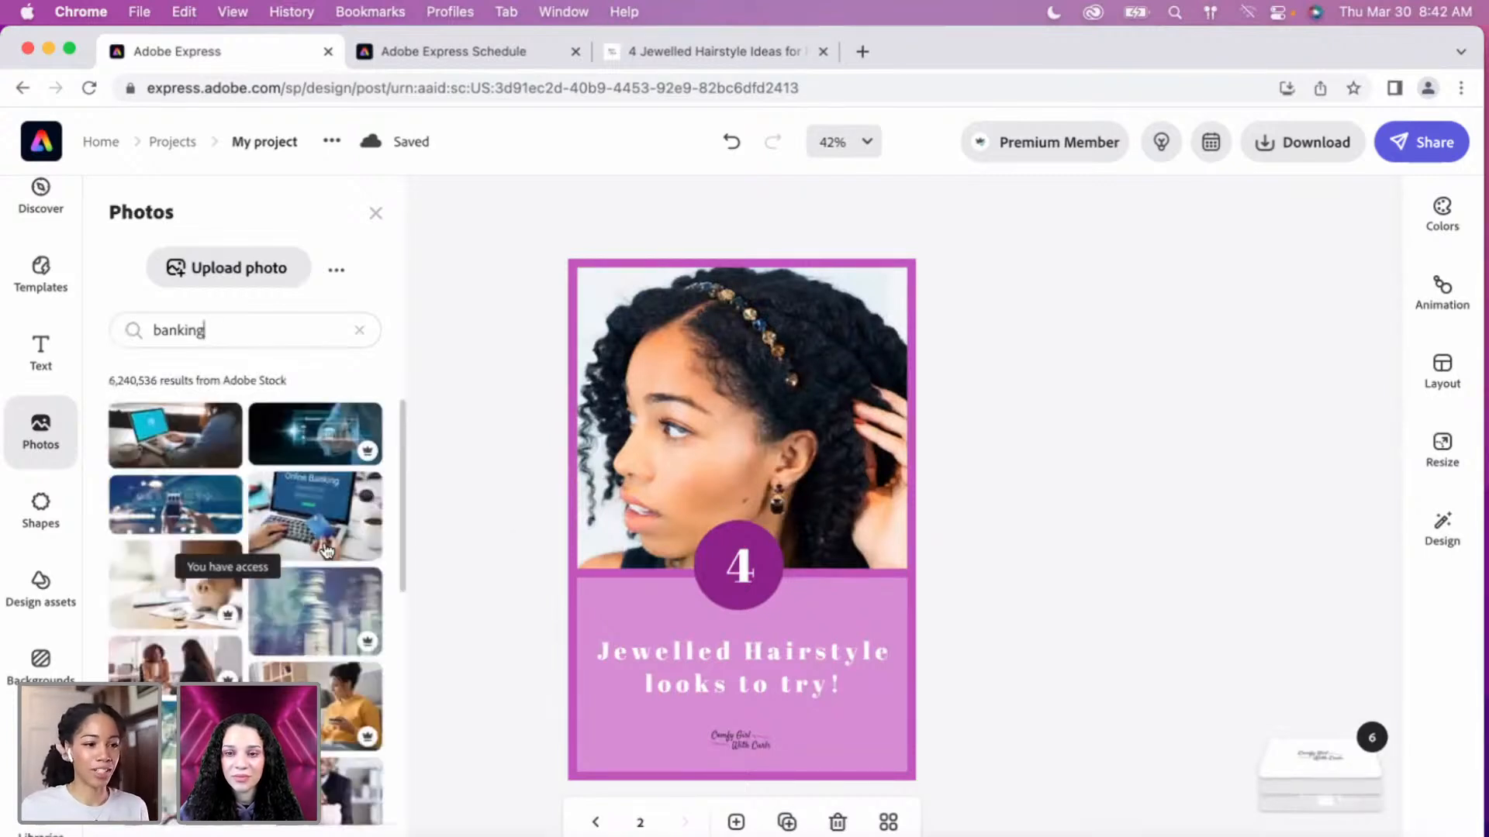
scroll(256, 620, "down", 2)
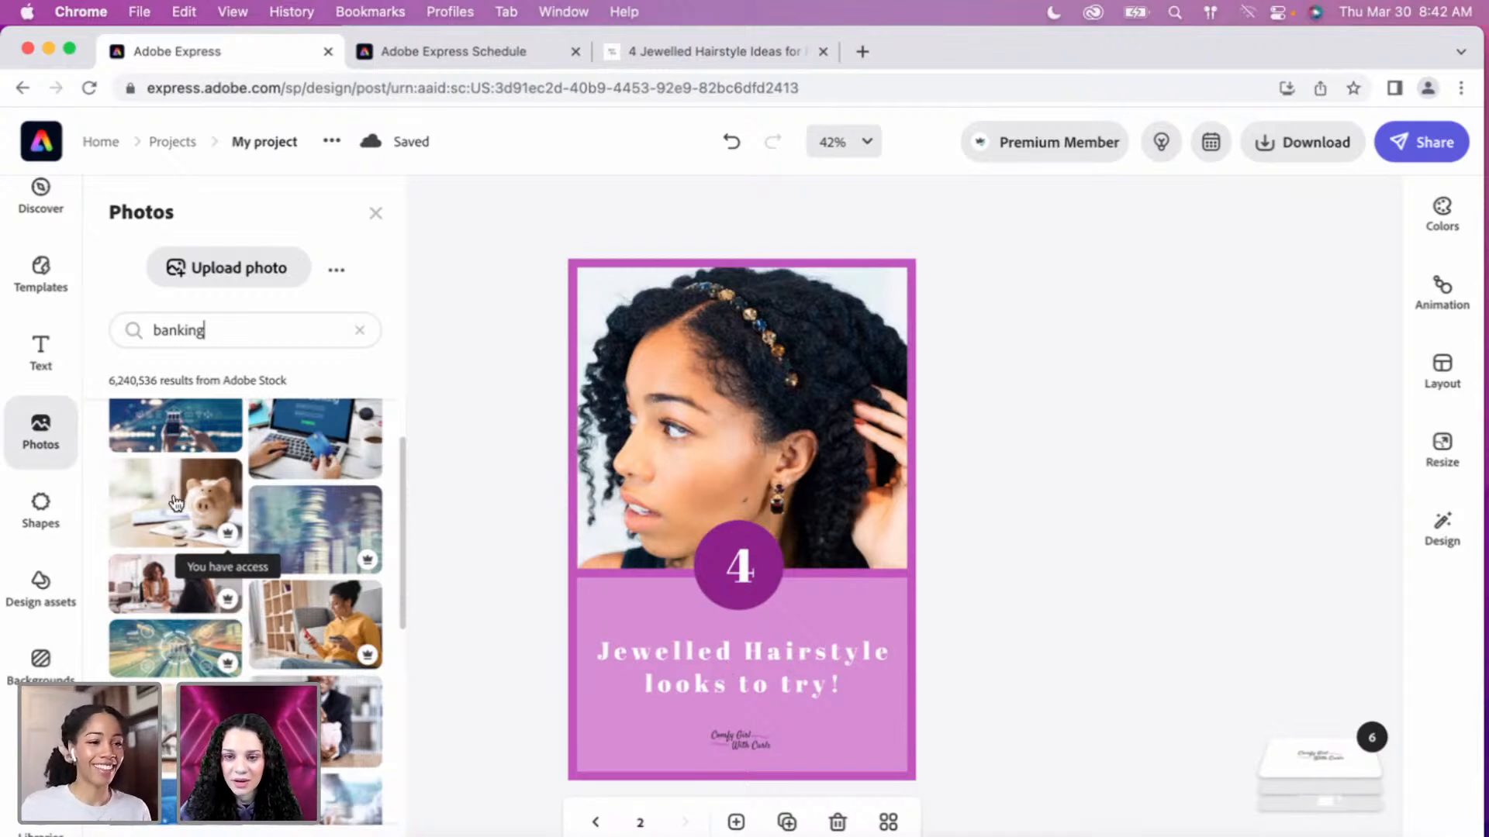
left_click_drag(236, 502, 178, 505)
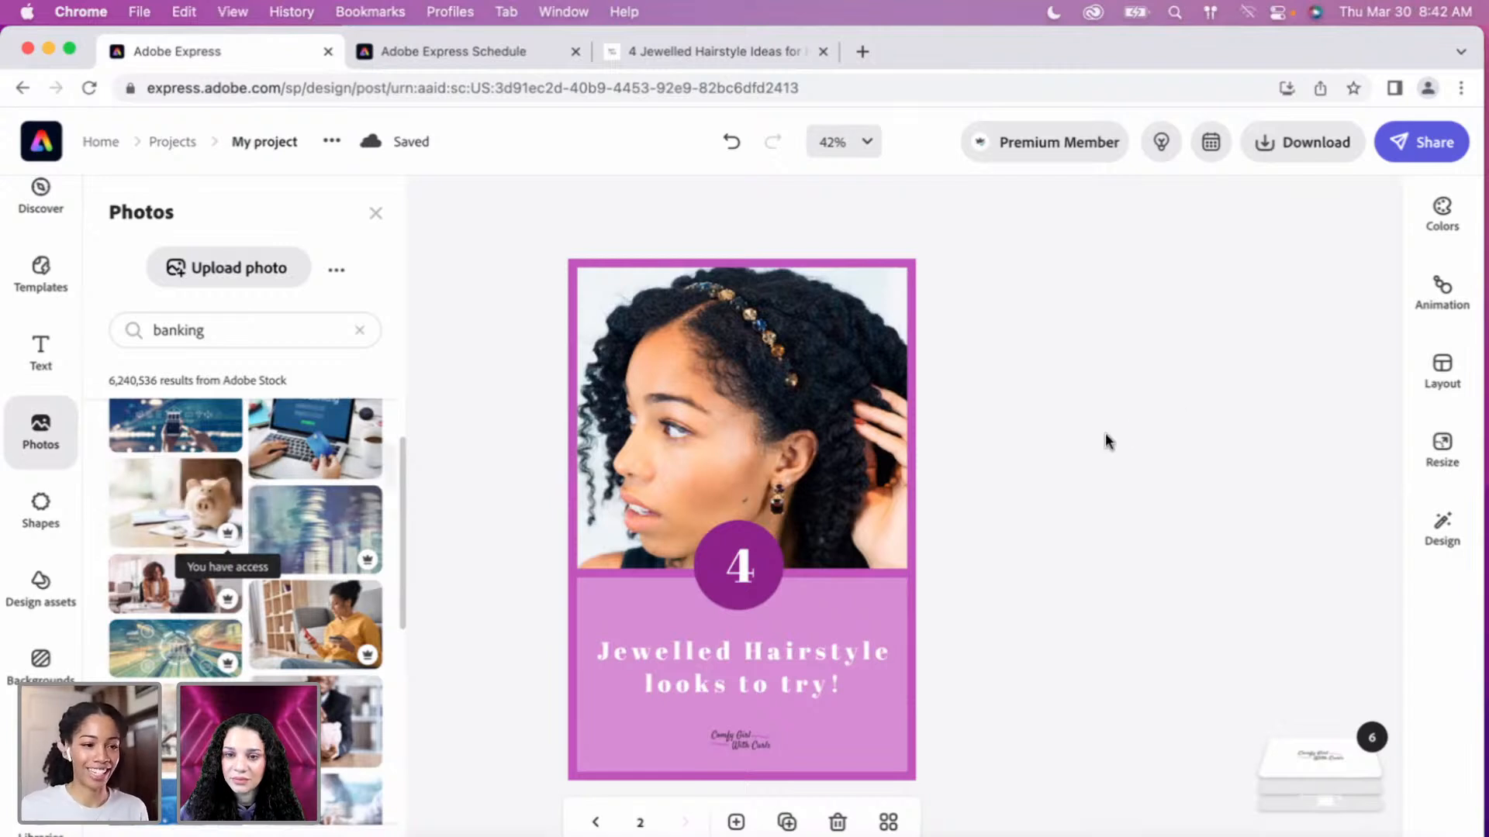
left_click(357, 334)
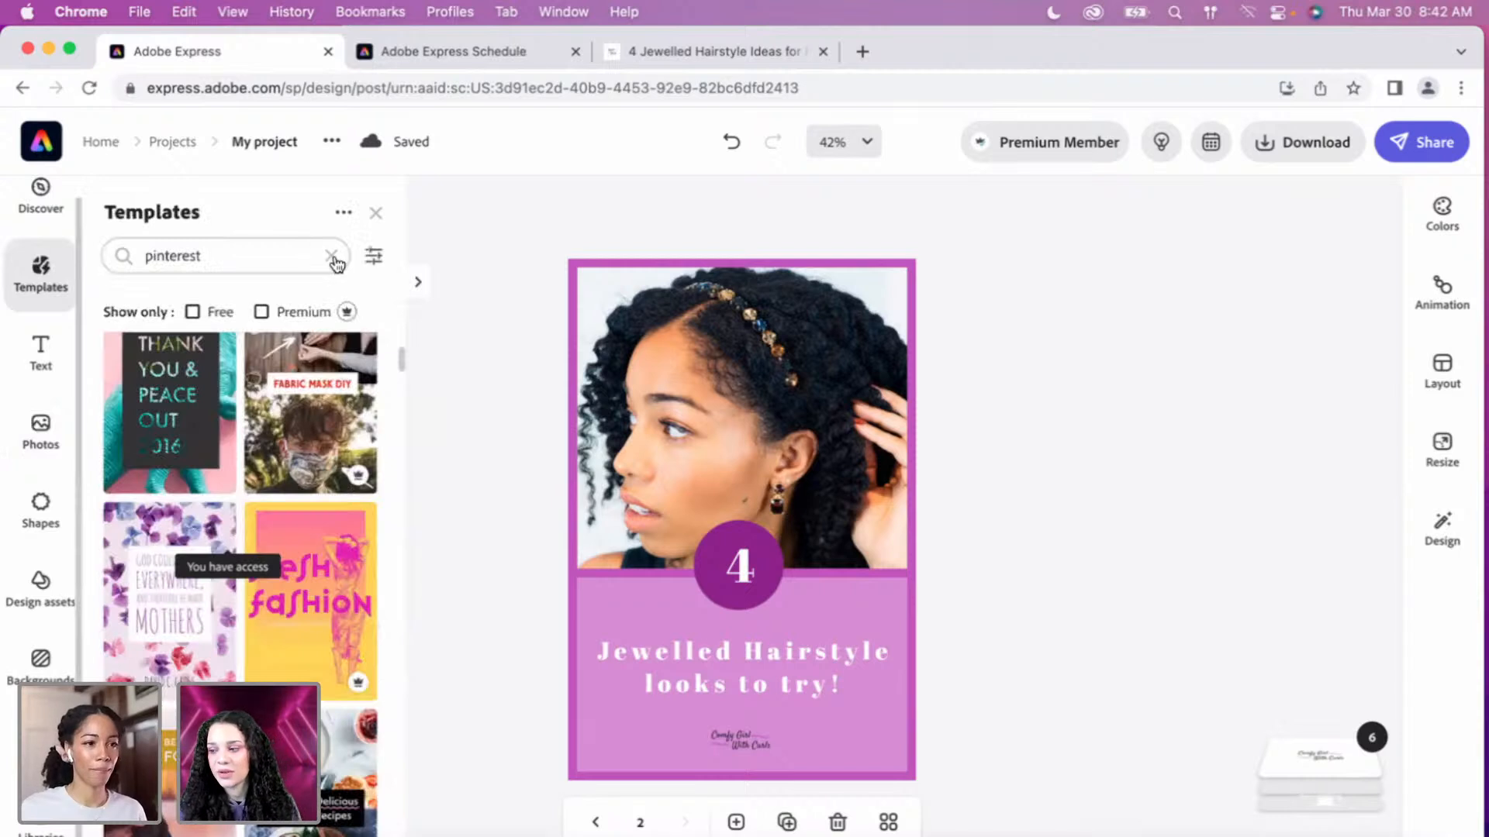
Find the Feminine Moodboard template among the "pinterest" templates and add it to the current project as a page.
left_click(259, 256)
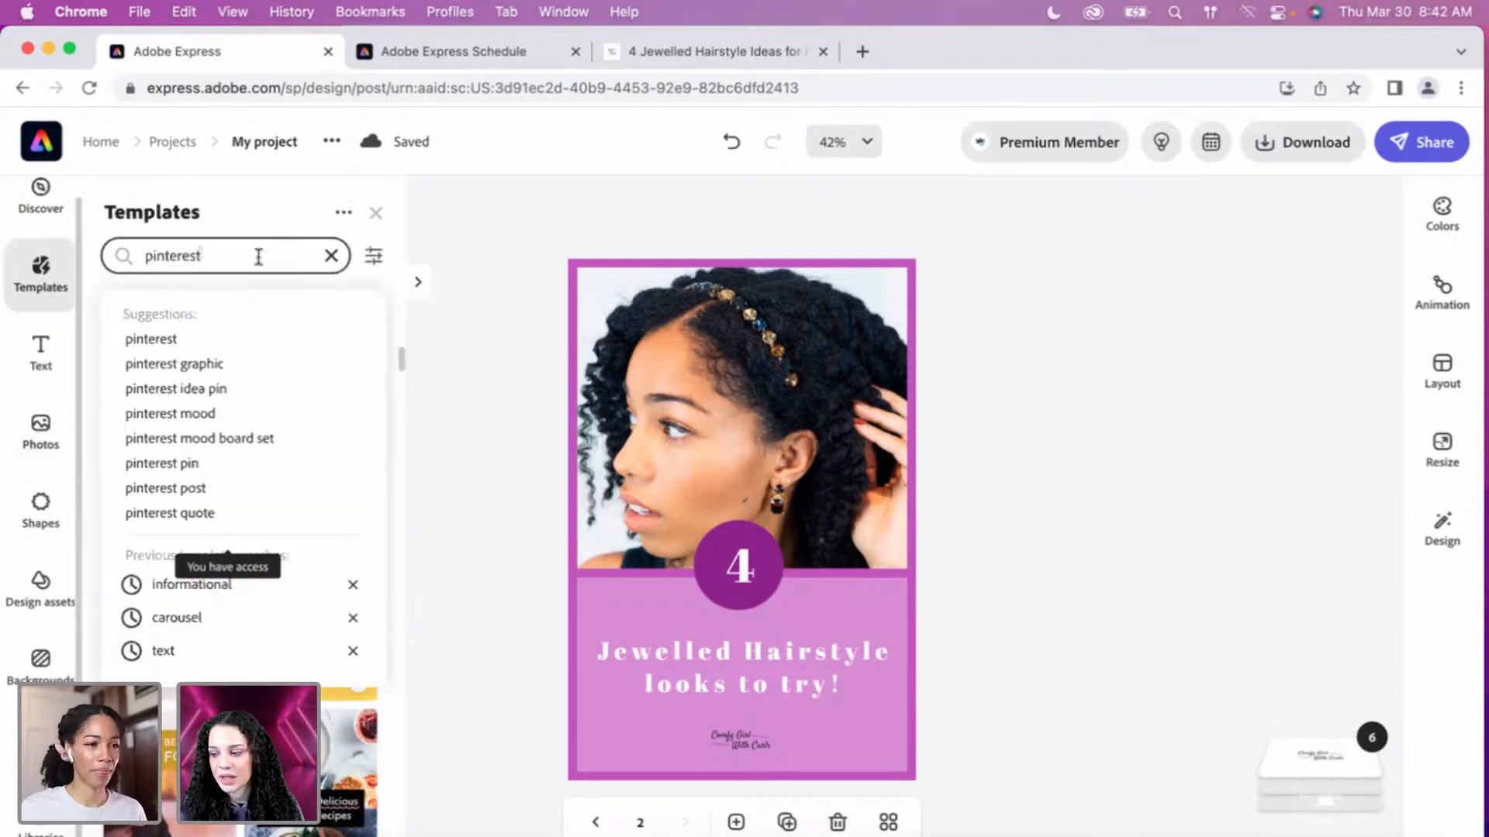
left_click(280, 500)
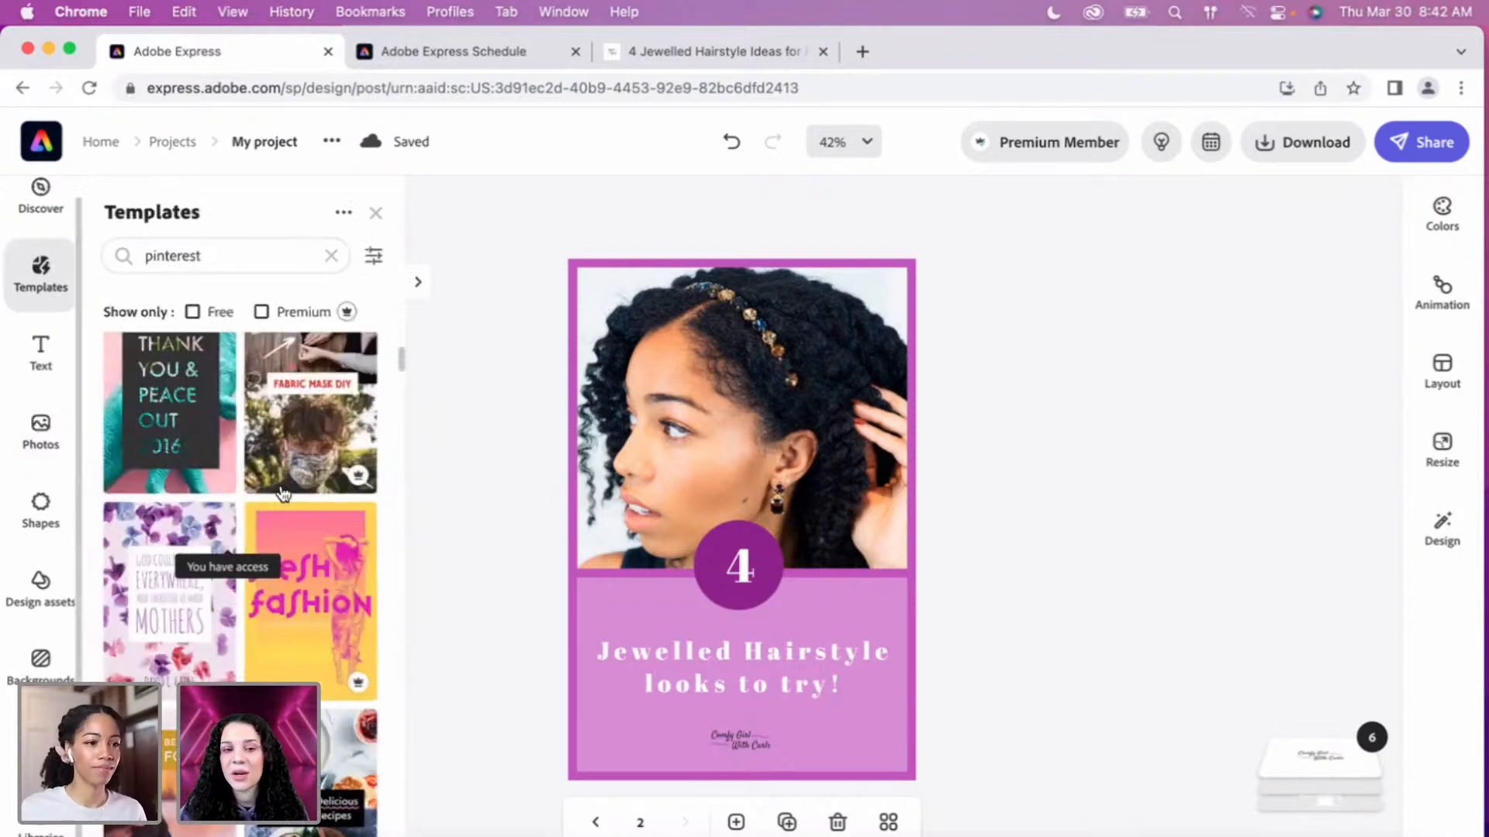
scroll(283, 495, "down", 3)
scroll(276, 485, "down", 3)
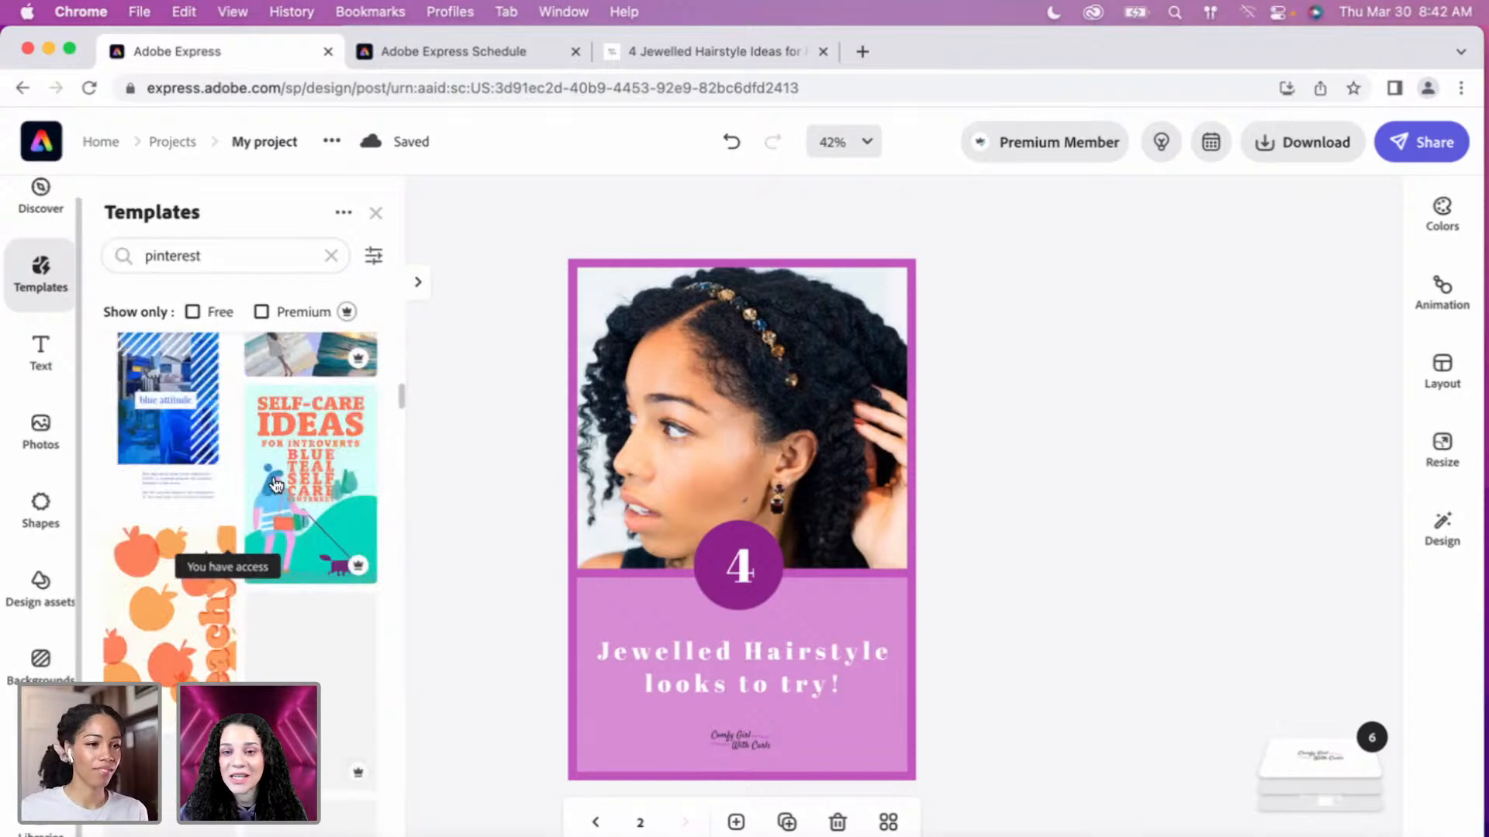
scroll(277, 485, "down", 3)
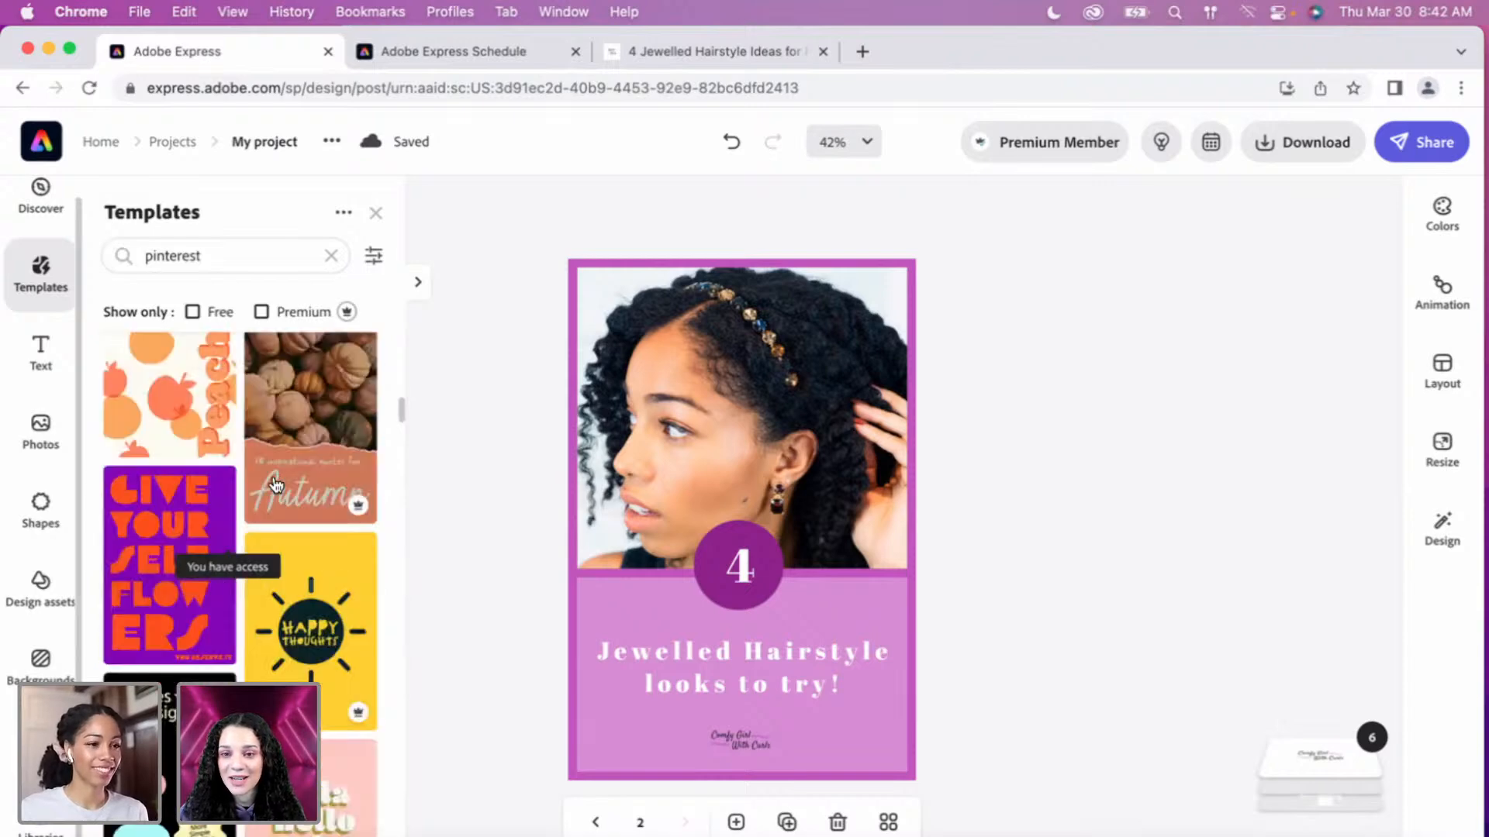
scroll(276, 486, "down", 3)
scroll(277, 485, "down", 3)
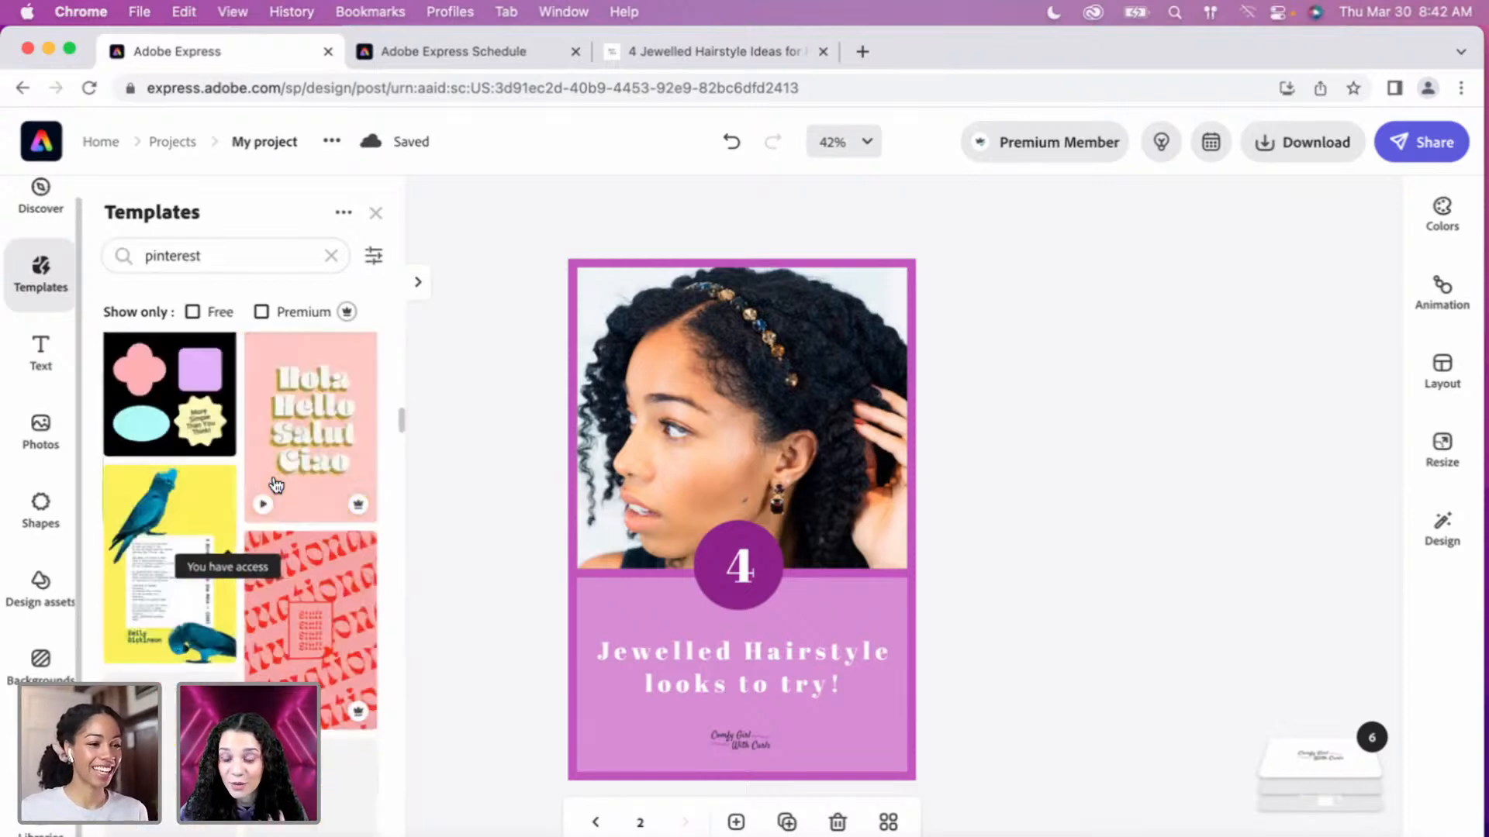
scroll(276, 485, "down", 2)
scroll(275, 486, "down", 3)
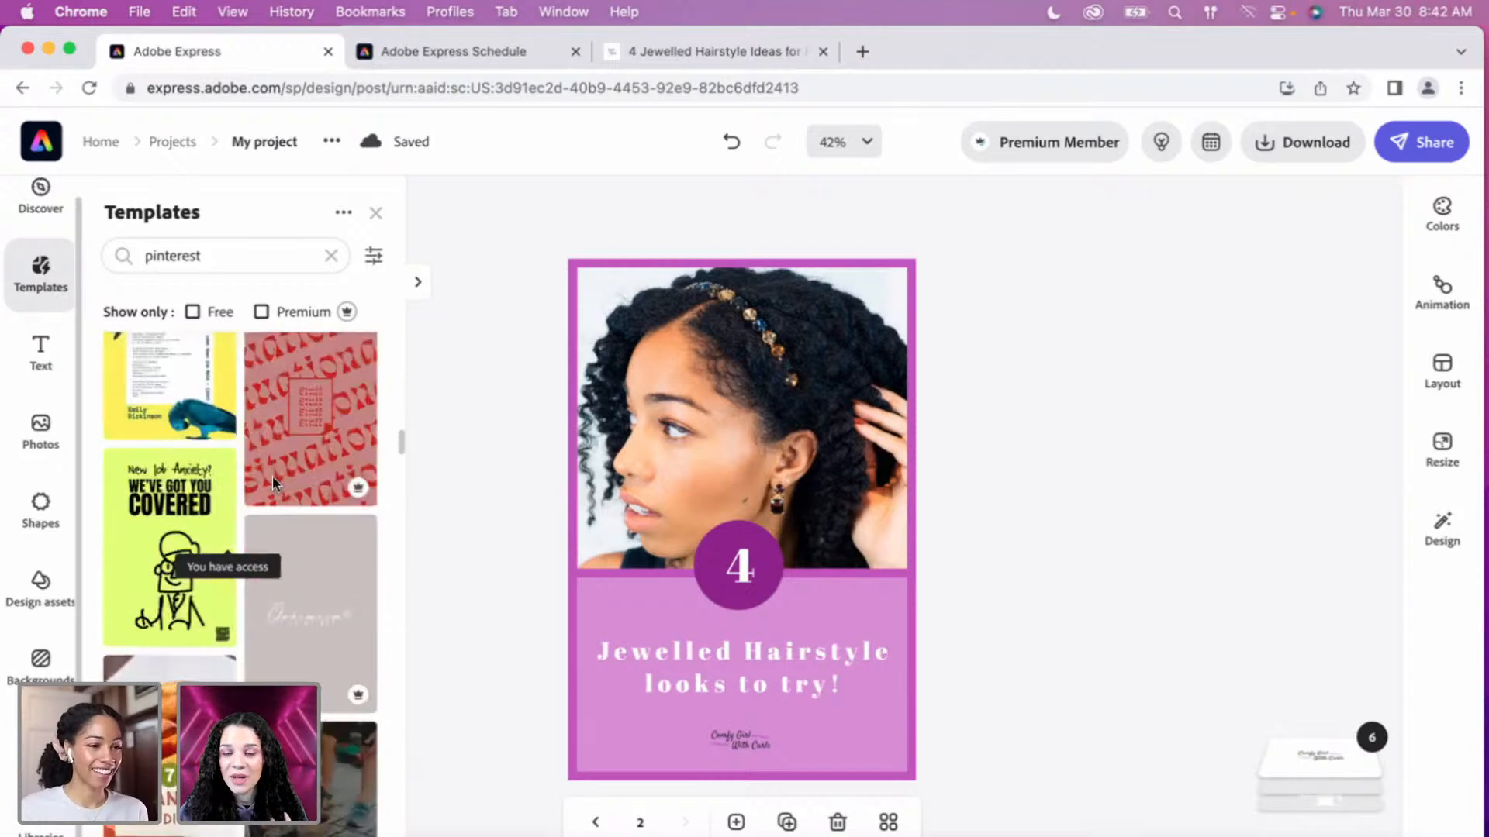
scroll(284, 469, "down", 3)
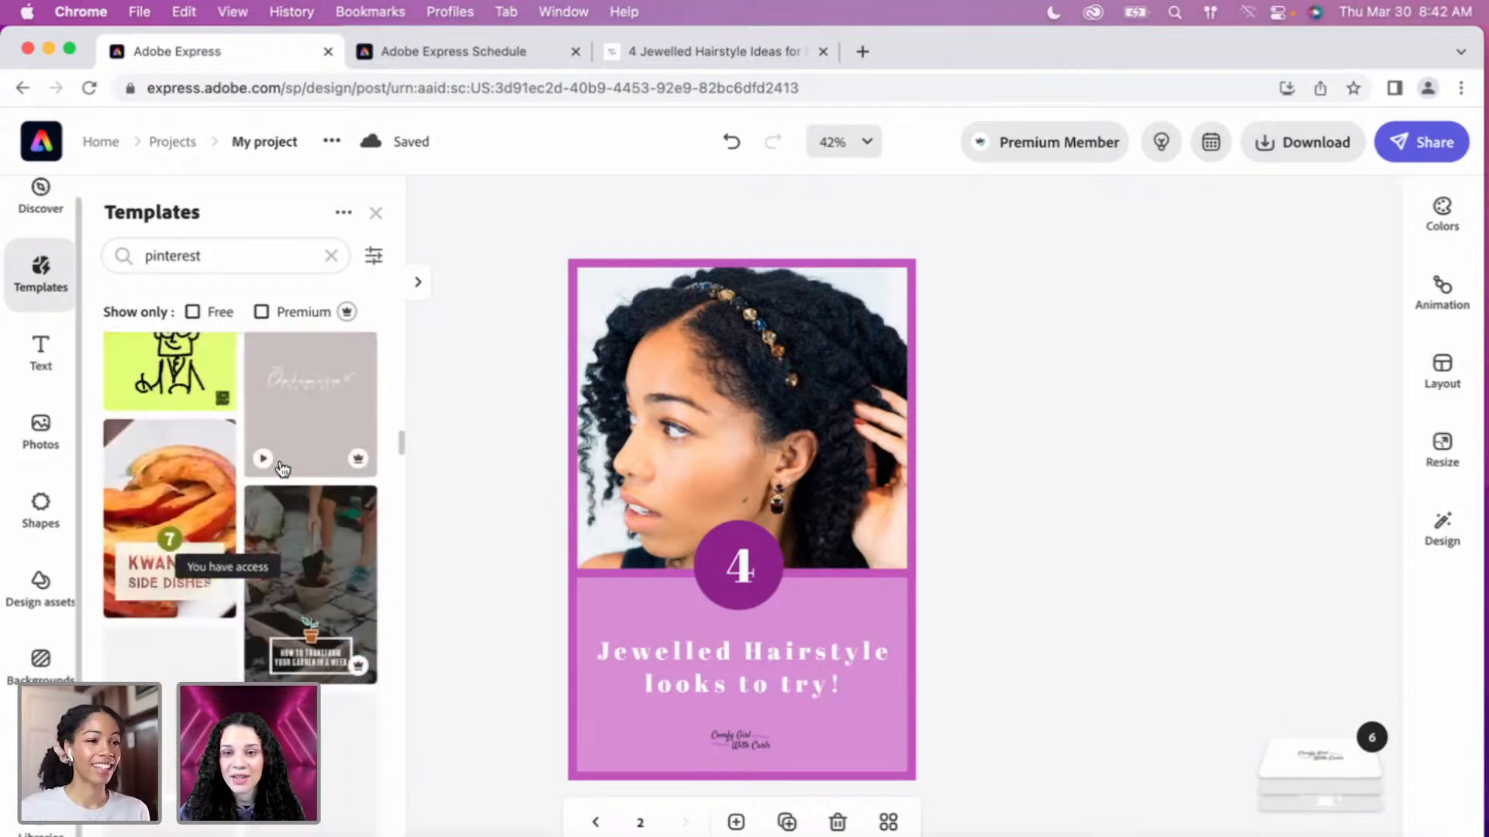
scroll(284, 469, "down", 3)
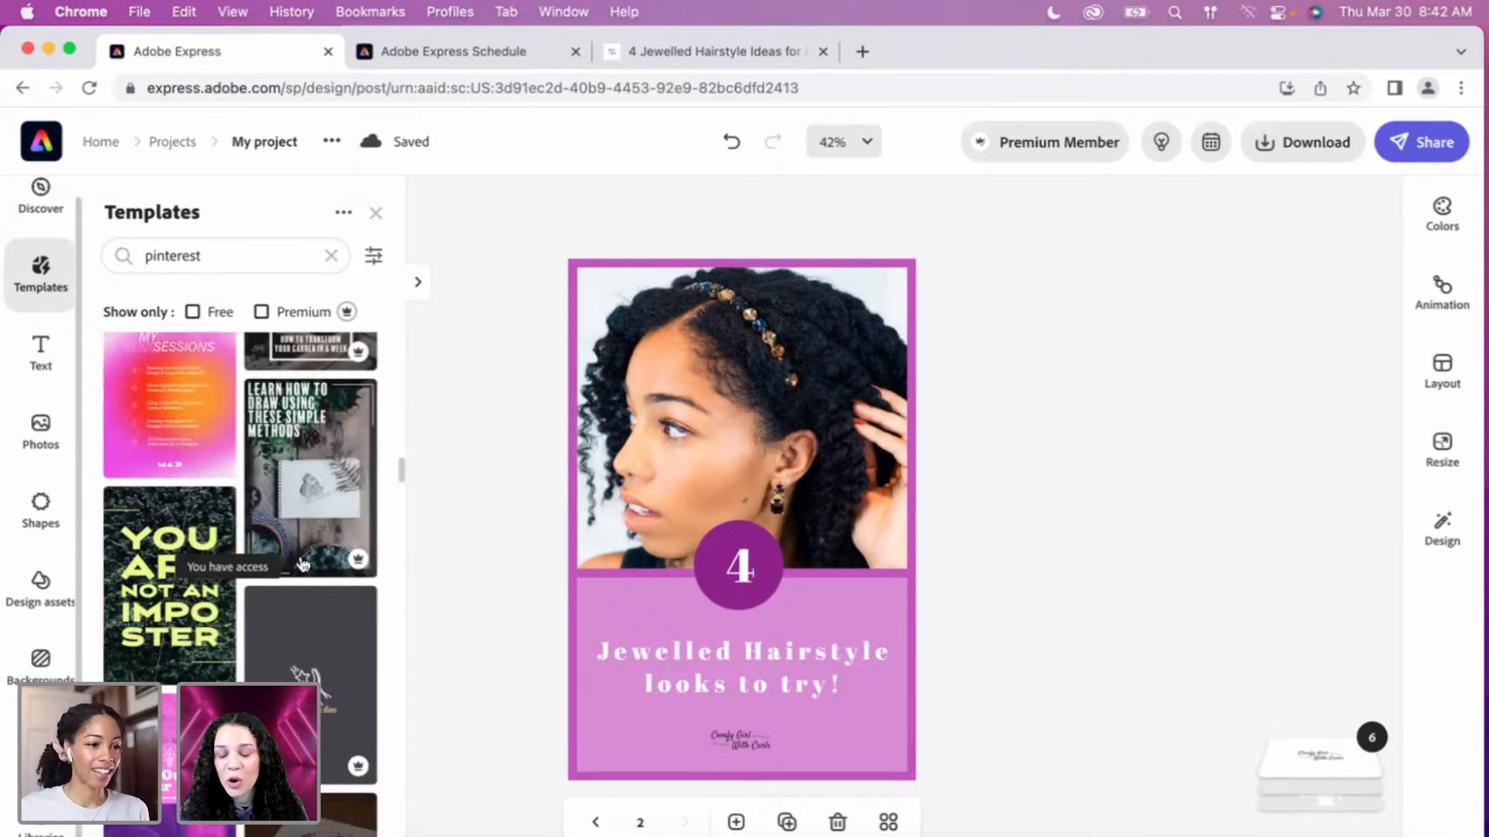
scroll(303, 563, "down", 3)
scroll(302, 564, "down", 2)
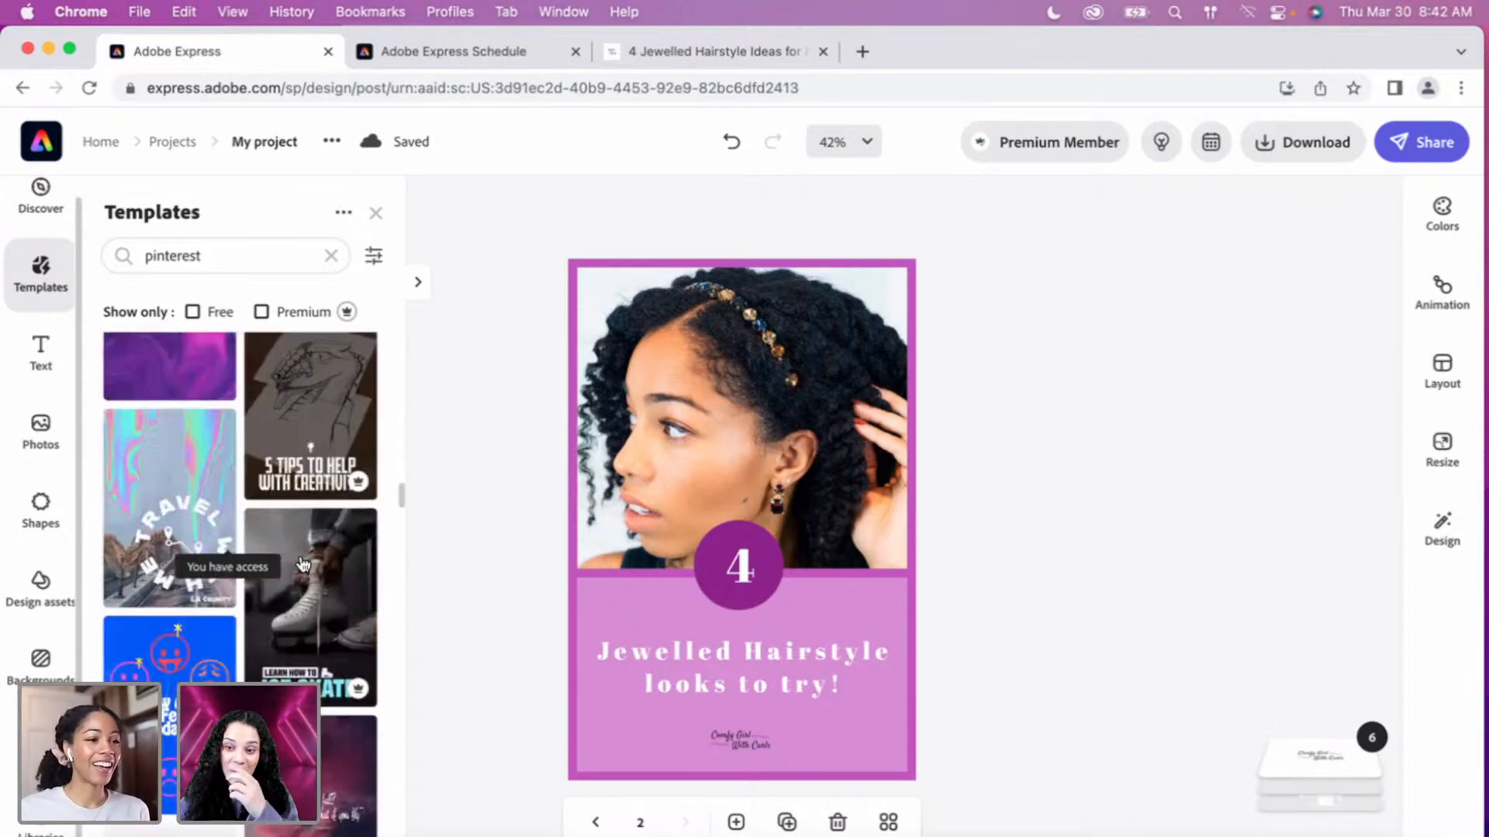
scroll(303, 563, "down", 3)
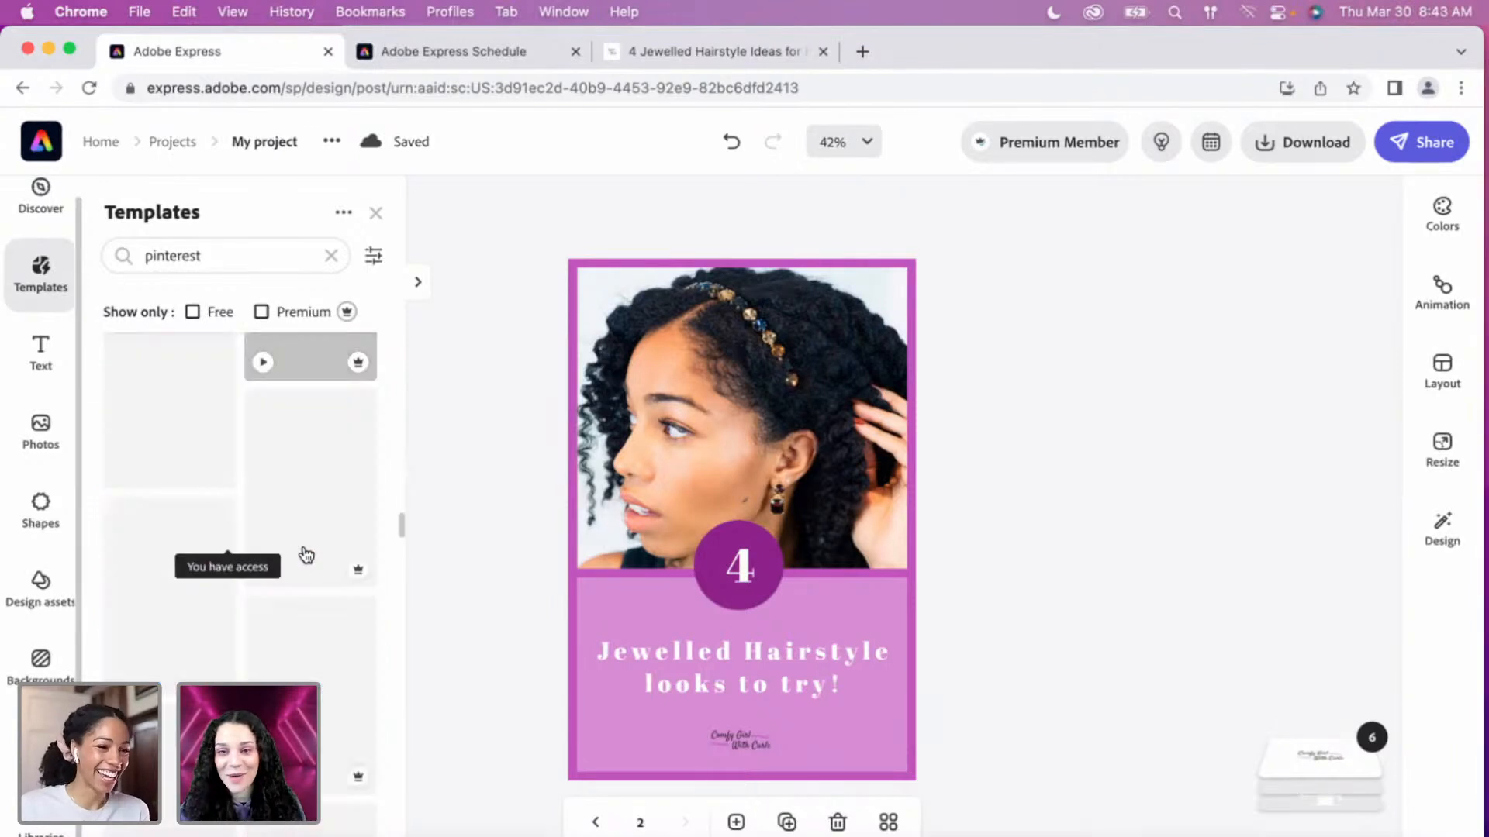
scroll(304, 553, "down", 1)
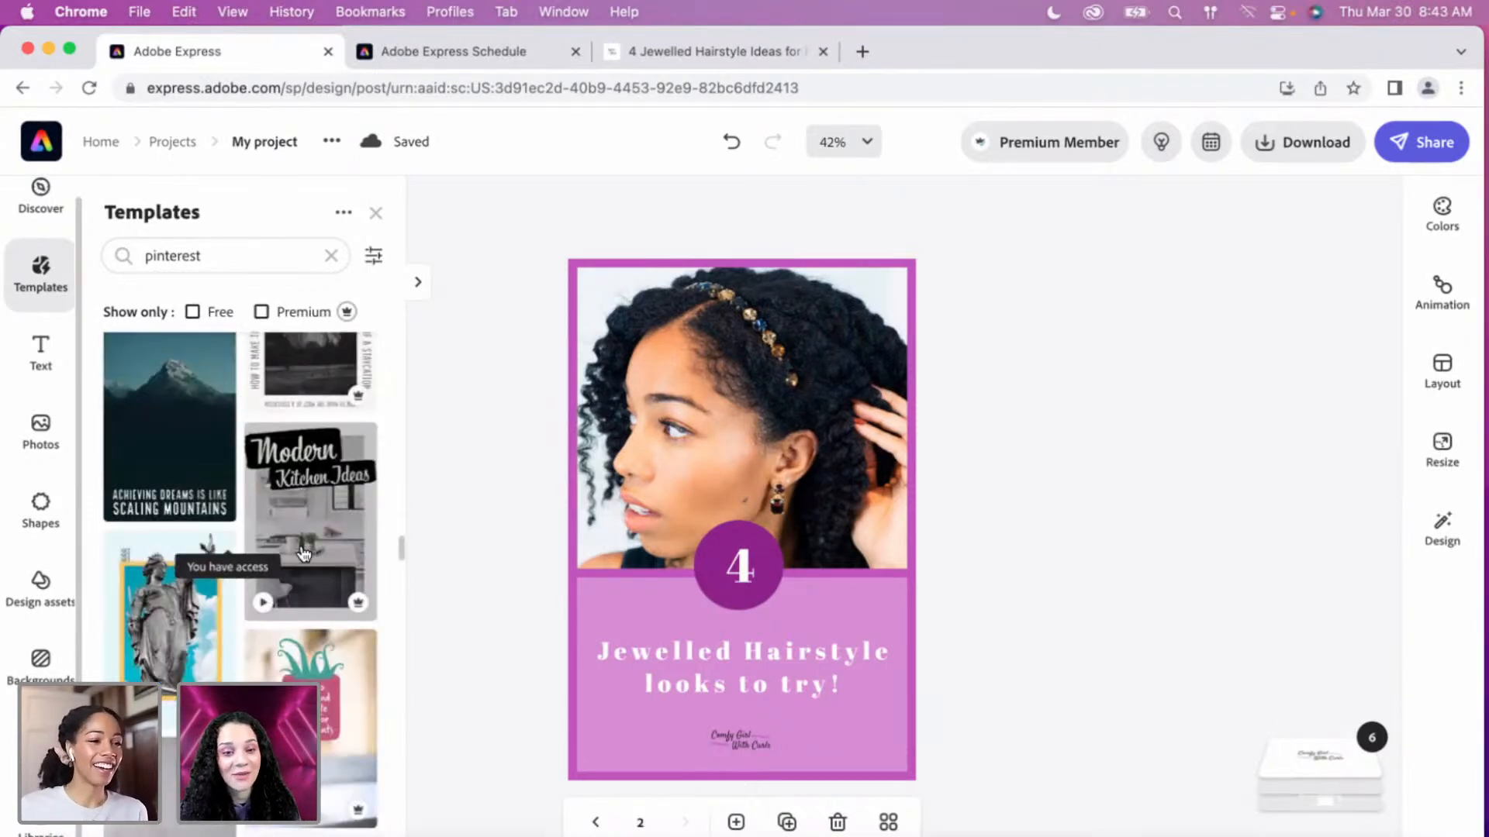
scroll(304, 554, "down", 3)
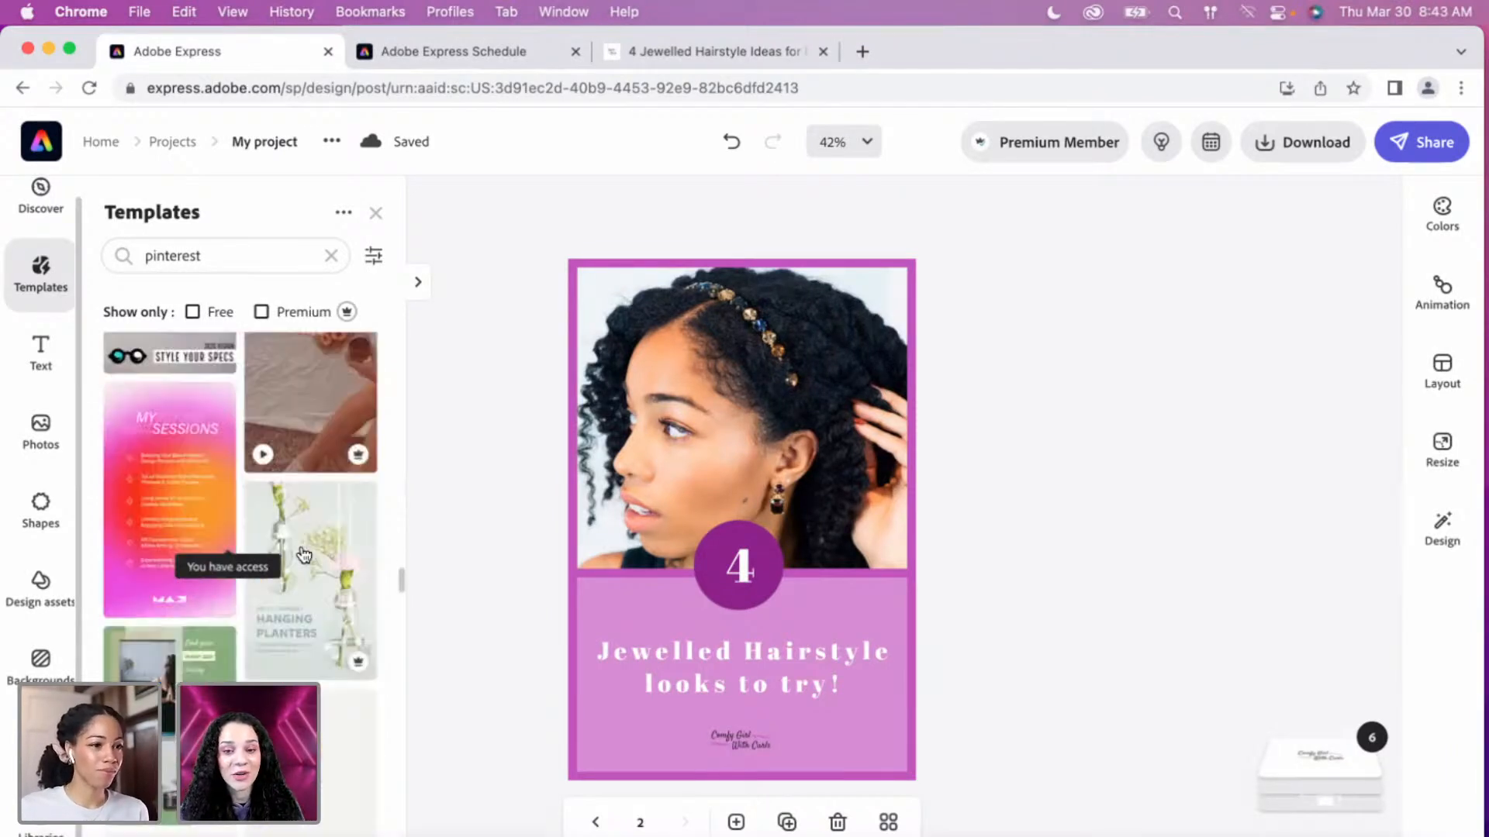
scroll(304, 553, "down", 3)
scroll(304, 554, "up", 1)
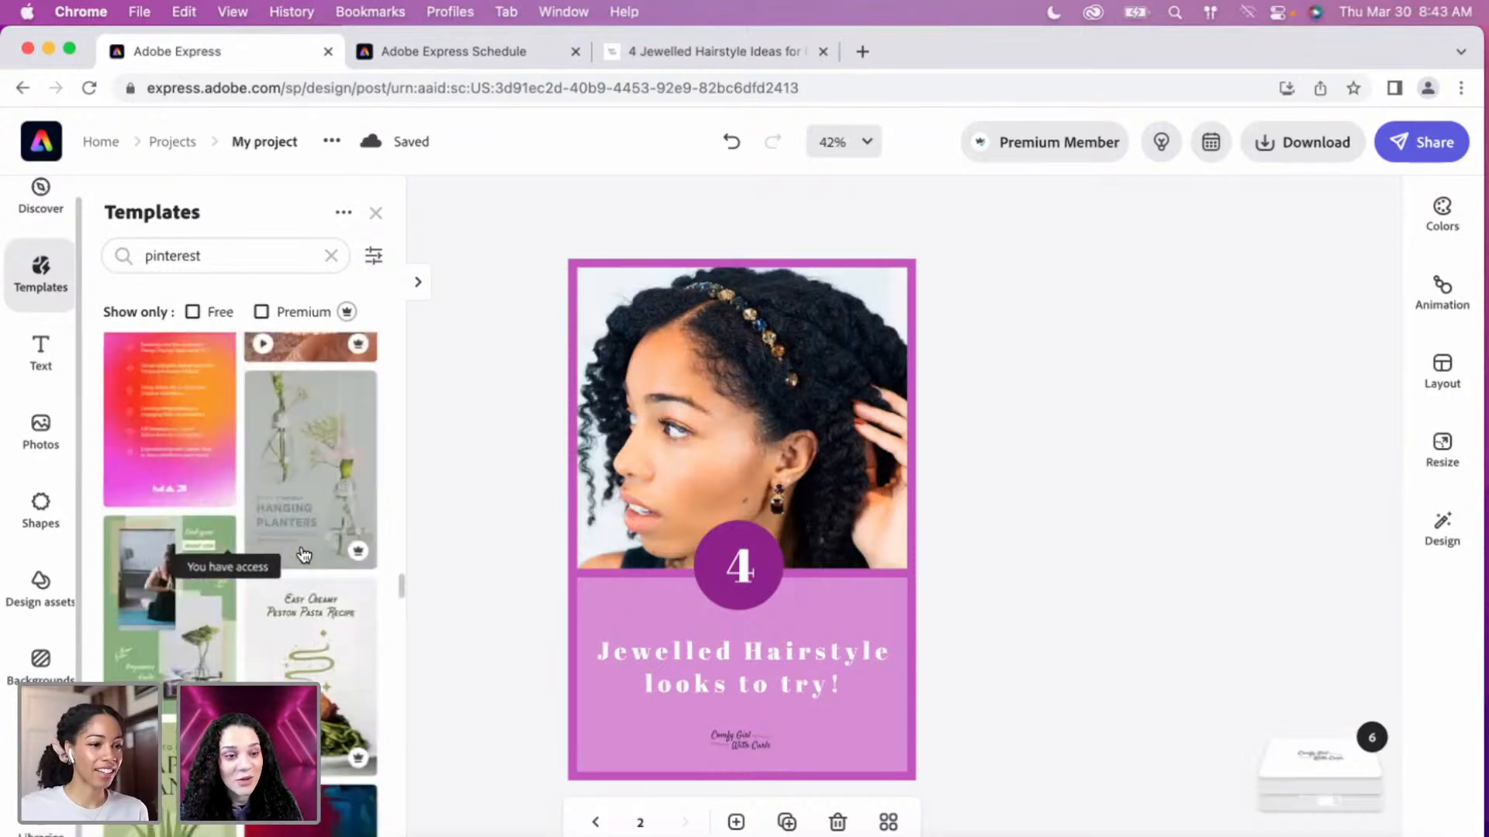
scroll(304, 553, "down", 2)
scroll(304, 554, "down", 4)
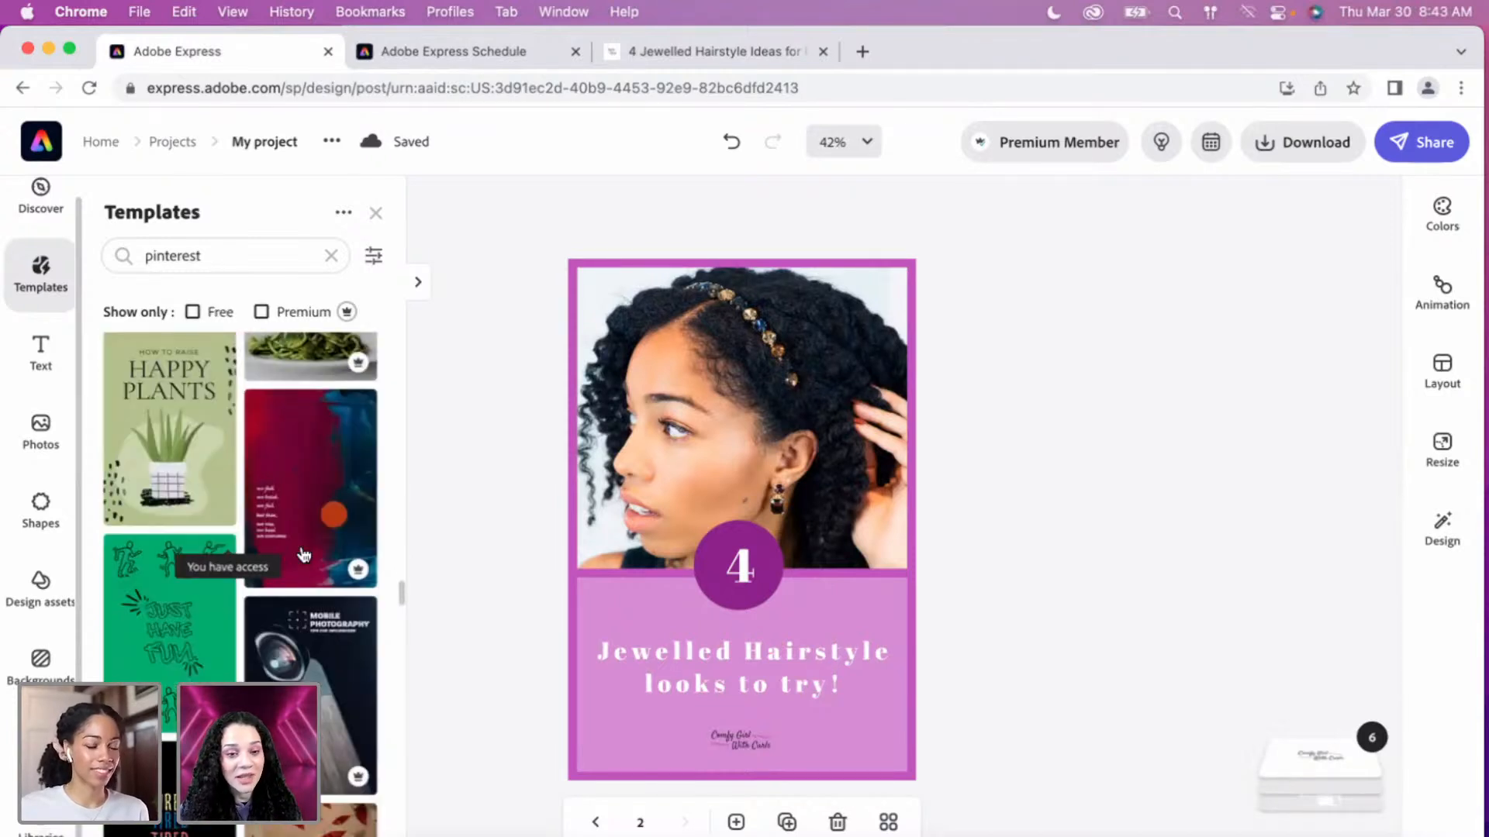
scroll(304, 554, "down", 5)
scroll(304, 554, "down", 5)
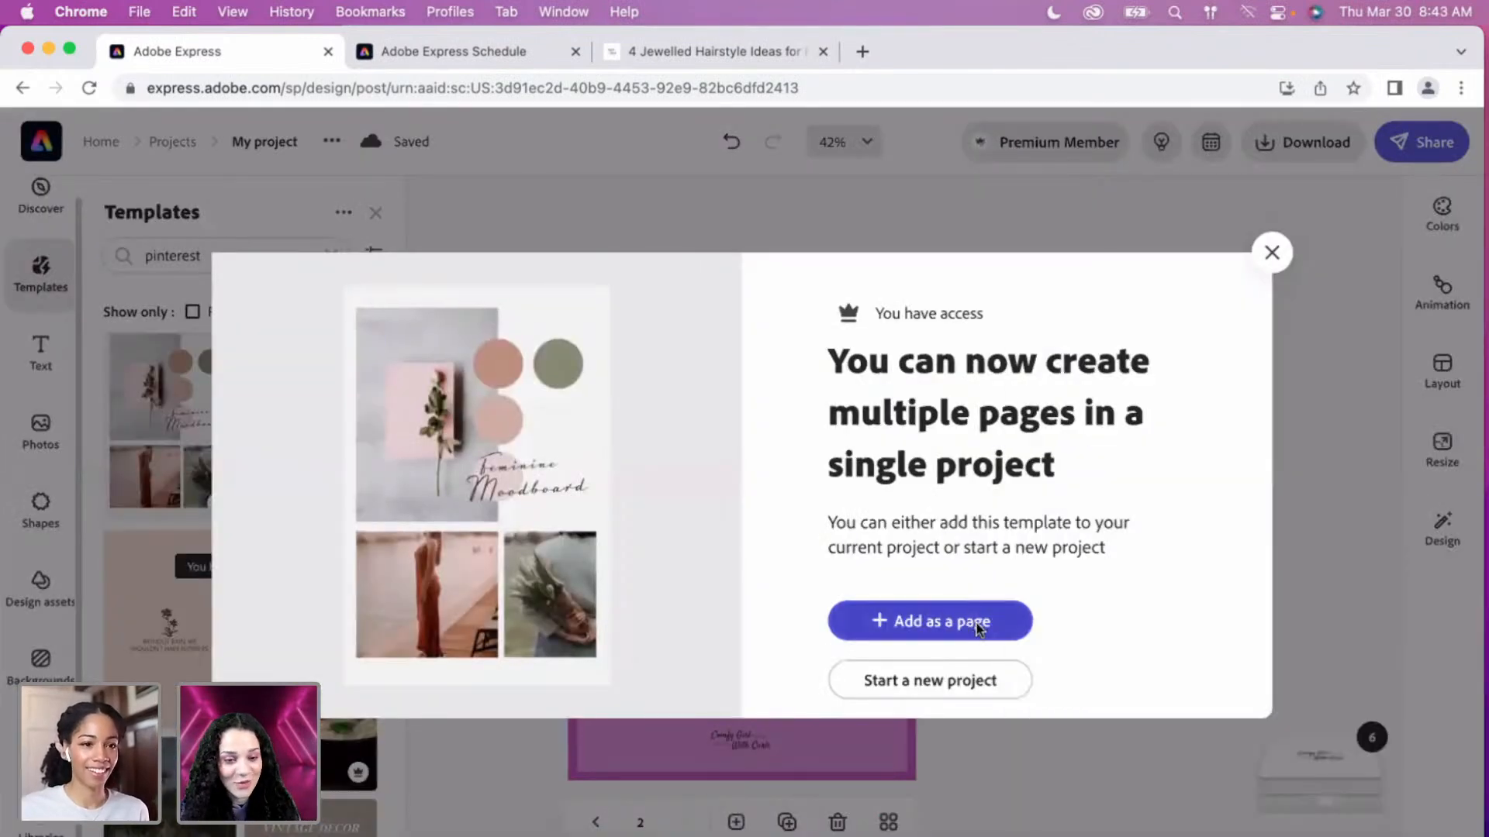
left_click(979, 624)
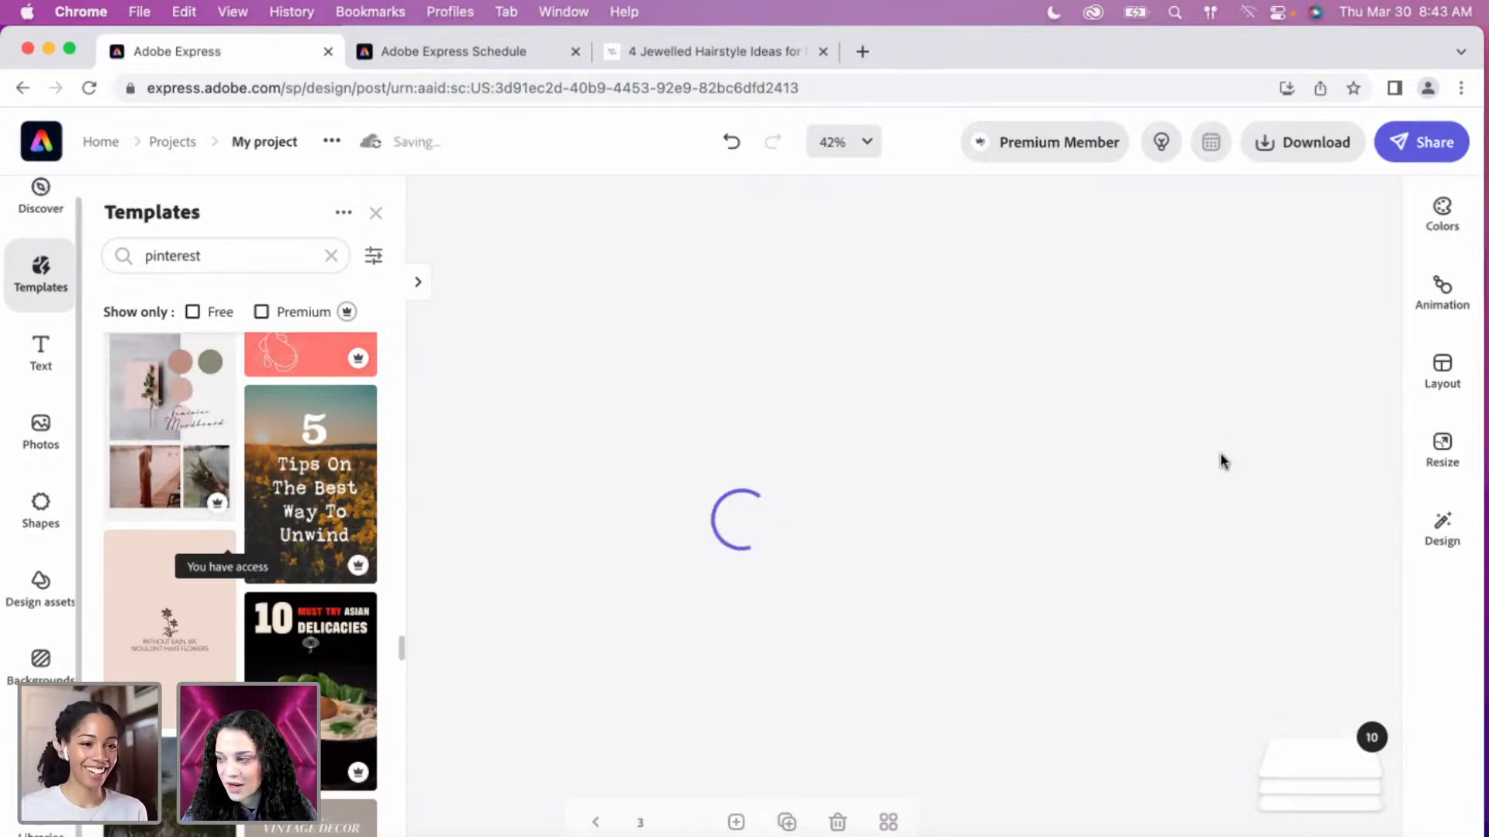
Apply the ComfyGirlCurls brand logo, colors and fonts to the Feminine Moodboard page.
left_click(1444, 521)
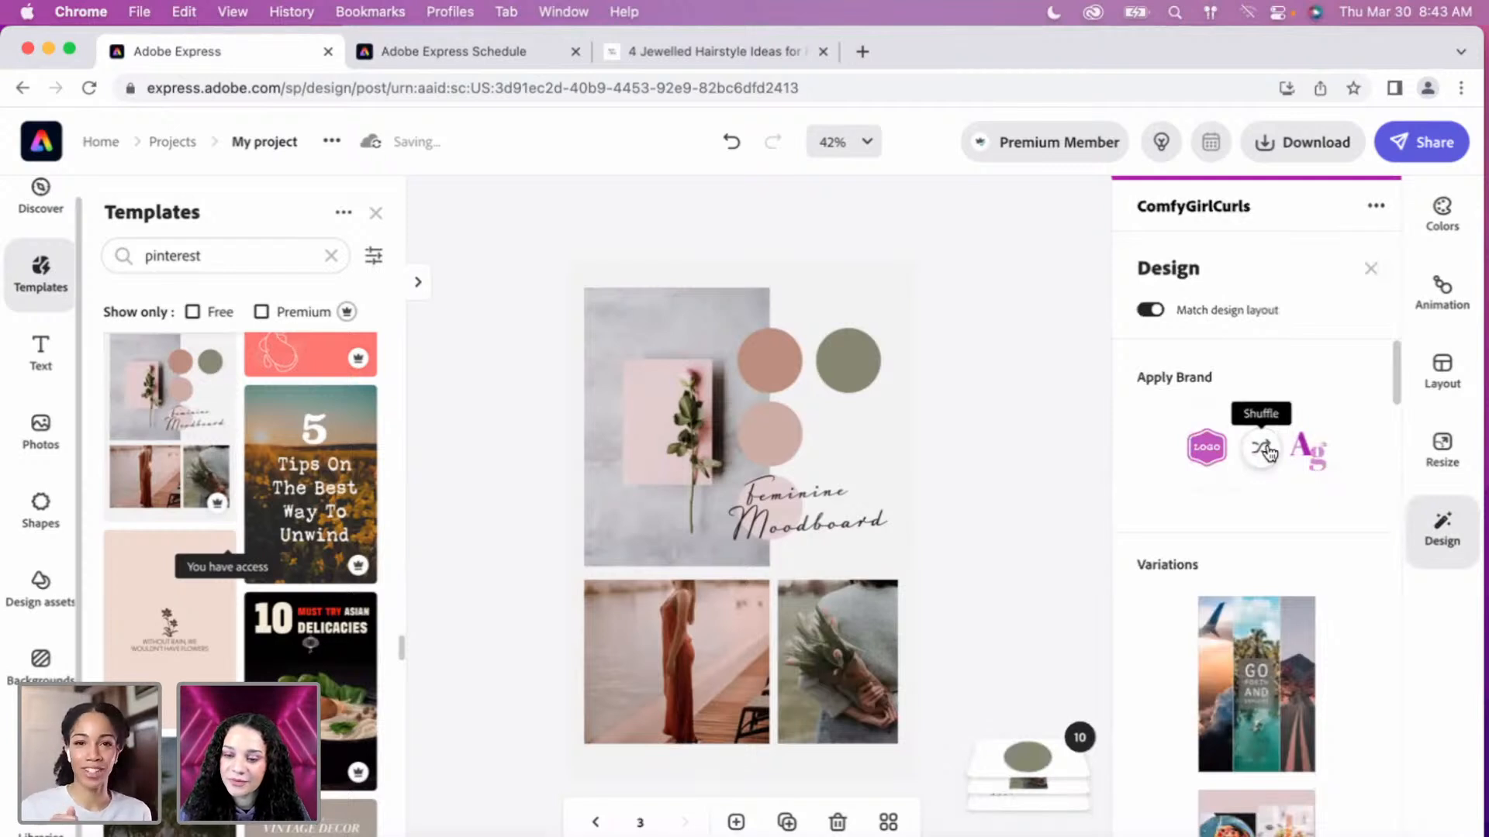
left_click(1262, 449)
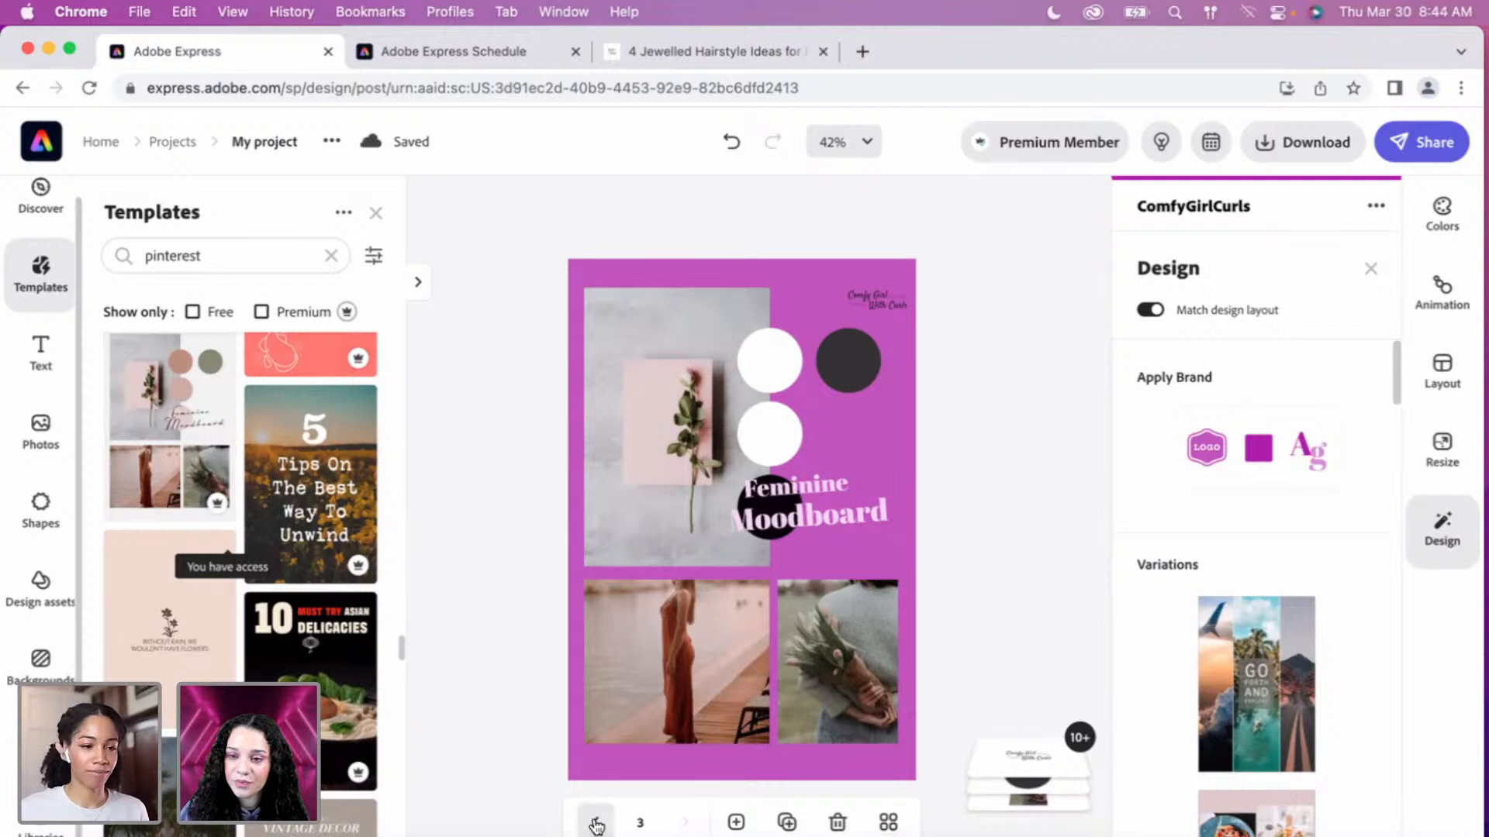
Reopen the moodboard page from the overview of all pages and shuffle its ComfyGirlCurls brand styling to a light purple background.
left_click(596, 824)
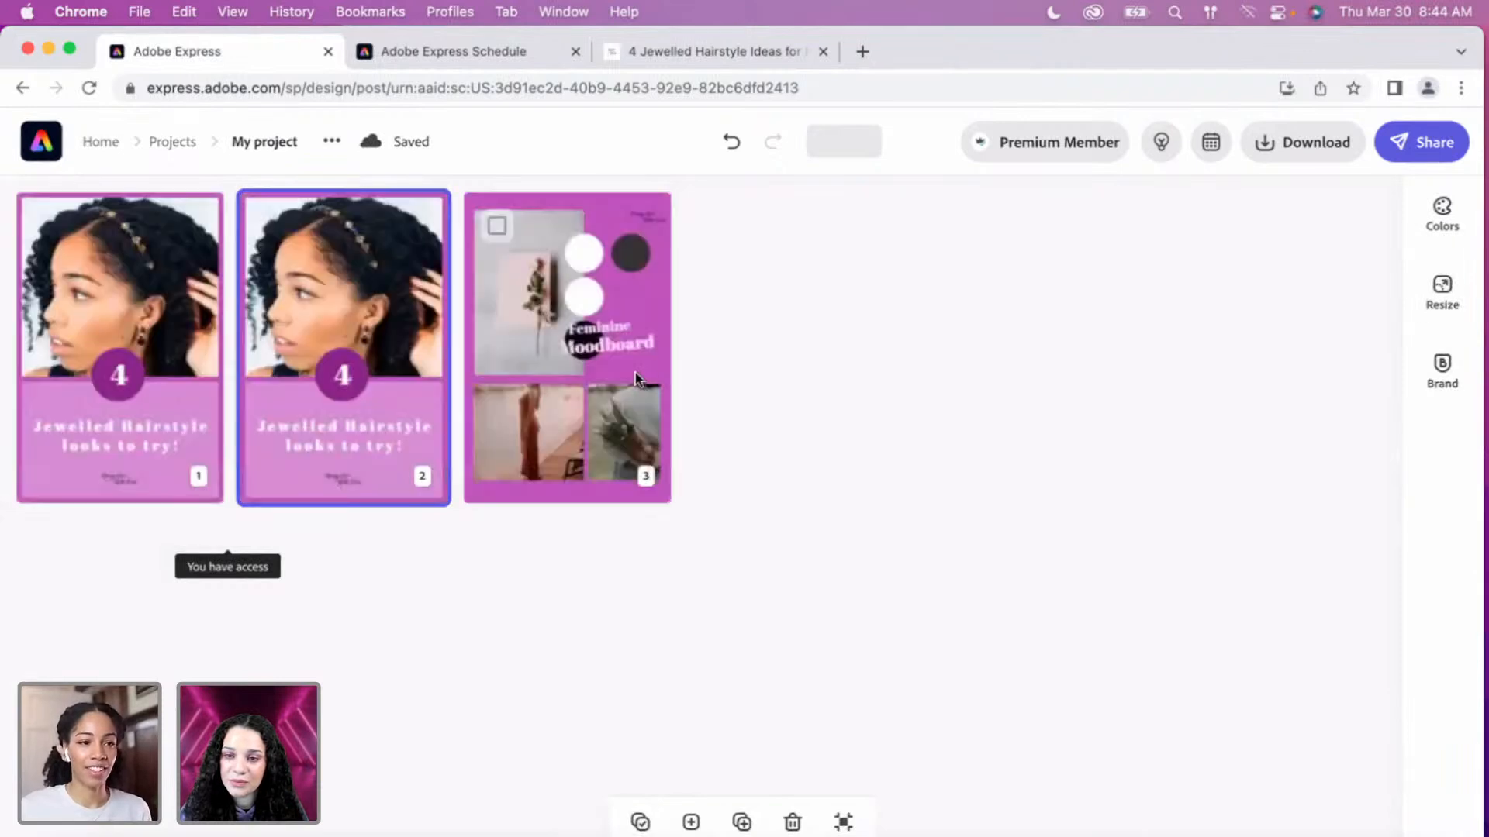
left_click(635, 379)
left_click(783, 385)
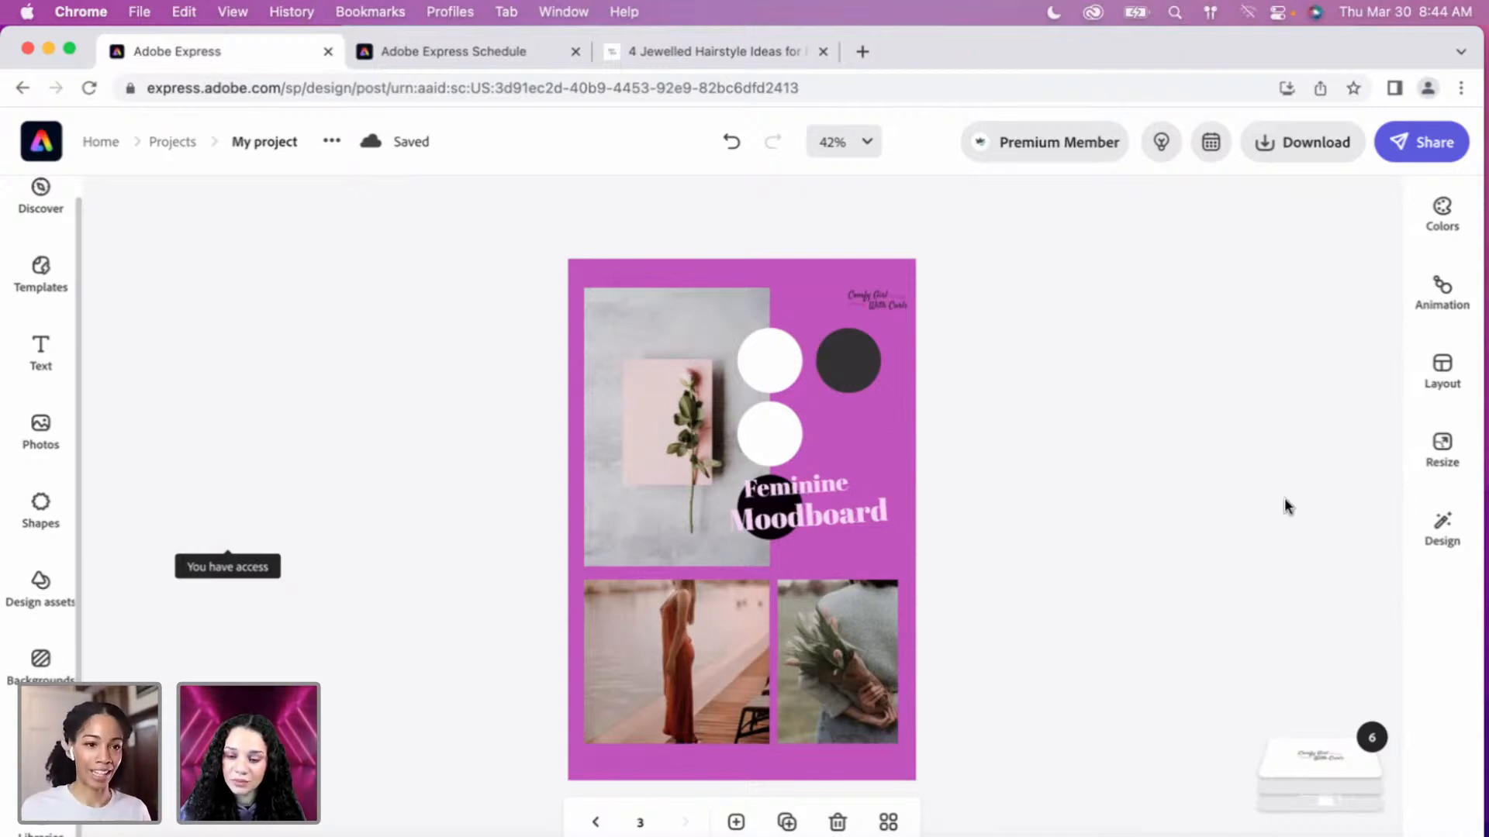
left_click(1464, 512)
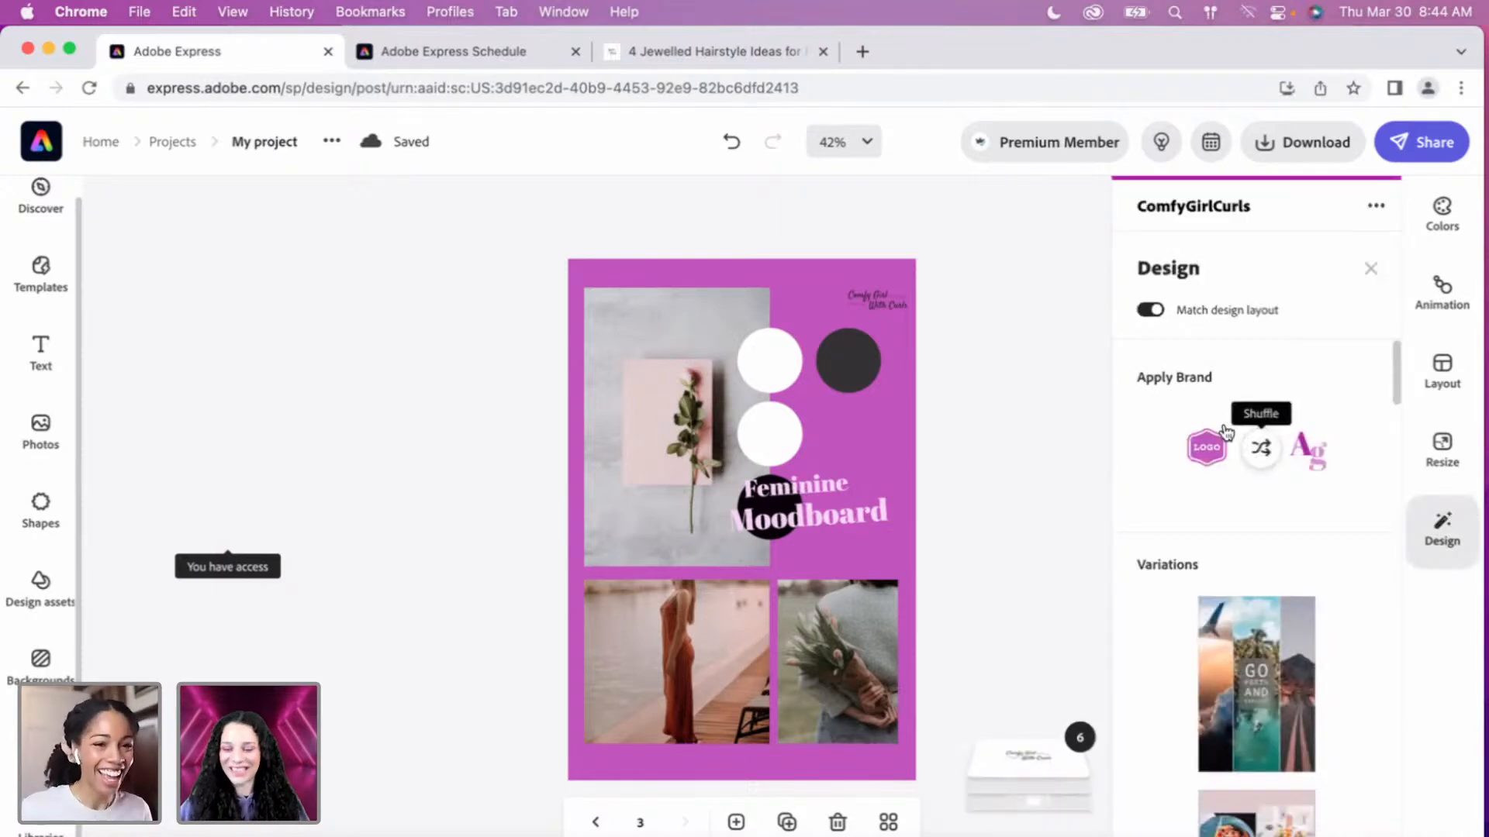
left_click(1261, 447)
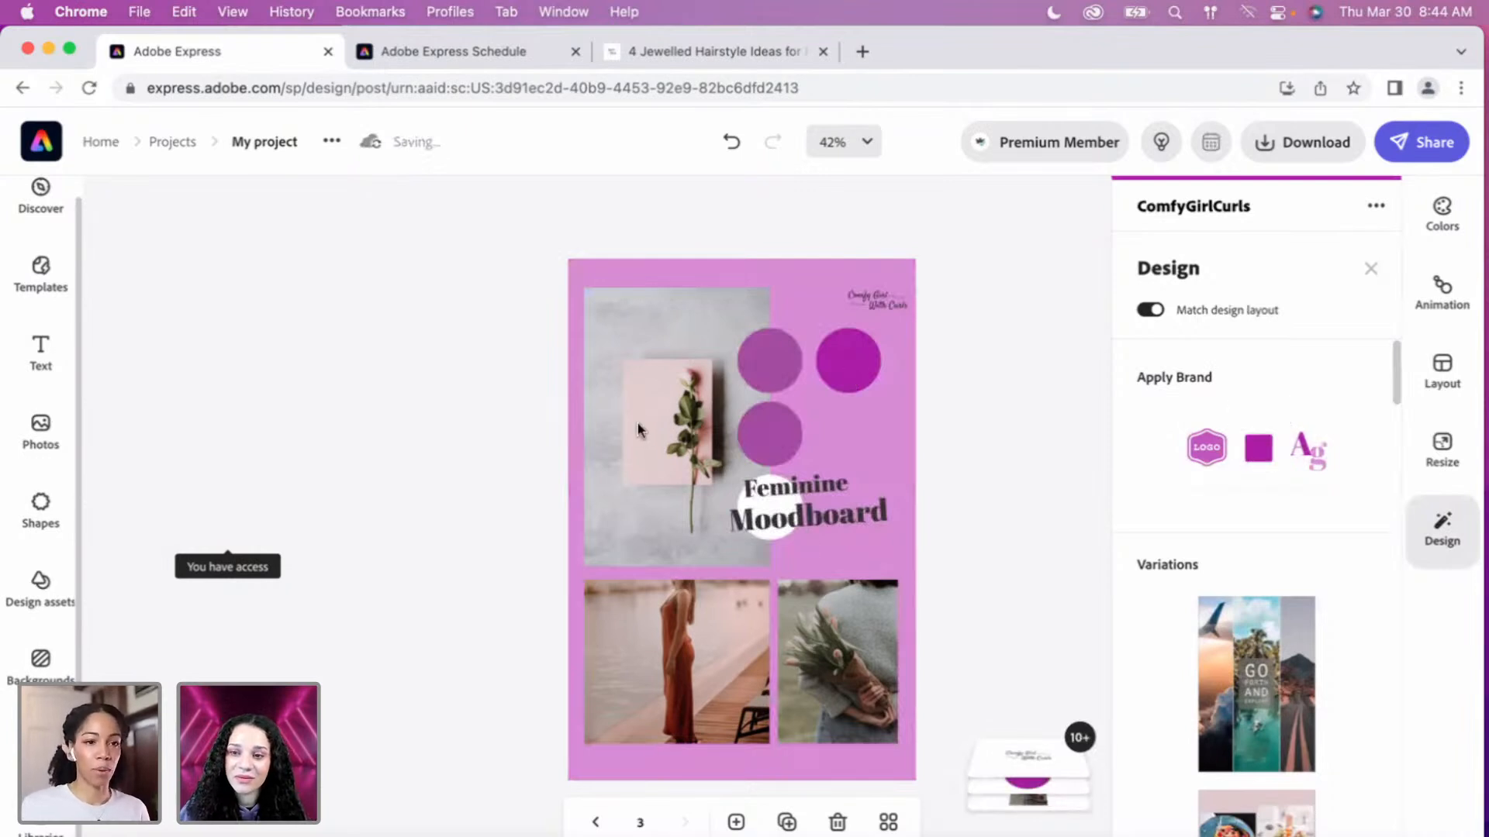
Replace the large flower photo on the moodboard page with the hair-clip portrait in a pink top from the Hair Accessories library.
left_click(752, 318)
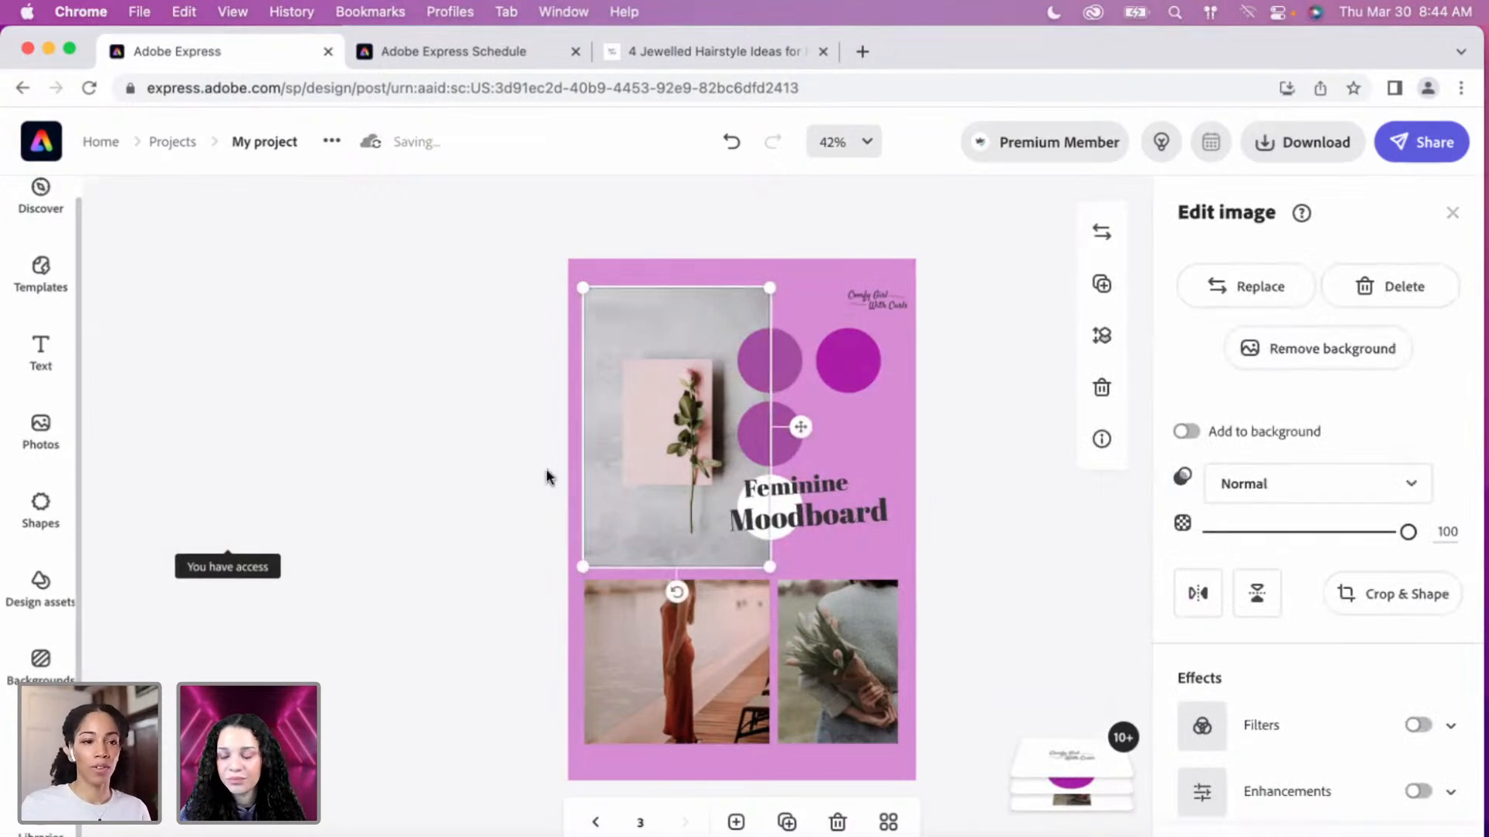
left_click(1239, 291)
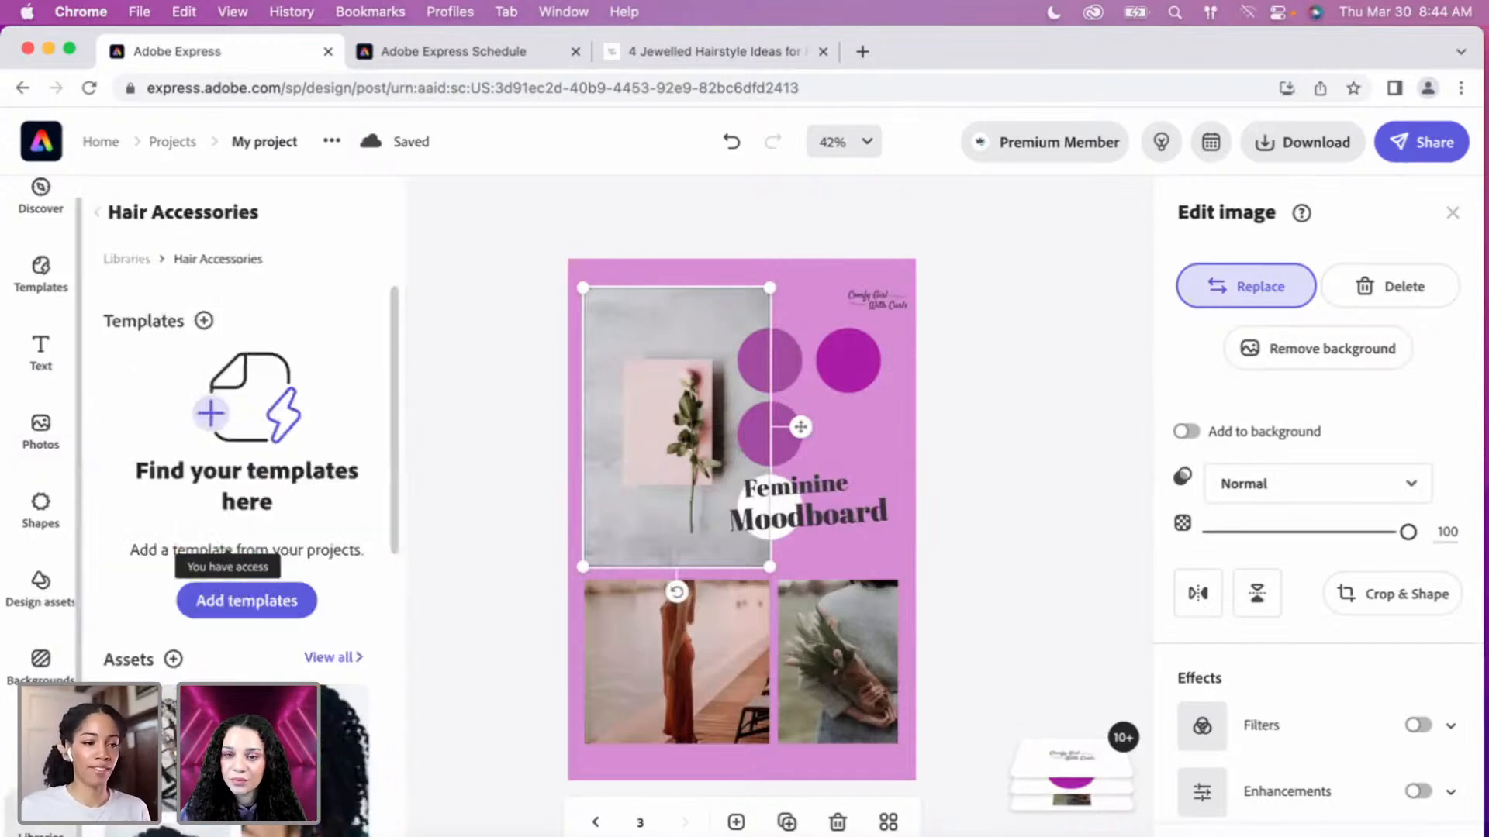
scroll(402, 699, "down", 6)
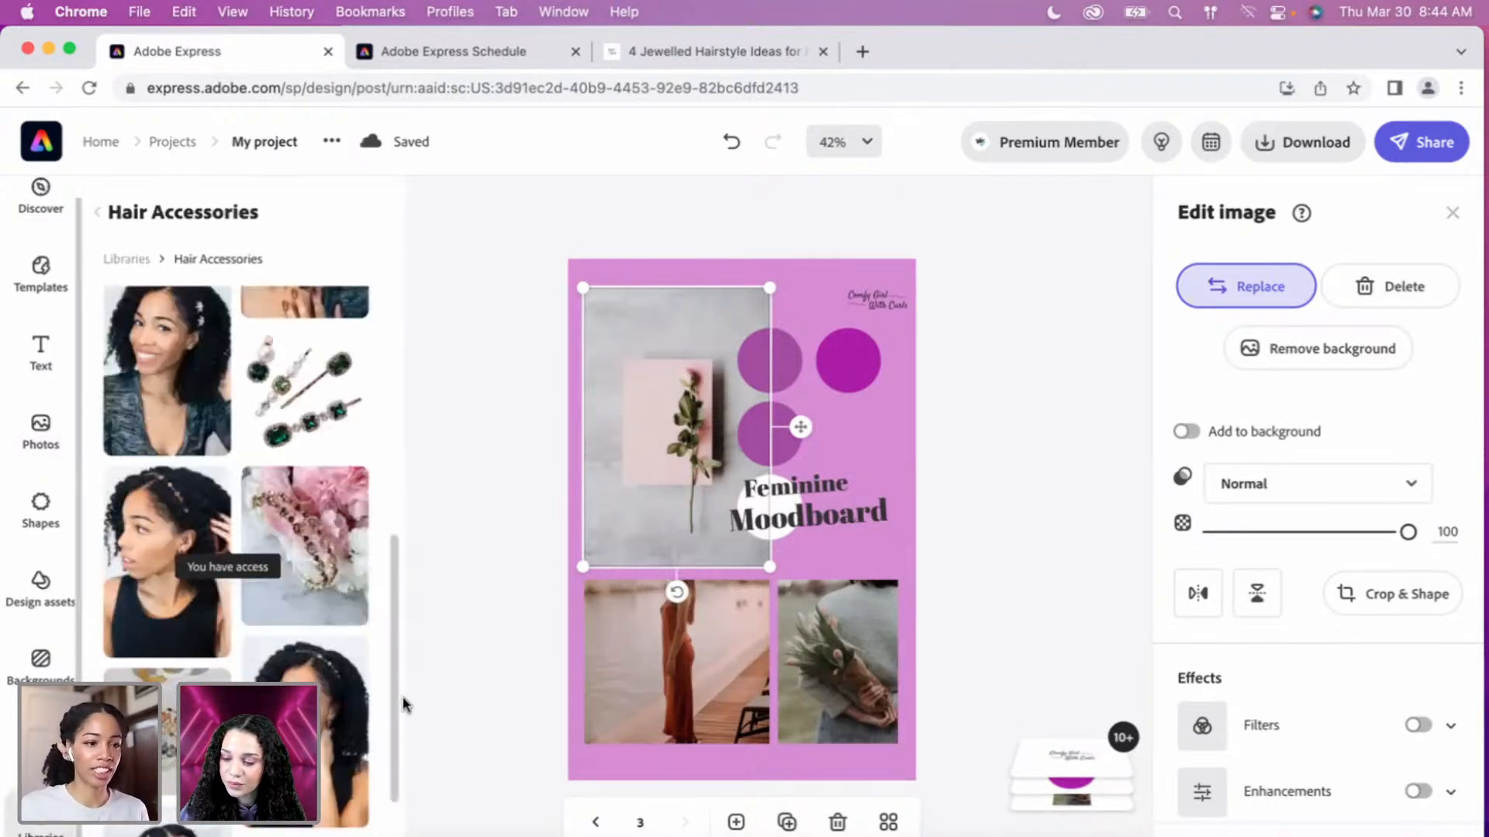
scroll(233, 559, "down", 3)
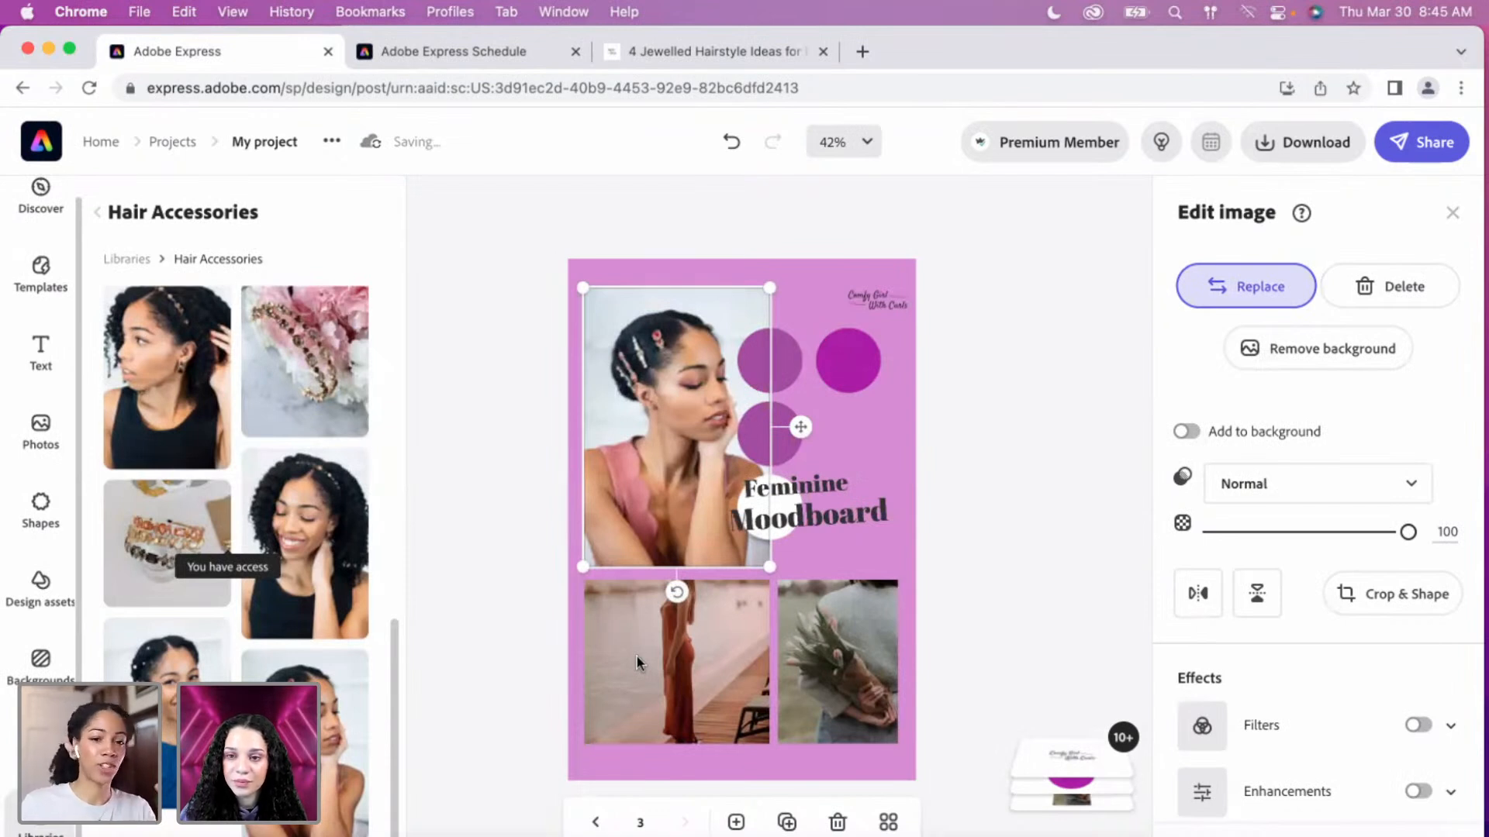
left_click(811, 685)
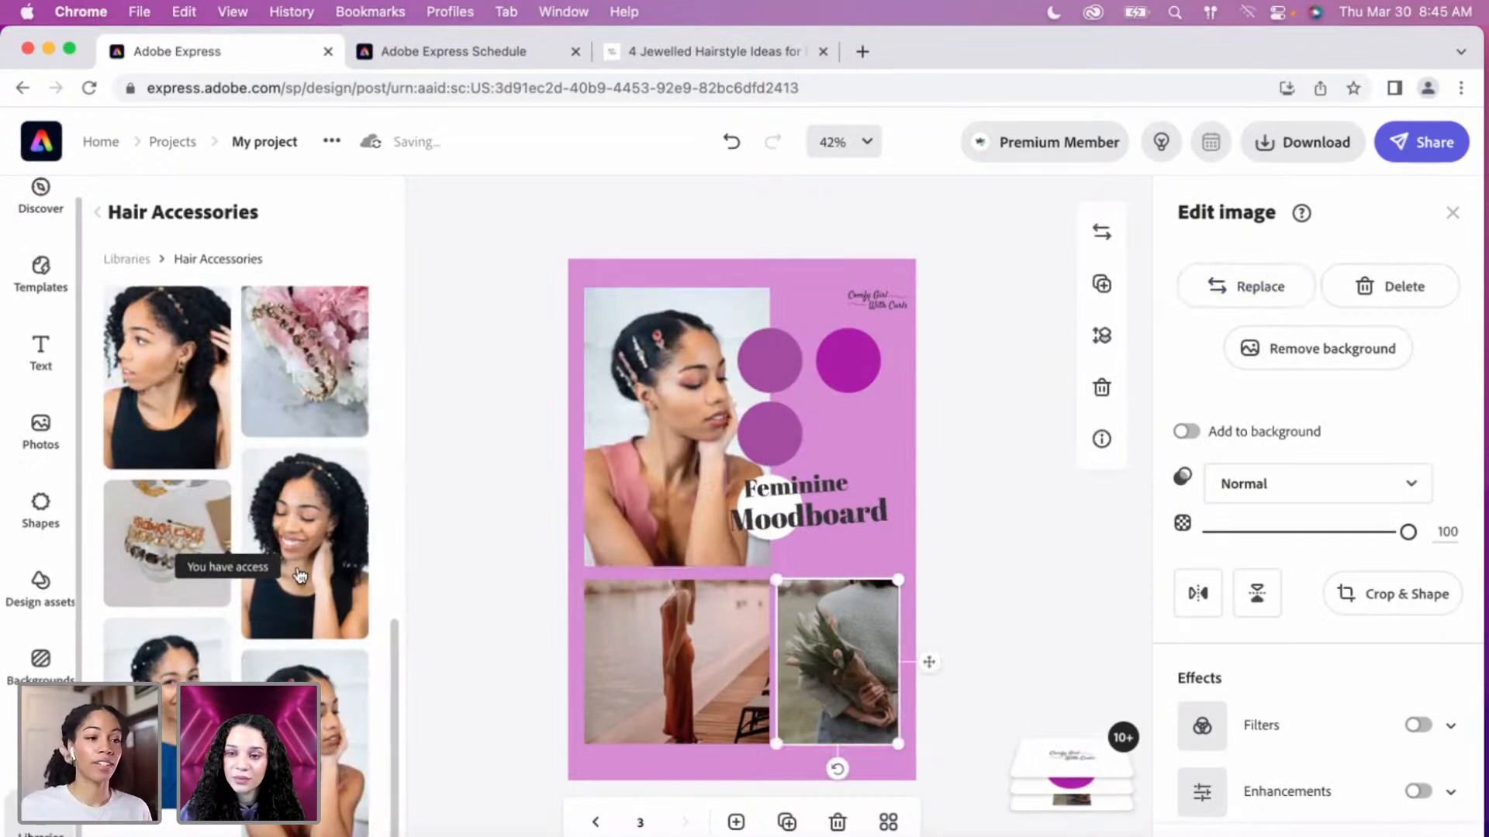
scroll(249, 582, "up", 2)
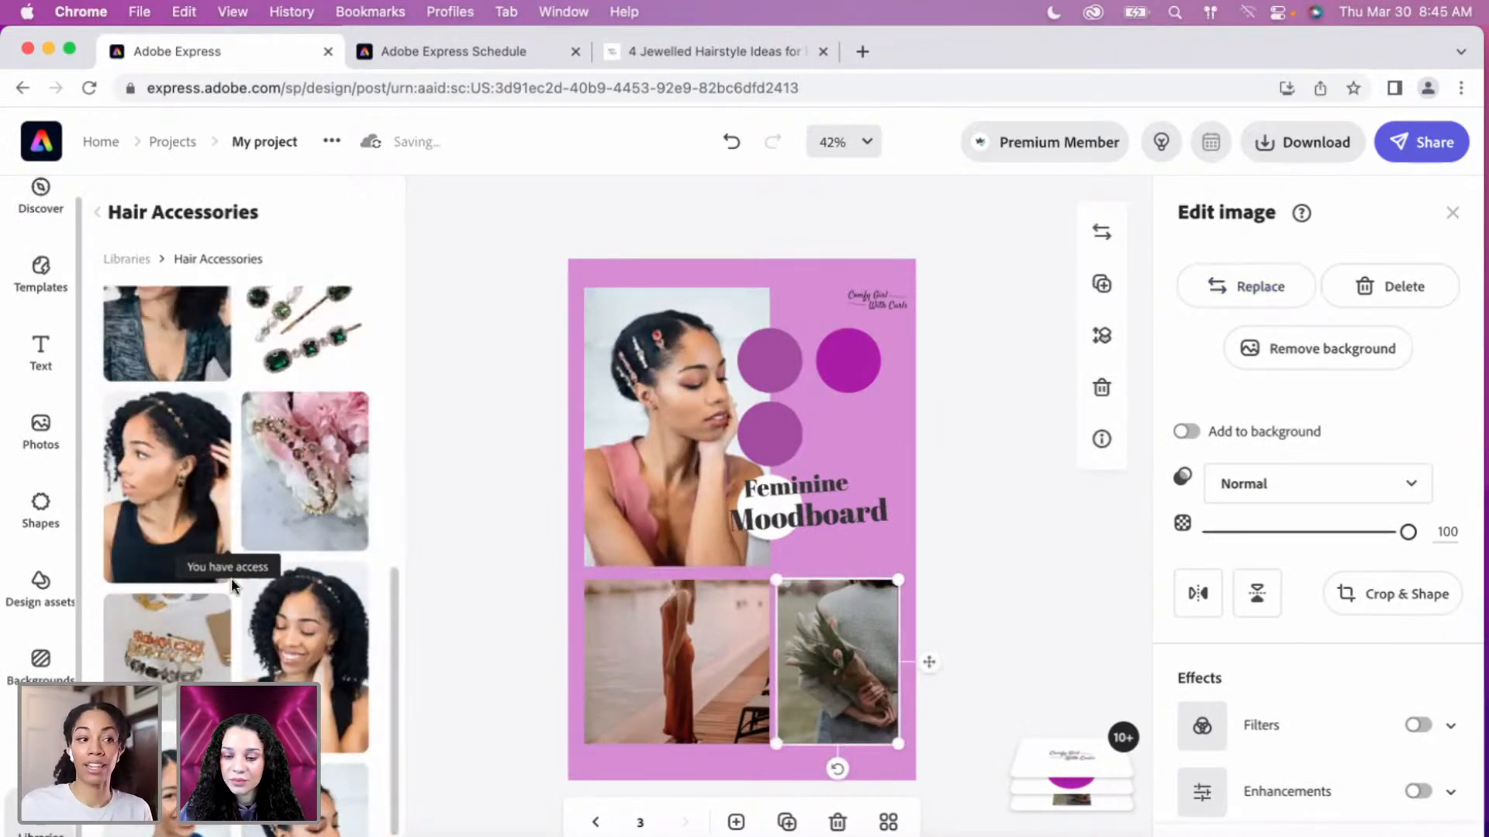
scroll(232, 595, "up", 2)
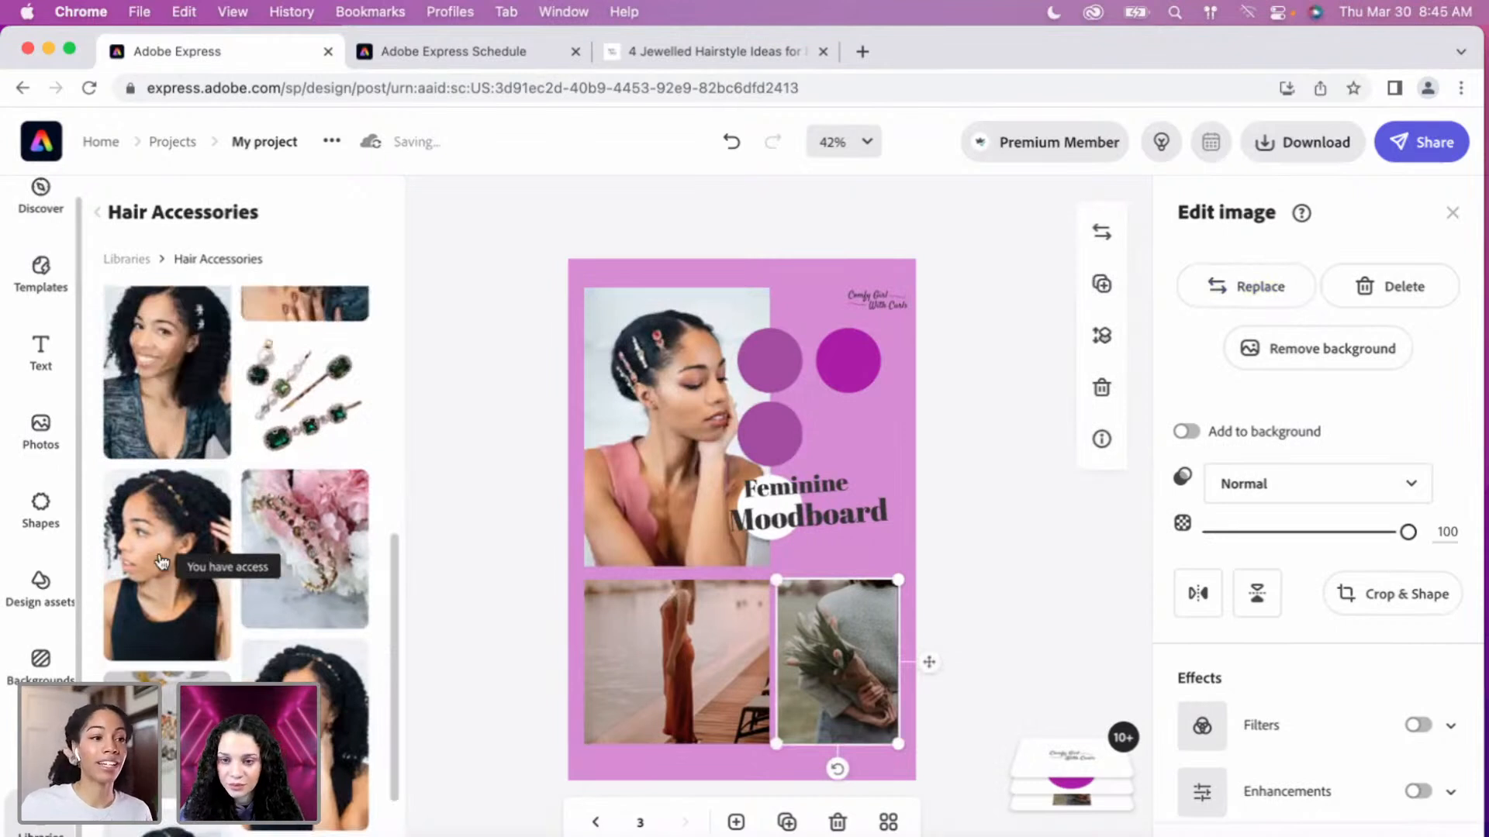
scroll(177, 604, "up", 2)
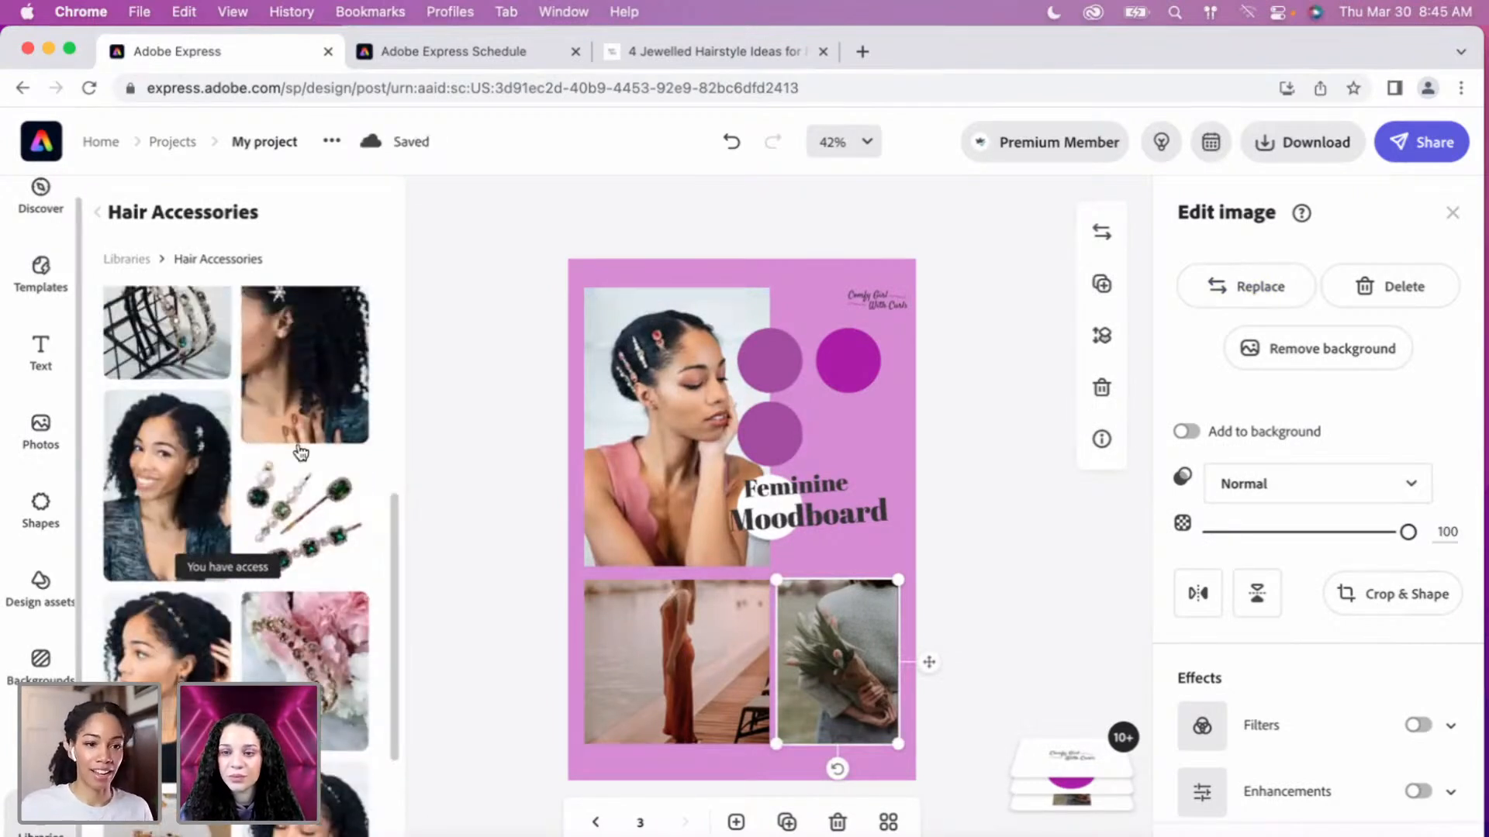
scroll(266, 445, "up", 3)
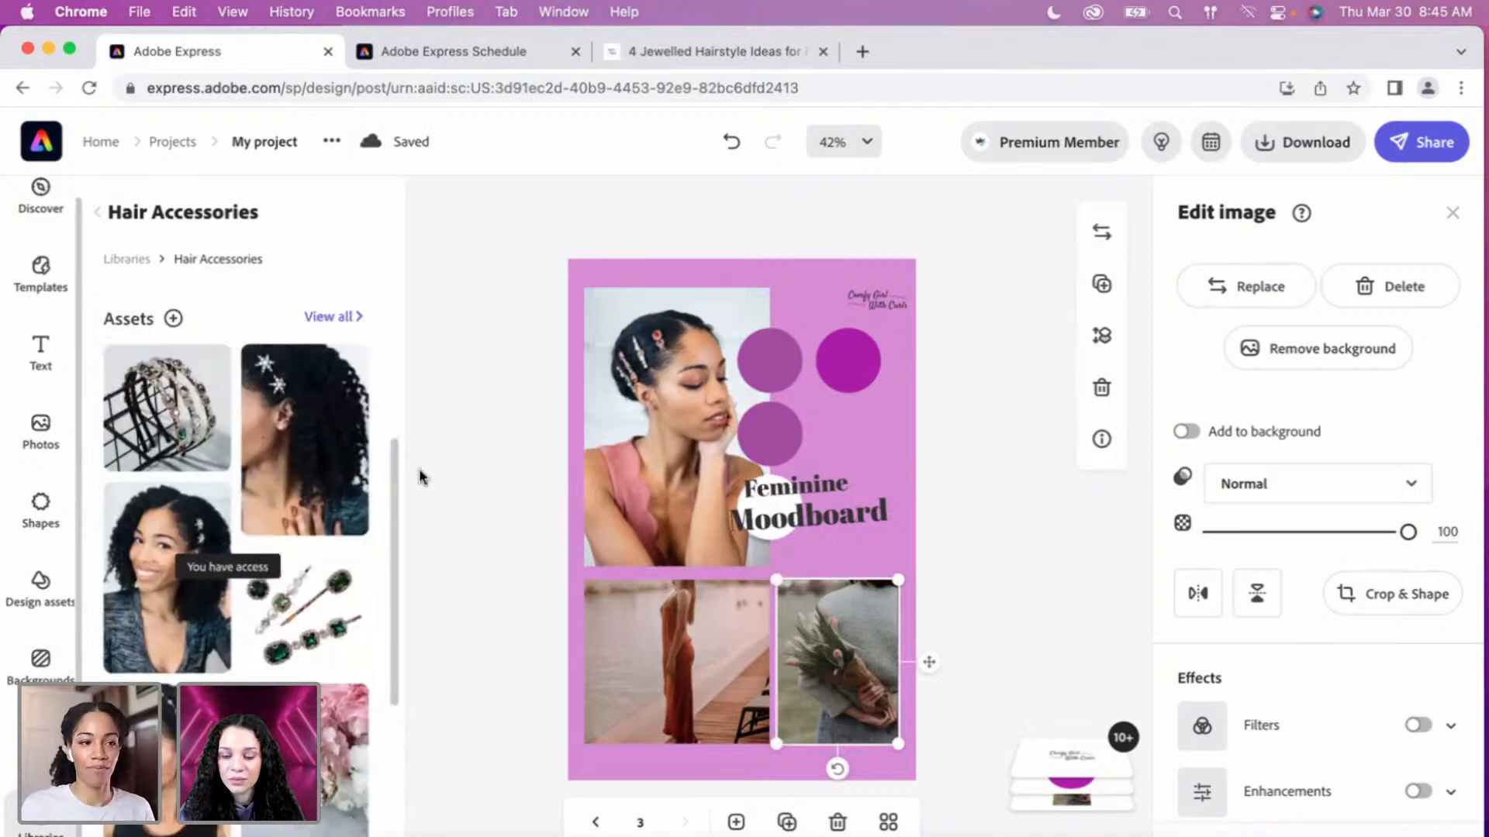
key("Tab")
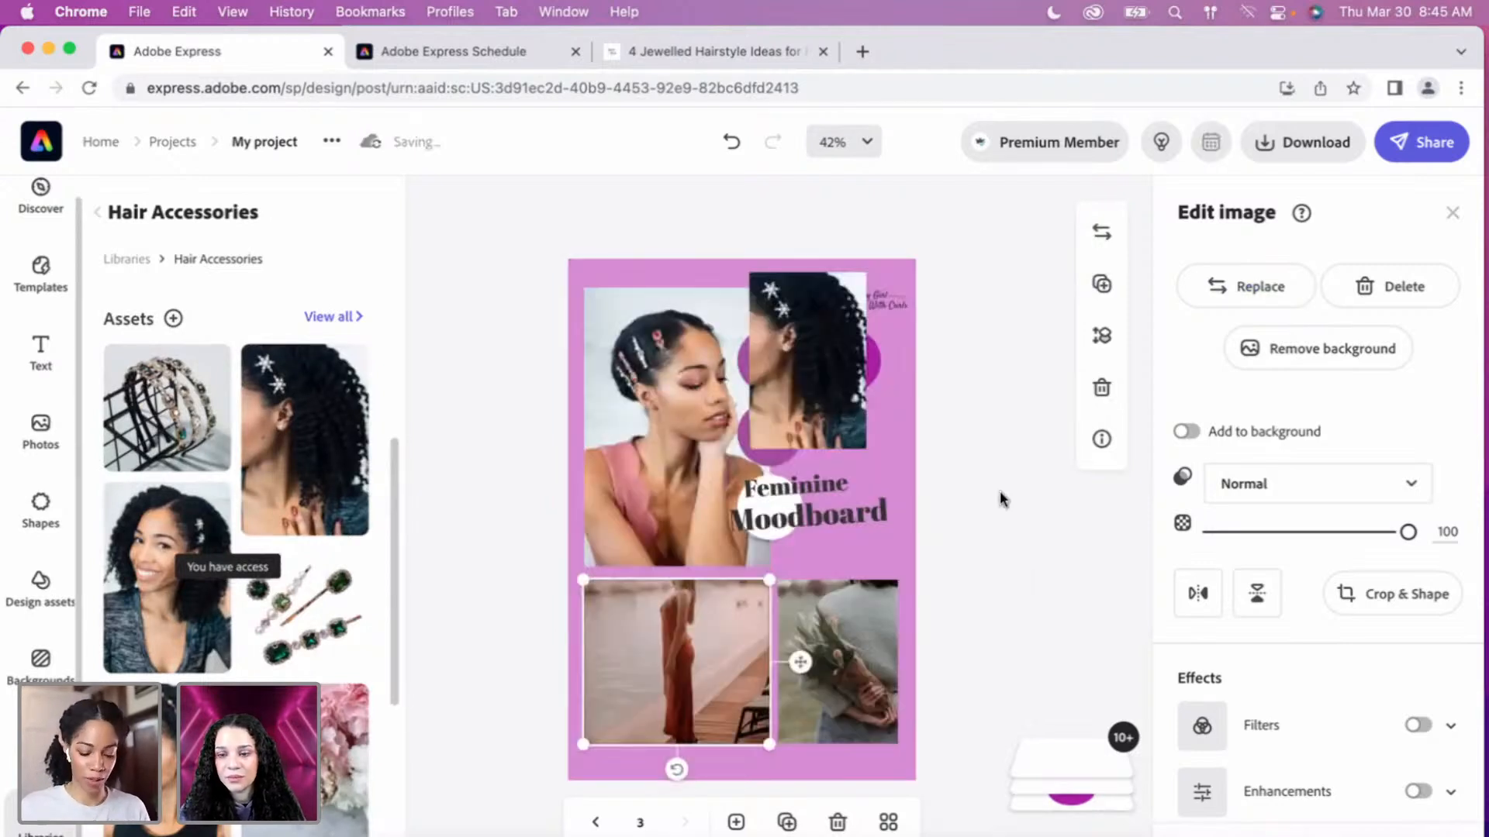
left_click(864, 401)
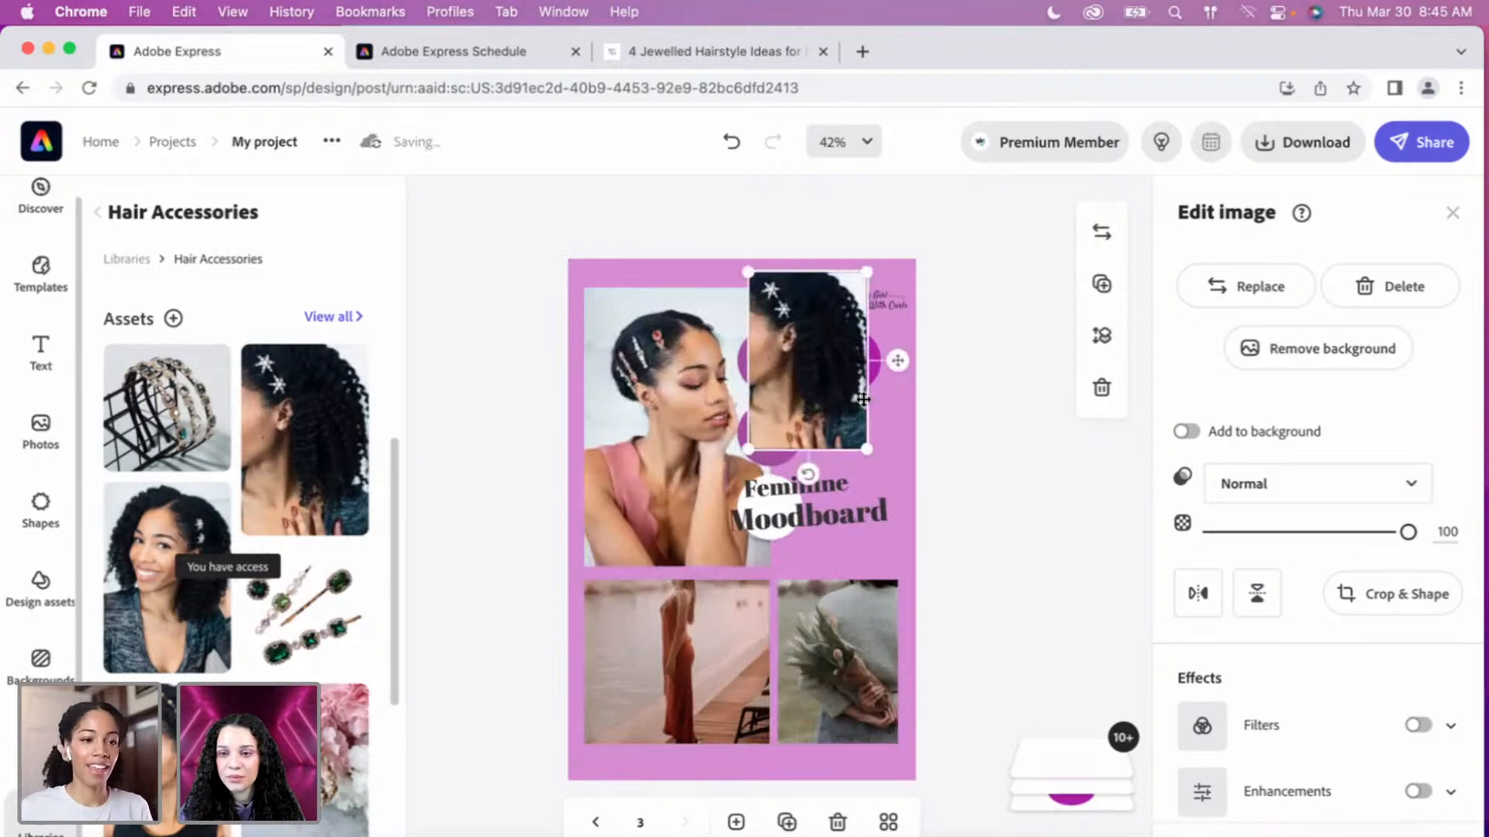
Replace the photo of the red dress by the water with the star hair-clip close-up from the Hair Accessories library.
left_click(685, 686)
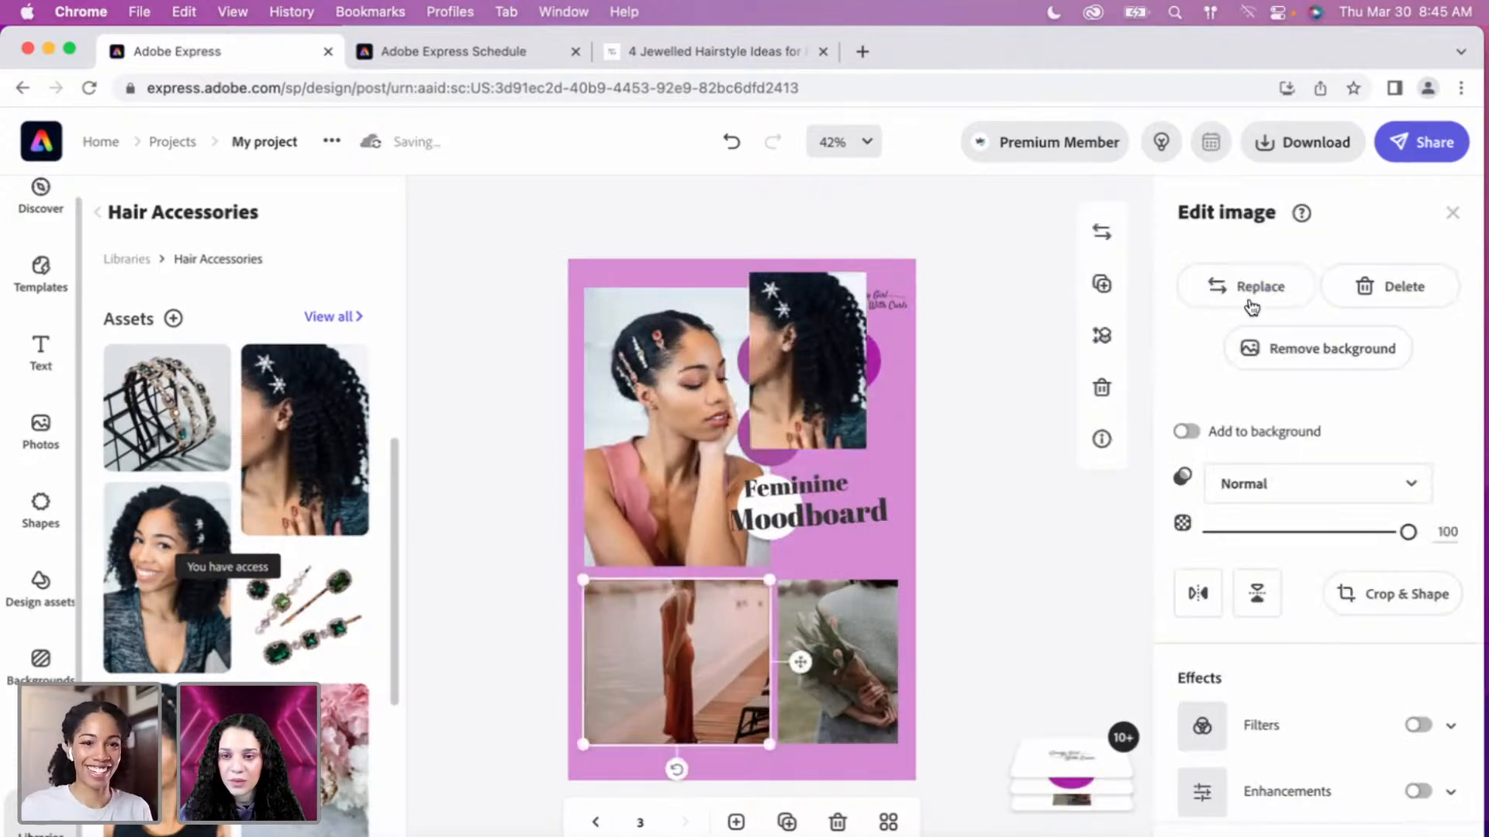
left_click(1247, 295)
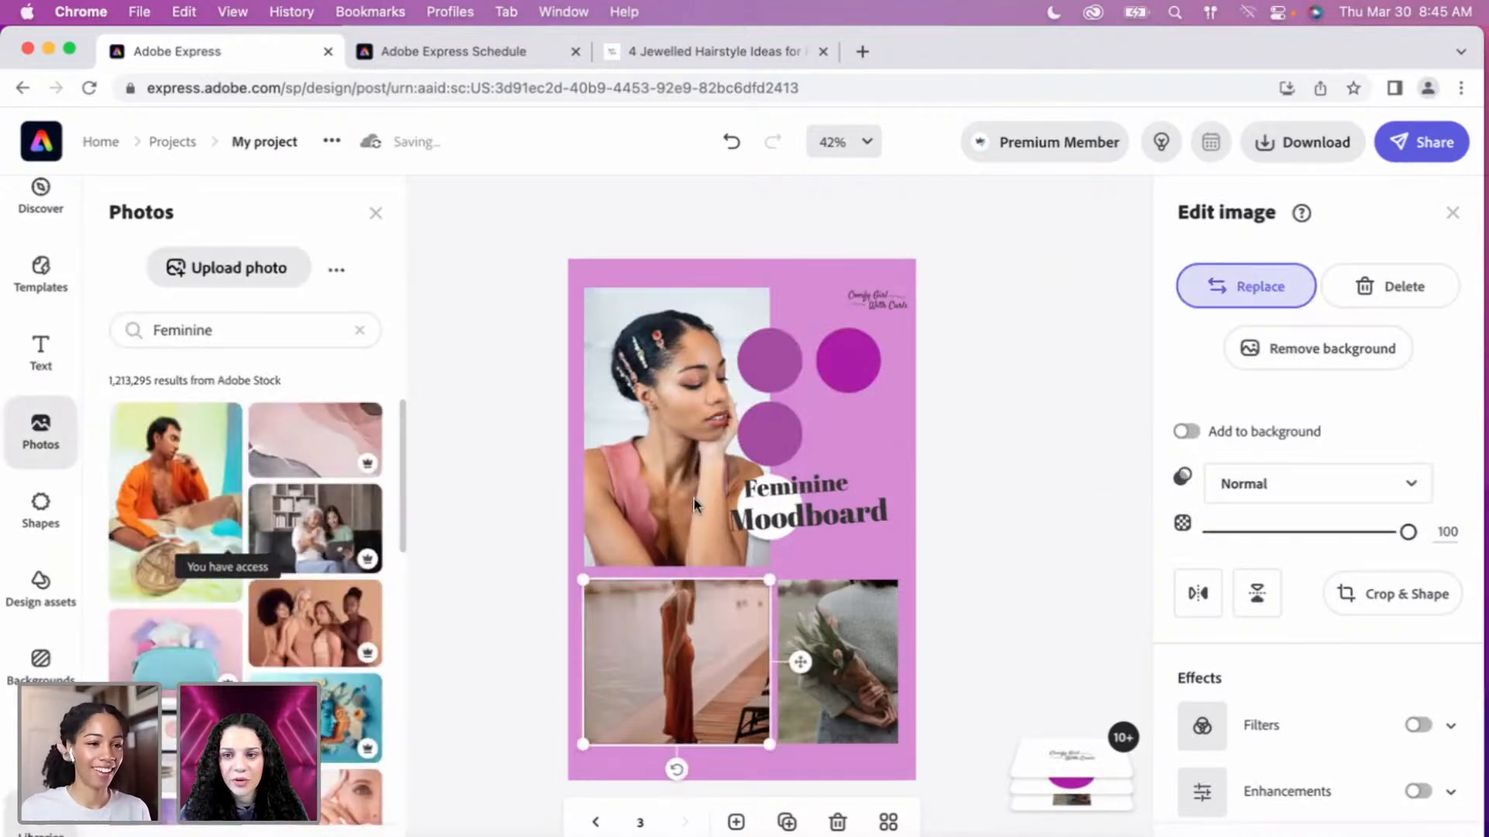
left_click(40, 818)
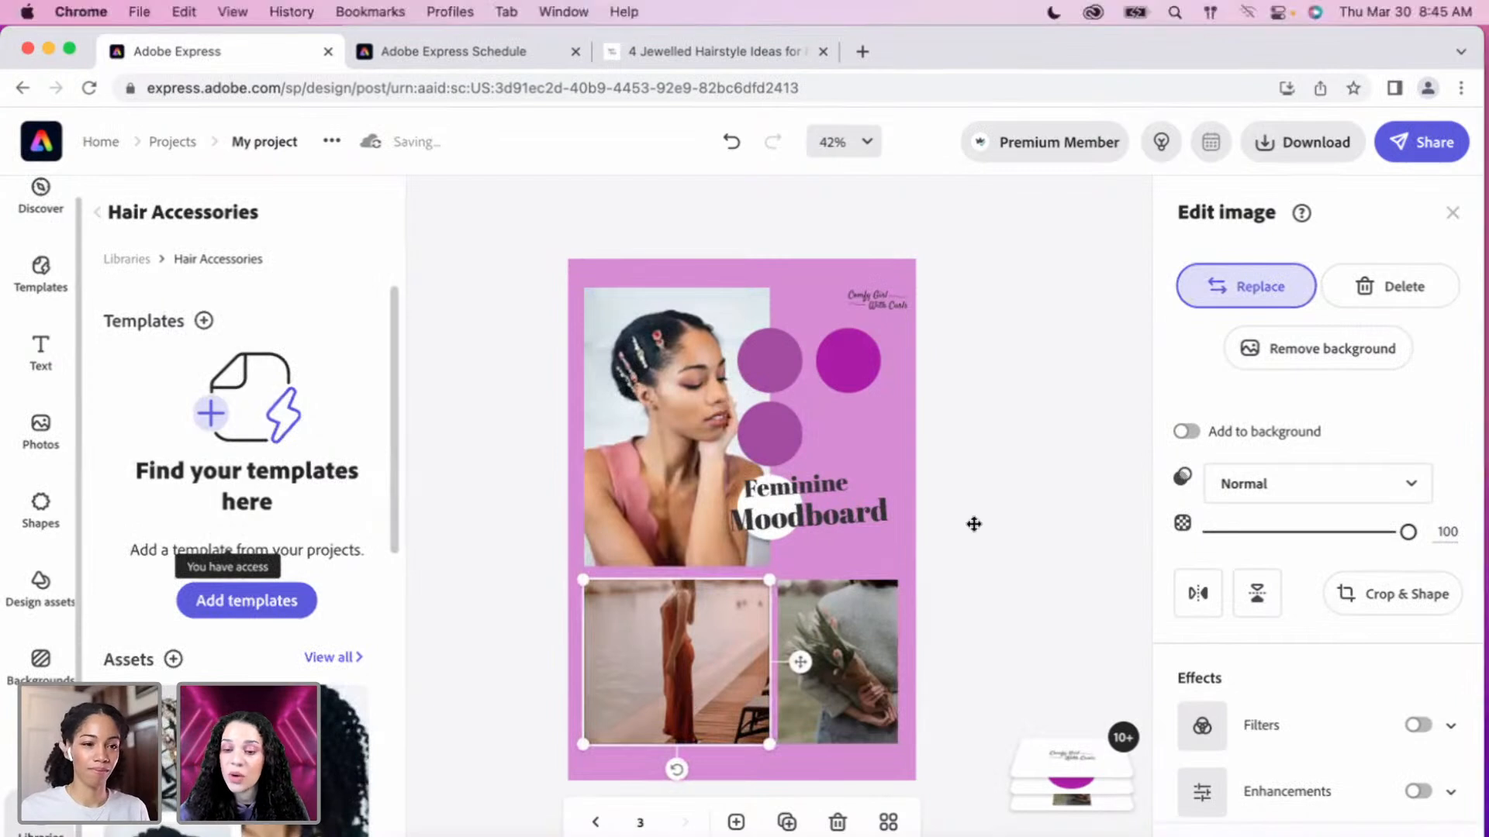
left_click_drag(322, 770, 651, 660)
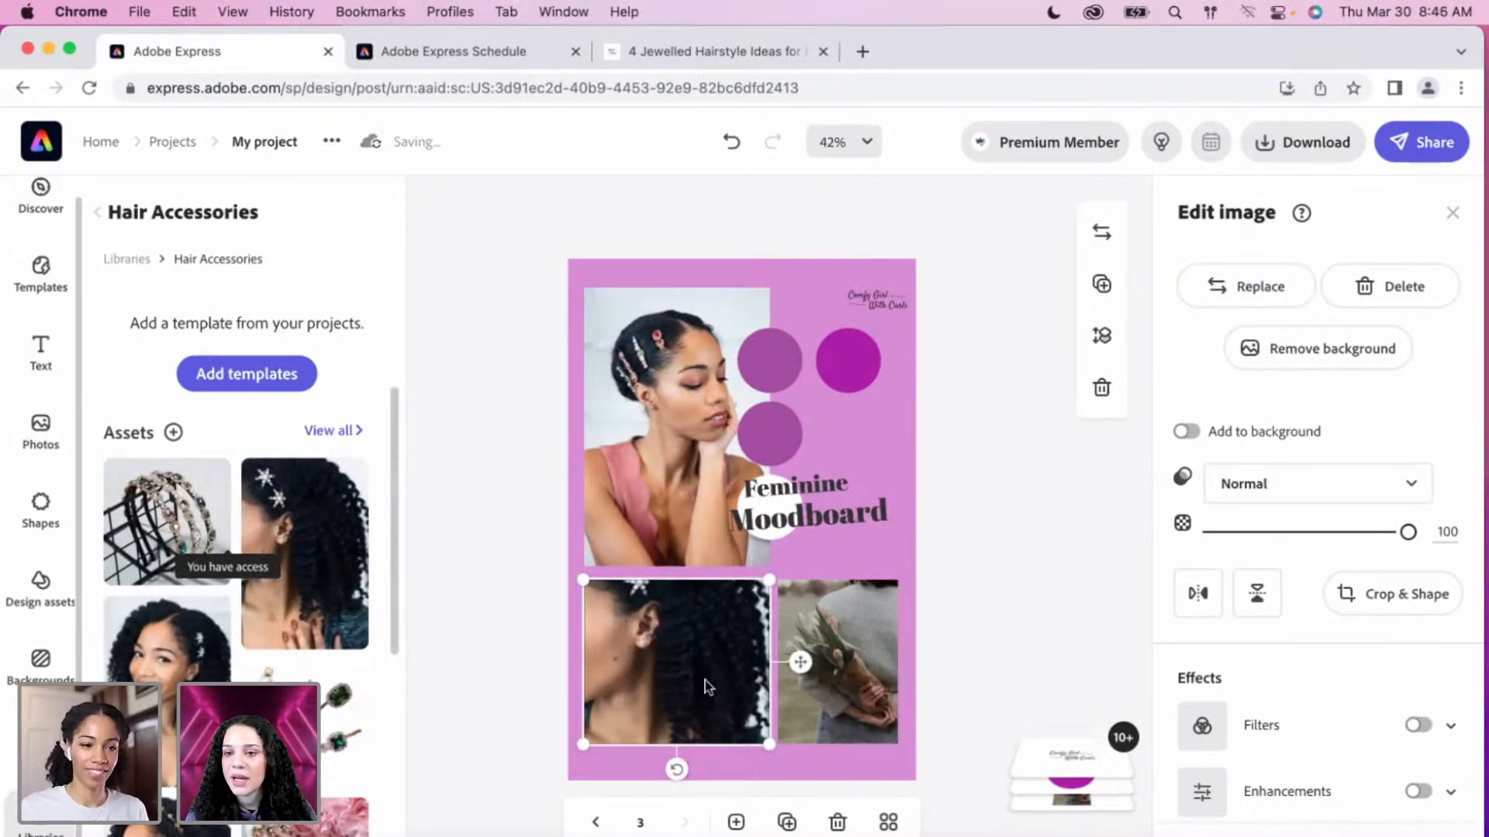
Shift the star hair-clip photo inside its crop frame to include both clips, with the crop scale at 1.
left_click_drag(675, 675, 764, 681)
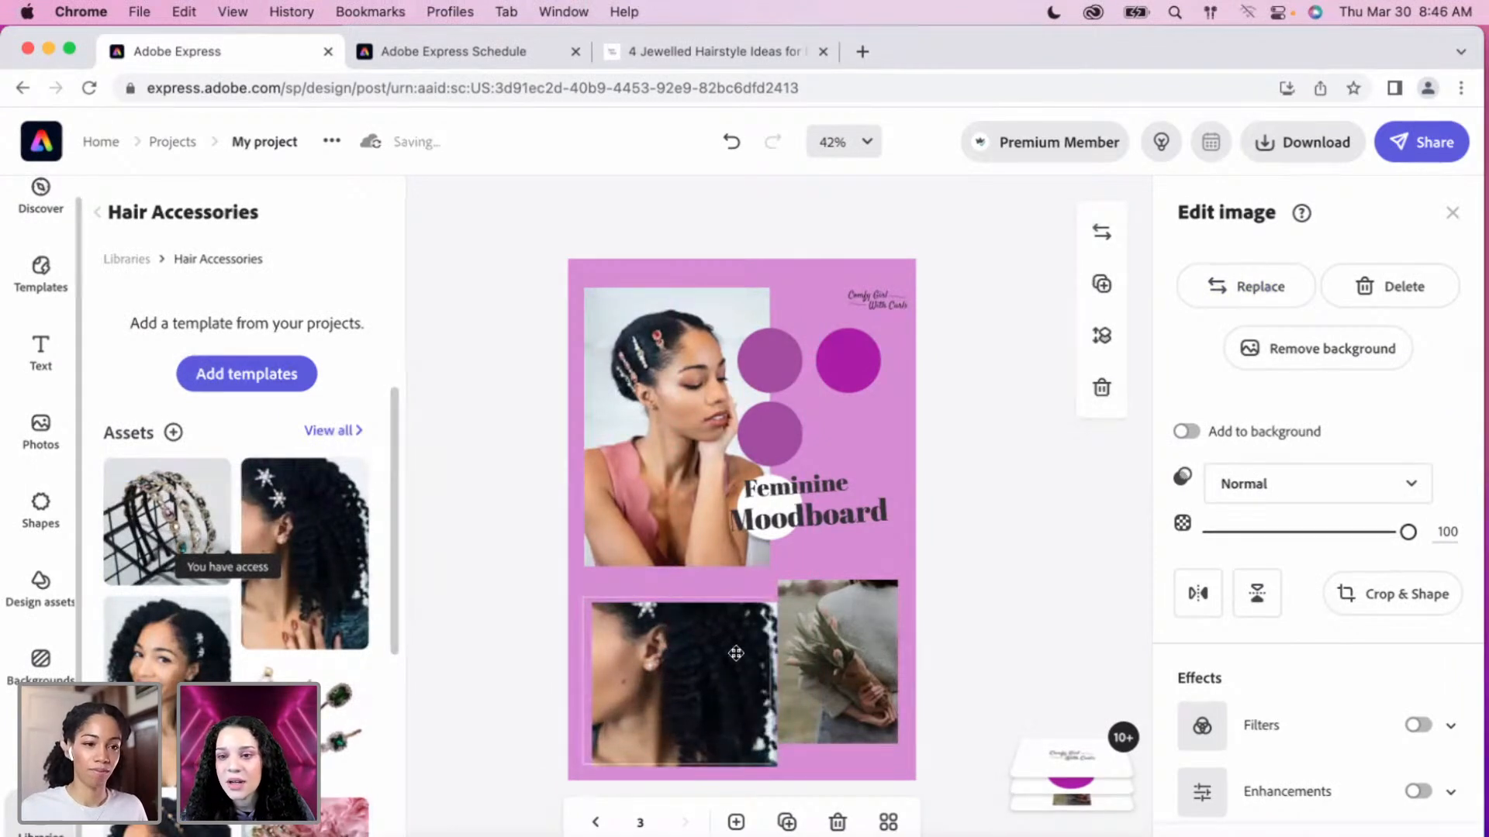
key("super+z")
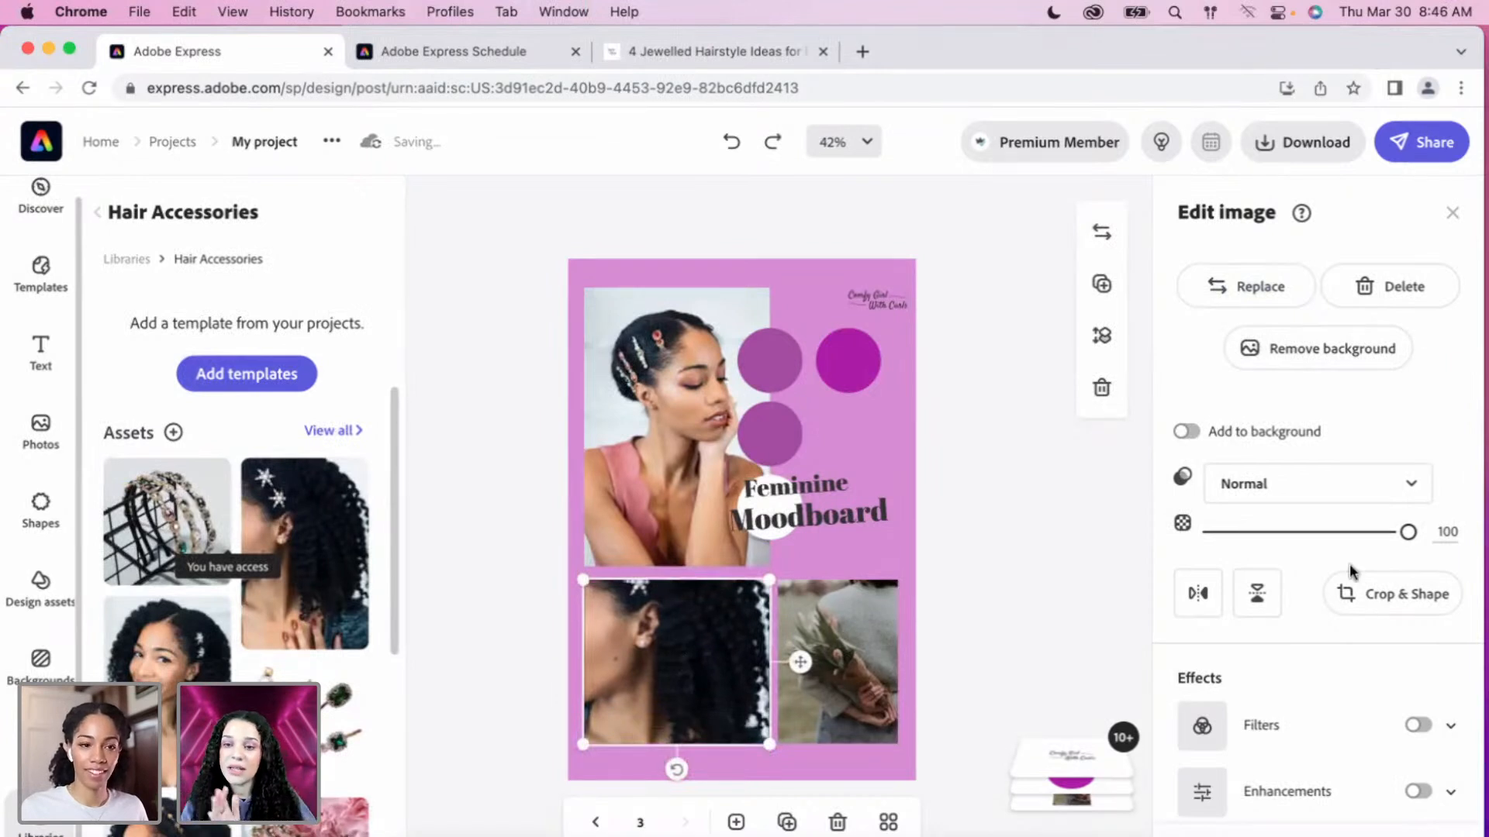
double_click(702, 679)
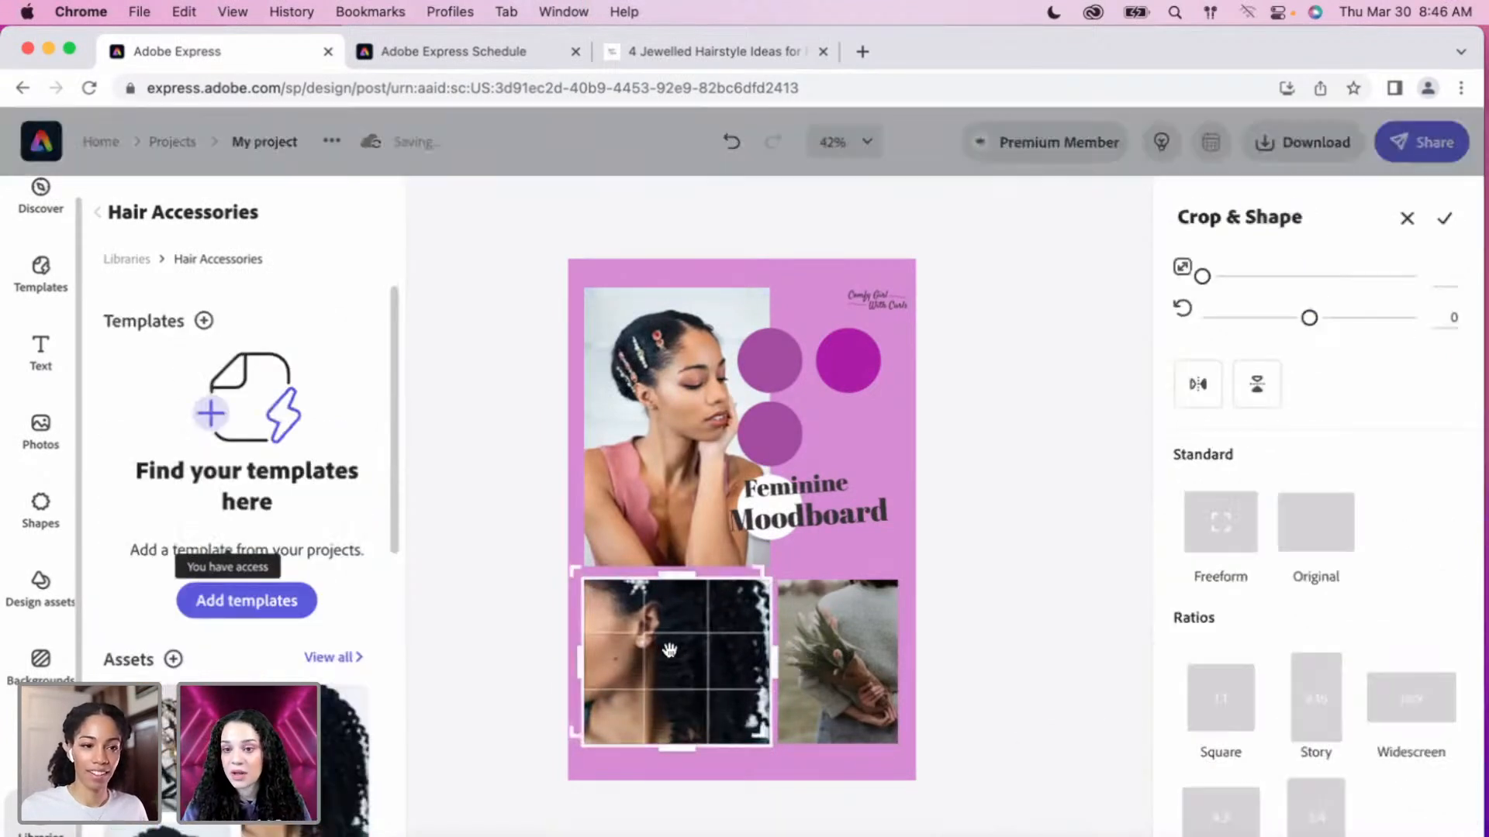
left_click_drag(680, 684, 687, 741)
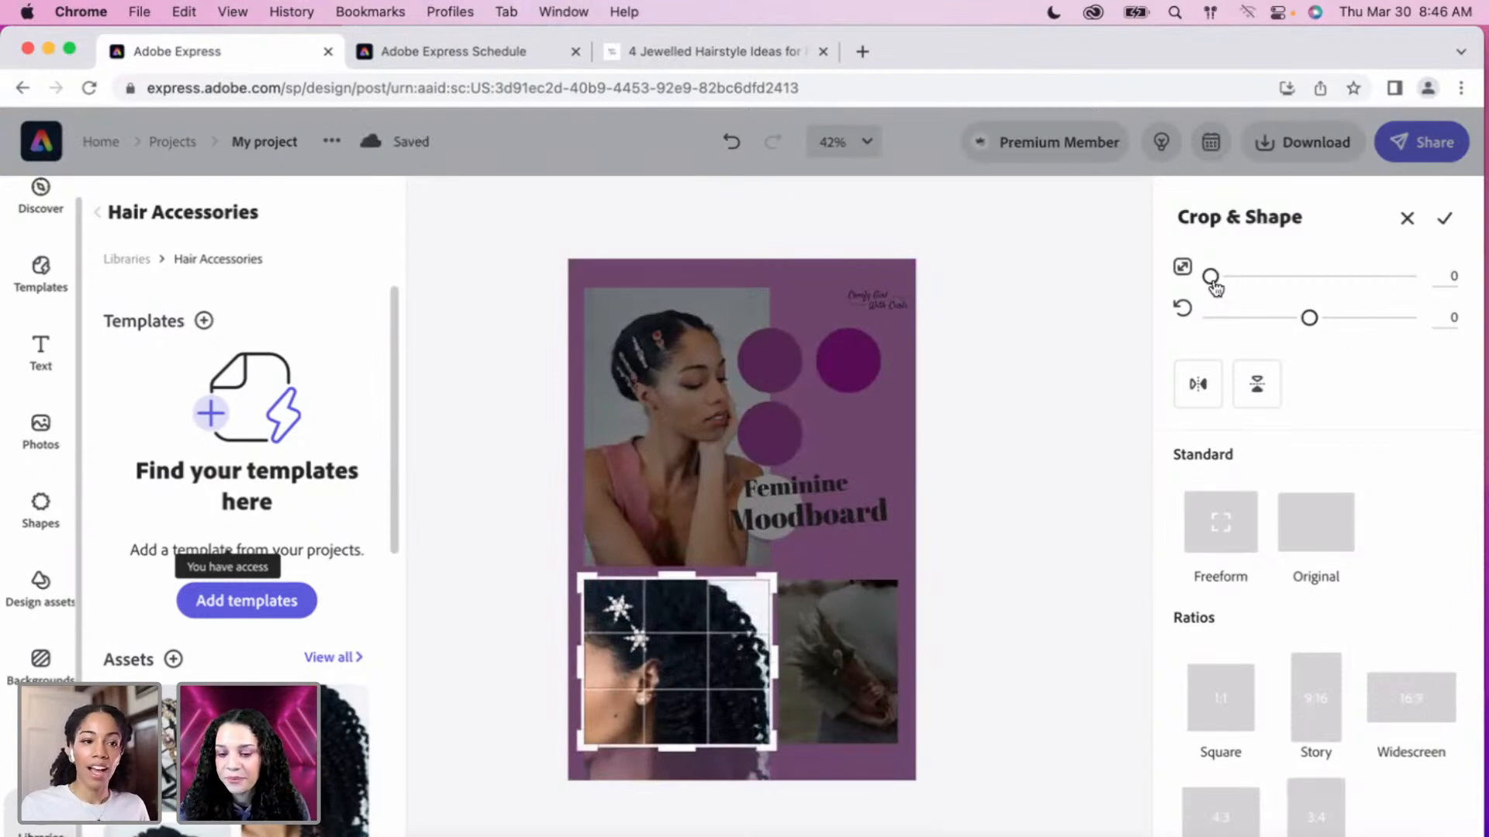
left_click_drag(1209, 281, 1212, 277)
left_click_drag(703, 693, 714, 700)
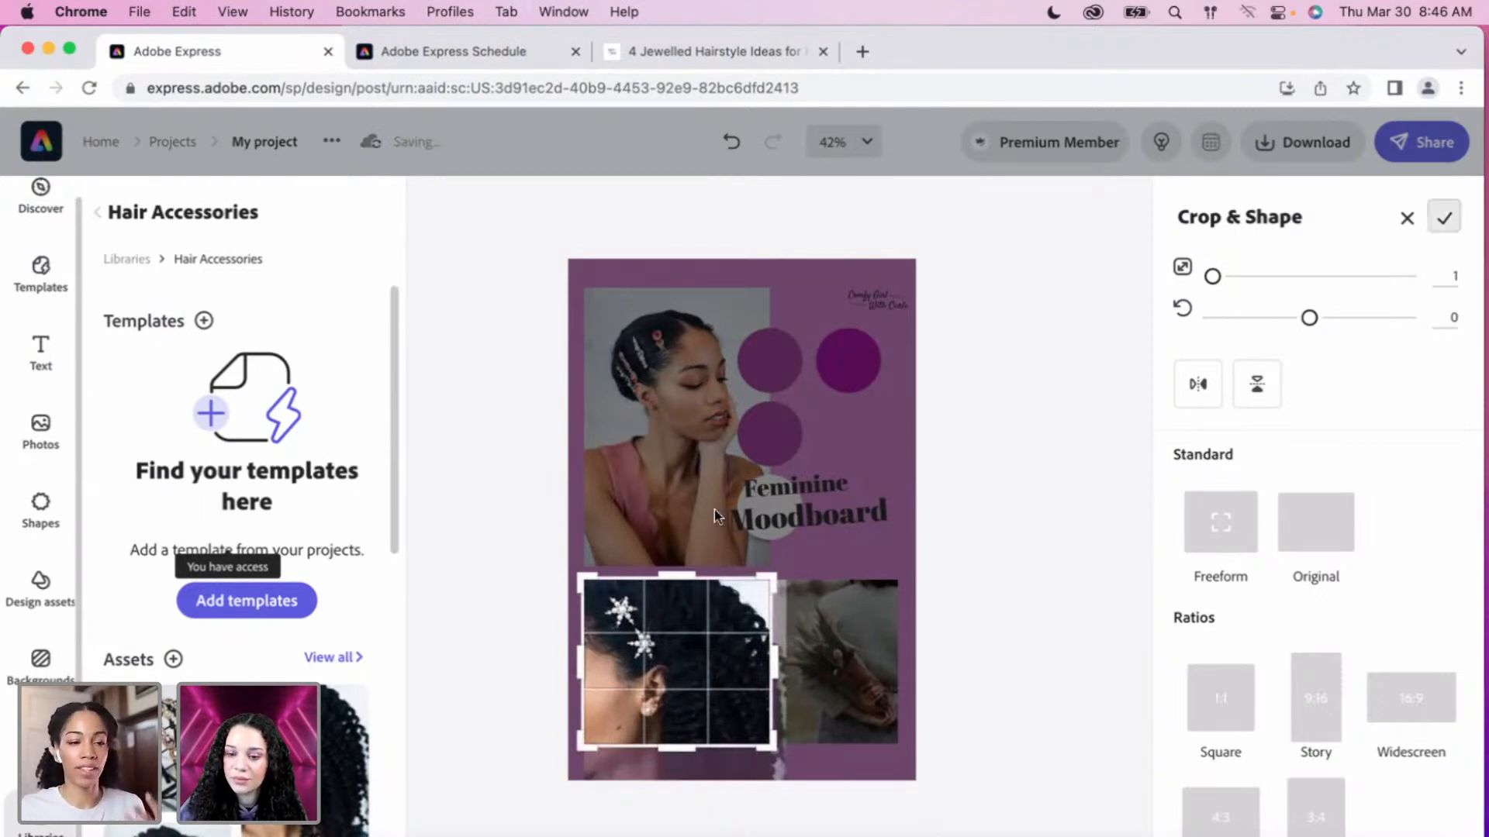
left_click(790, 542)
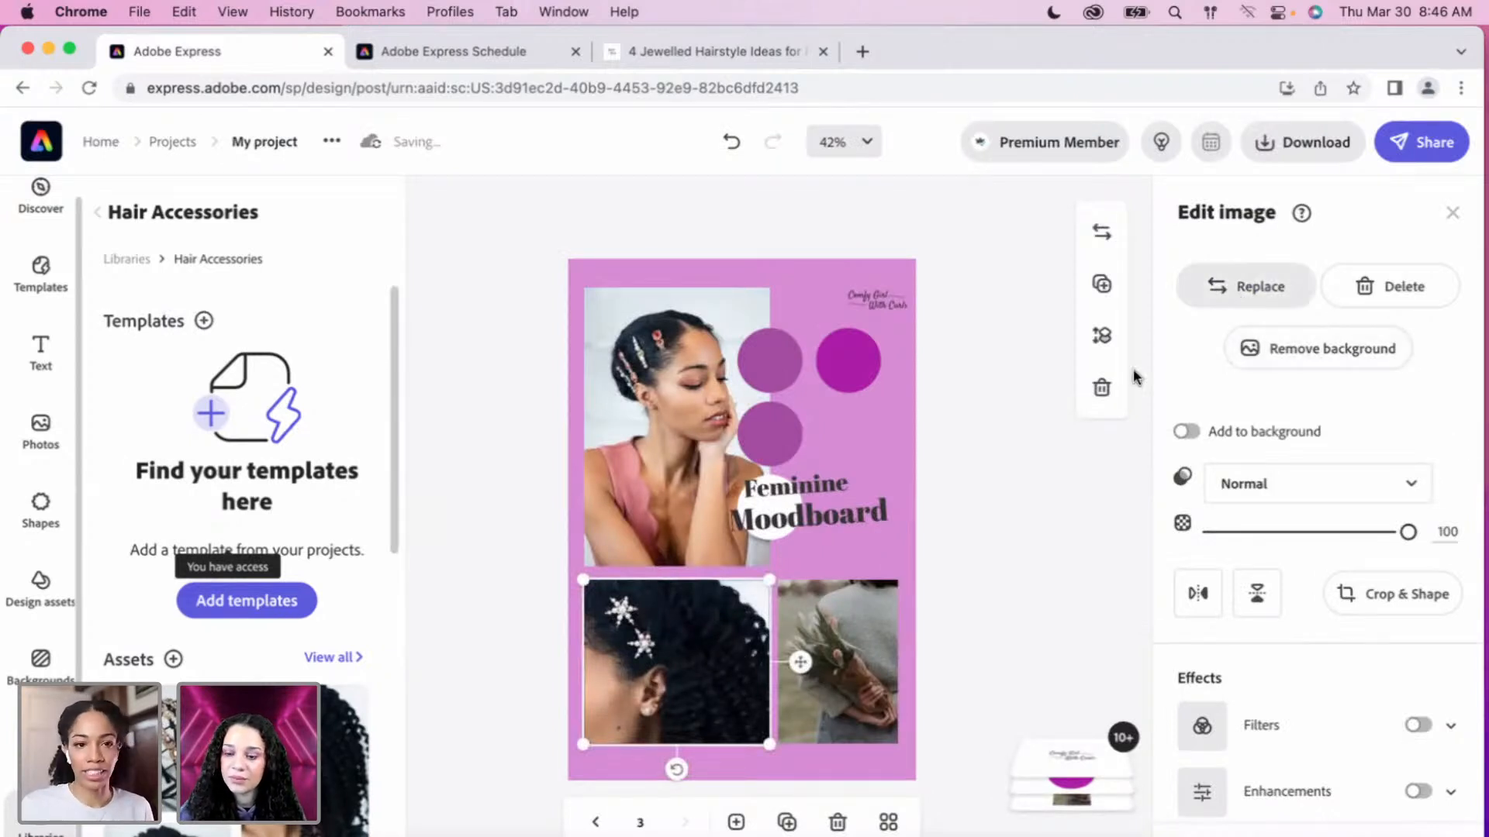
Crop the star hair-clip photo tighter at scale 6 and reposition it around the two star clips.
left_click(1389, 594)
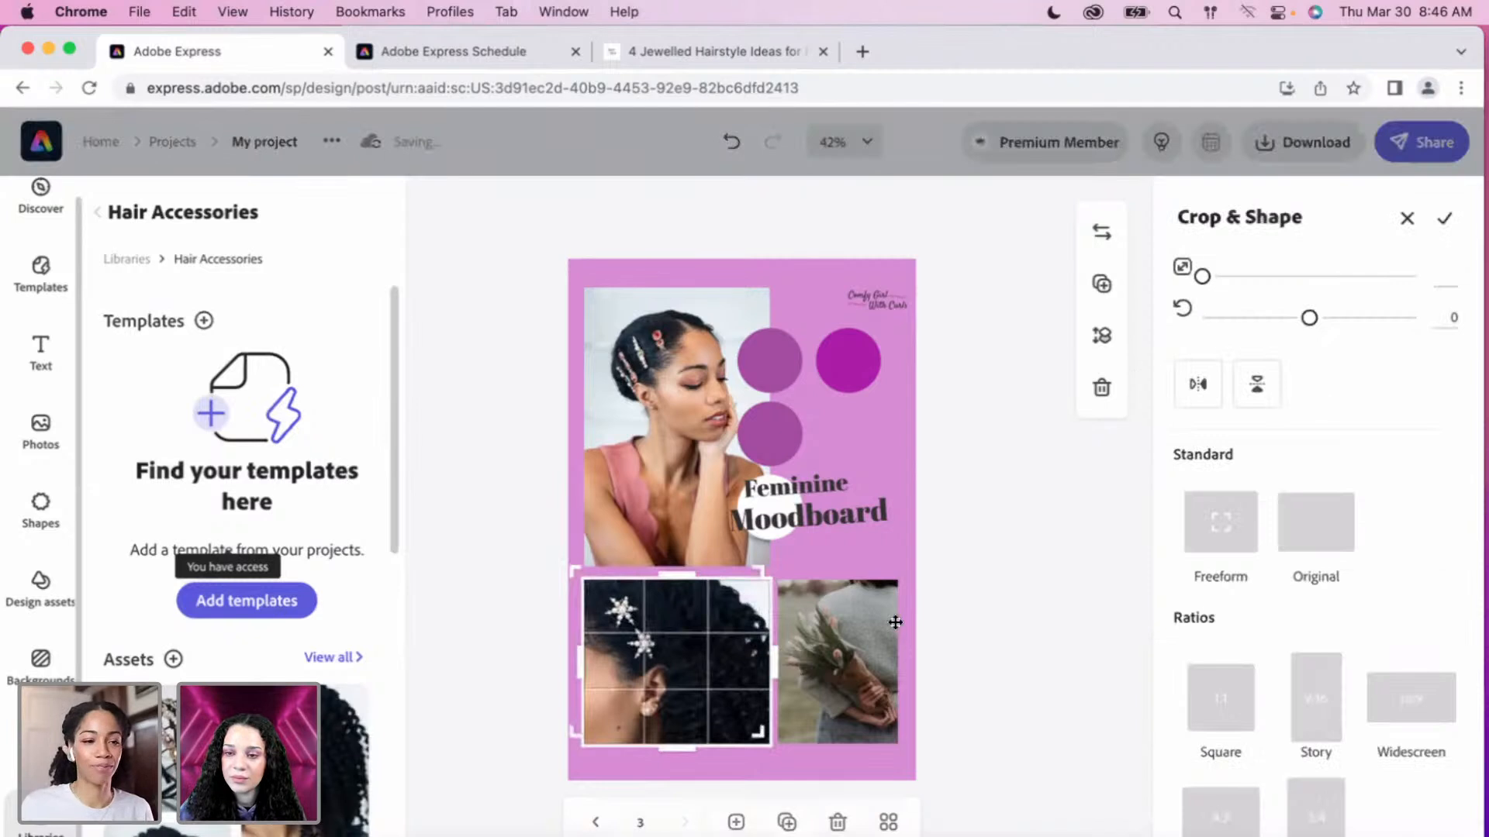
left_click(1233, 277)
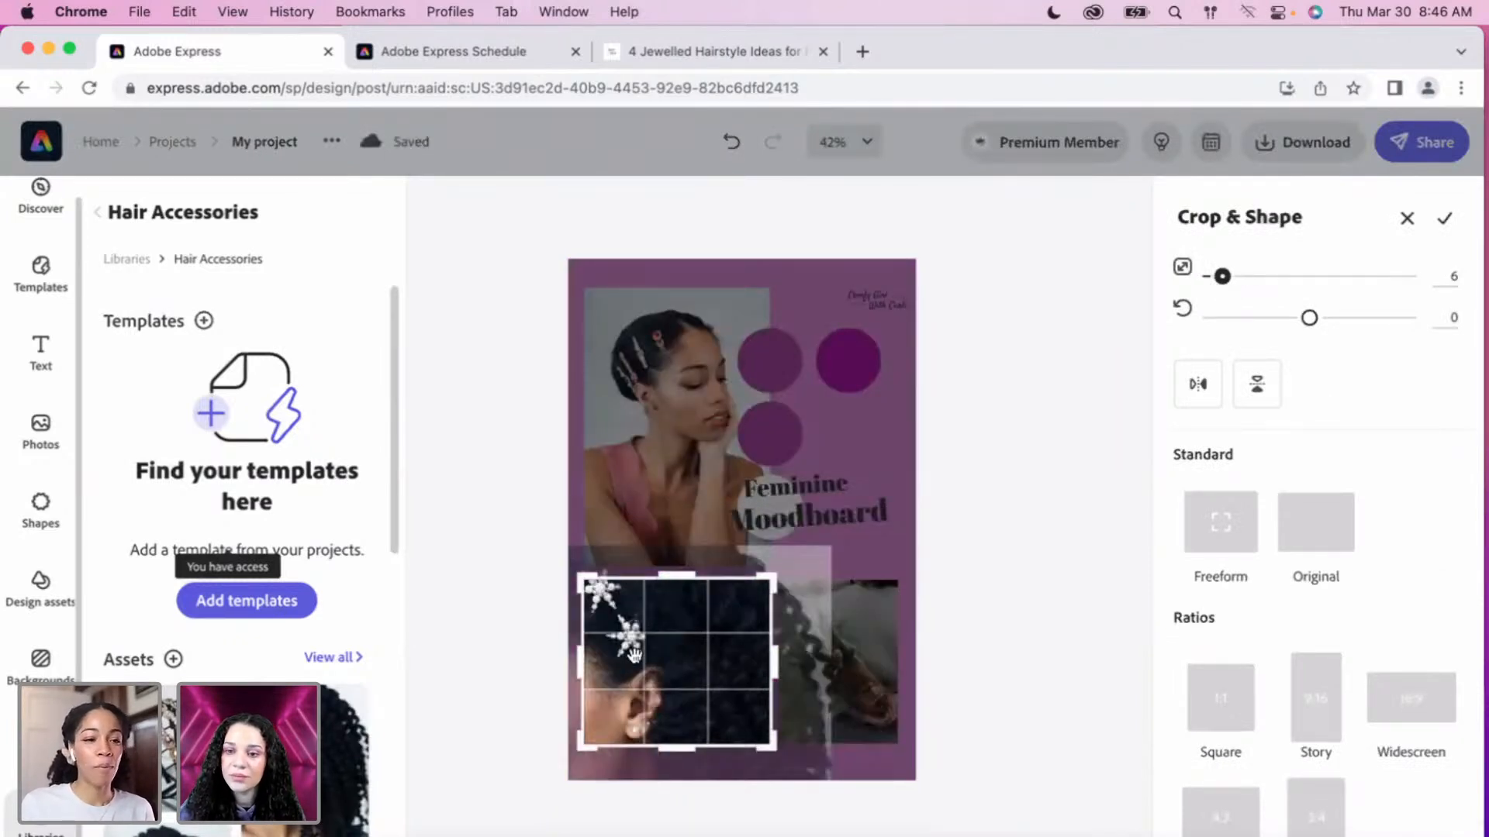
left_click_drag(739, 672, 743, 676)
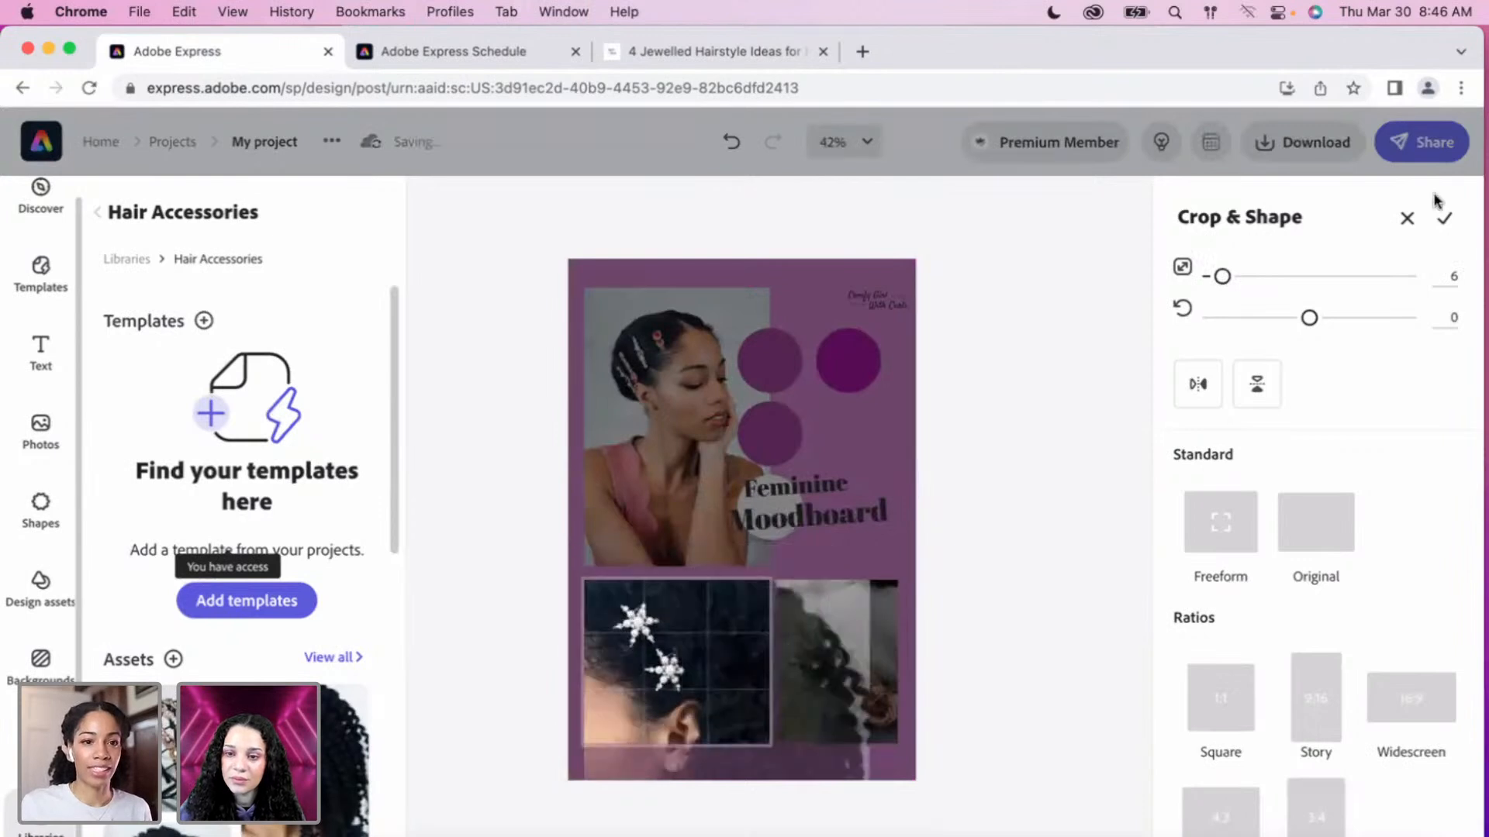
left_click(1444, 217)
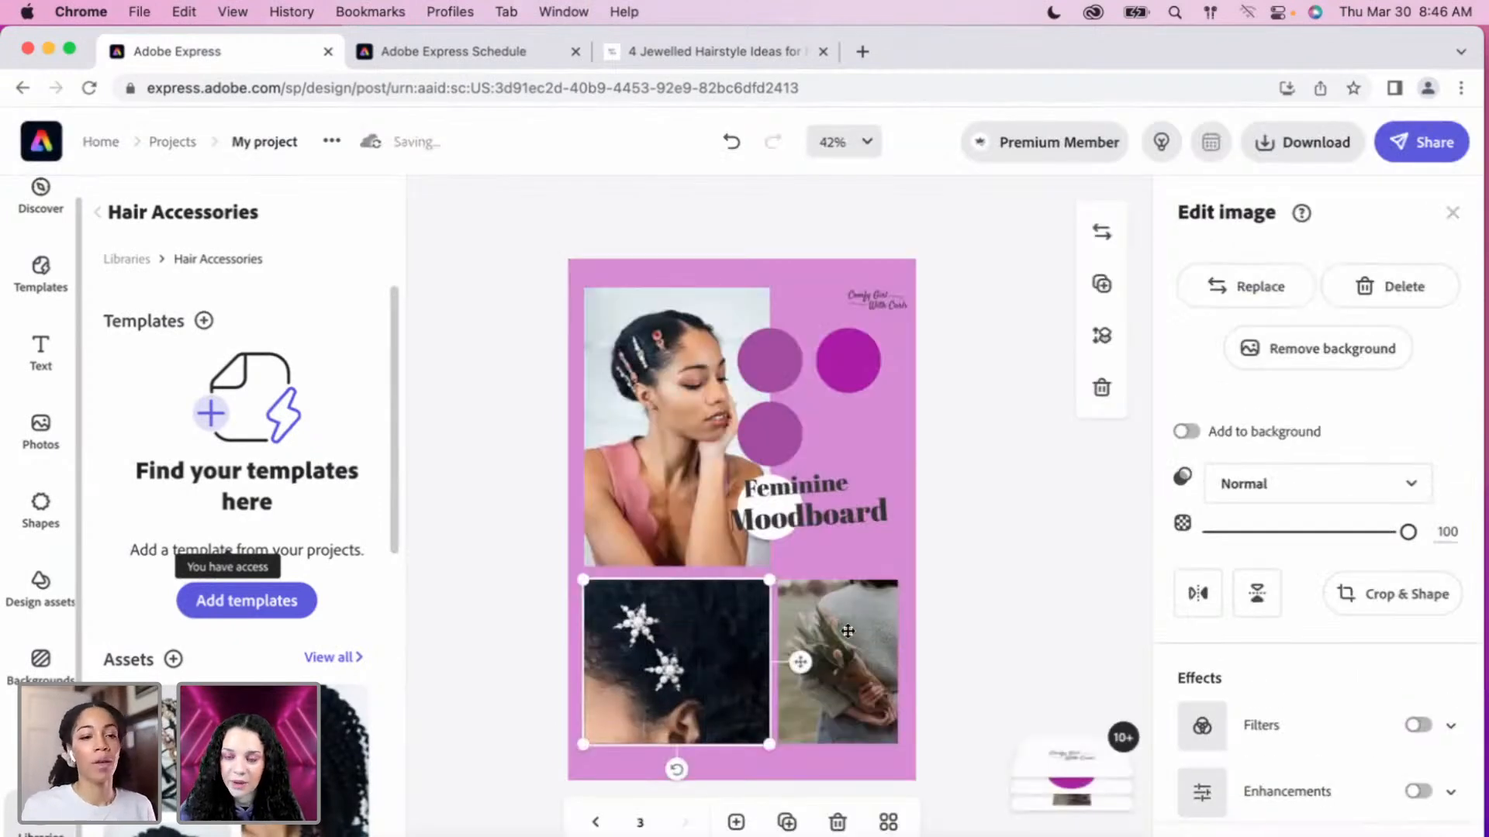
left_click(847, 633)
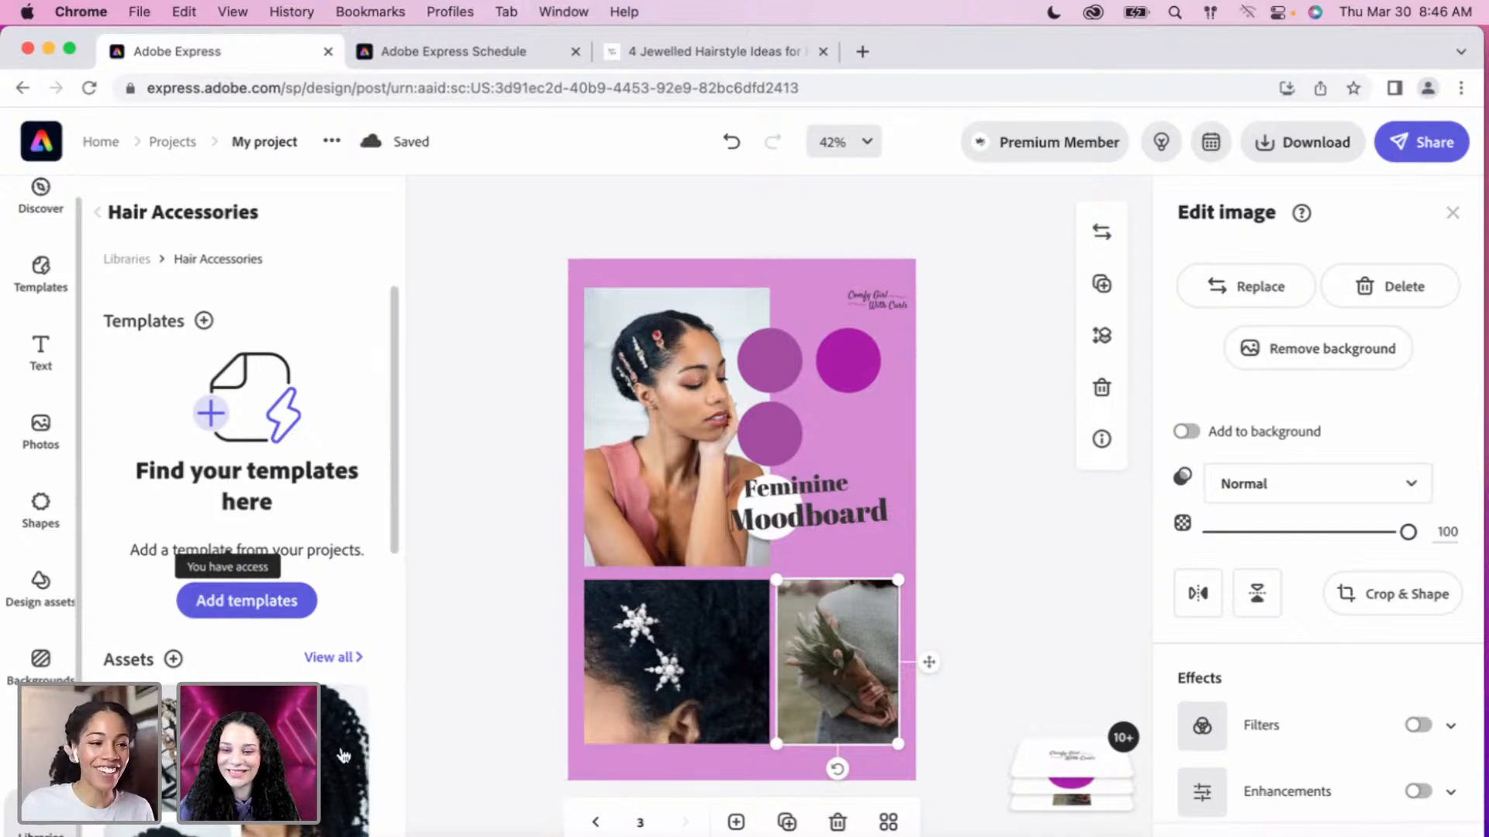
scroll(344, 756, "down", 5)
scroll(146, 663, "down", 3)
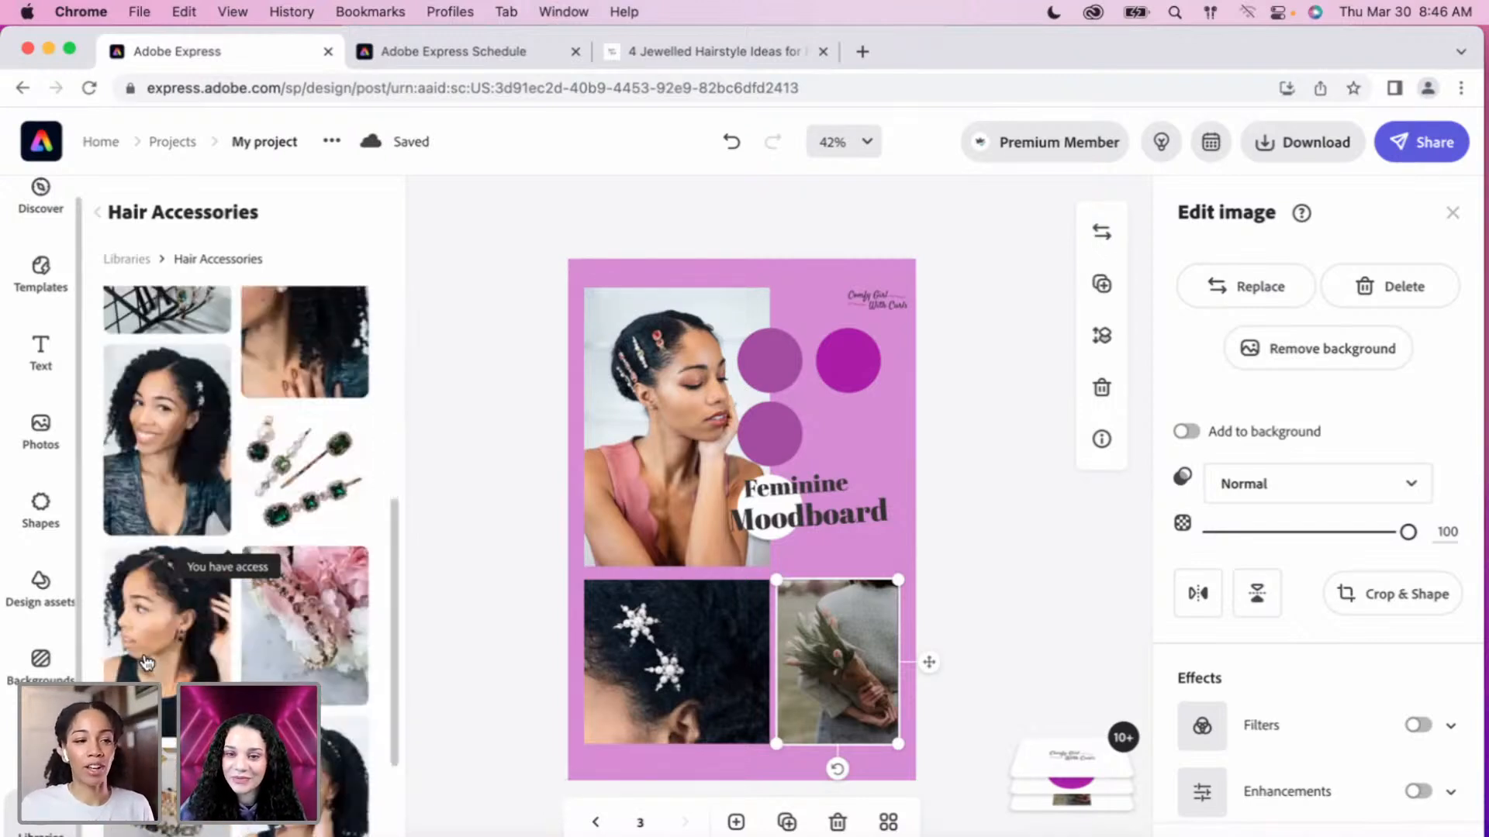
scroll(147, 663, "down", 1)
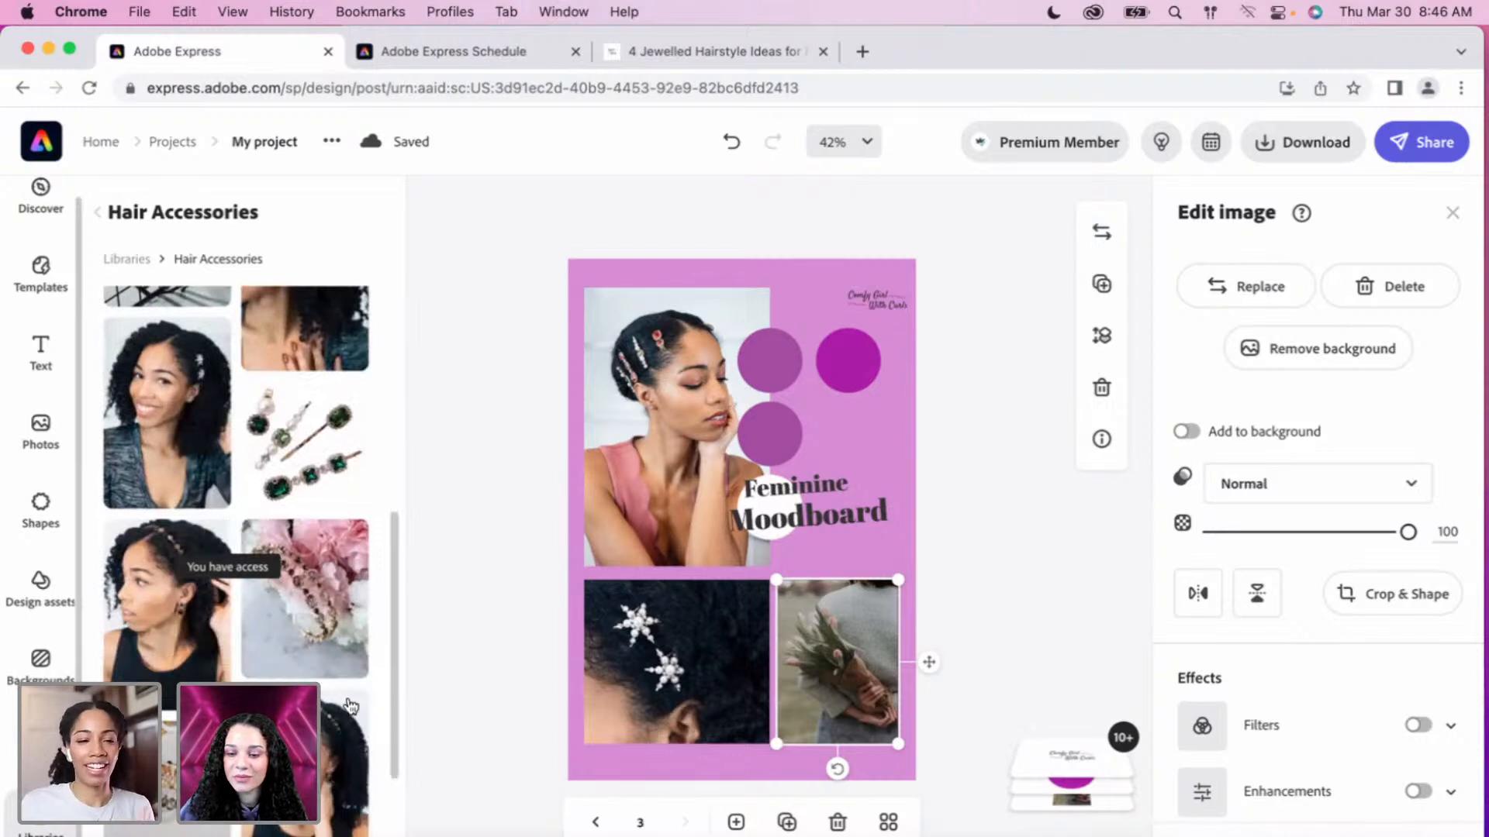
left_click_drag(770, 648, 821, 364)
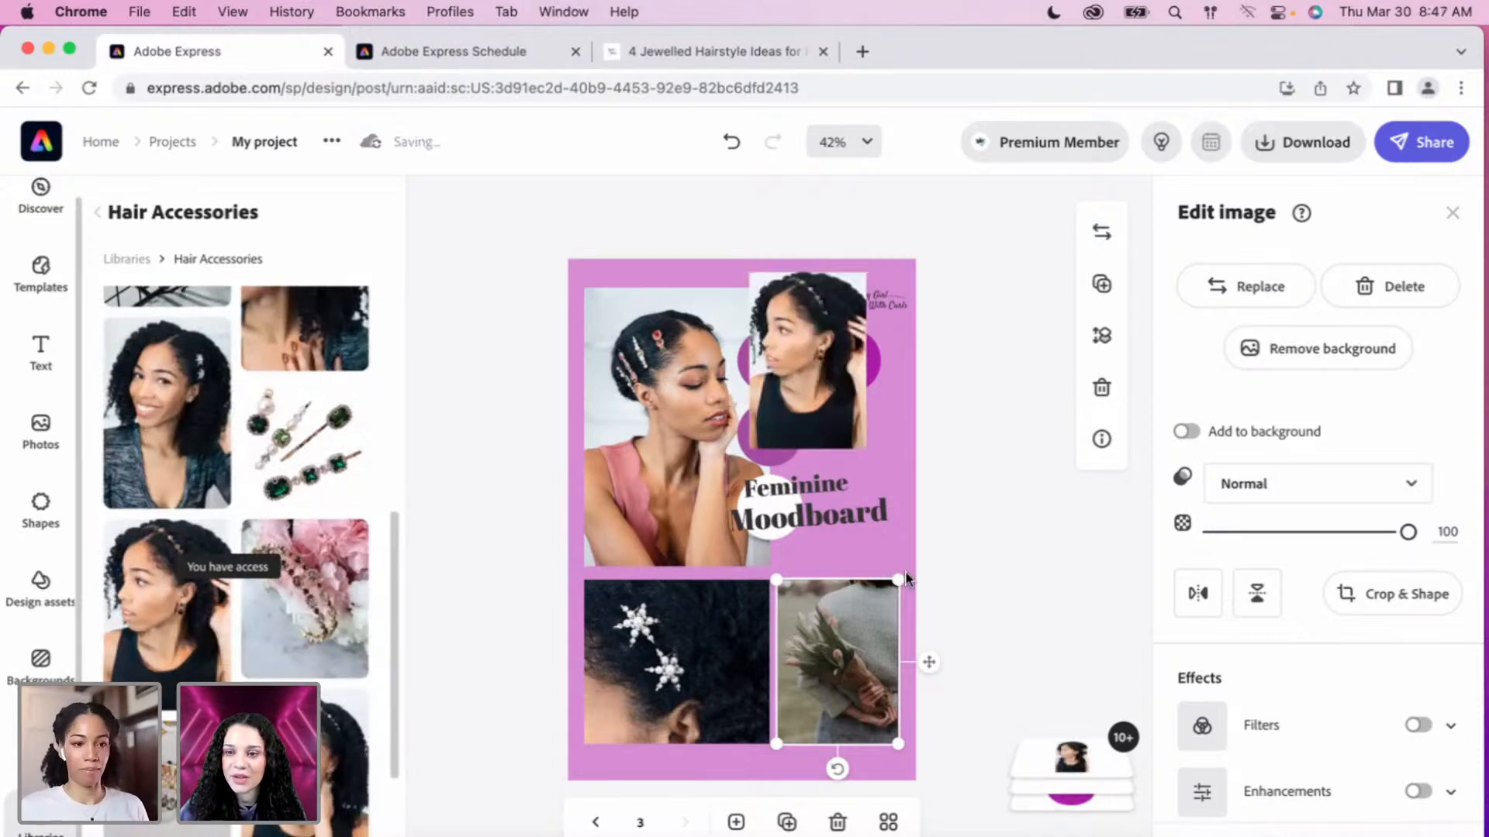
Replace the bouquet photo with the smiling curly-hair portrait in a black top from the Hair Accessories library.
left_click(868, 602)
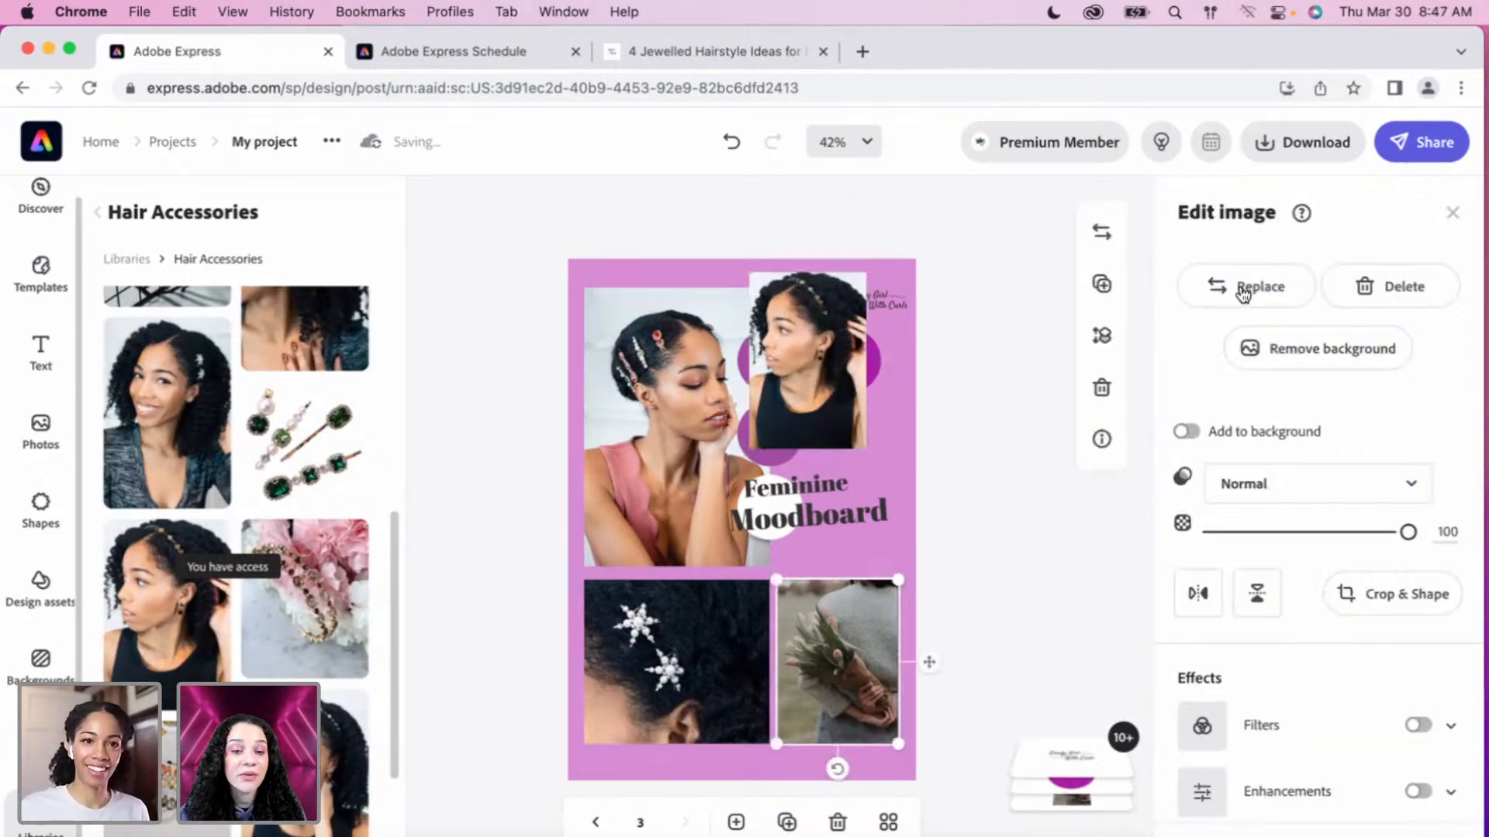
left_click(1243, 291)
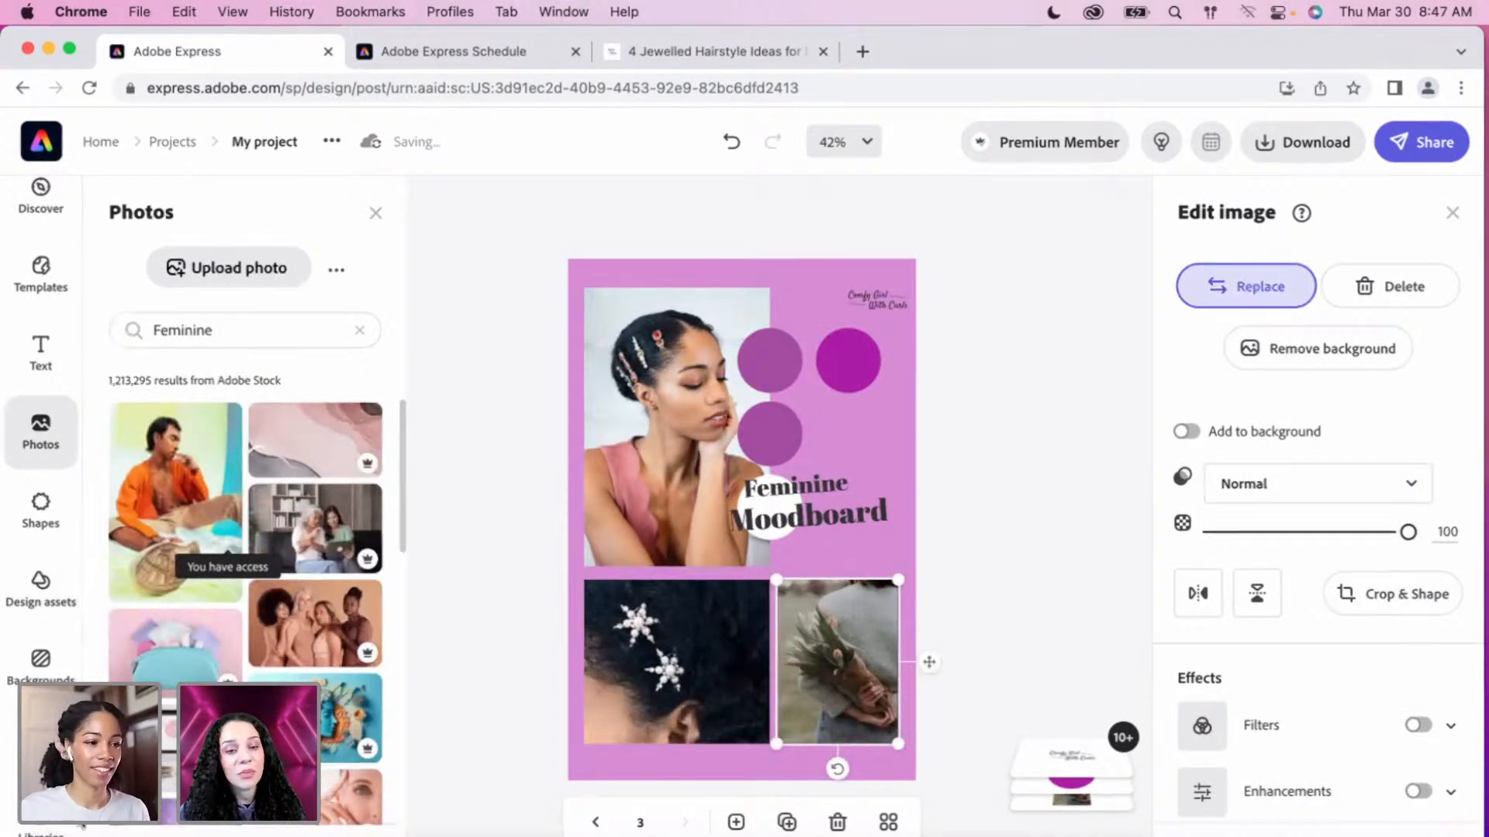
left_click(44, 830)
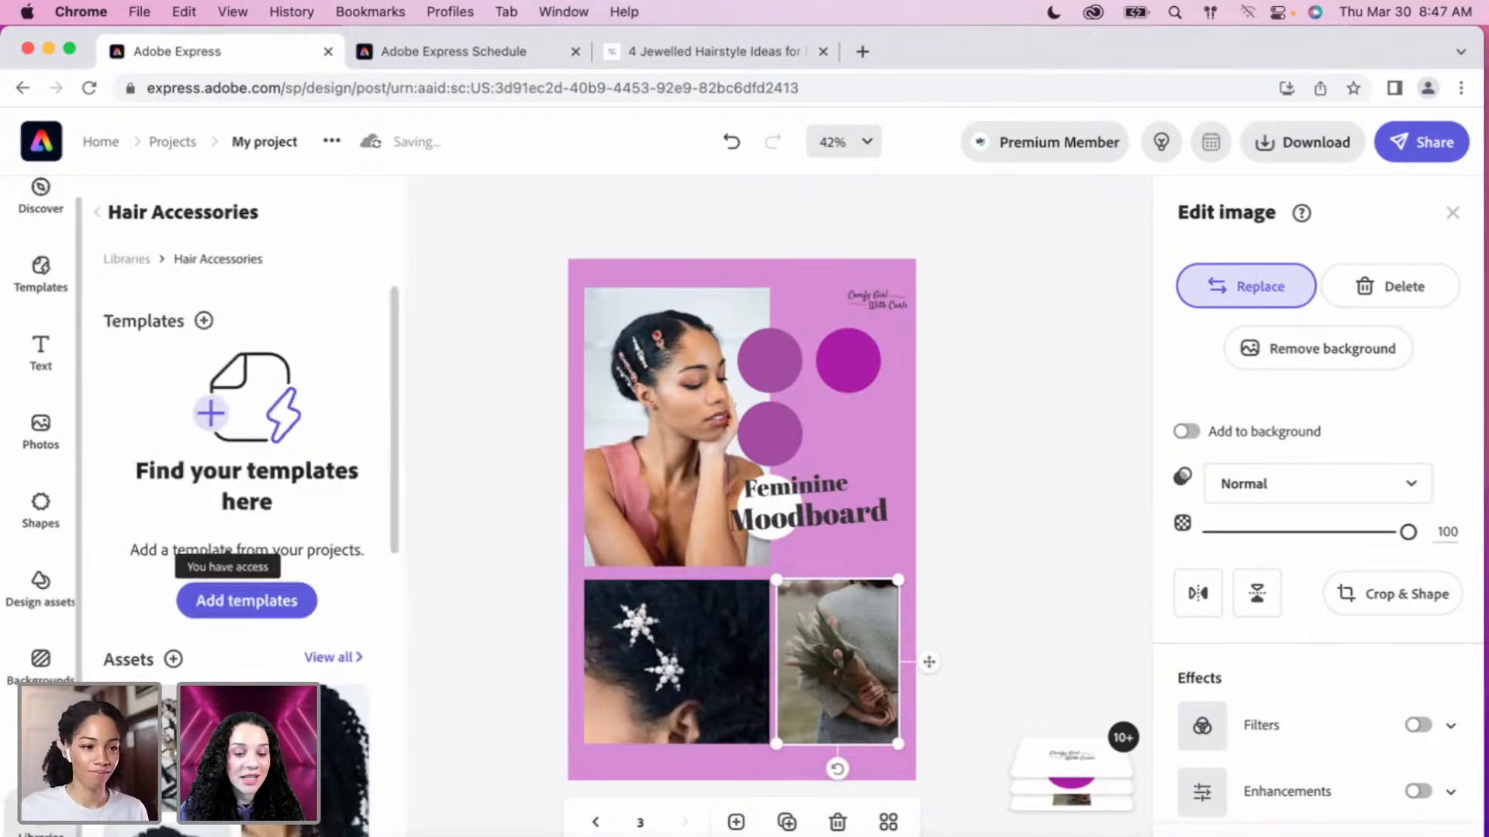
scroll(232, 543, "down", 3)
scroll(233, 543, "down", 4)
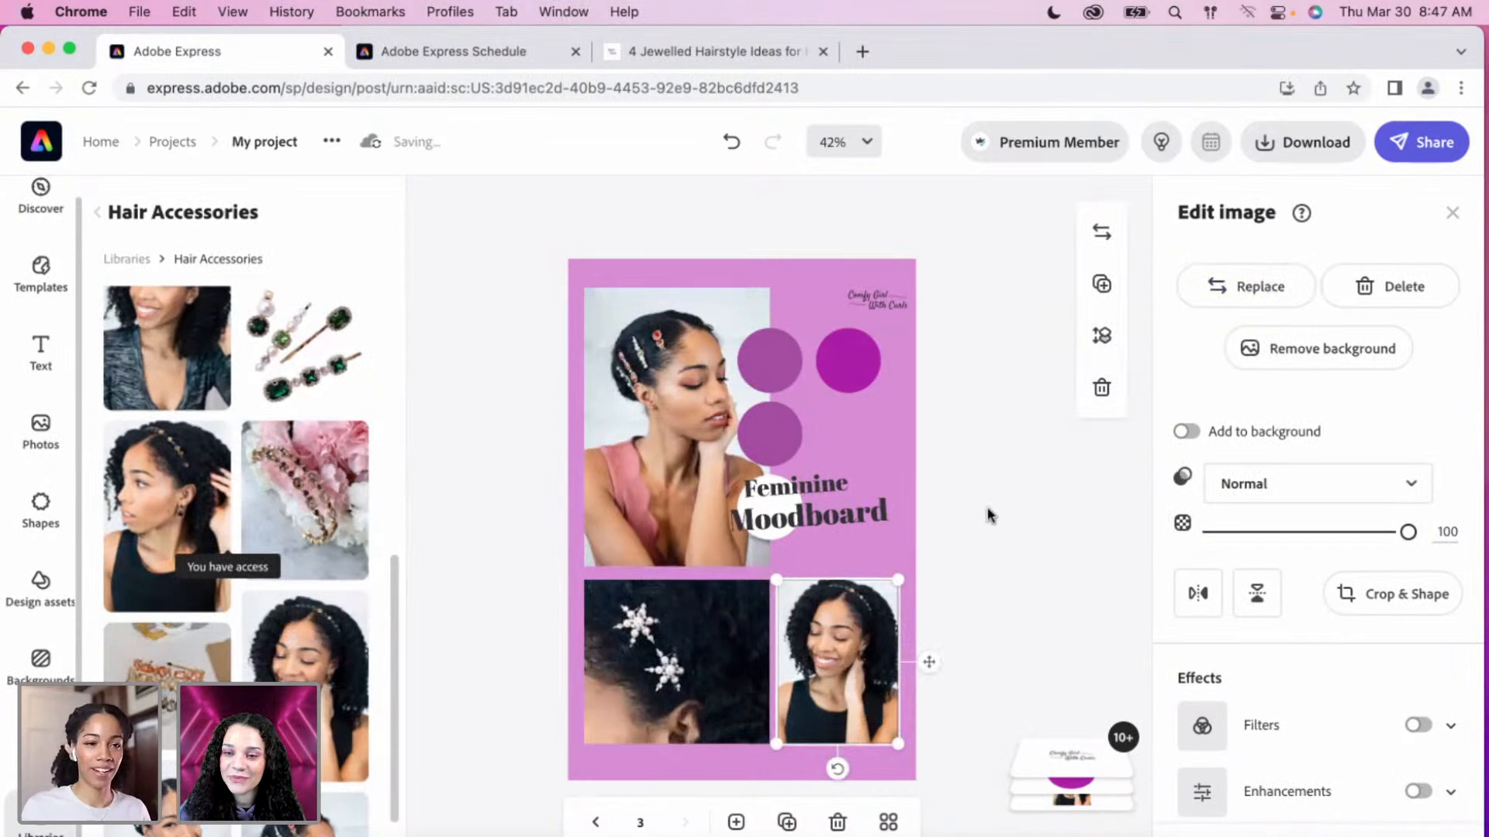
Replace the "Feminine" heading text on the pin with "Embellished".
left_click(839, 529)
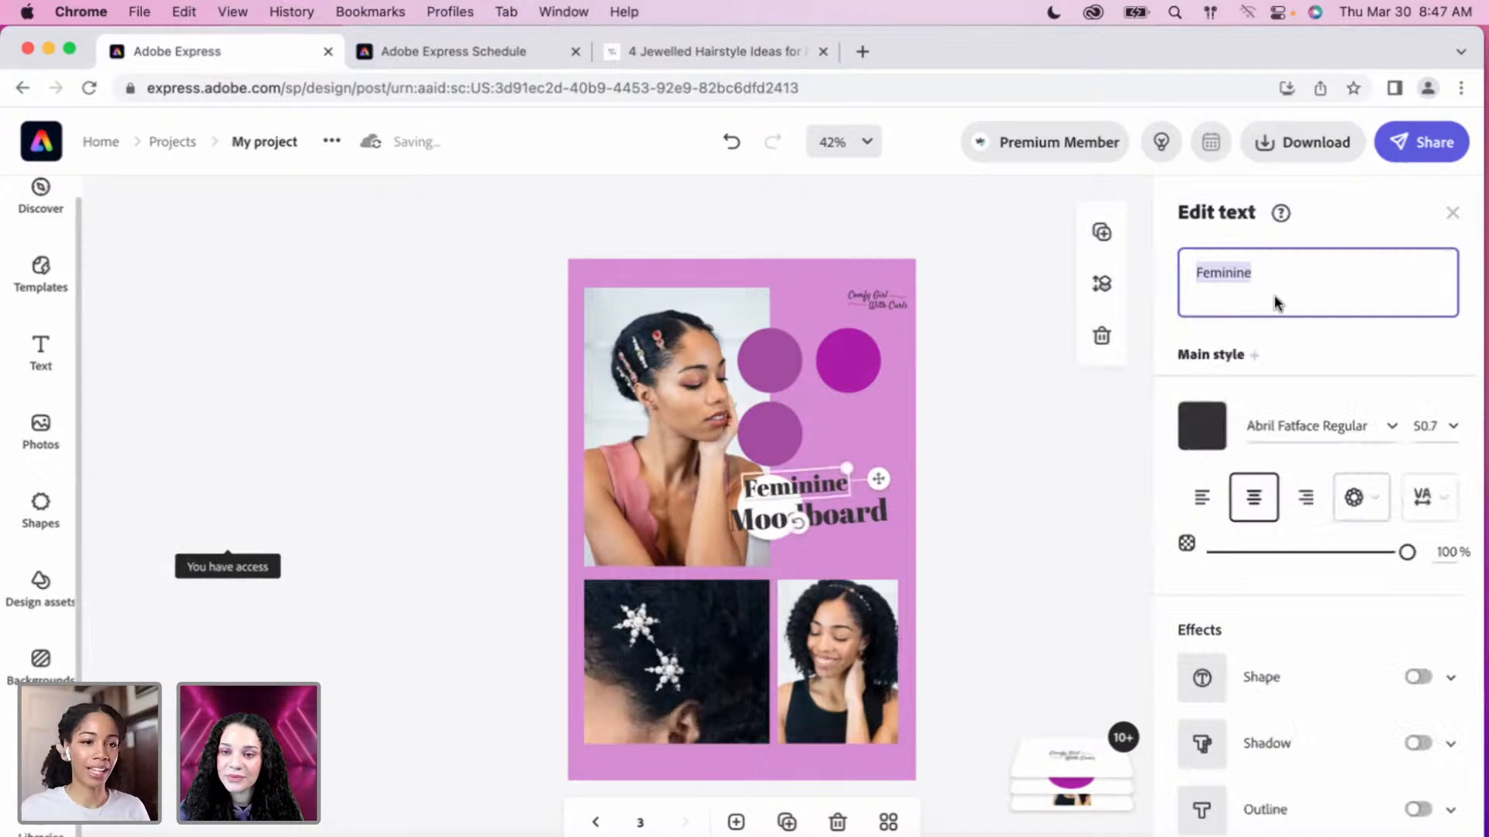
left_click(1275, 303)
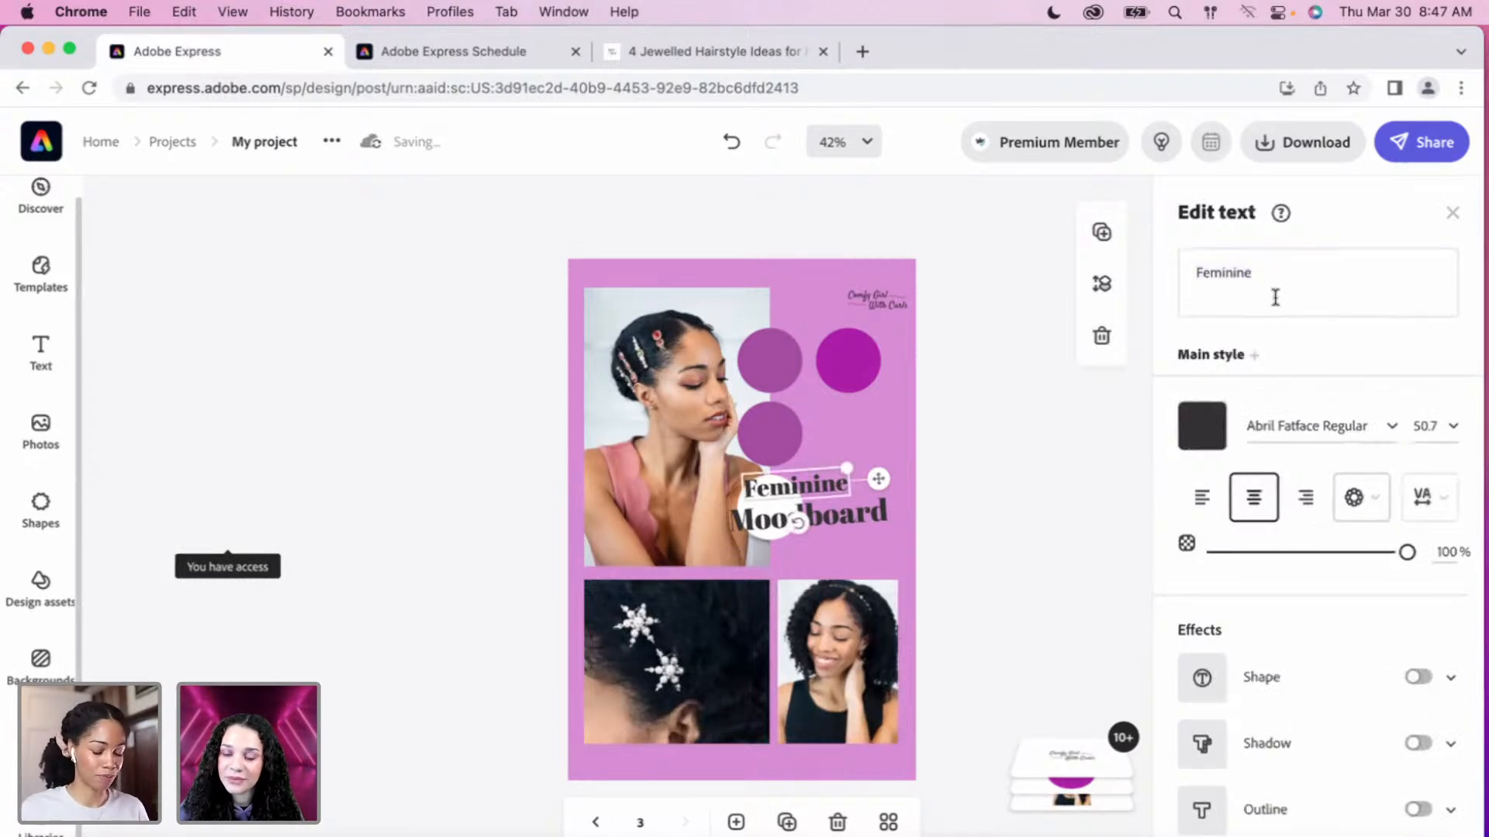
left_click(1186, 272)
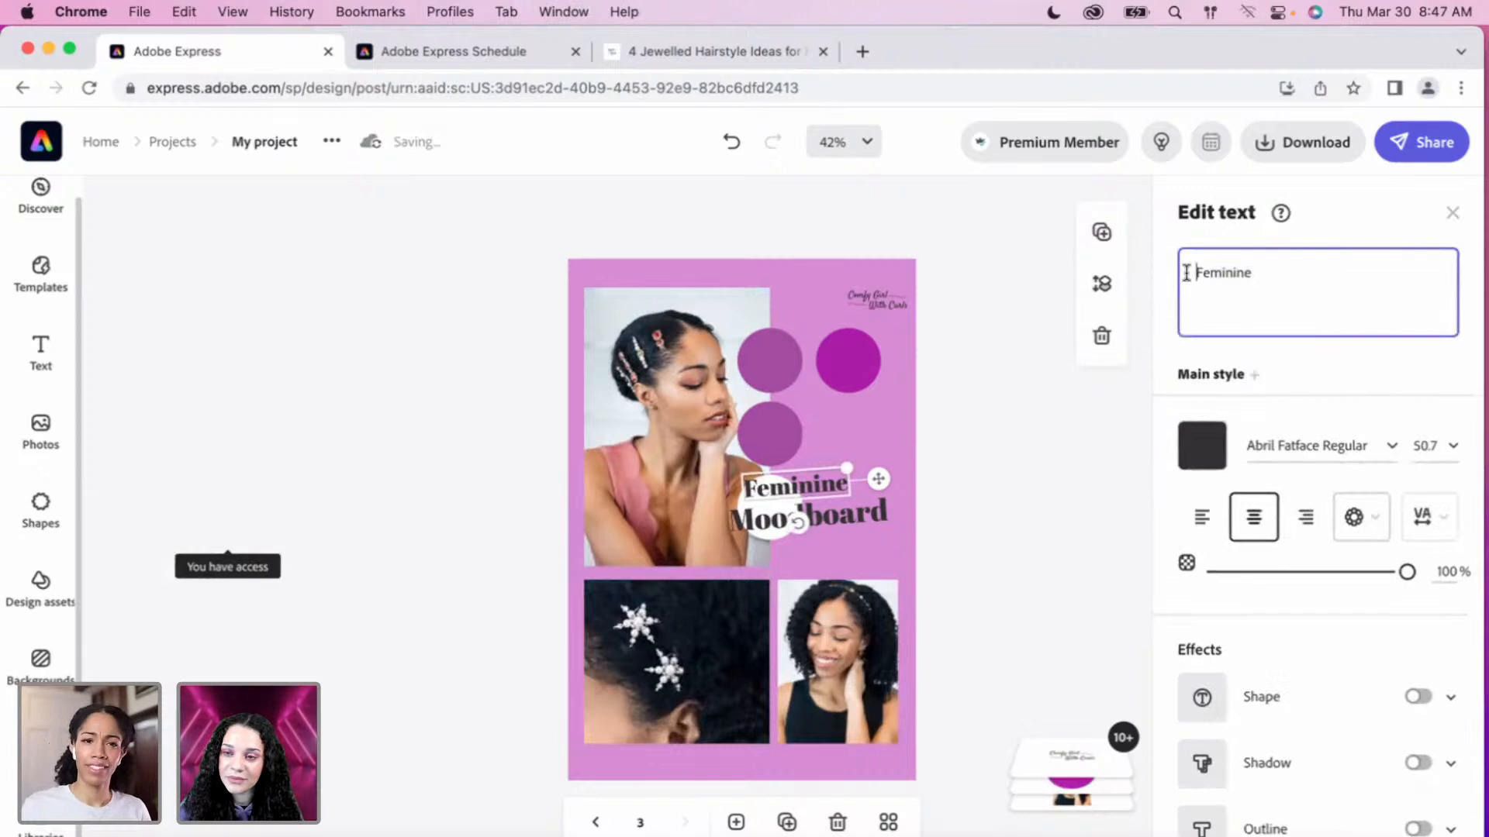
left_click(1286, 267)
key("super+a")
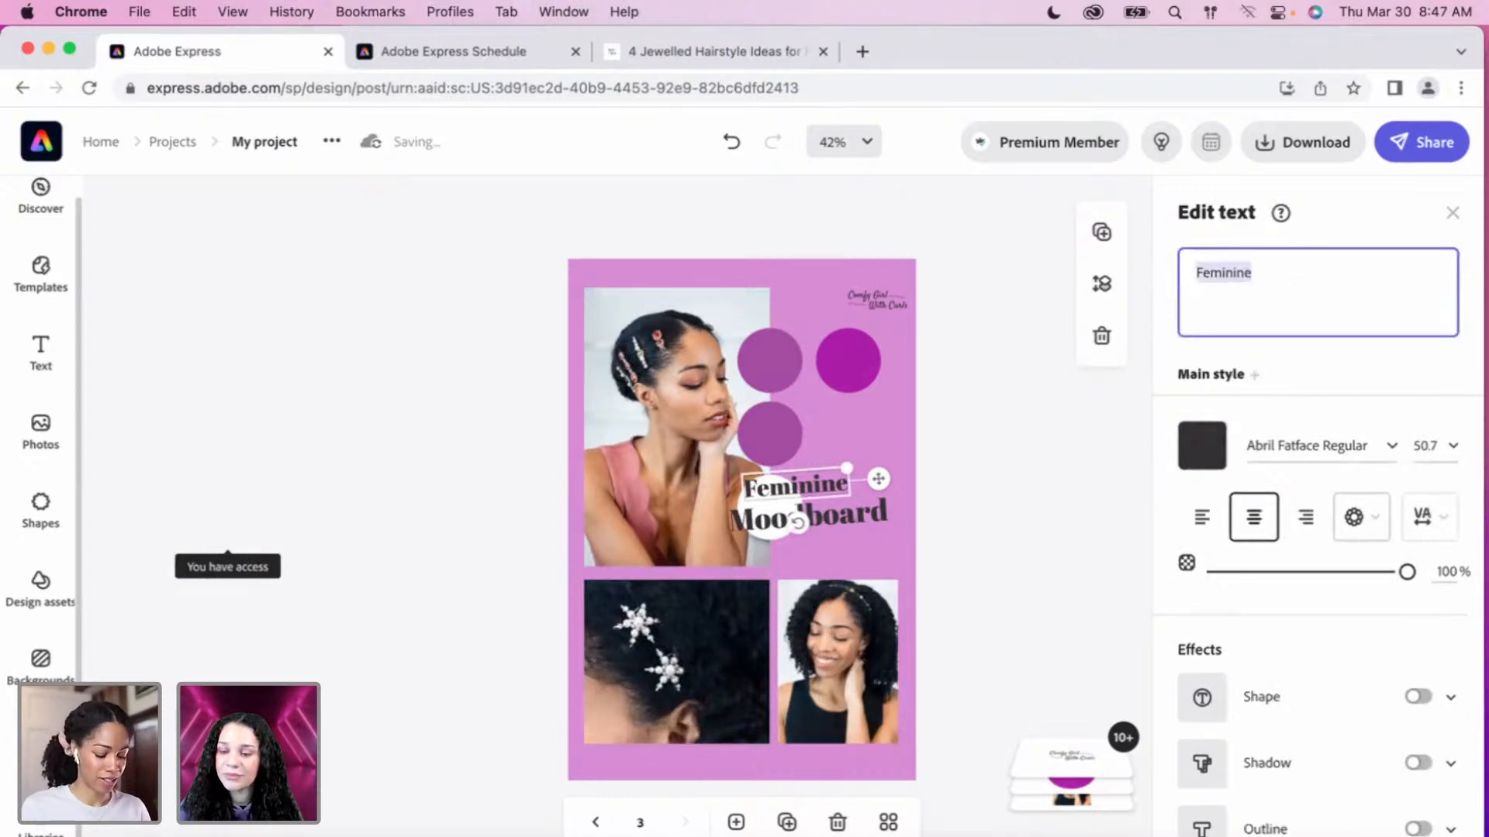
type("Embe")
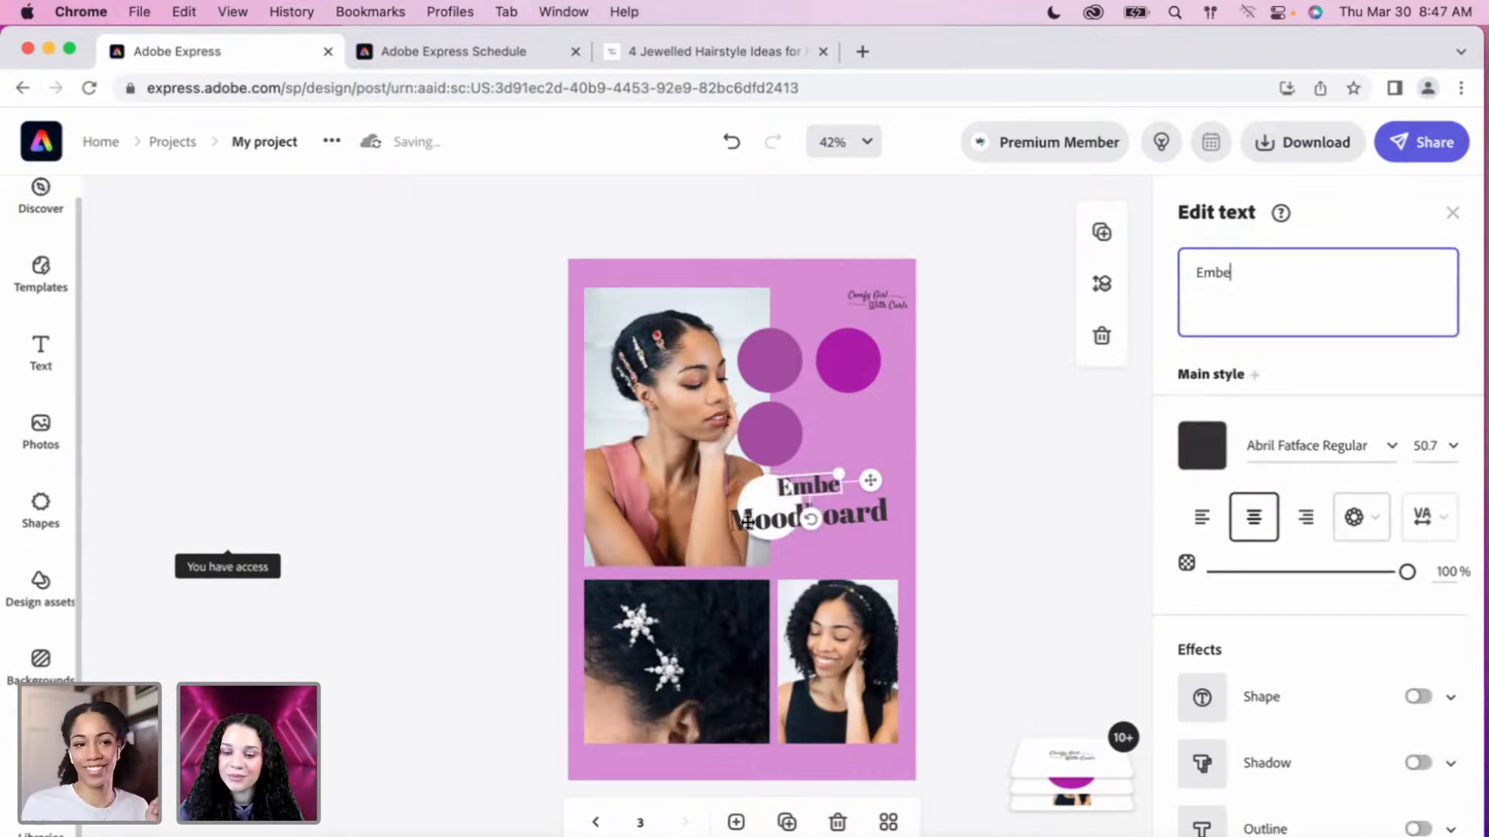
type("llished")
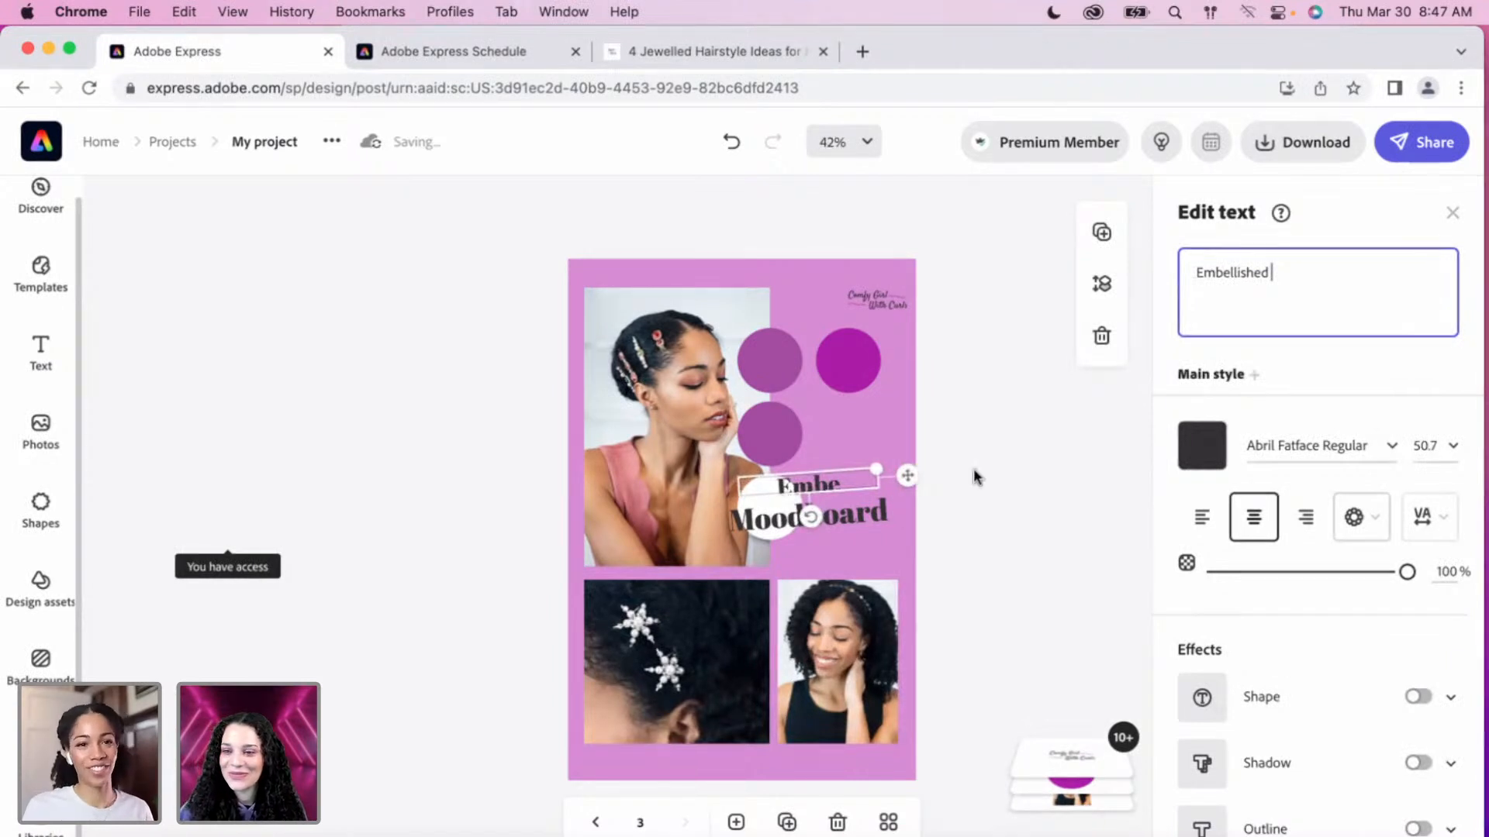
left_click(867, 512)
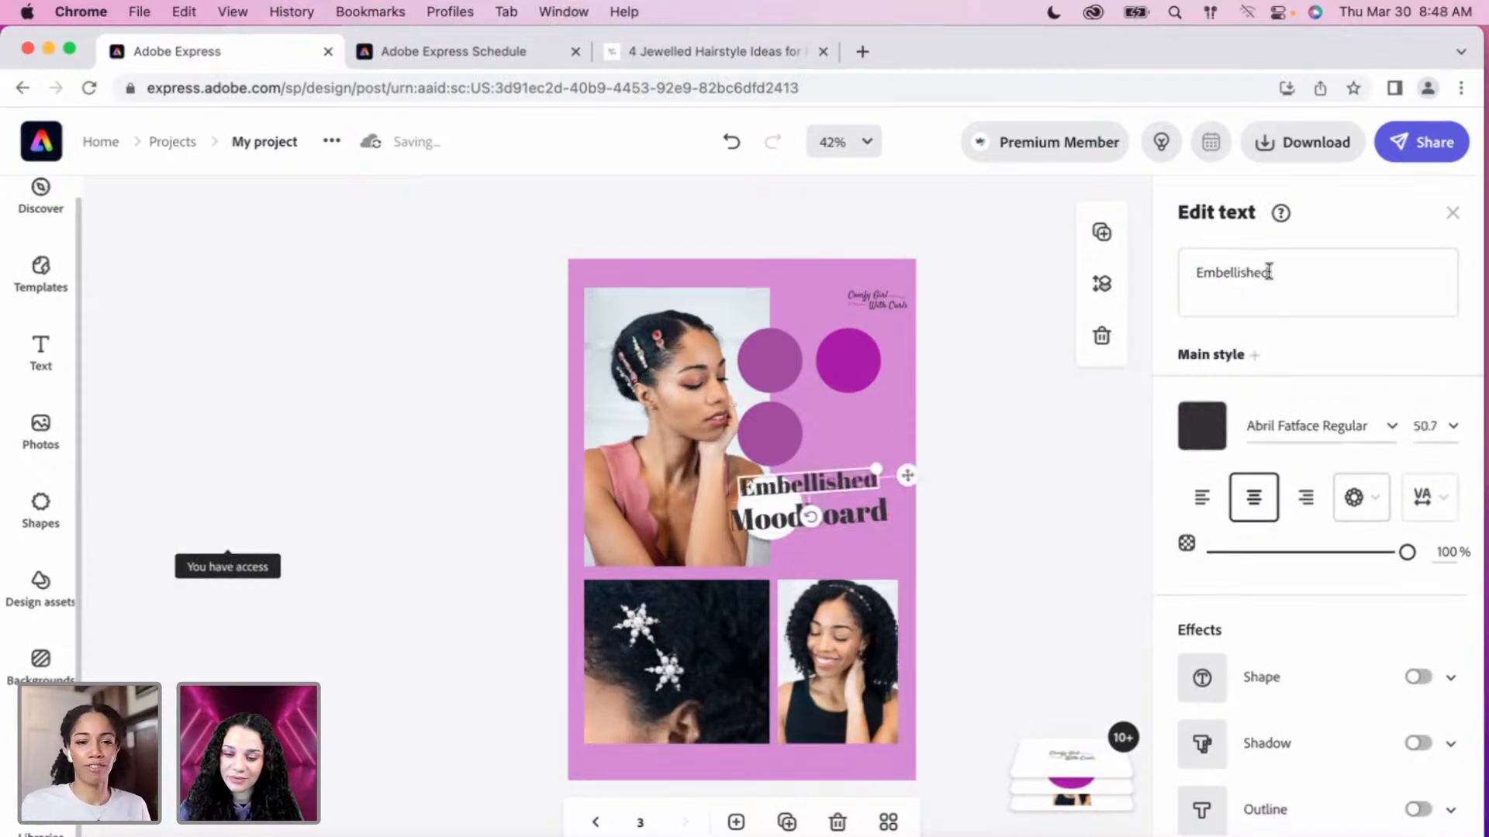
Replace the "Moodboard" heading text with "Hair Accessories".
left_click(856, 511)
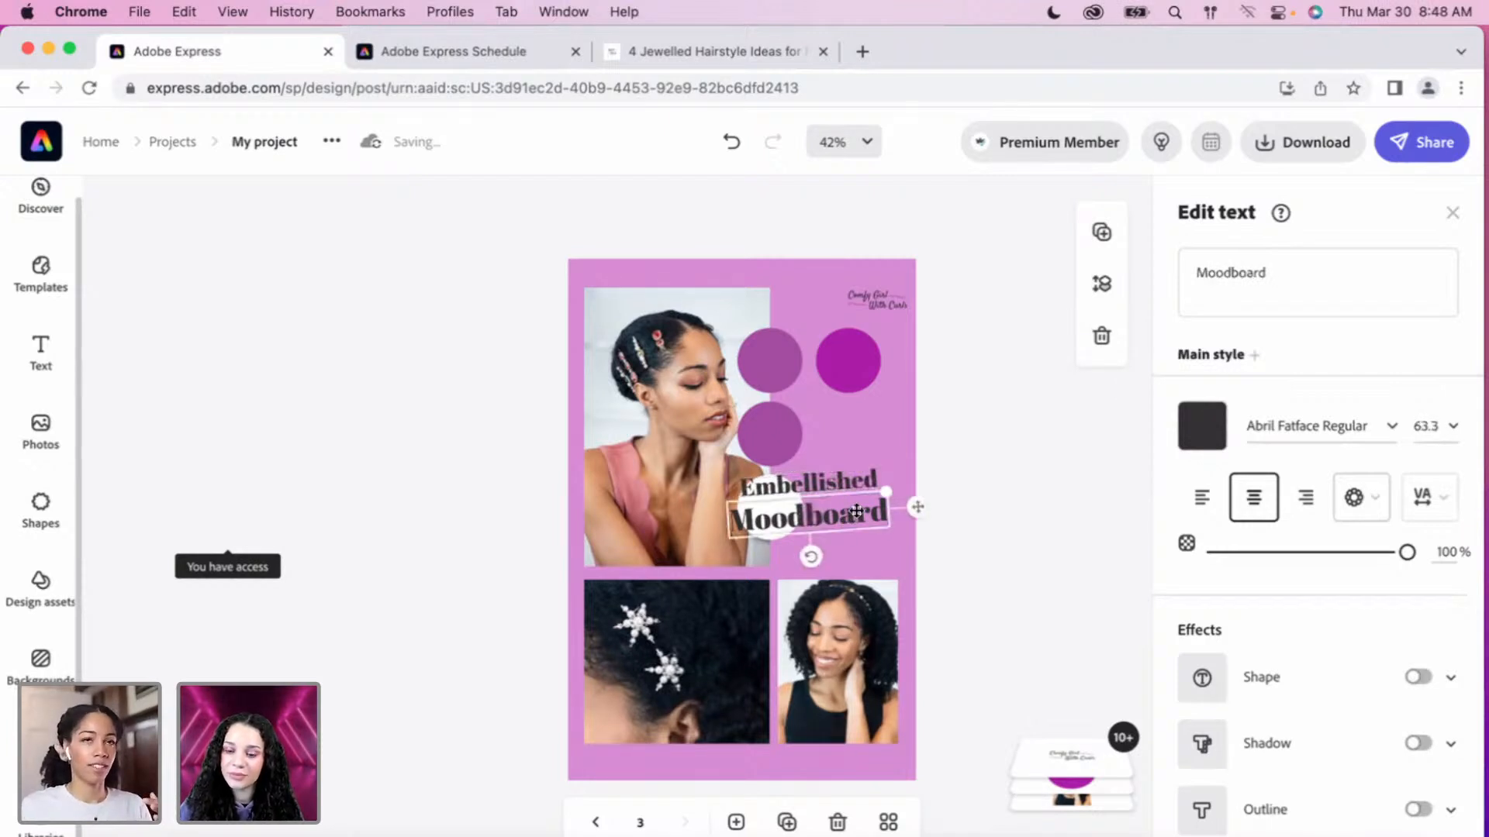
left_click(1266, 271)
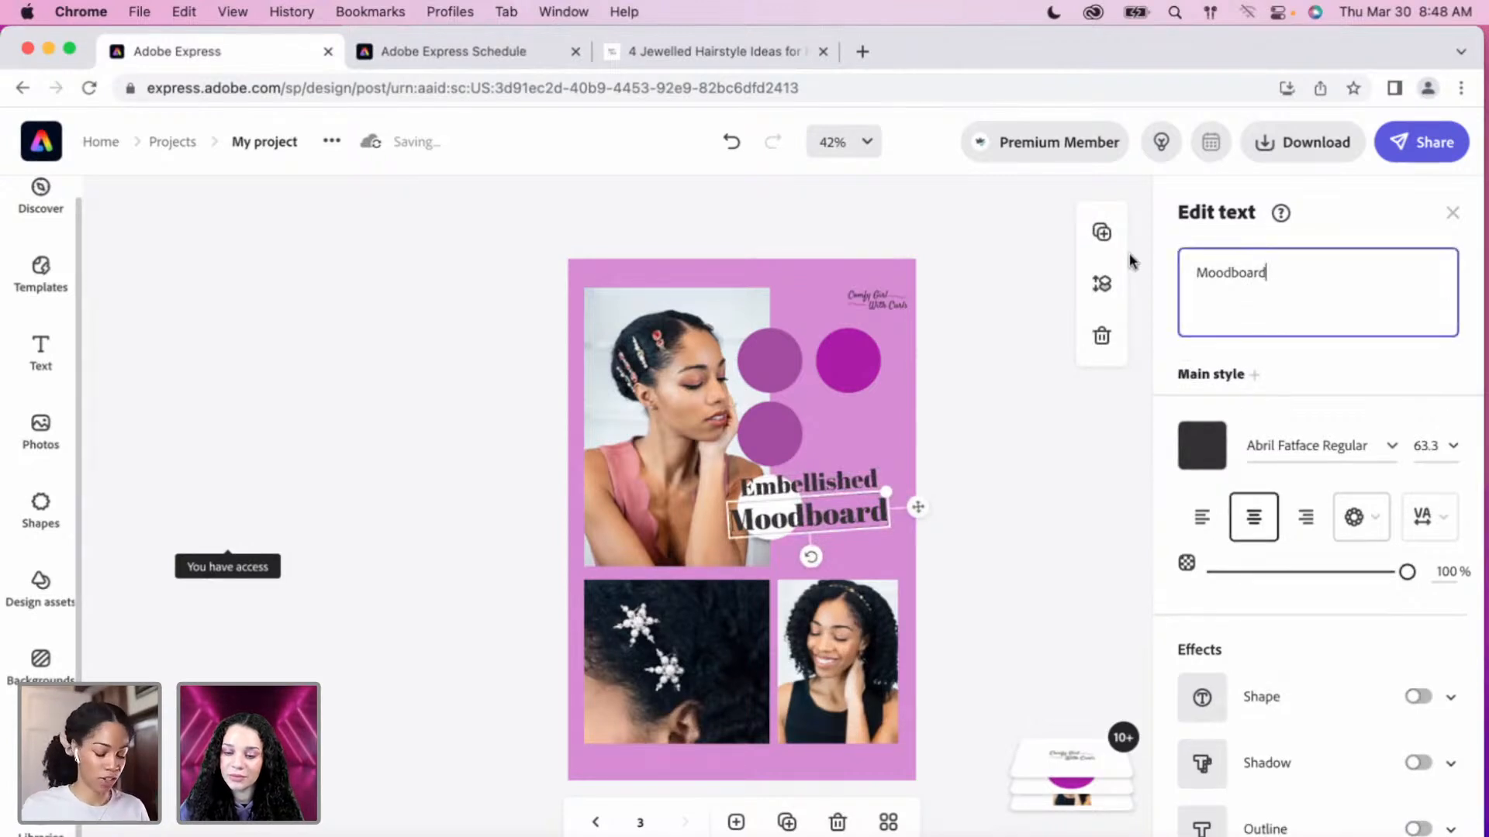
key("super+a")
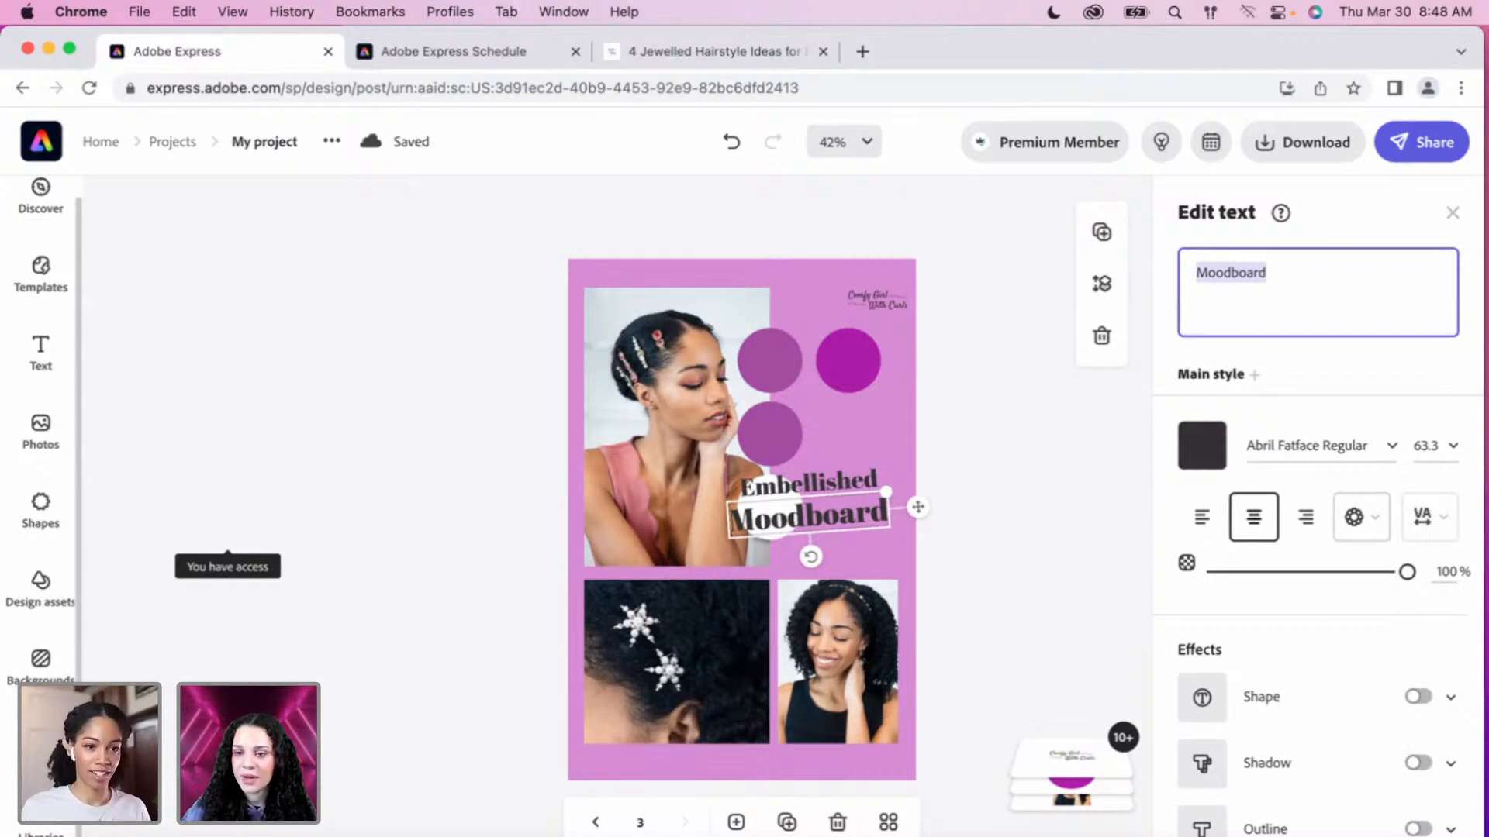
type("Hair Ad")
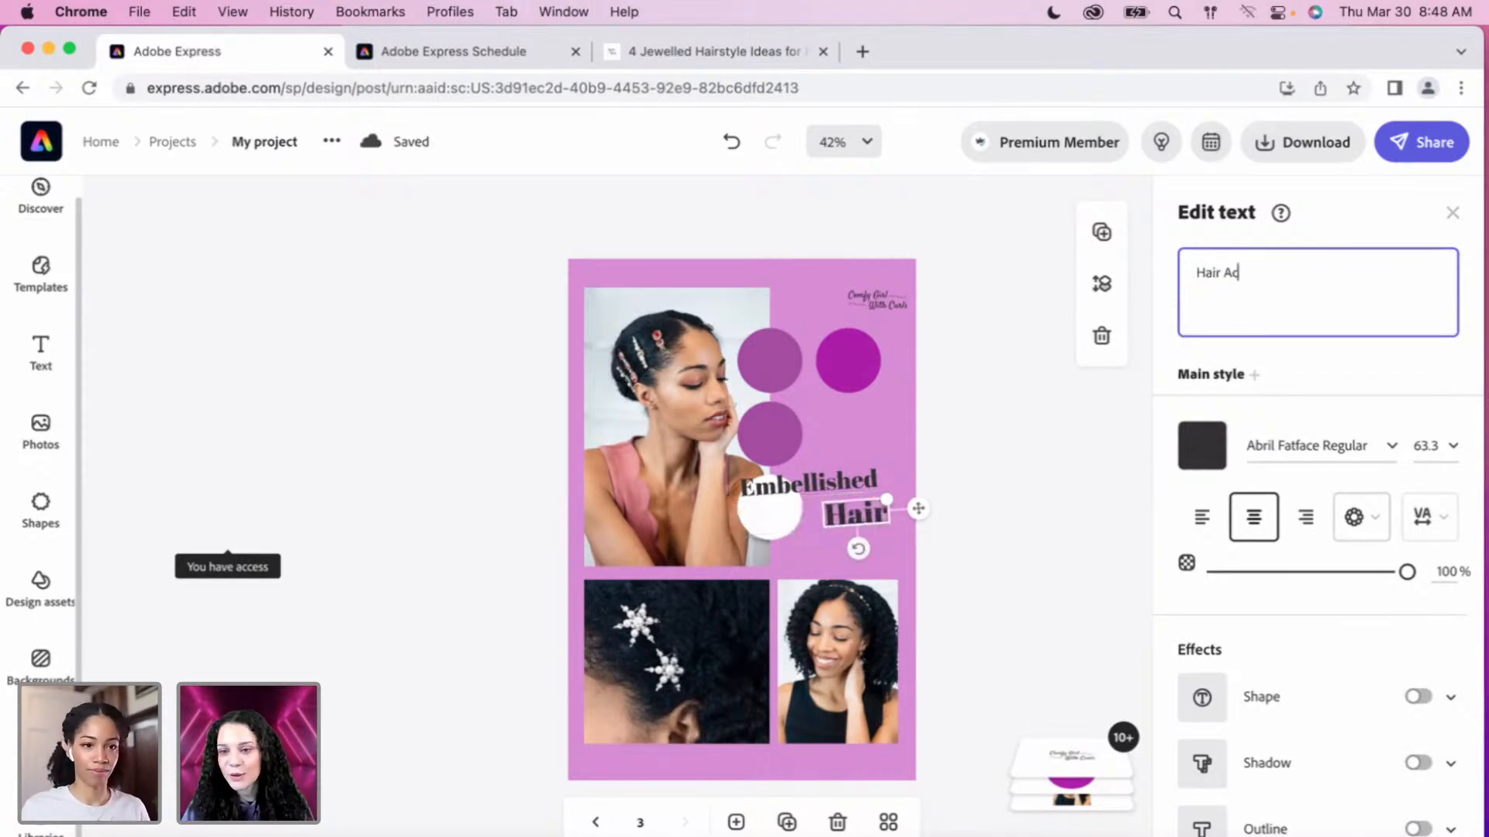
key("BackSpace")
type("cces")
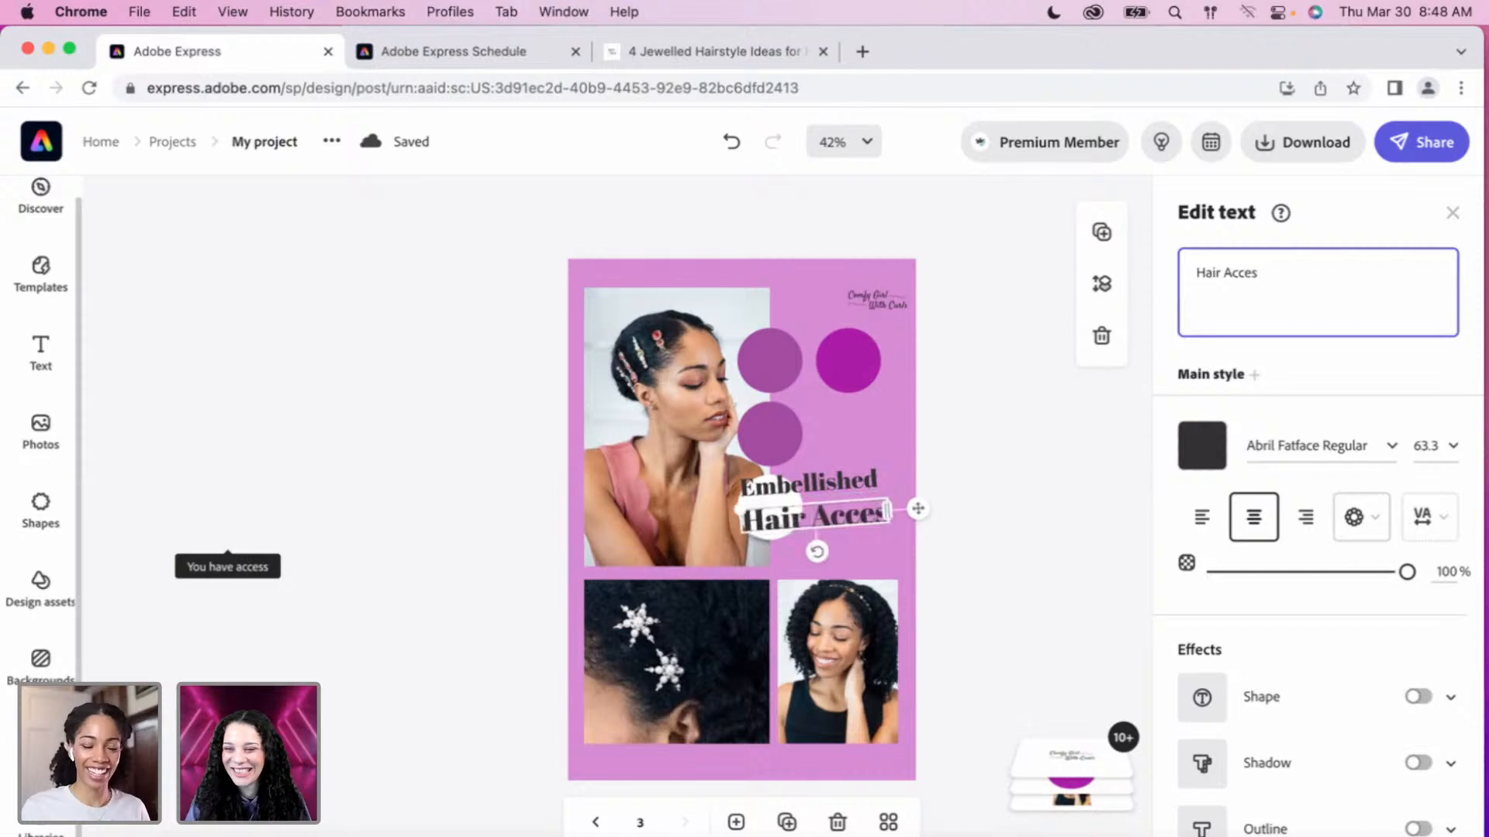
type("sories")
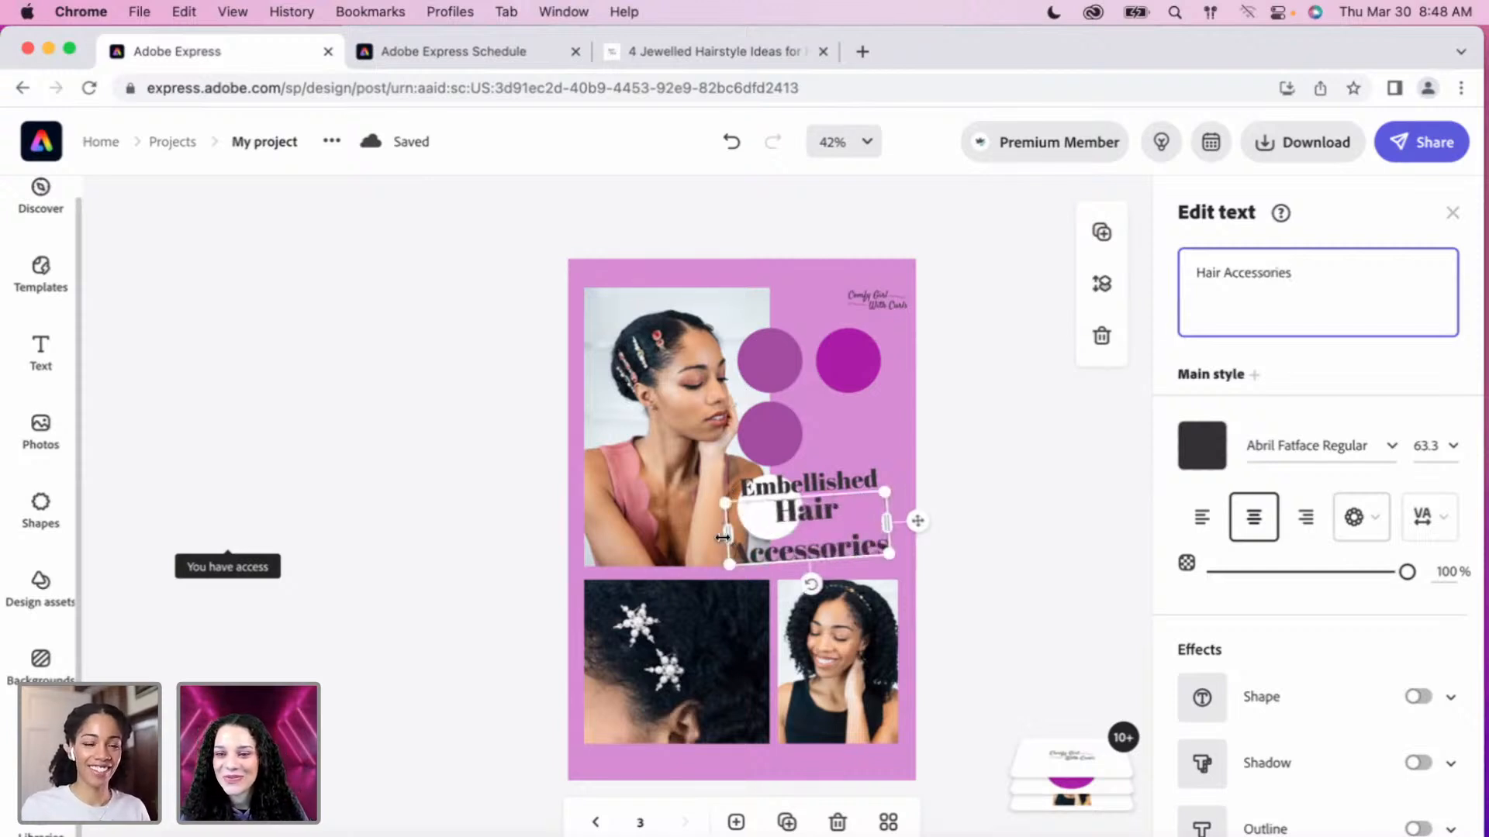
Widen the "Hair Accessories" text onto a single line and shift "Embellished" over toward its first half.
left_click(798, 515)
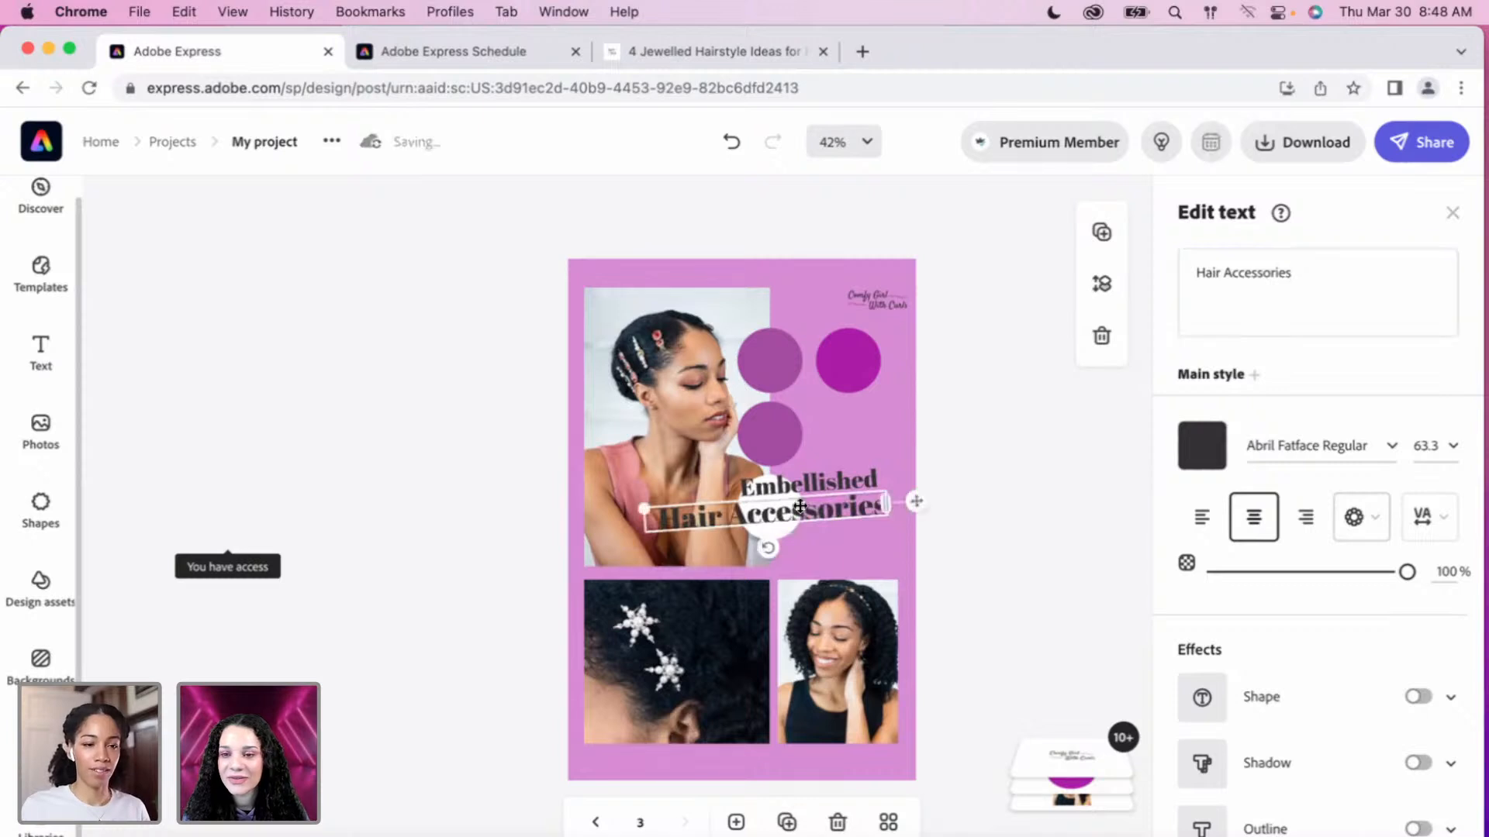
left_click(844, 486)
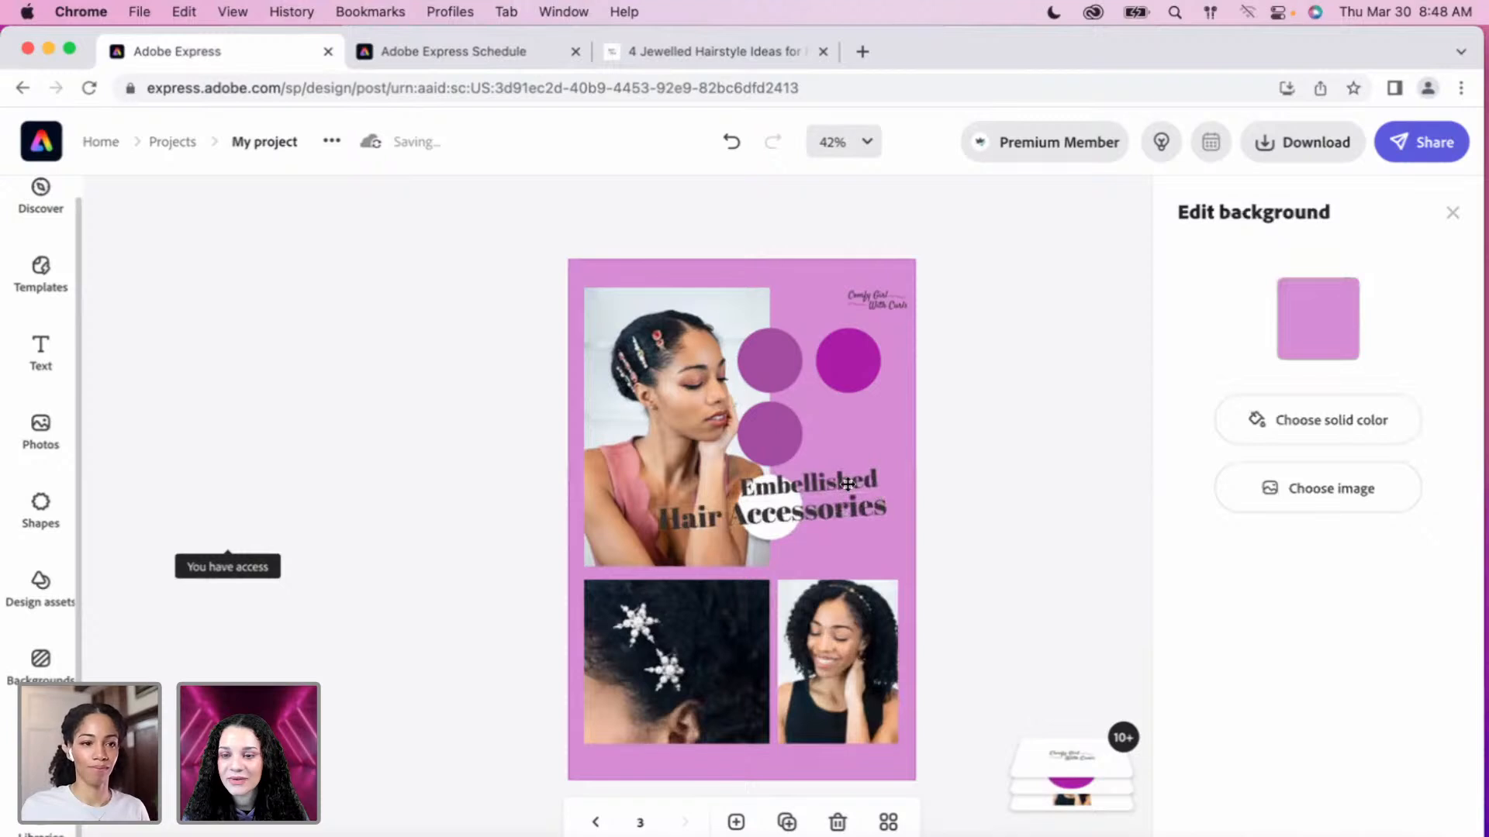
left_click(843, 483)
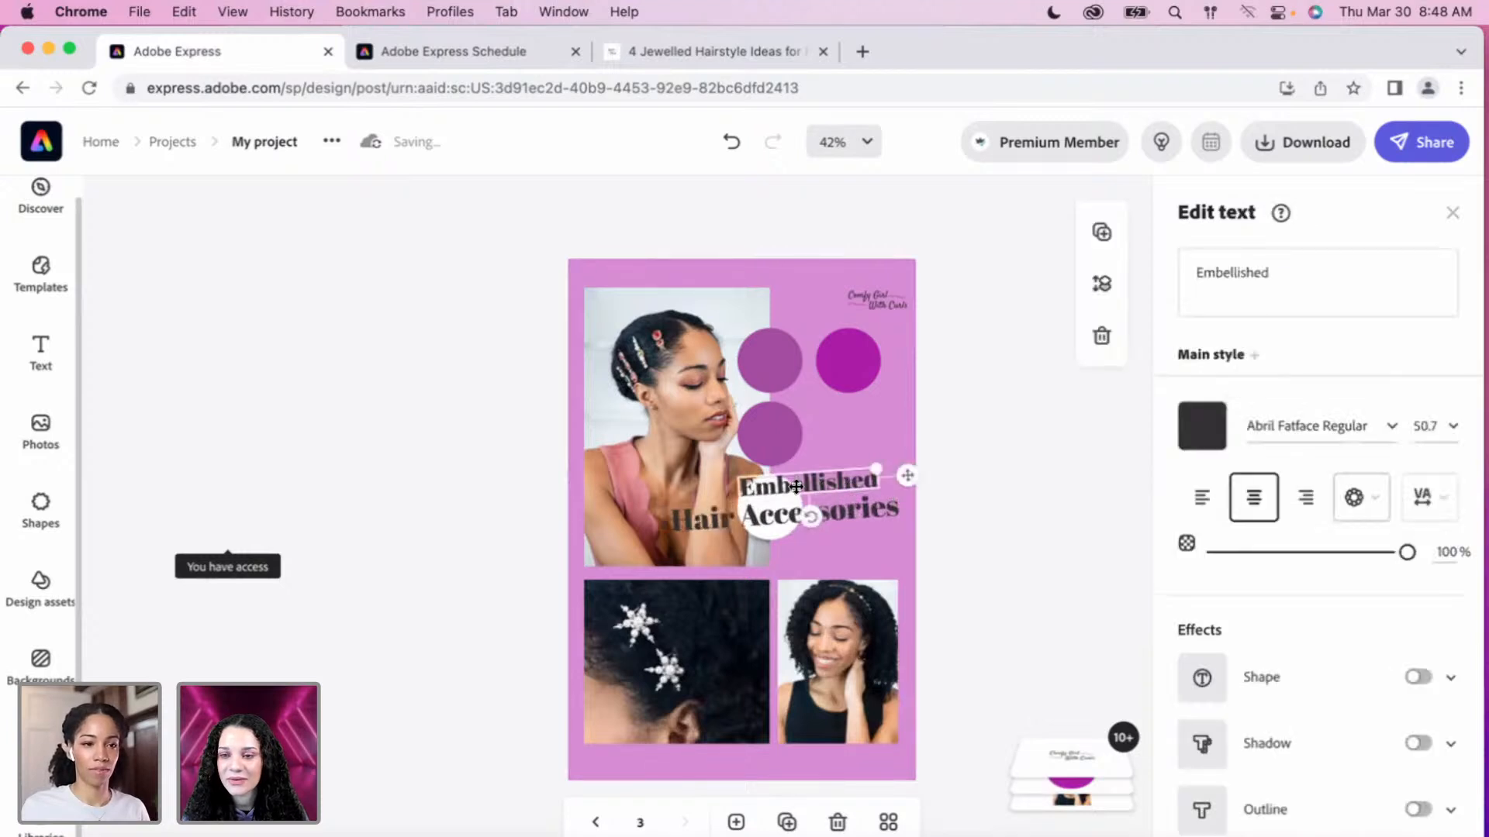
mouse_move(796, 487)
left_mouse_down()
mouse_move(750, 502)
mouse_move(790, 491)
left_mouse_up()
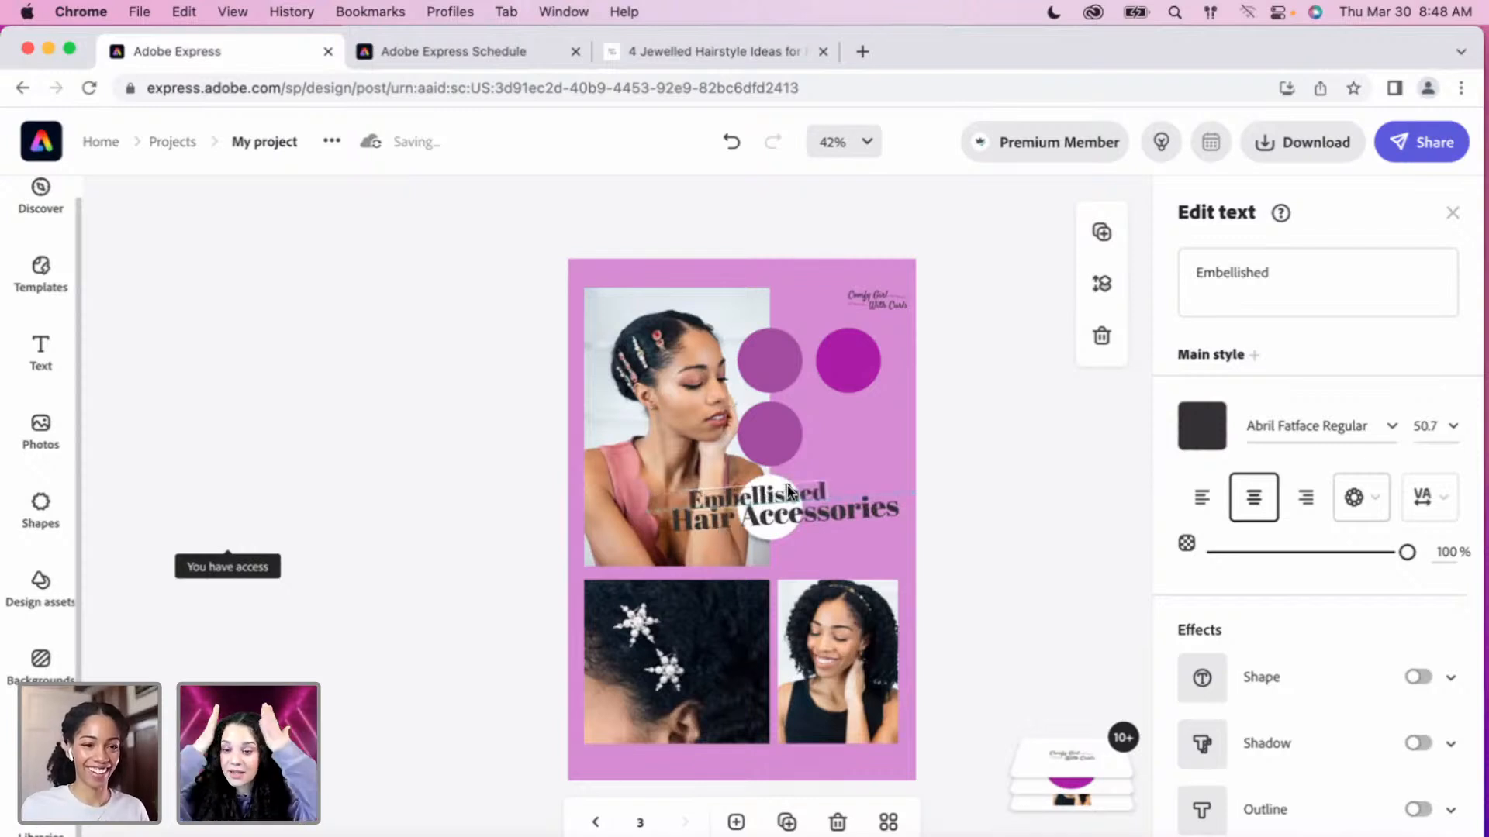
Move the "Hair Accessories" text slightly lower to separate it from "Embellished", then deselect it.
left_click(841, 521)
left_click(831, 515)
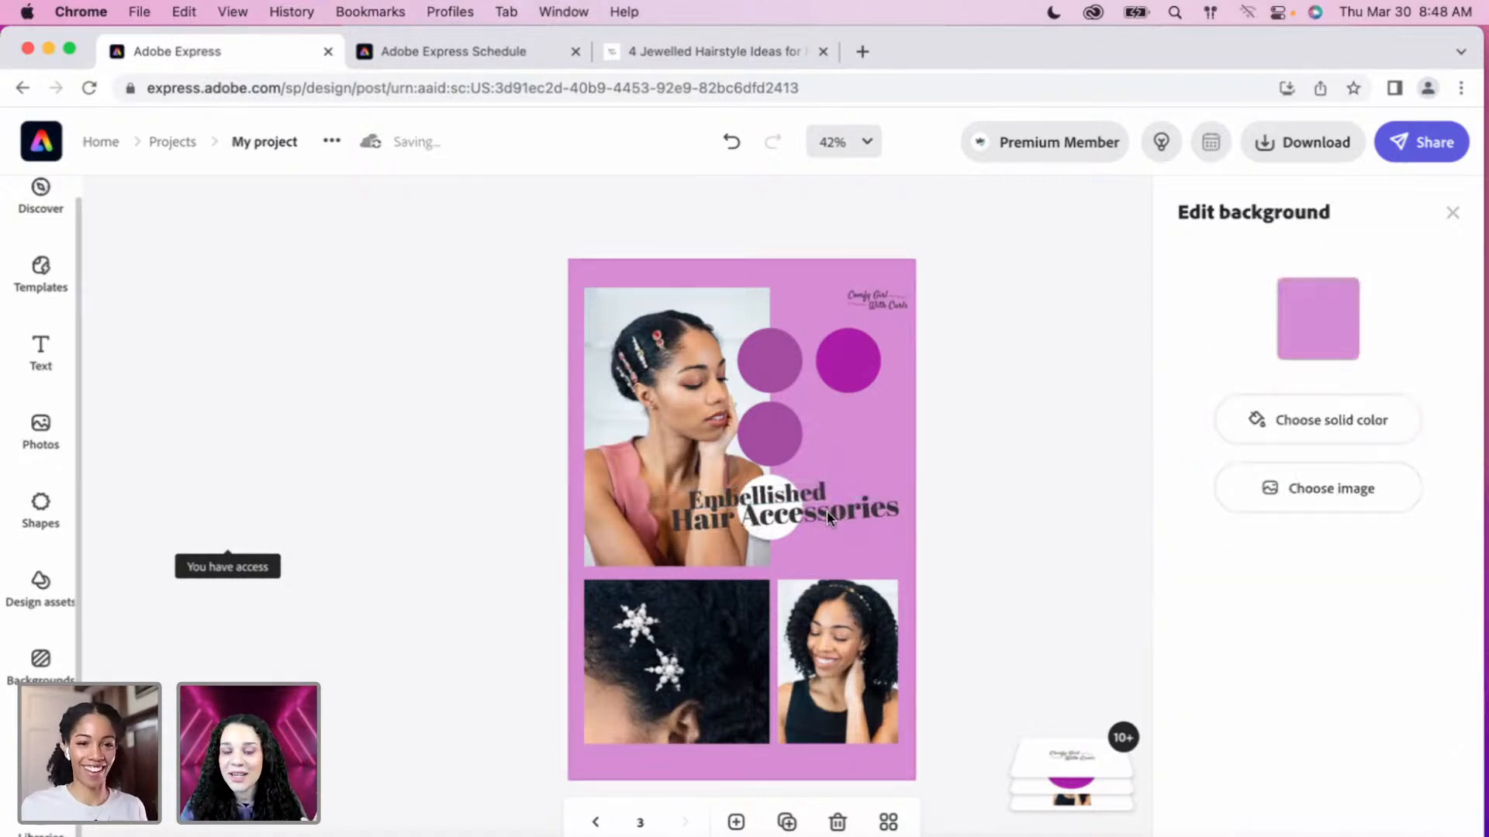
left_click(828, 529)
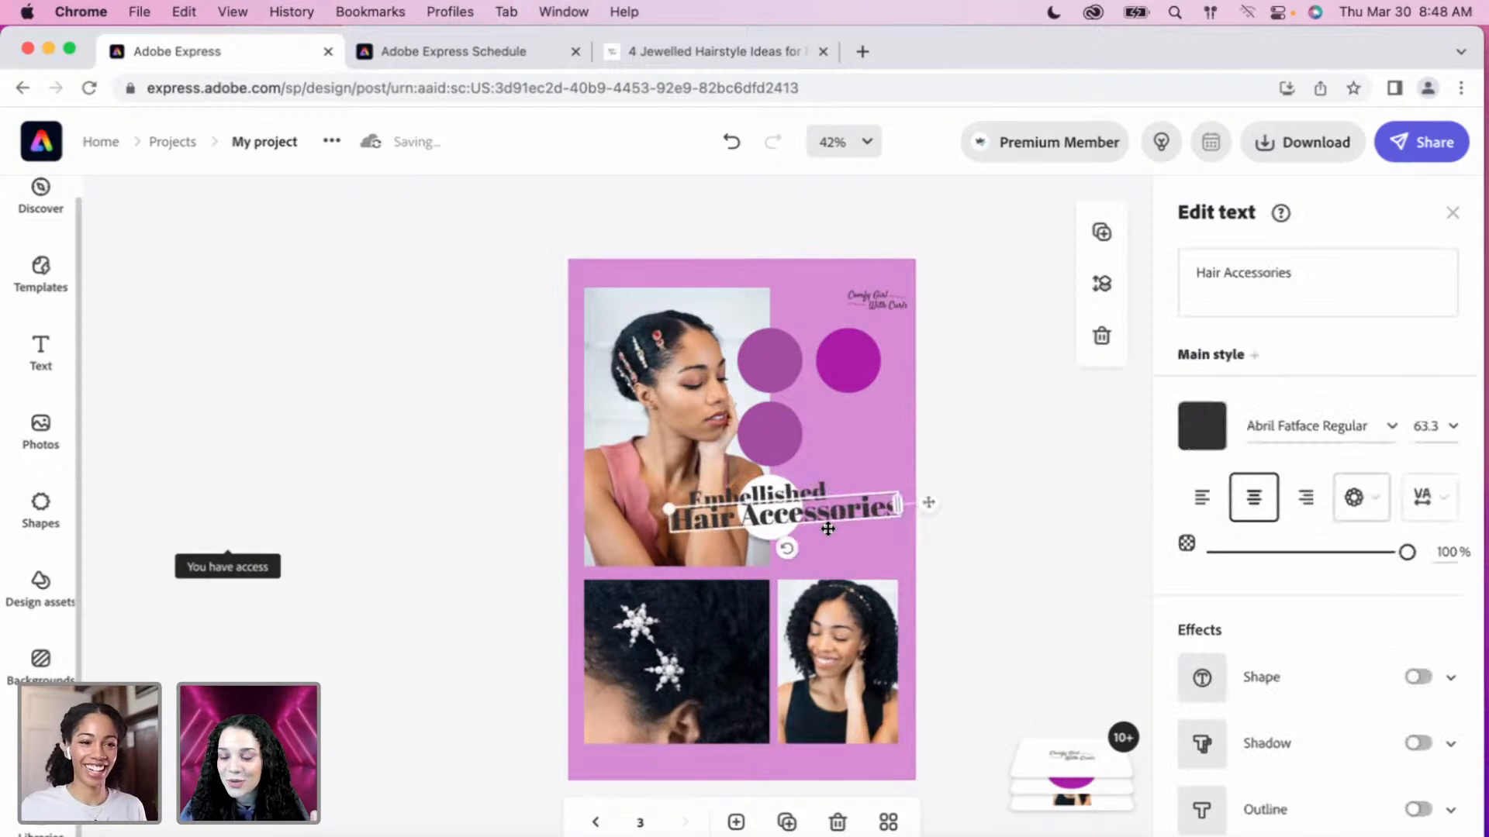
left_click_drag(828, 529, 828, 546)
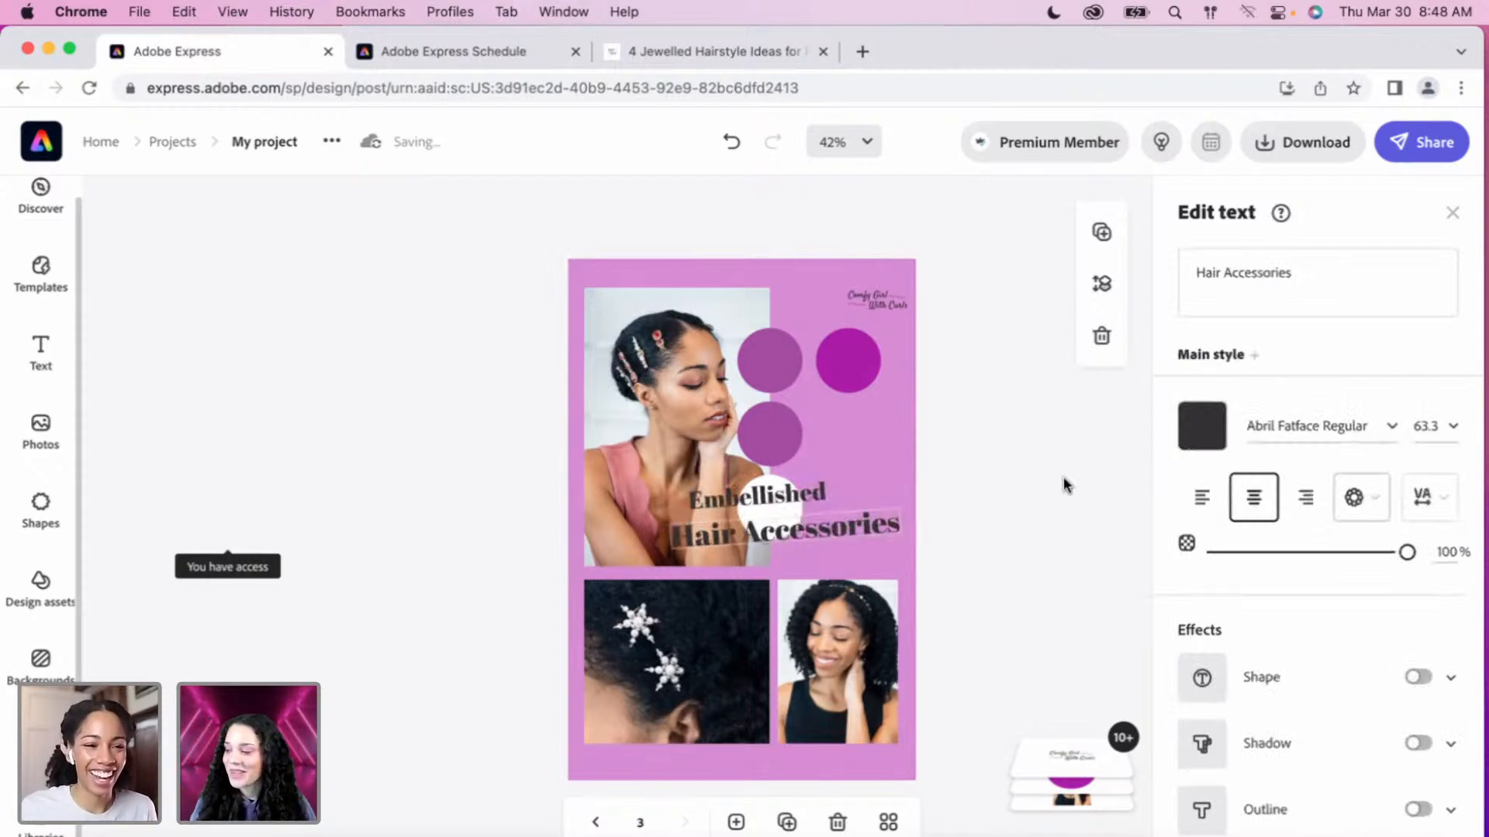
left_click(1453, 212)
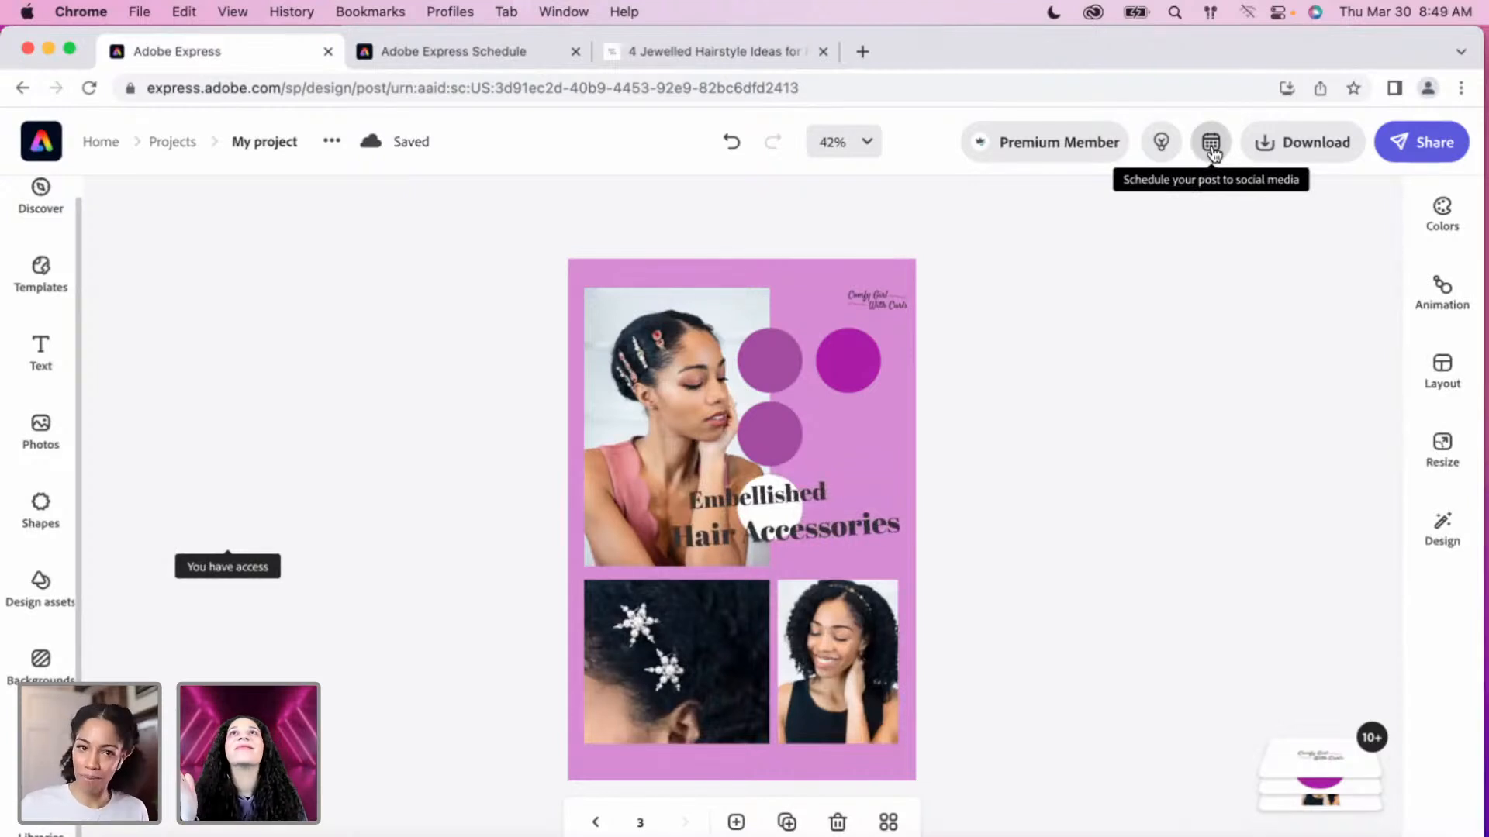
Start a scheduled social media post from the design for the Pinterest channel and place the cursor in its caption.
left_click(1187, 164)
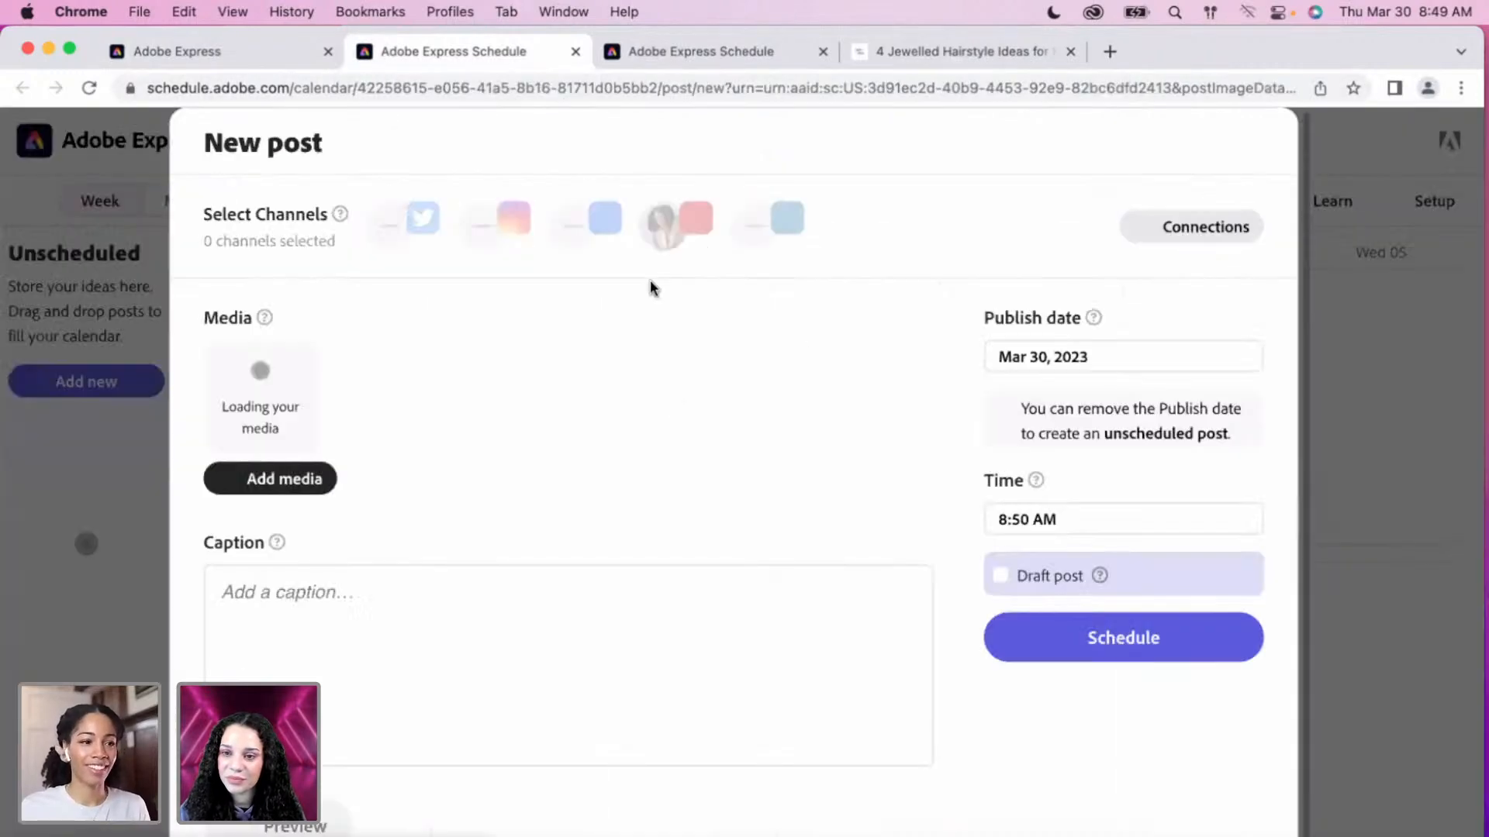
left_click(681, 281)
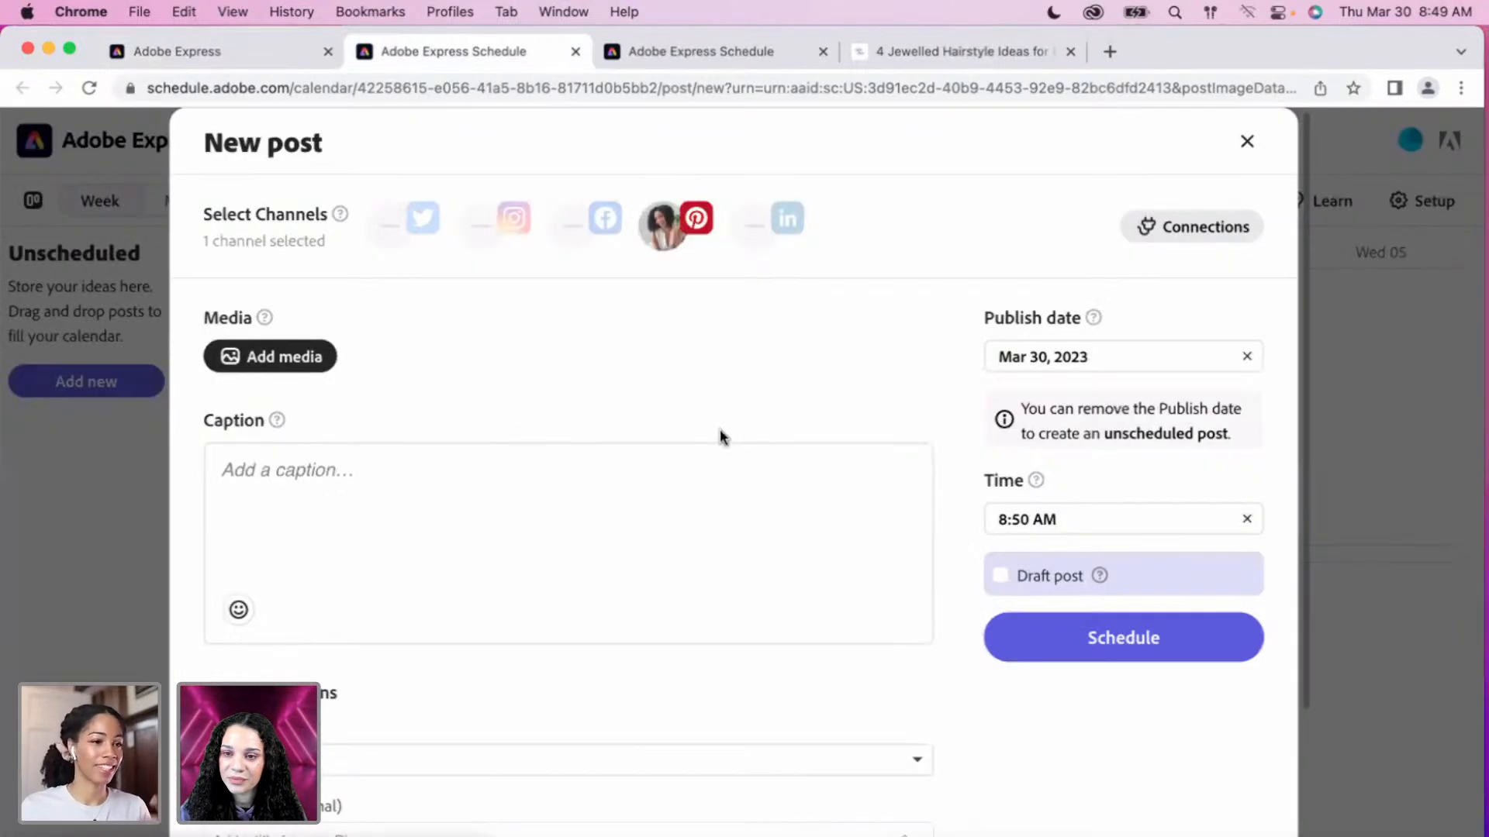
scroll(720, 431, "down", 3)
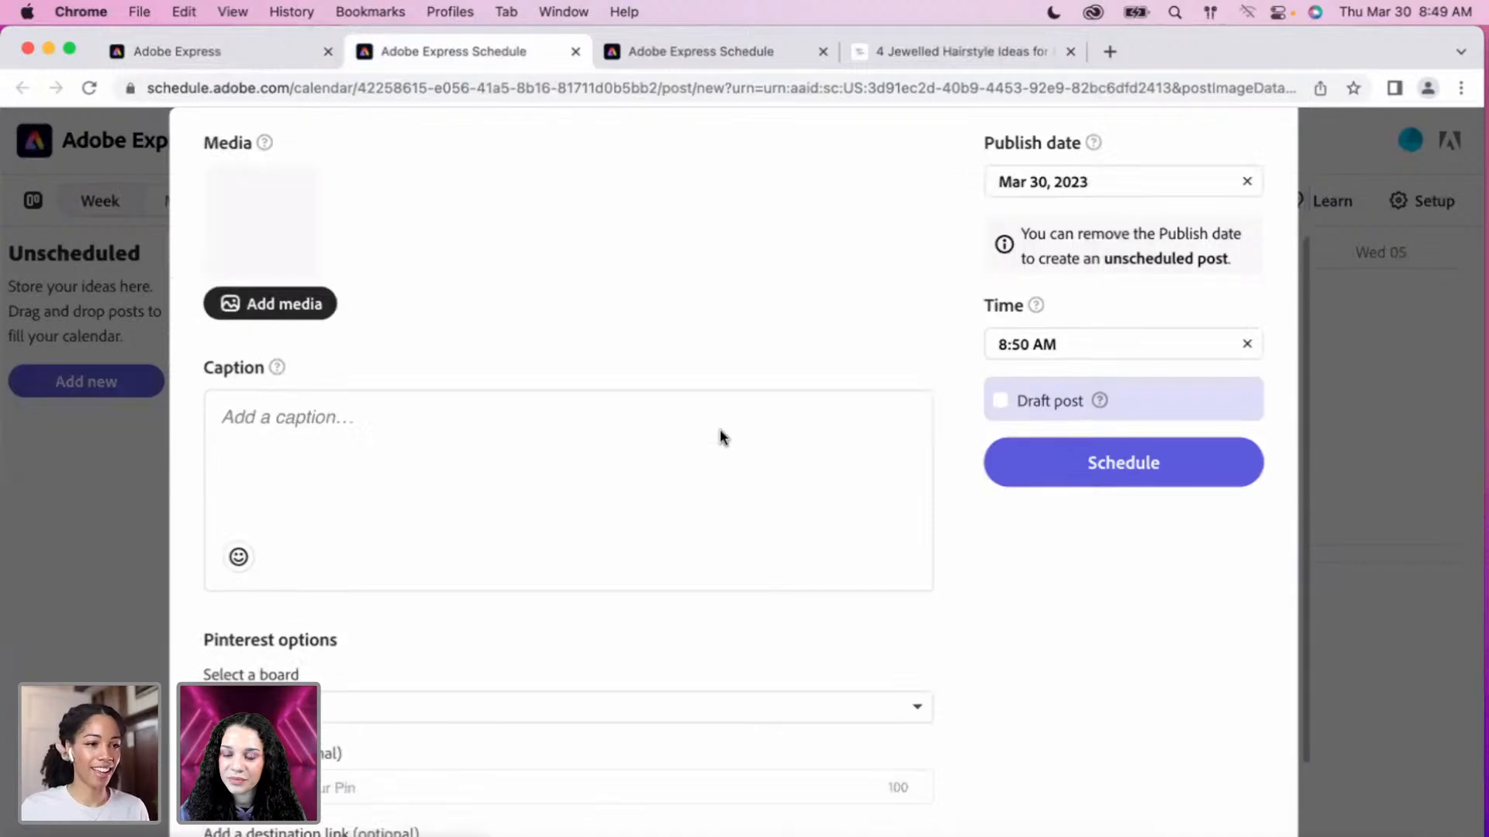
scroll(860, 333, "down", 2)
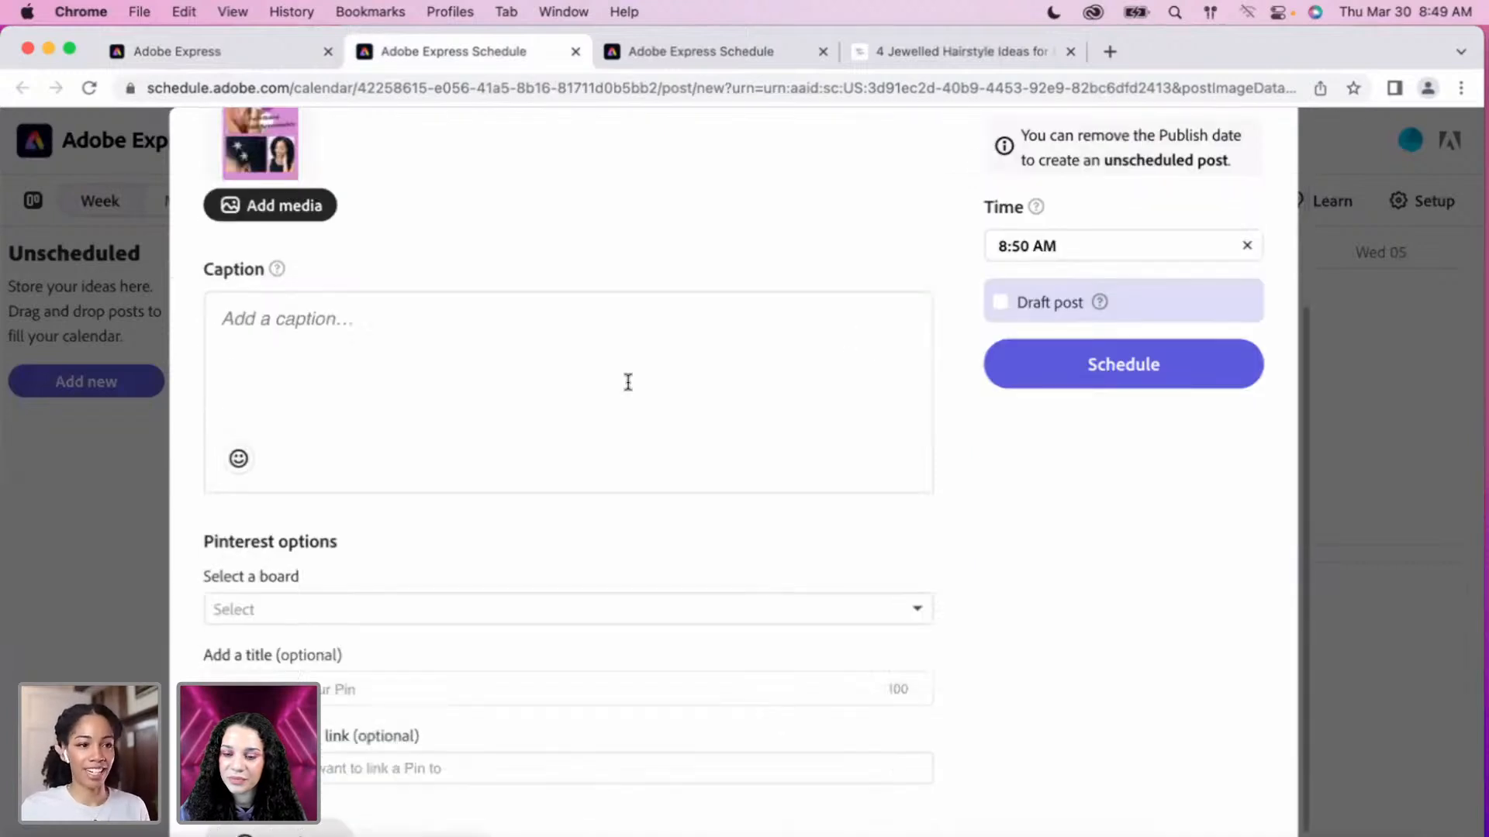
scroll(477, 538, "up", 1)
scroll(266, 455, "up", 2)
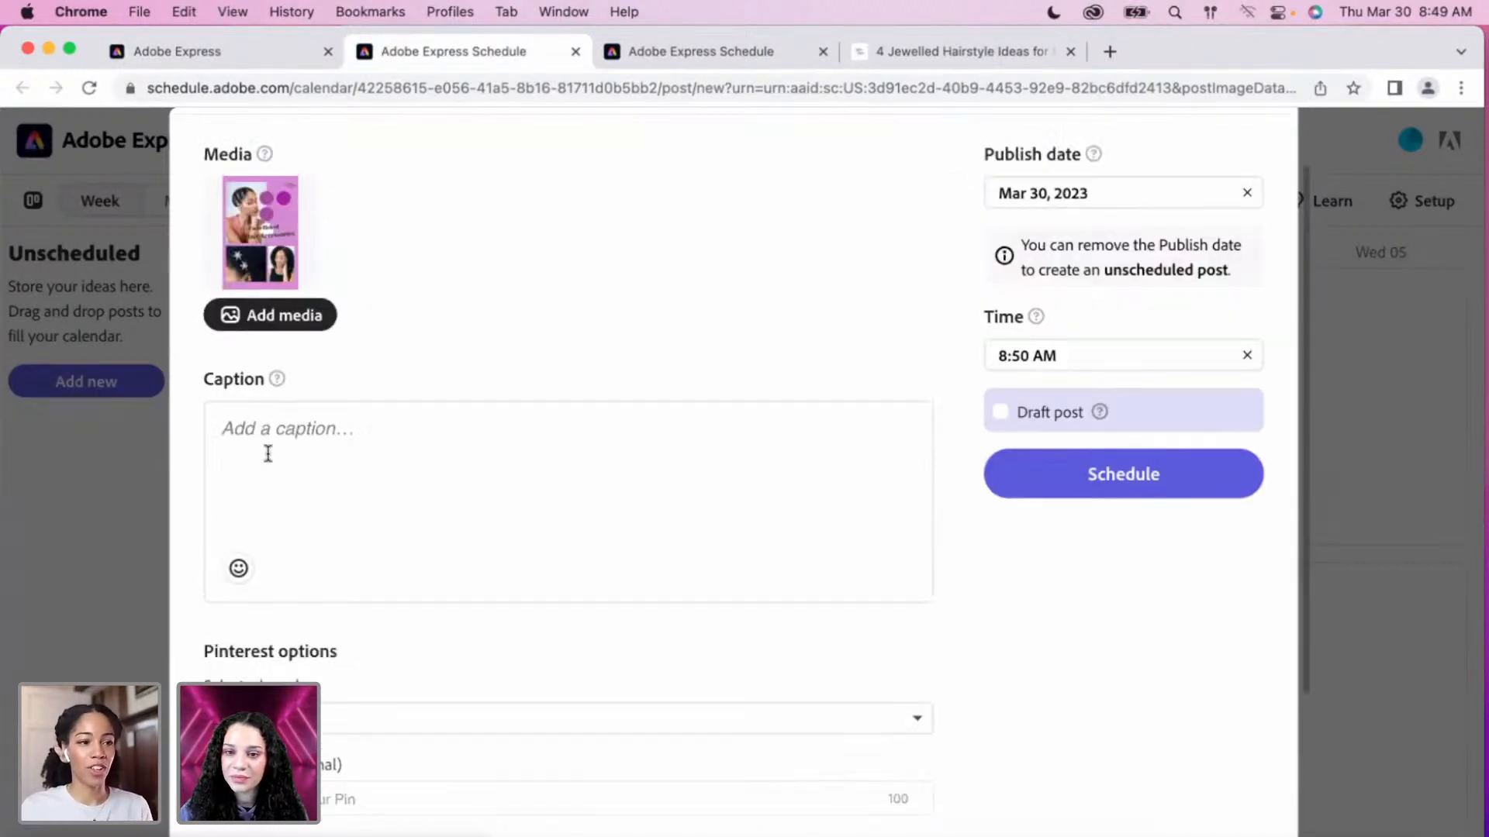
left_click(300, 437)
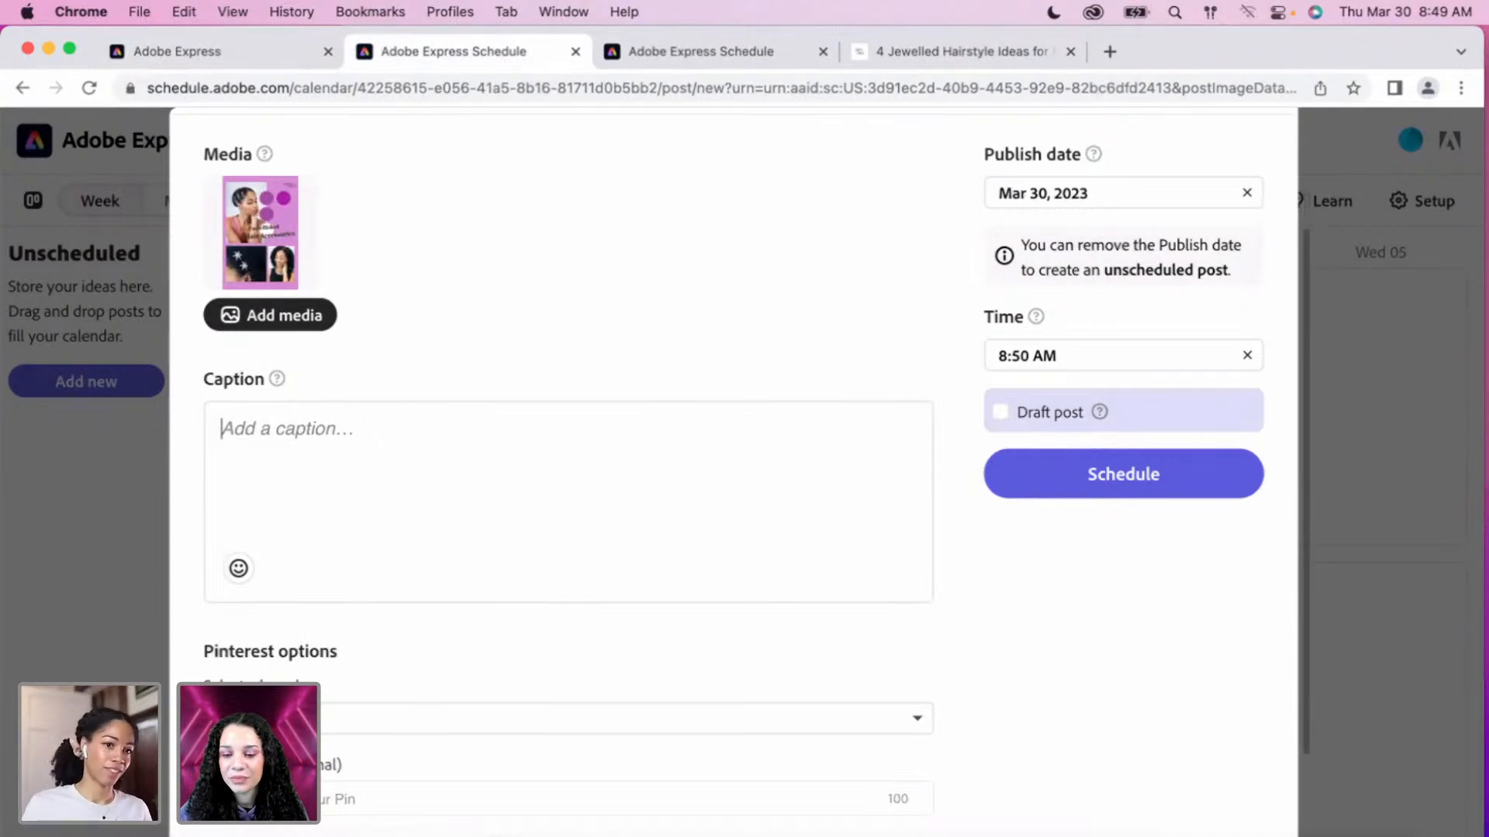
type("Ha")
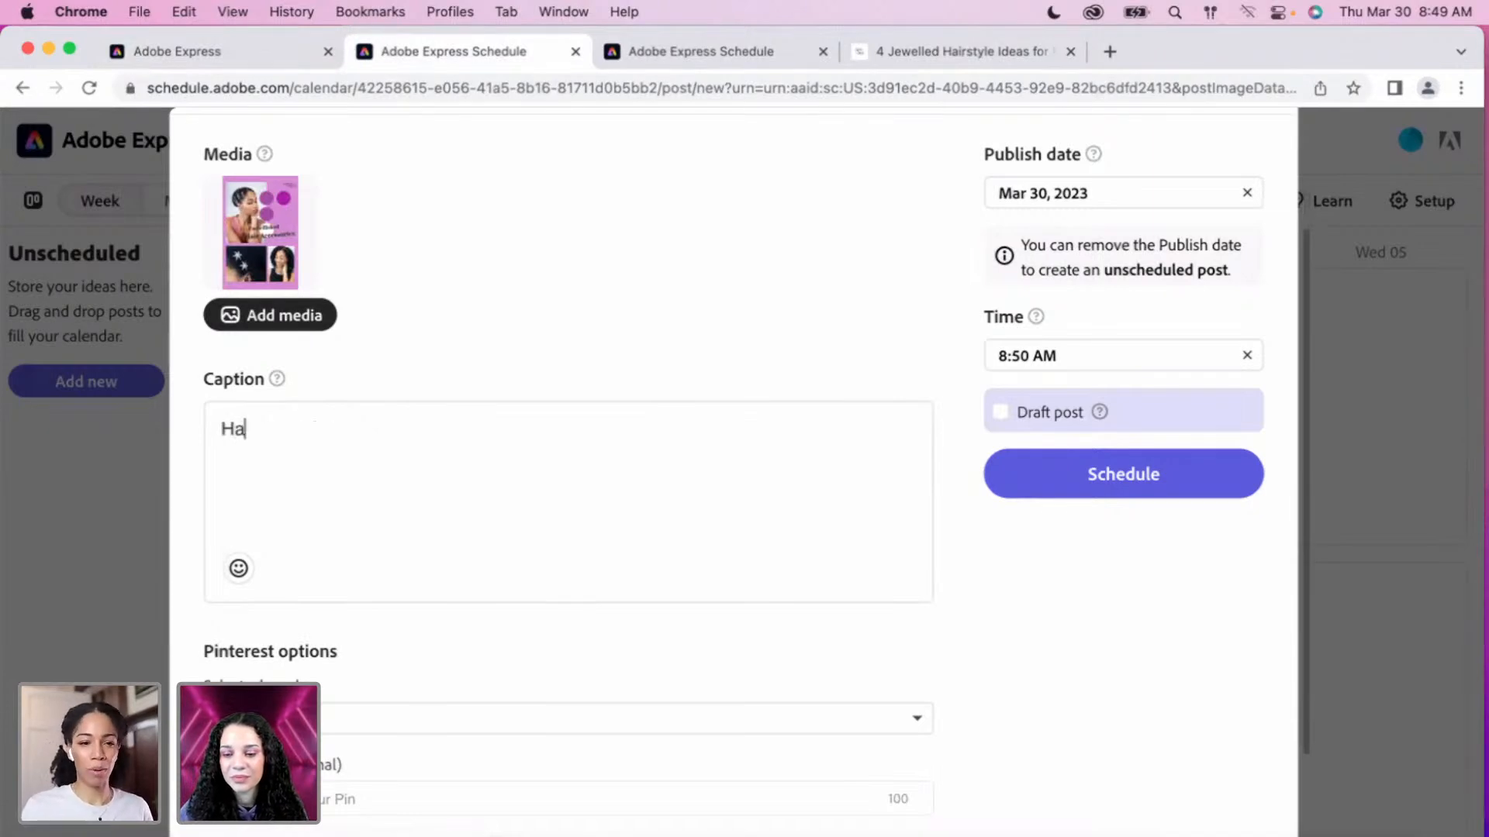
type("ir")
key("BackSpace")
key("BackSpace")
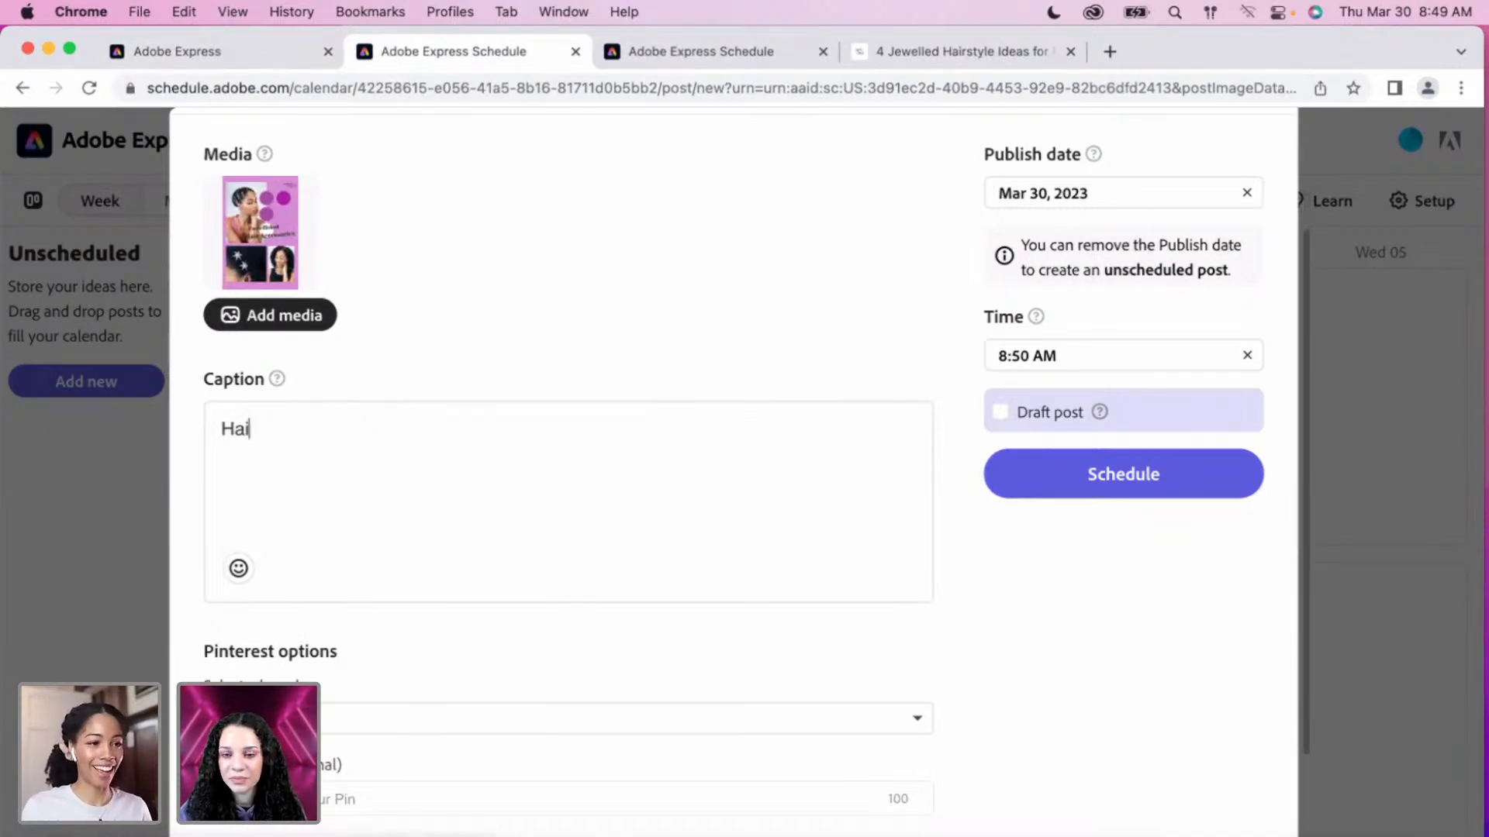
key("BackSpace")
key("BackSpace")
key("BackSpace")
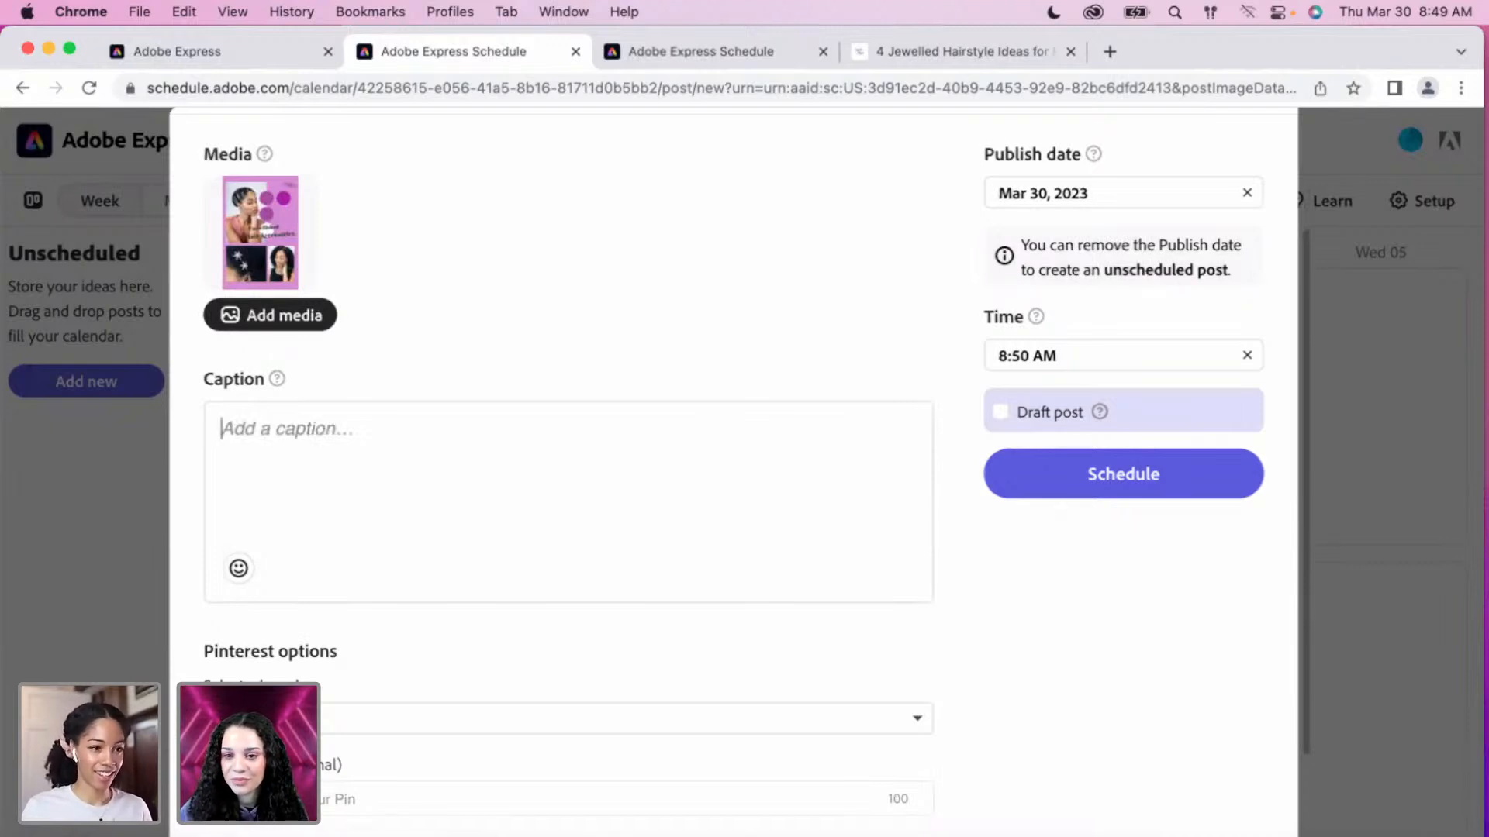
Write the caption "Get inspiration for your next natural hairstyle using jewelled hair accessories.".
type("Get inspirati")
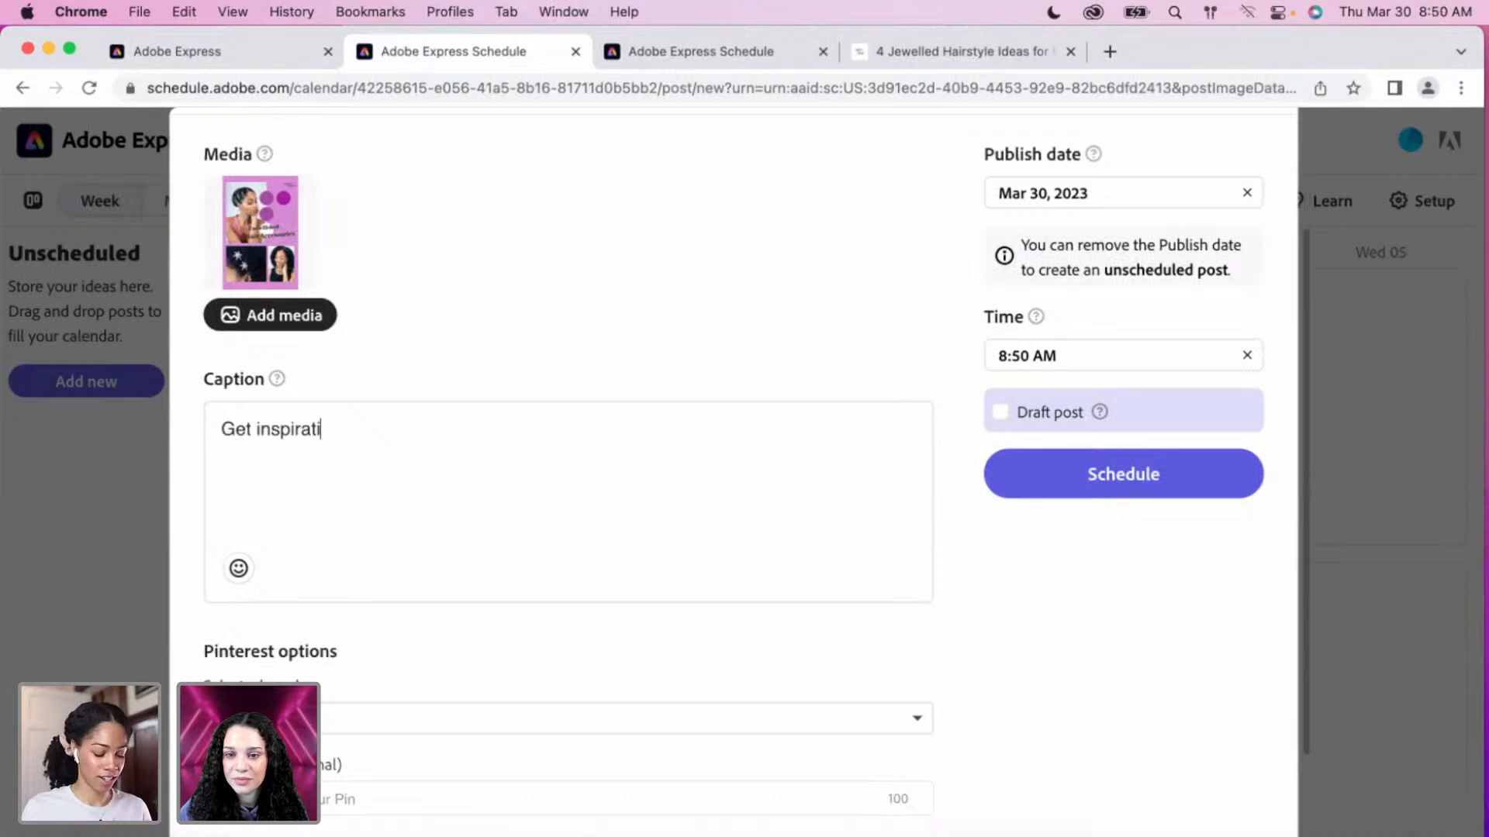
key("BackSpace")
key("BackSpace")
key("BackSpace")
key("BackSpace")
key("BackSpace")
key("BackSpace")
key("BackSpace")
type("spiration f")
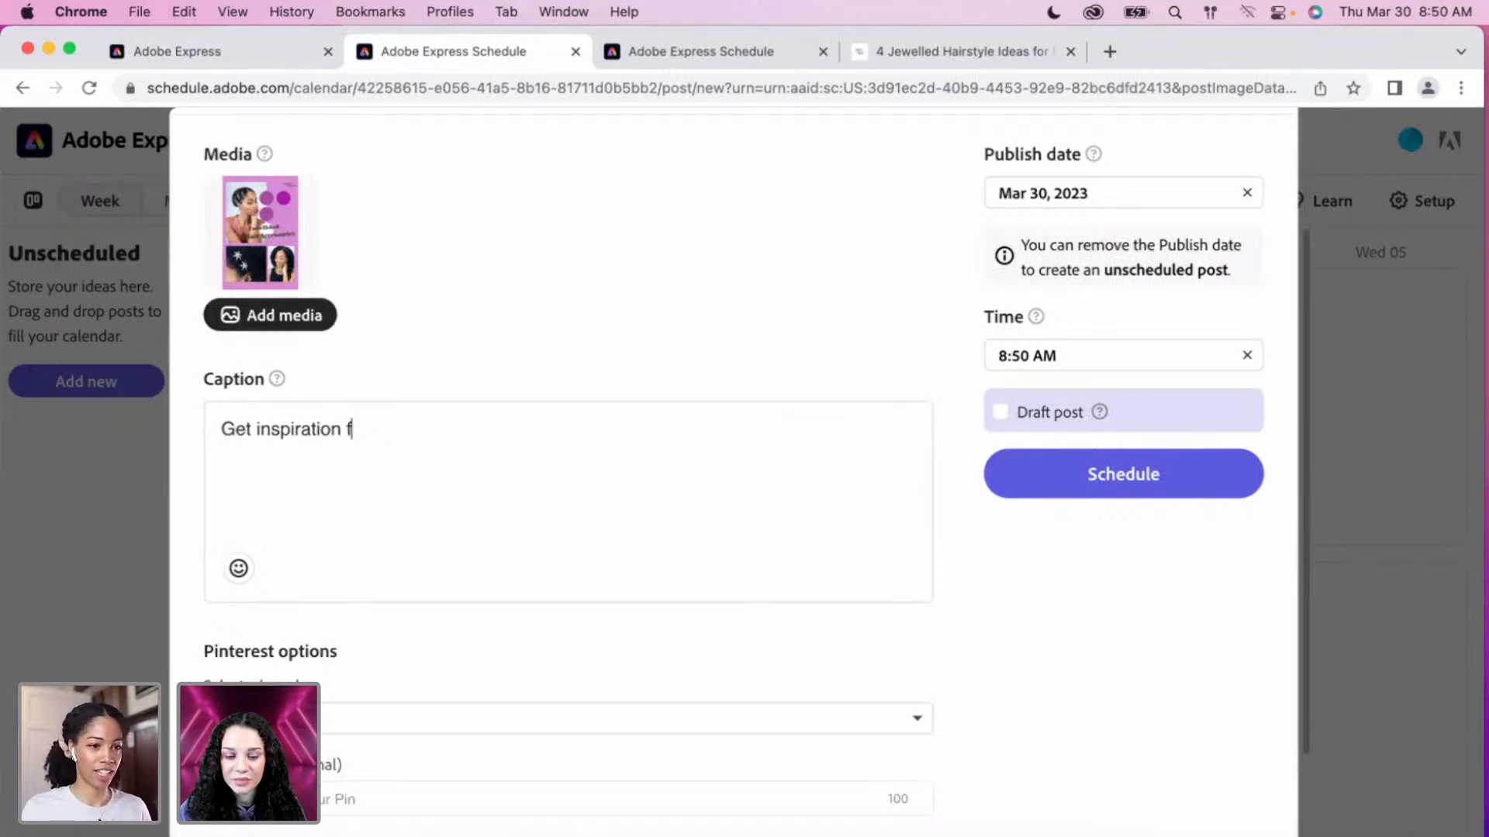
type("or your next natural hairstyle ")
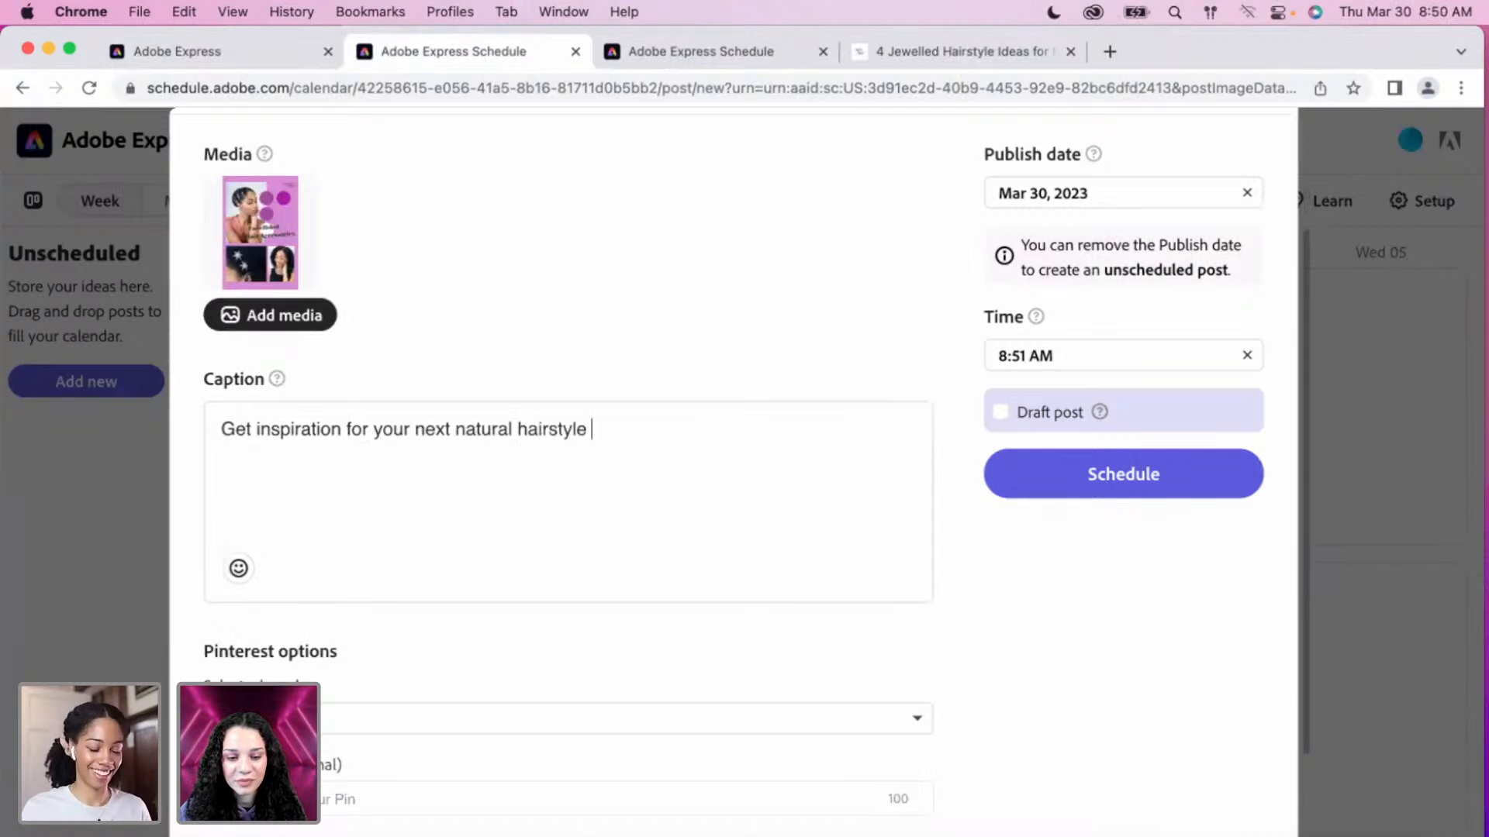
type("using ")
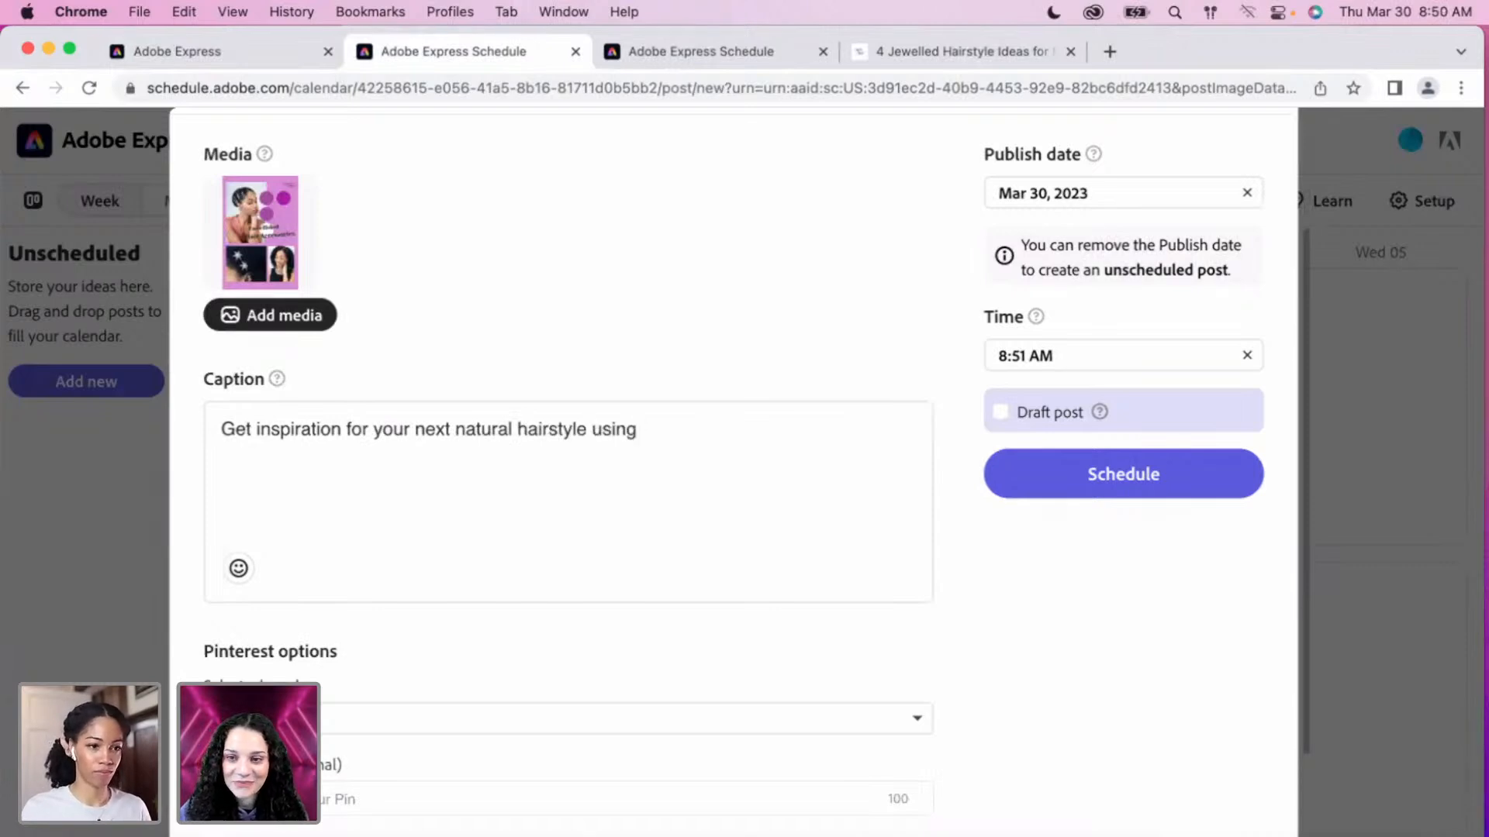
type("jewelled hair a")
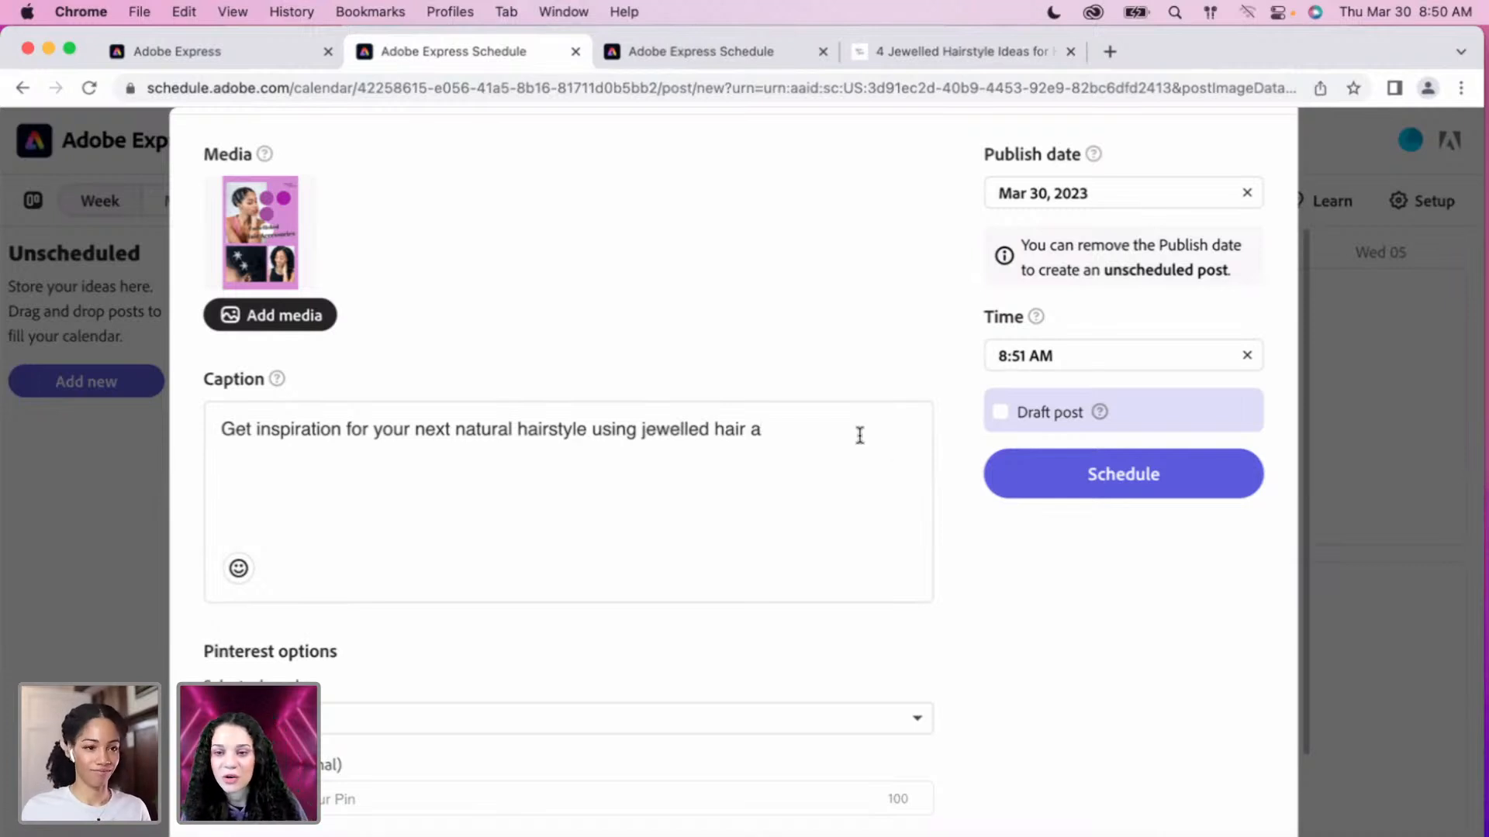
type("d hair a")
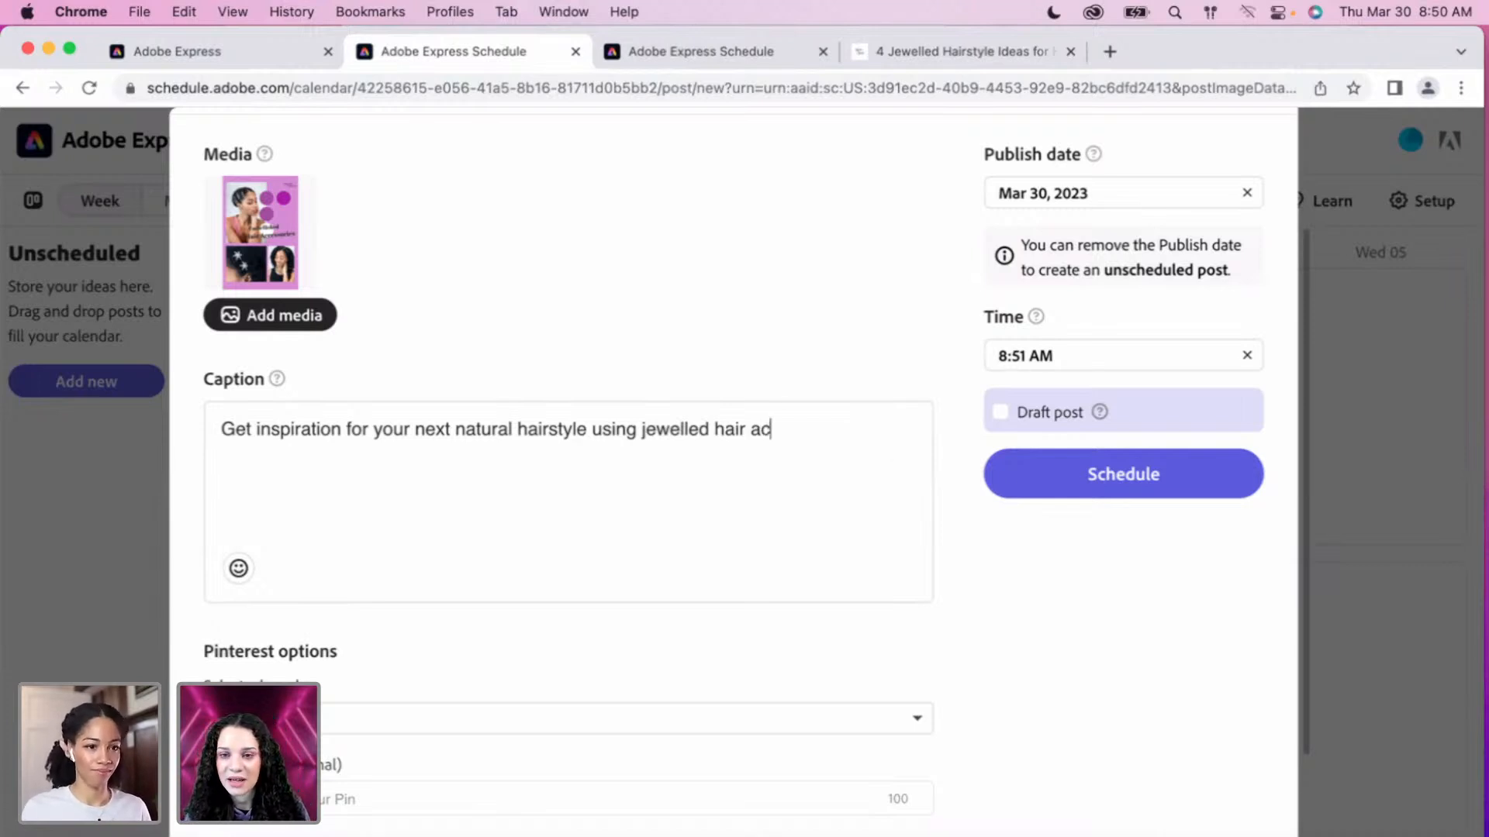
type("ccessories.")
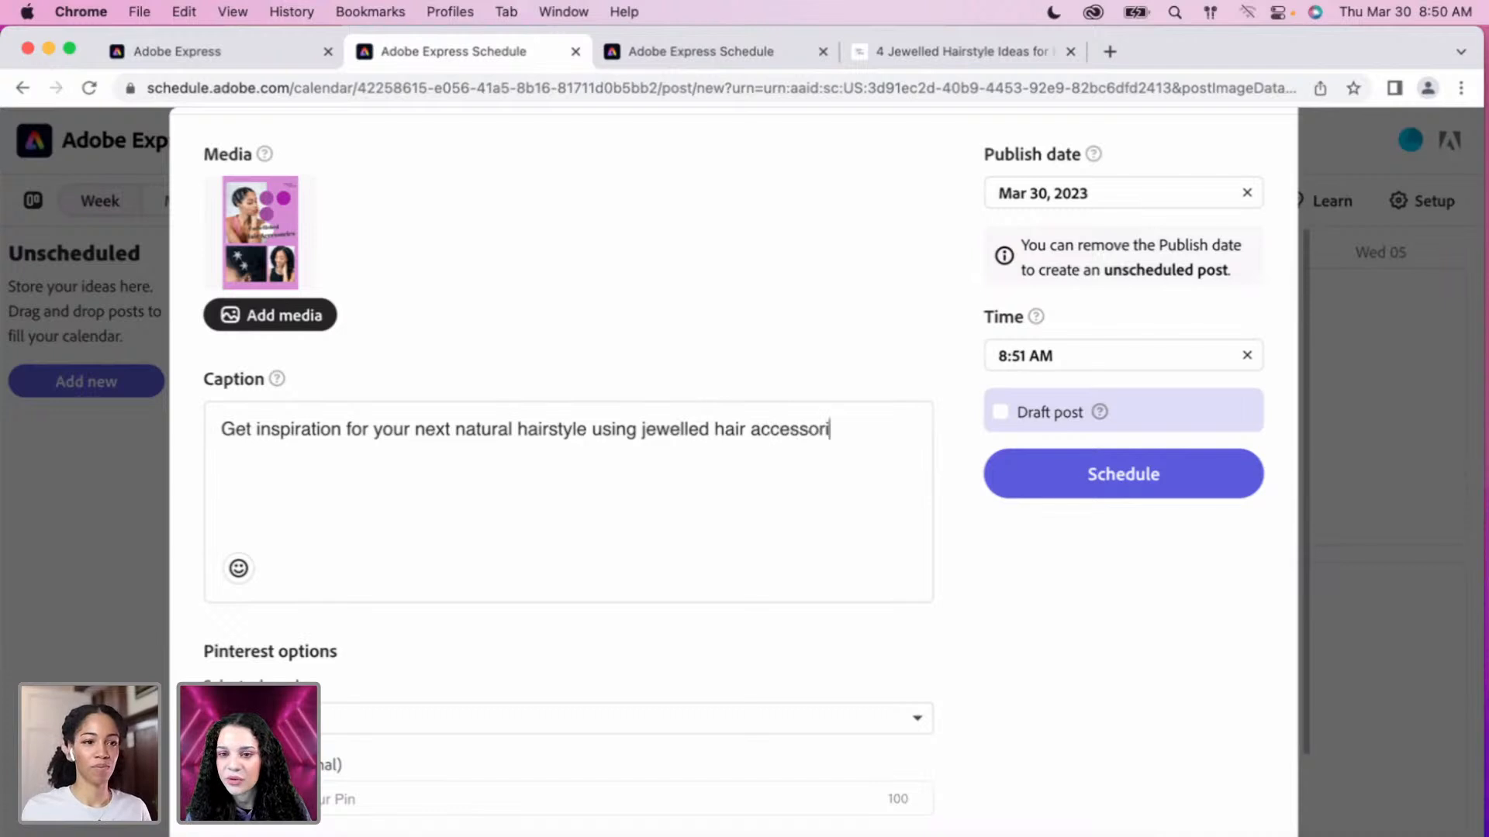
Title the pin "Get Natural Hair Inspo with Jewelled Hair Accessories".
left_click(620, 712)
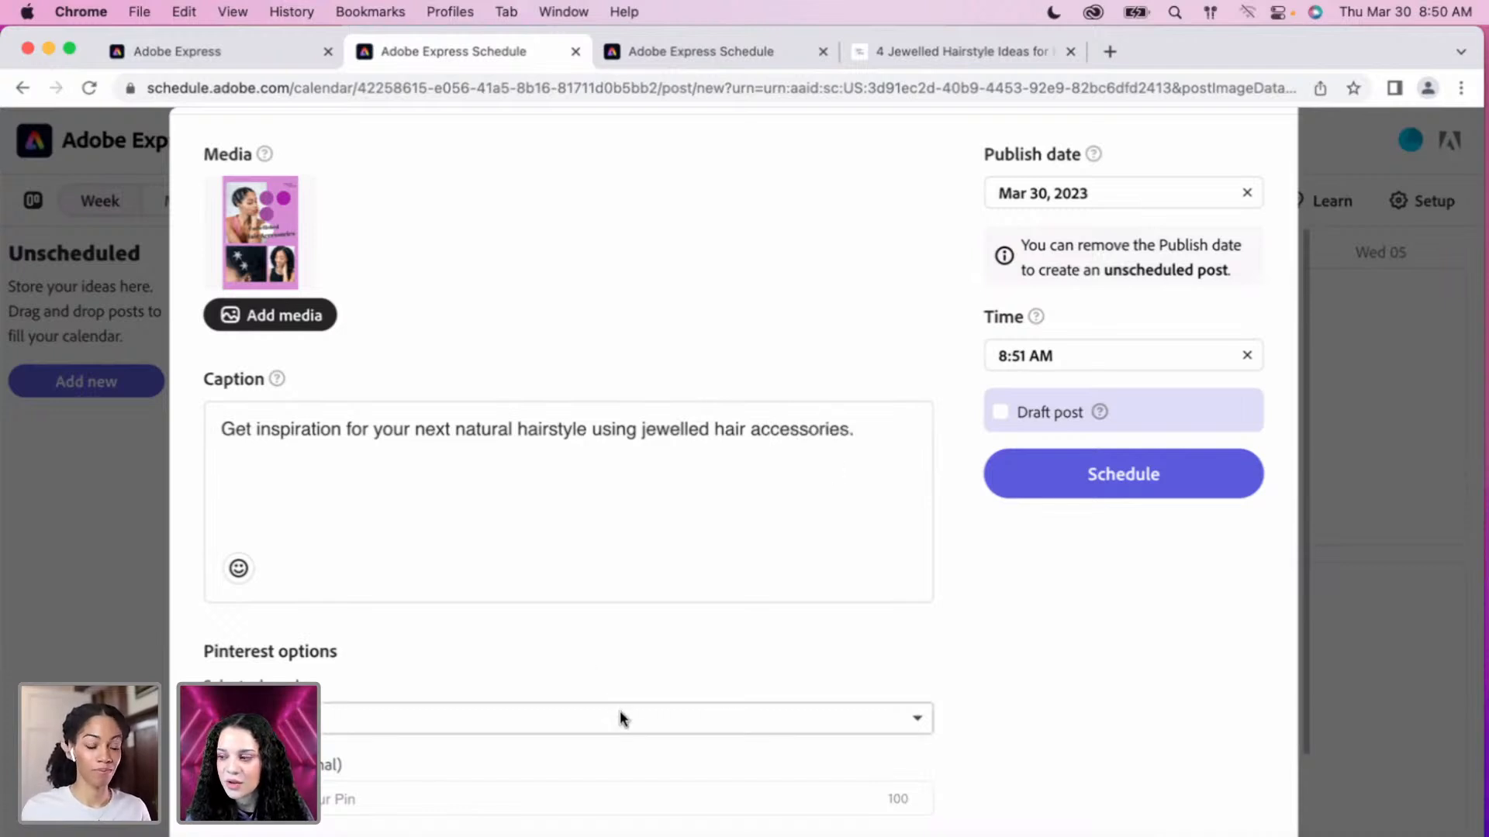
left_click(888, 639)
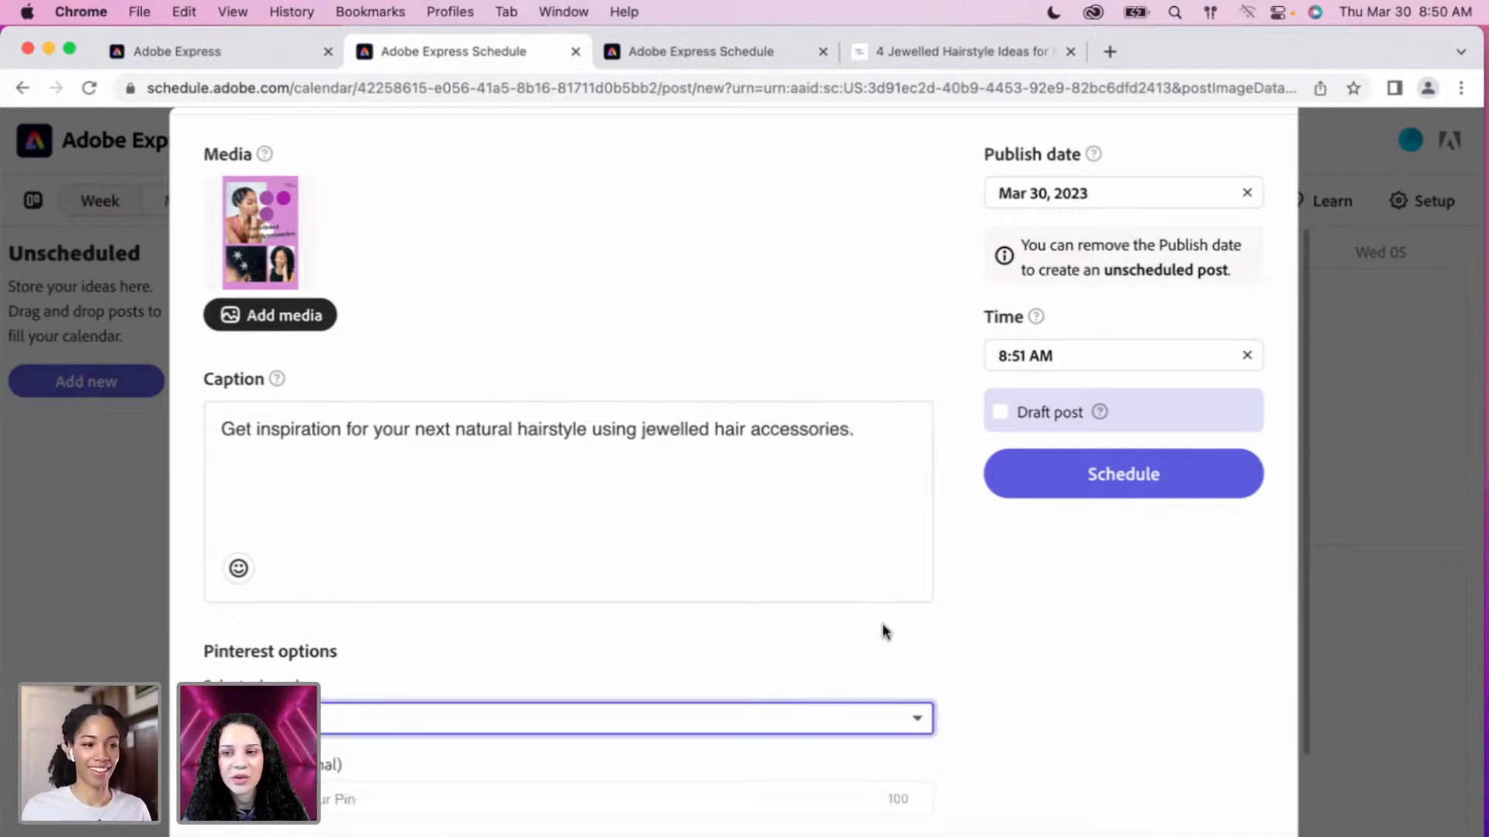
scroll(934, 292, "down", 2)
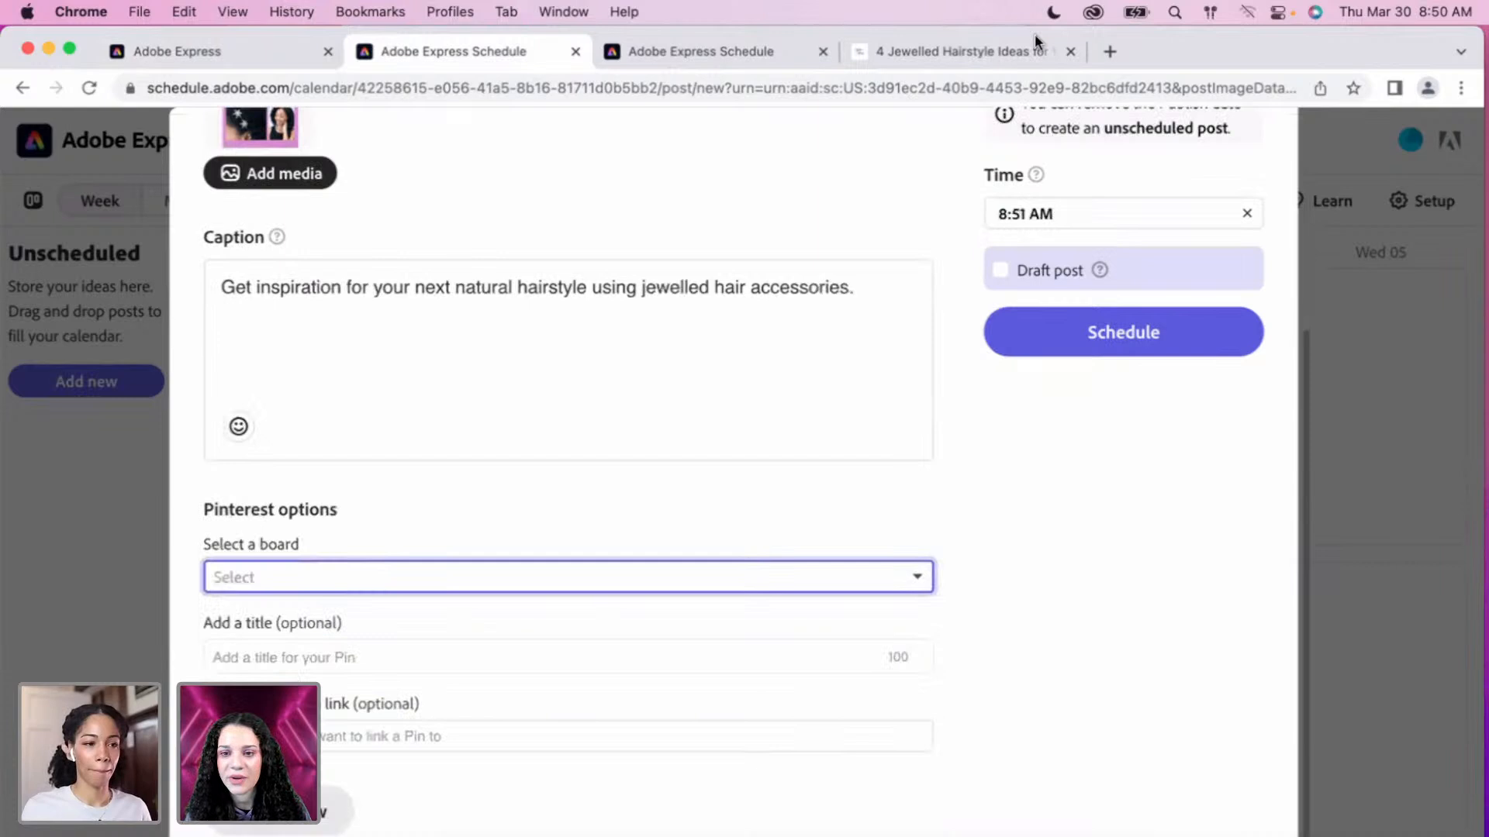
left_click(563, 660)
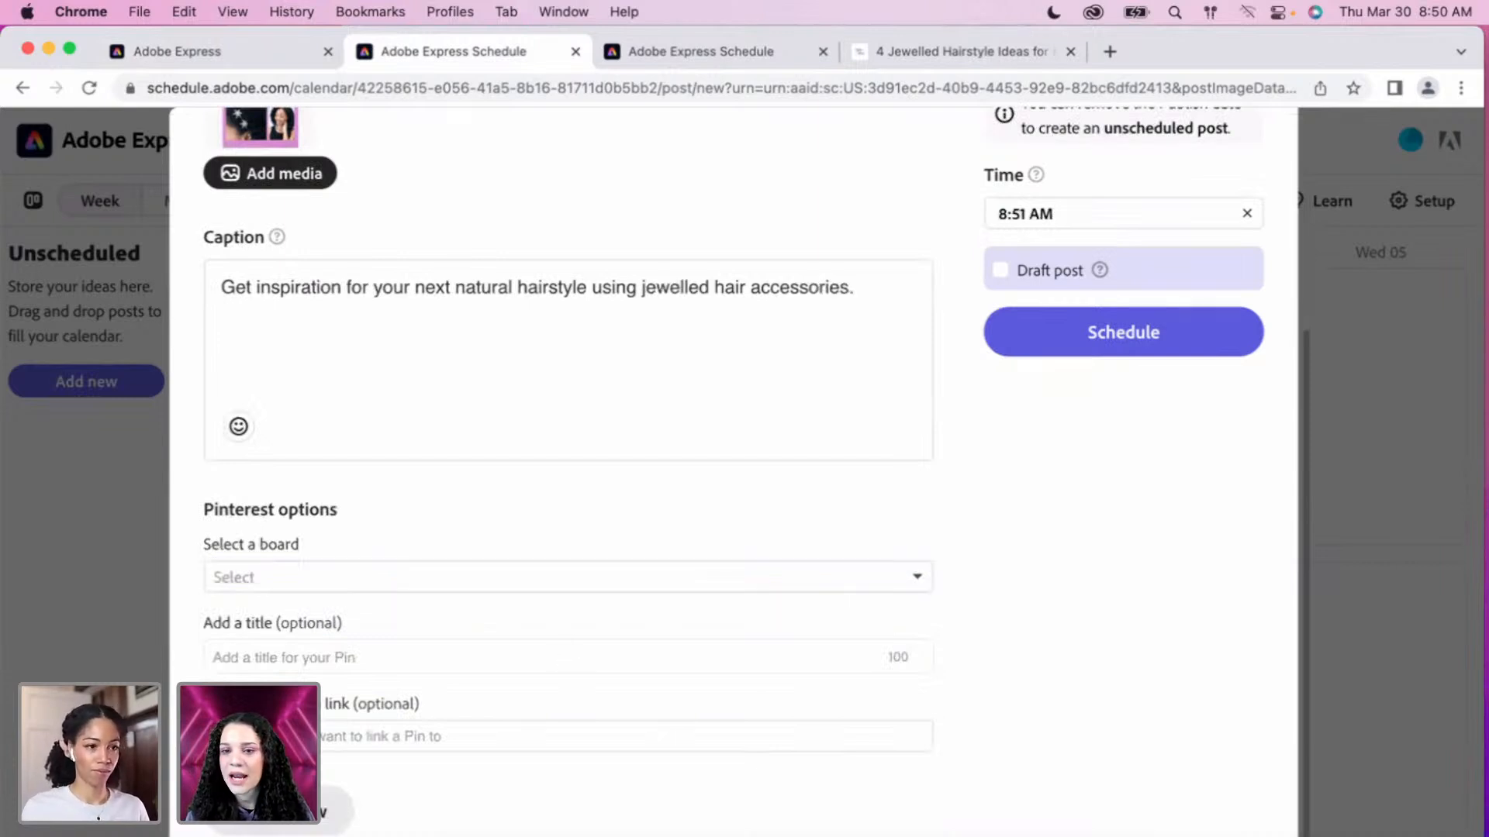
type("Nat")
key("BackSpace")
key("BackSpace")
key("BackSpace")
type("G")
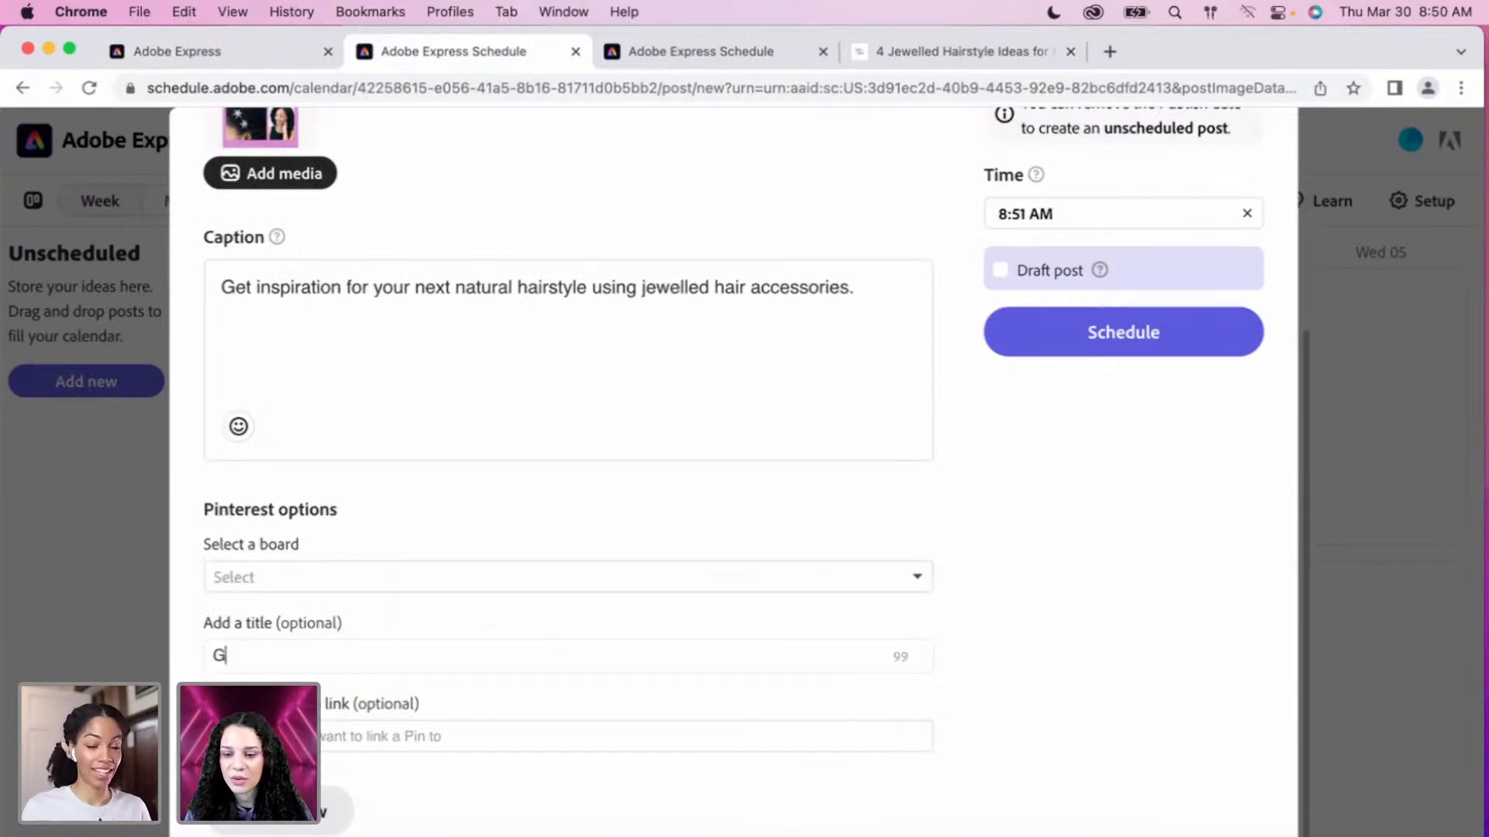
type("et Natural hair")
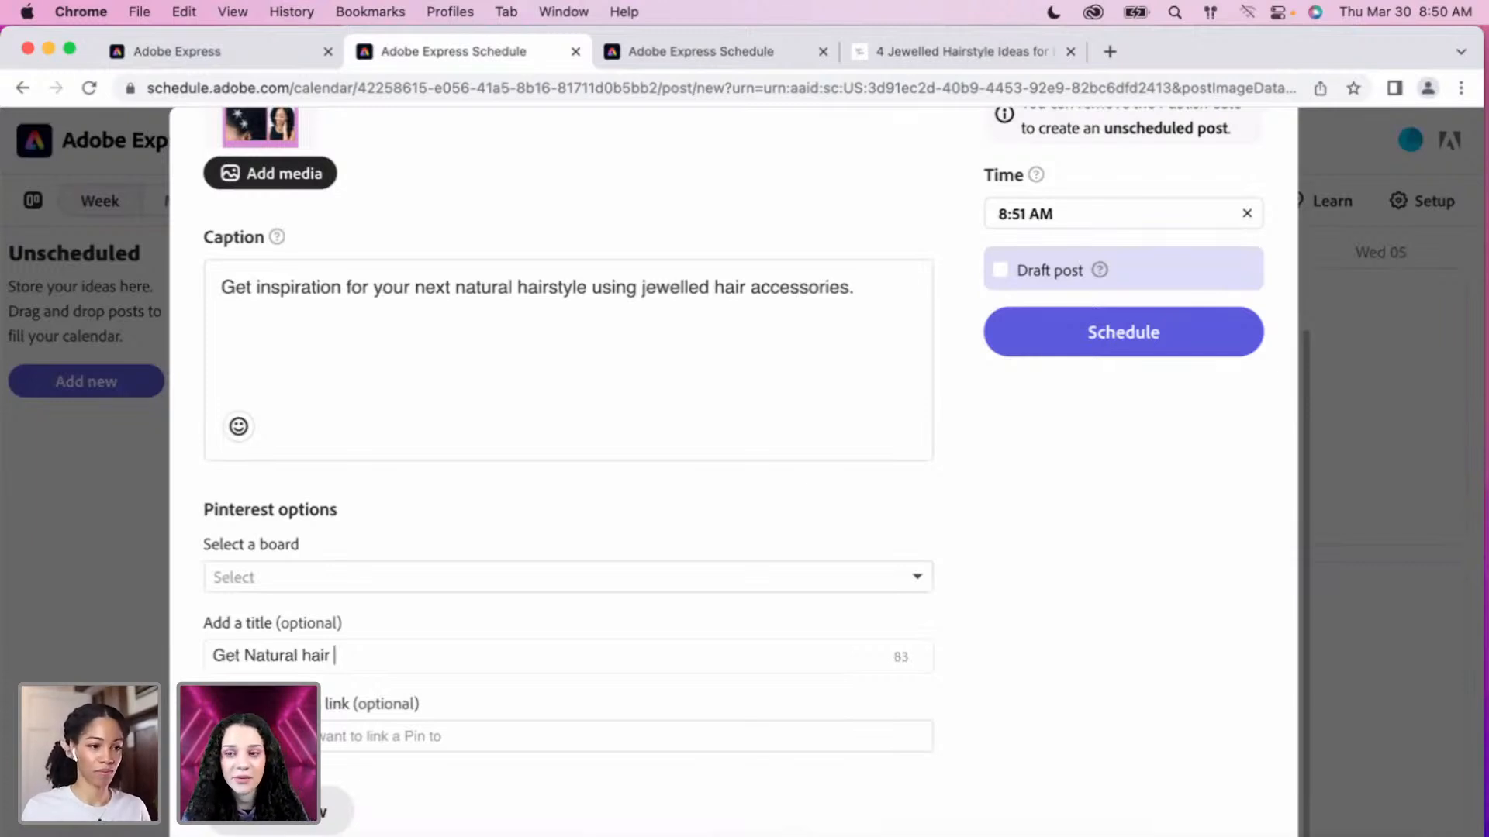
key("BackSpace")
key("BackSpace")
key("BackSpace")
key("BackSpace")
key("BackSpace")
type("Hair ")
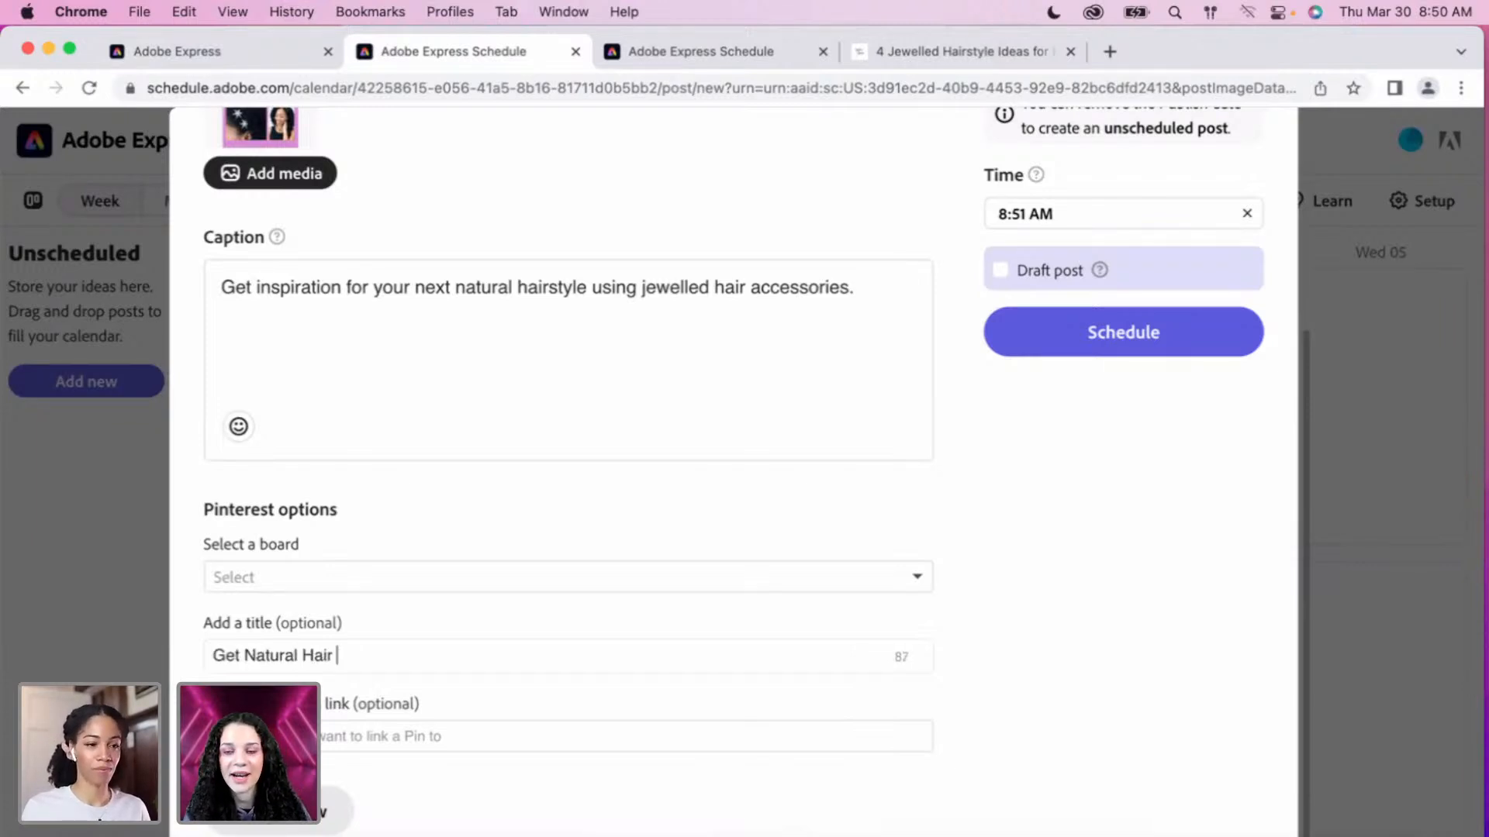
type("Inspo ")
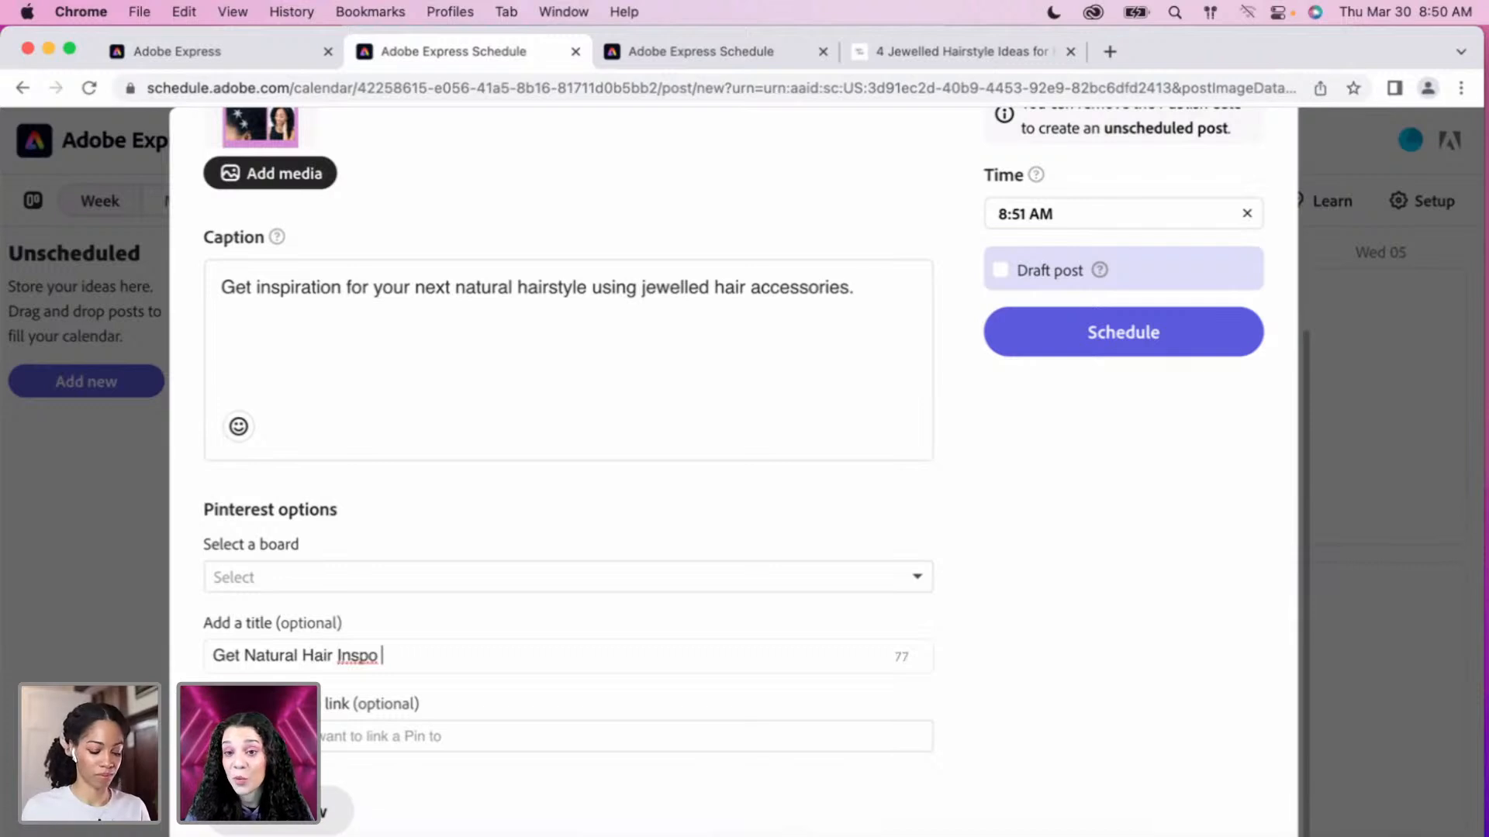
type("with Jewel")
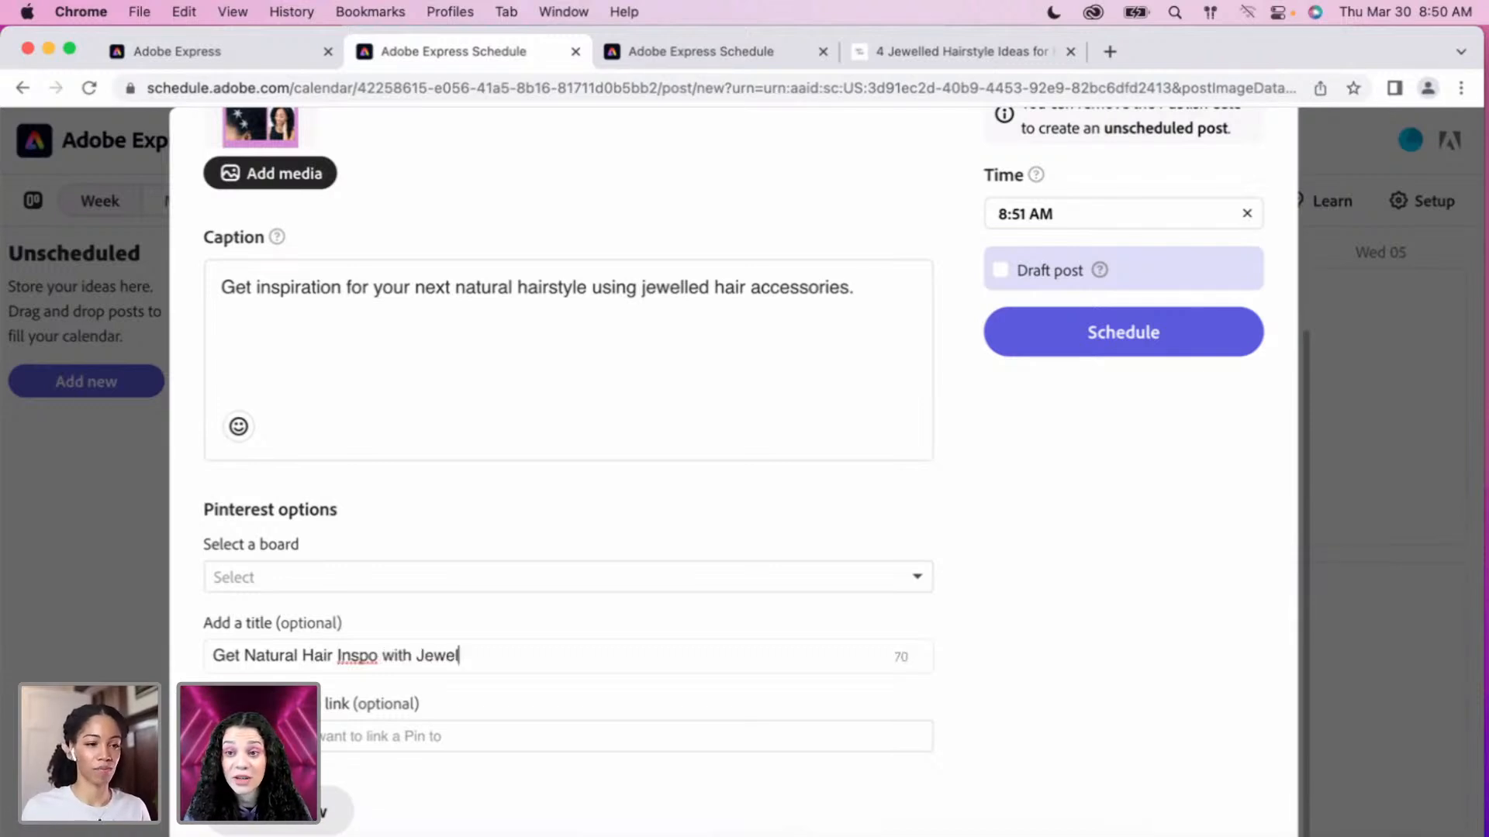
type("led Hair A")
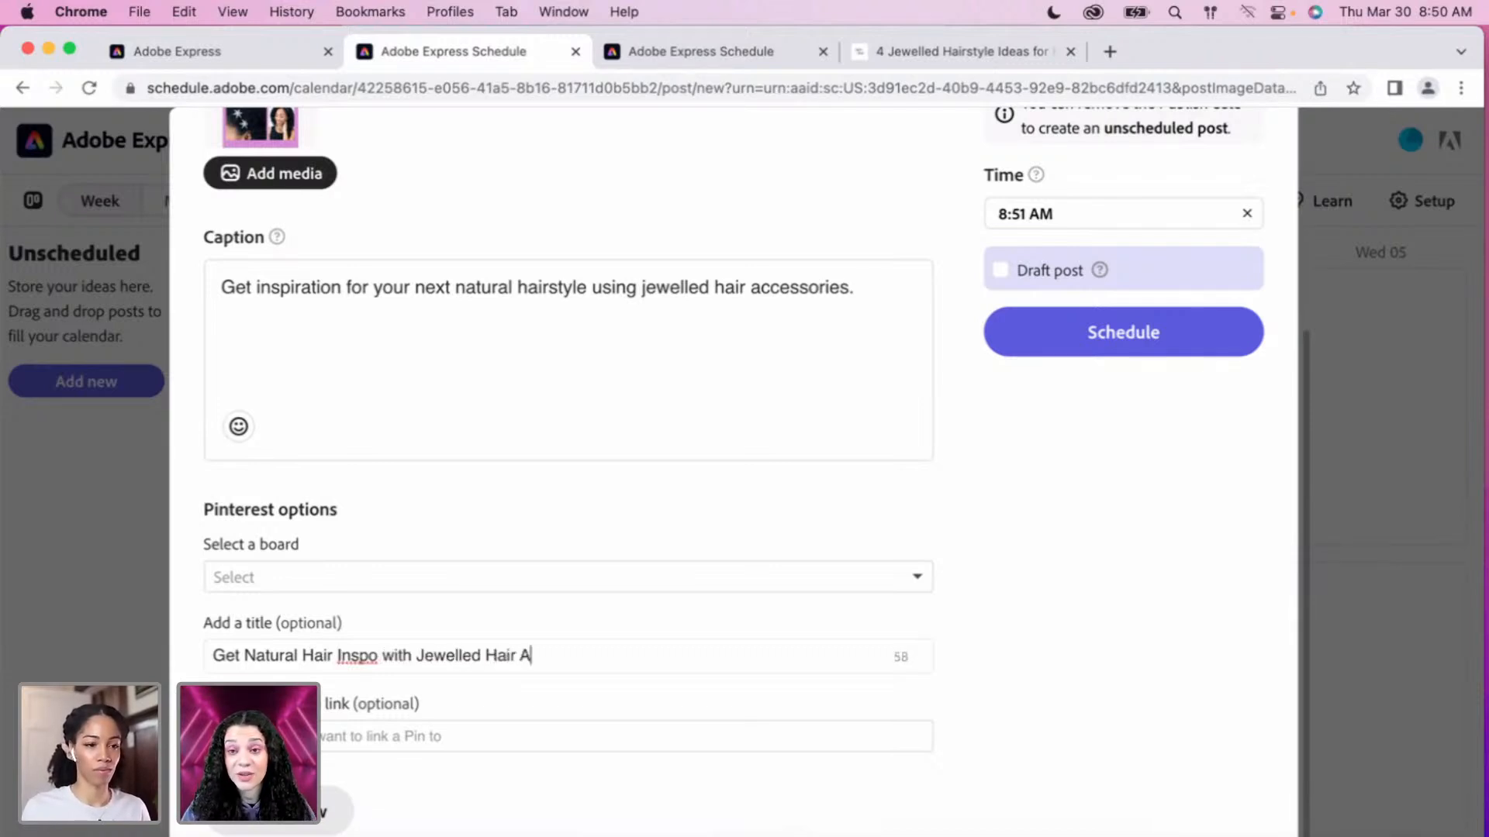
type("ccessories")
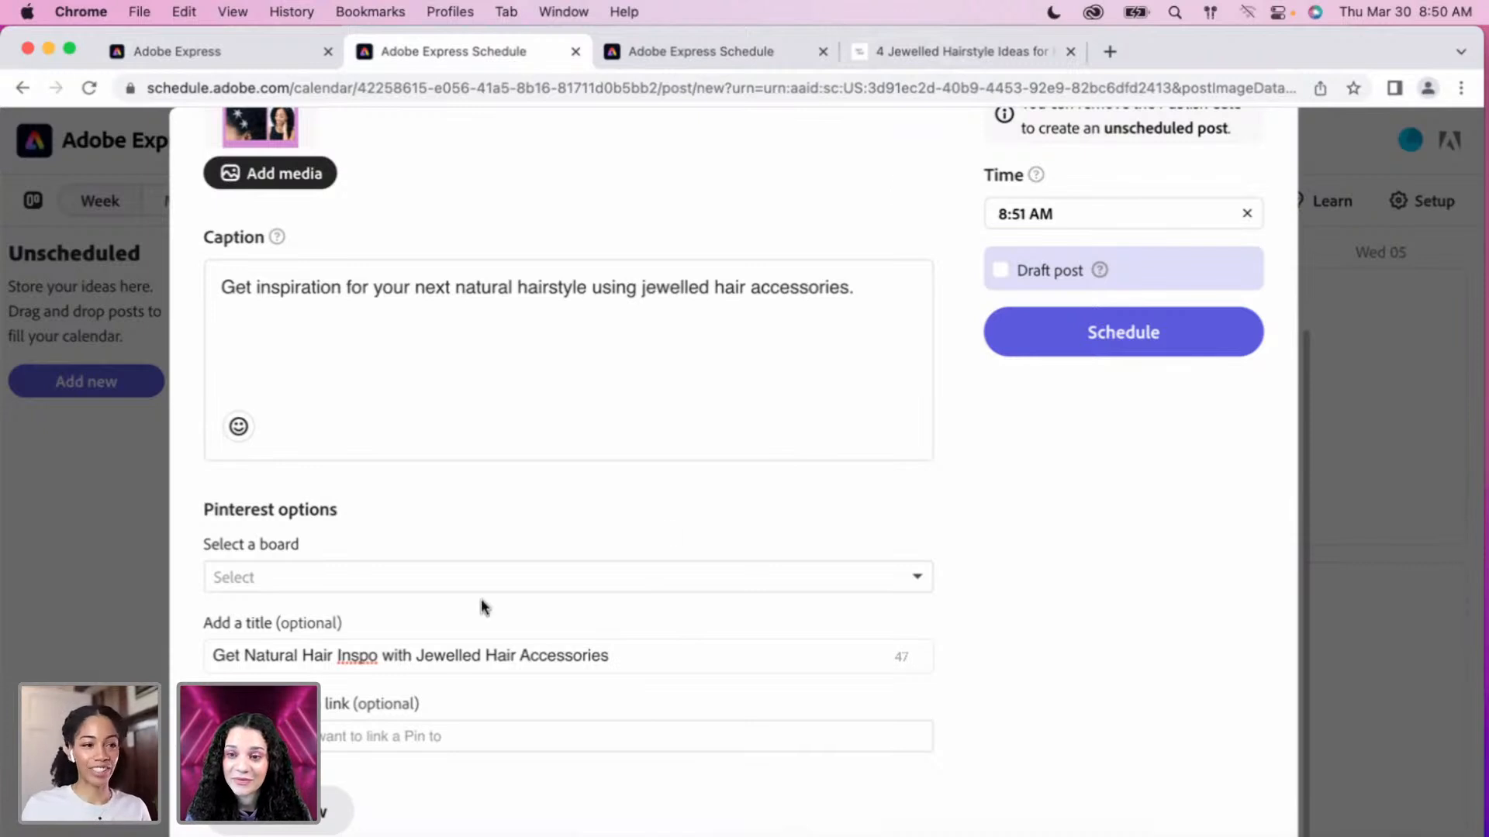
Copy the web address of the "4 Jewelled Hairstyle Ideas" blog post and paste it as the pin's destination link.
scroll(864, 607, "up", 1)
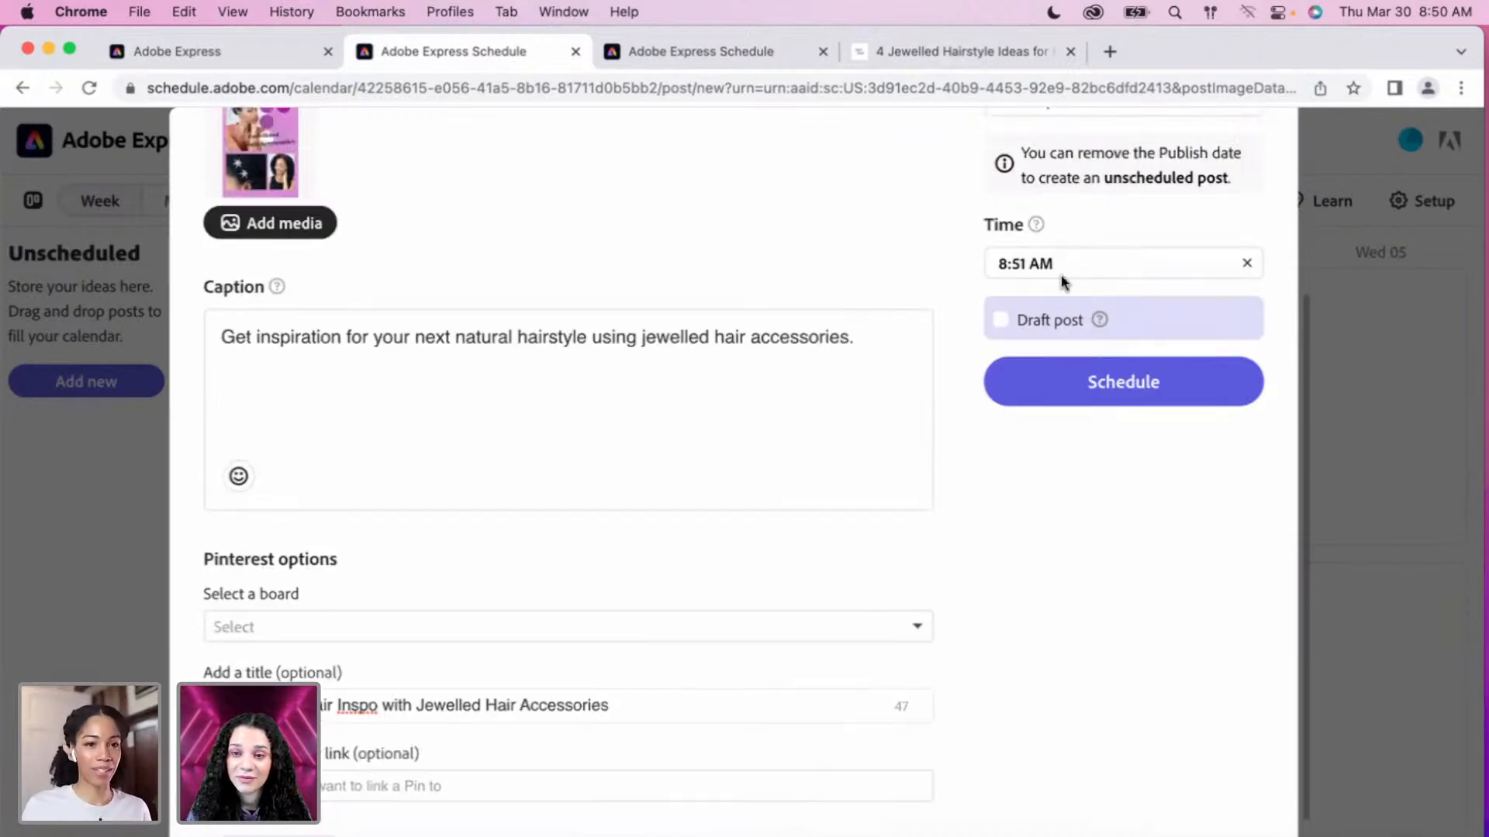
left_click(959, 50)
left_click(697, 99)
key("super+c")
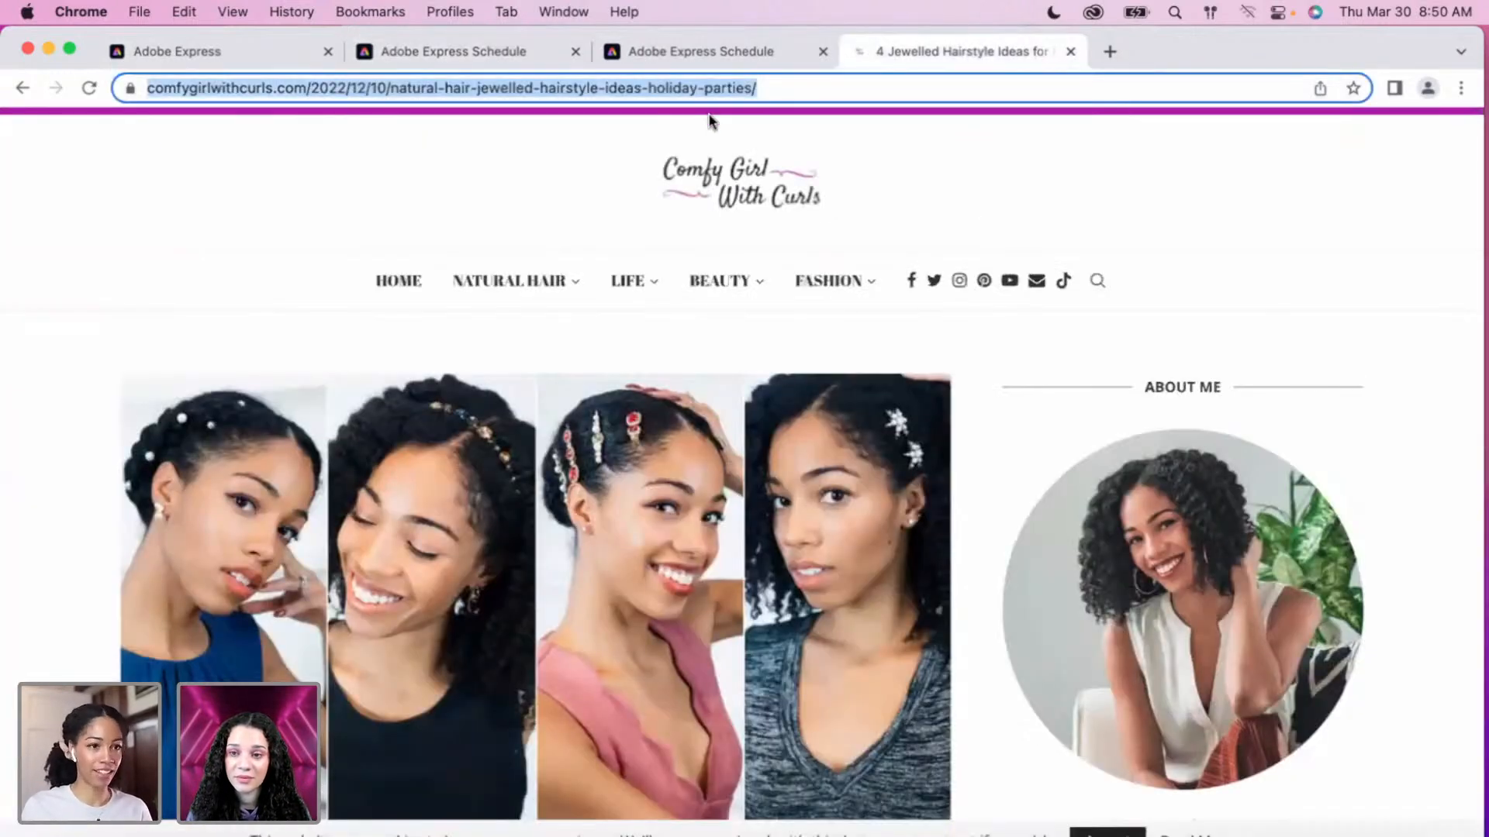
left_click(425, 45)
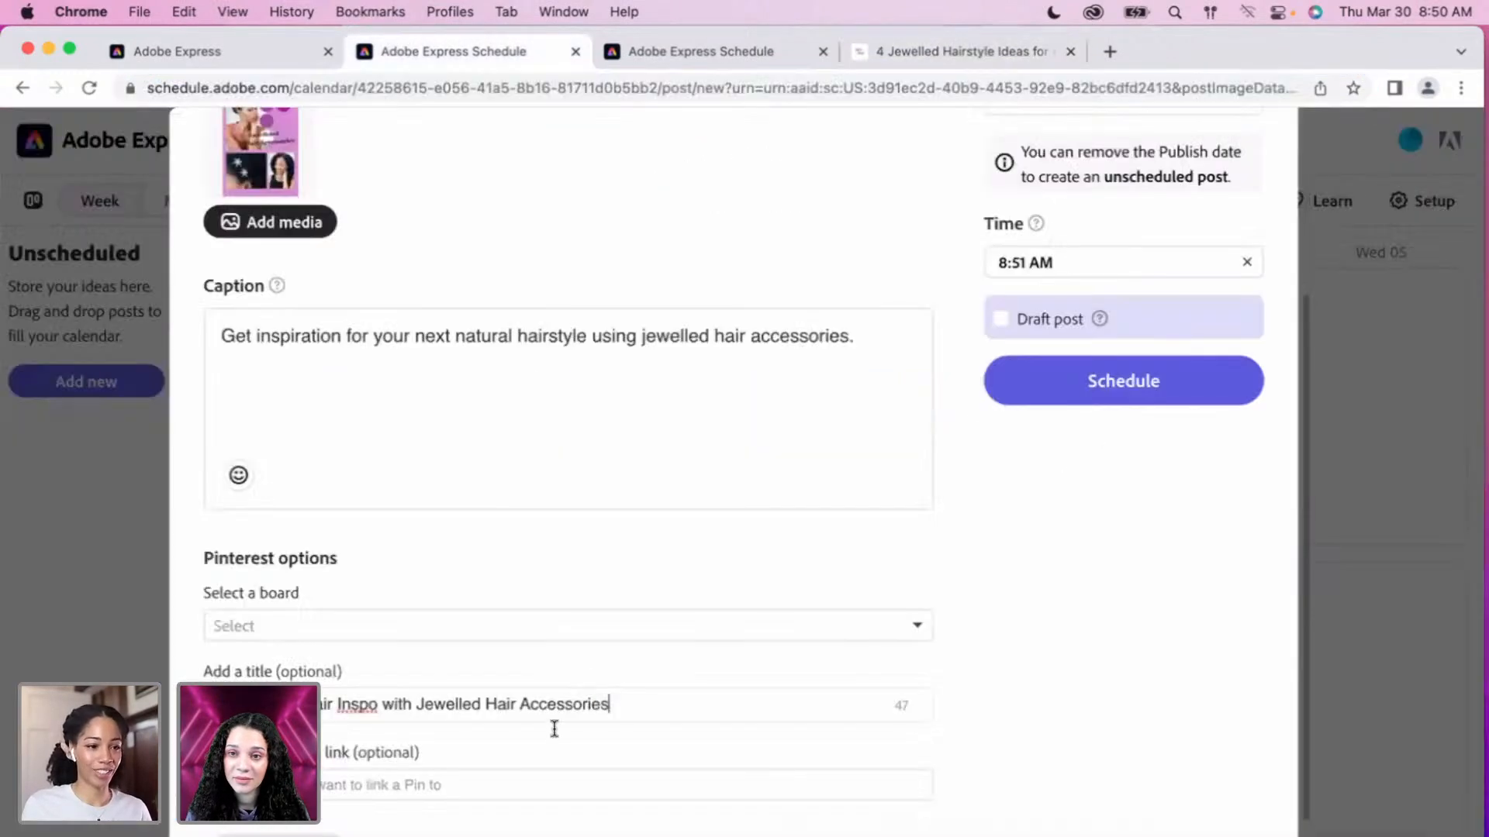
scroll(556, 729, "down", 1)
left_click(556, 729)
key("super+v")
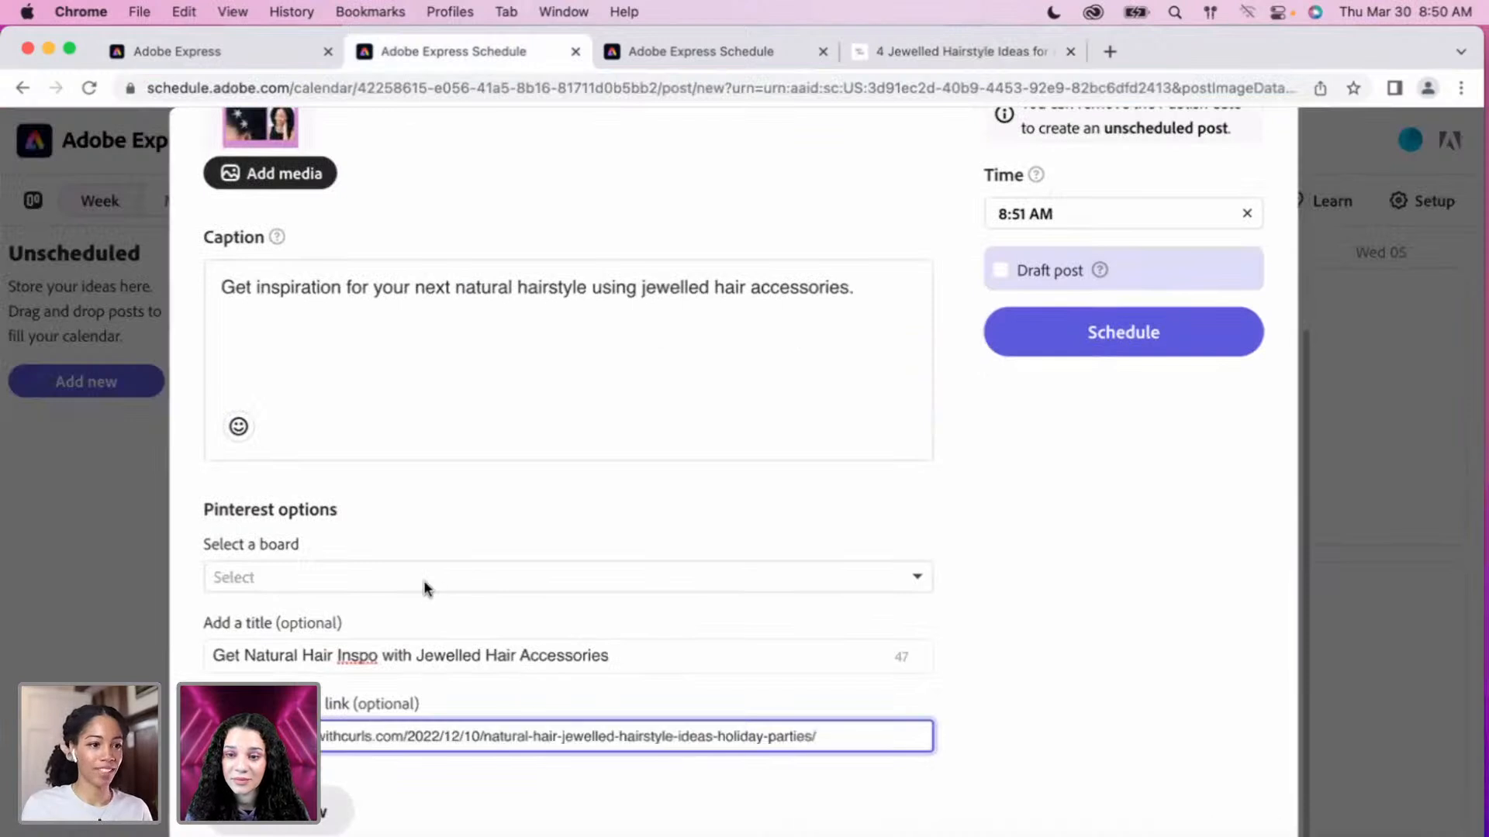
Choose "Natural Hair Accessories" as the Pinterest board for the pin.
left_click(576, 587)
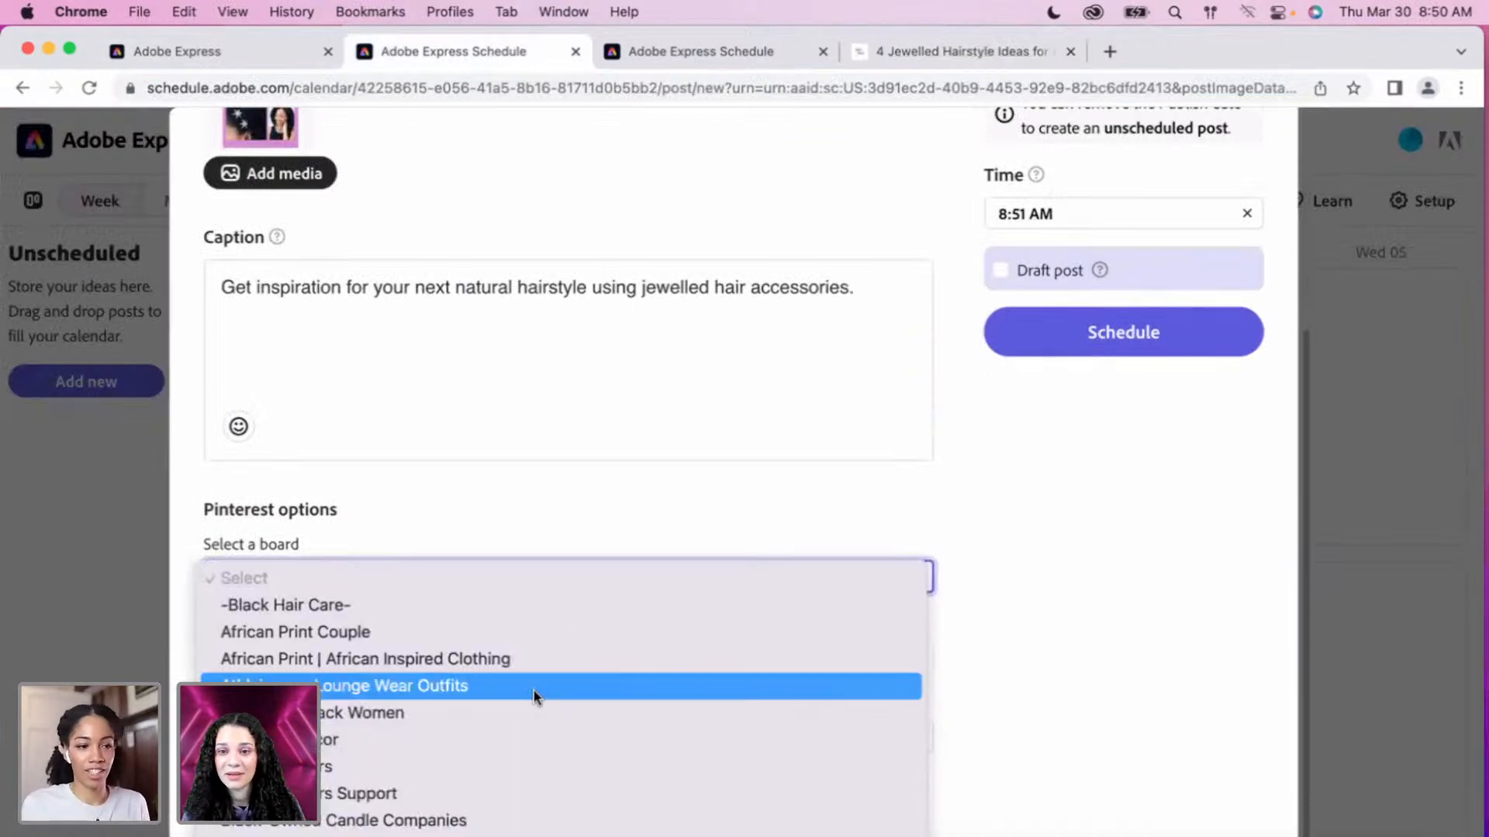
scroll(533, 695, "down", 5)
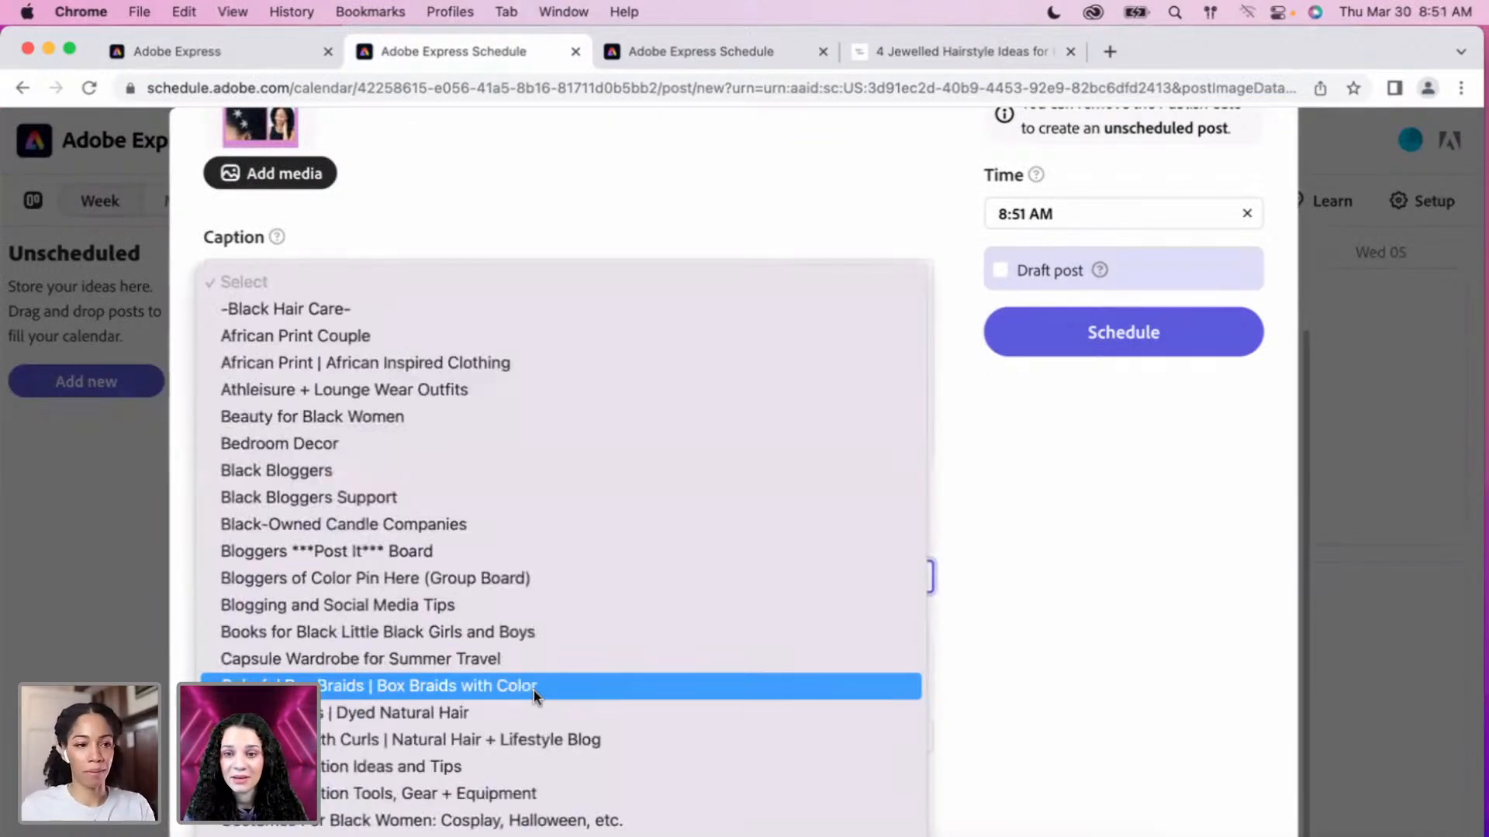
scroll(509, 502, "down", 1)
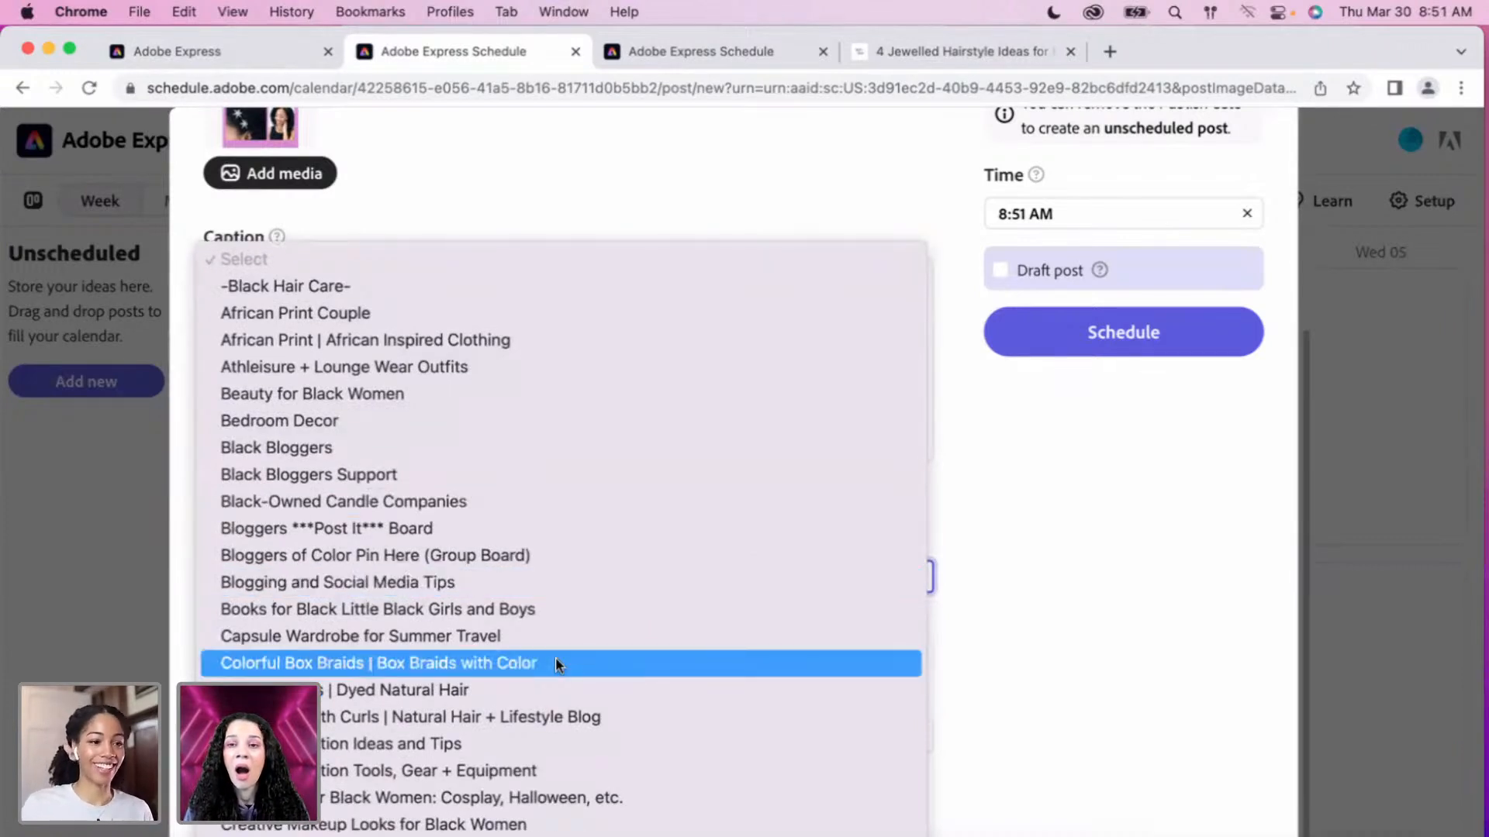
scroll(555, 658, "down", 10)
scroll(555, 657, "down", 3)
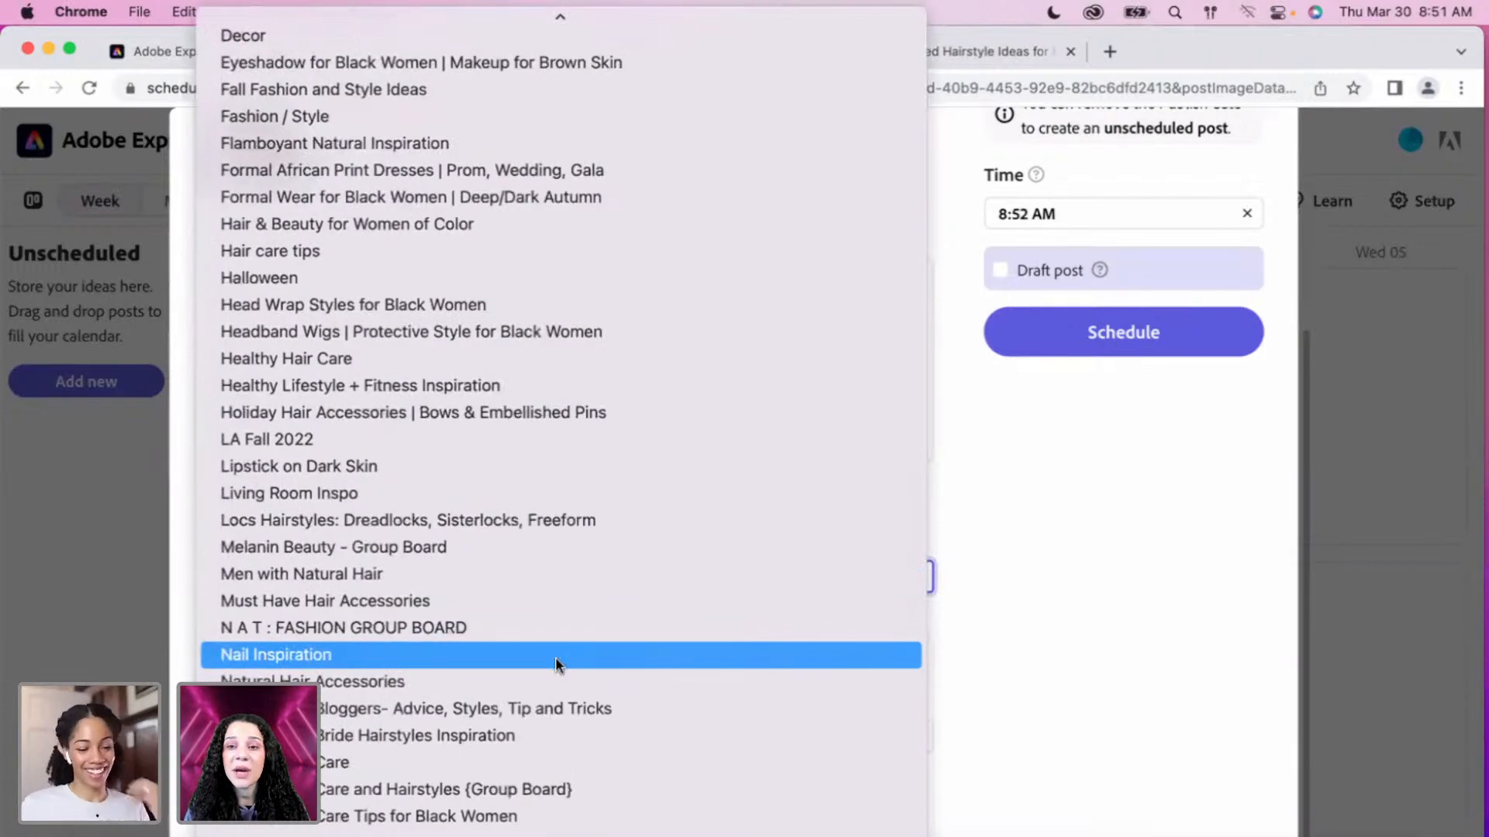
scroll(555, 658, "down", 3)
scroll(556, 658, "up", 2)
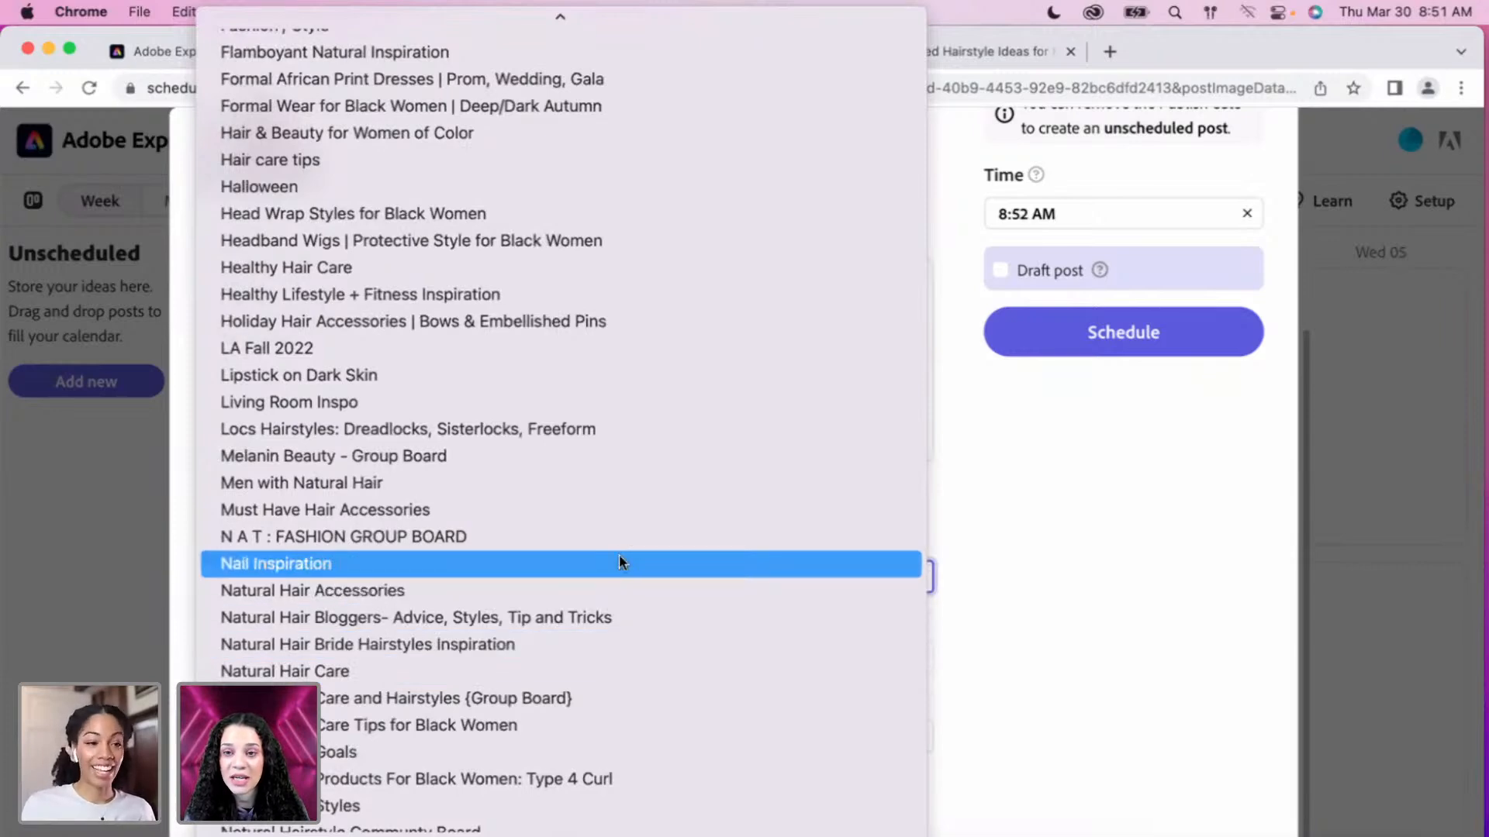
scroll(619, 555, "up", 2)
scroll(698, 698, "down", 3)
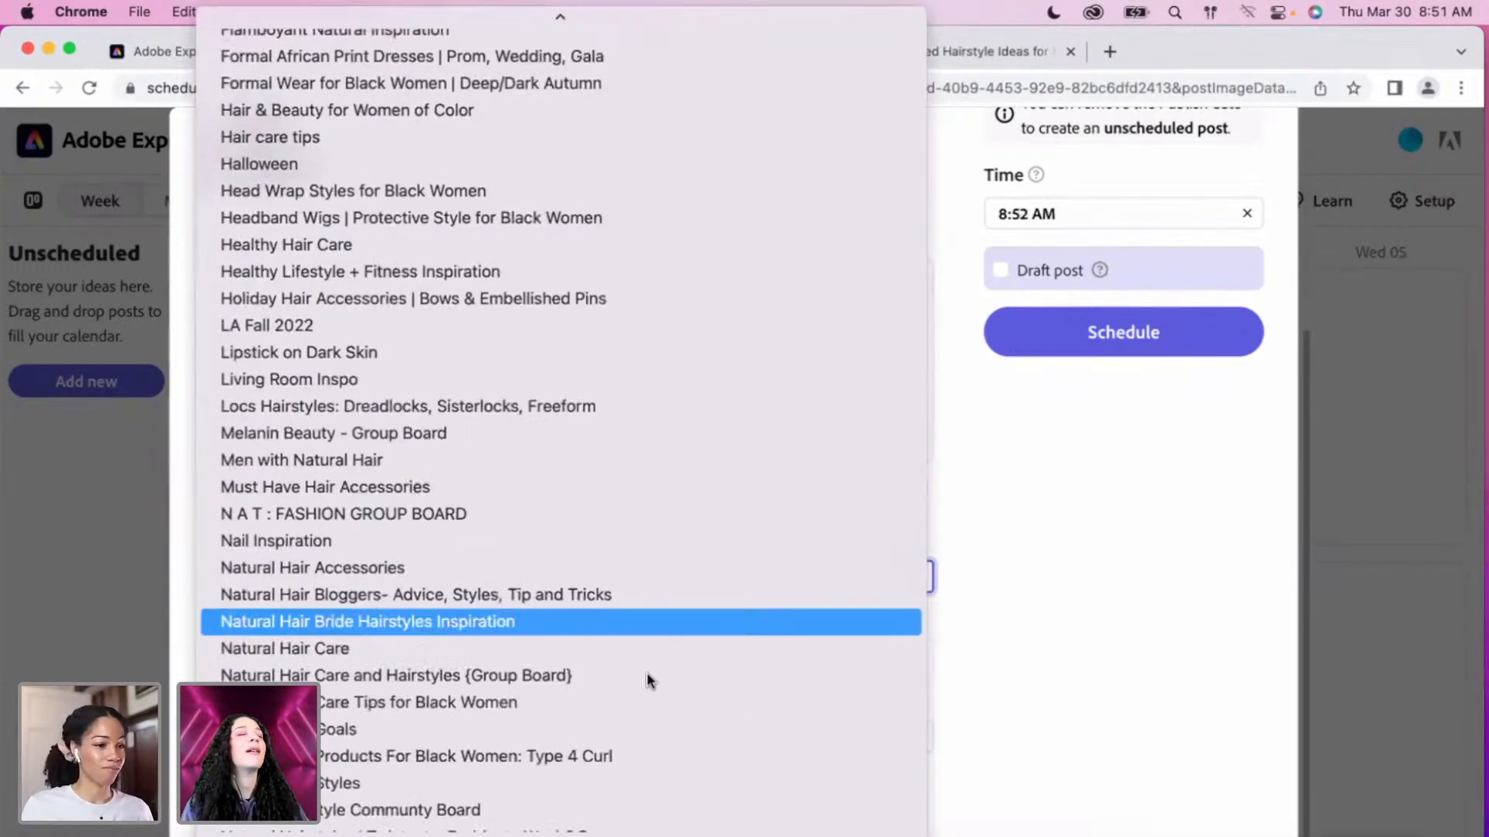
left_click(434, 573)
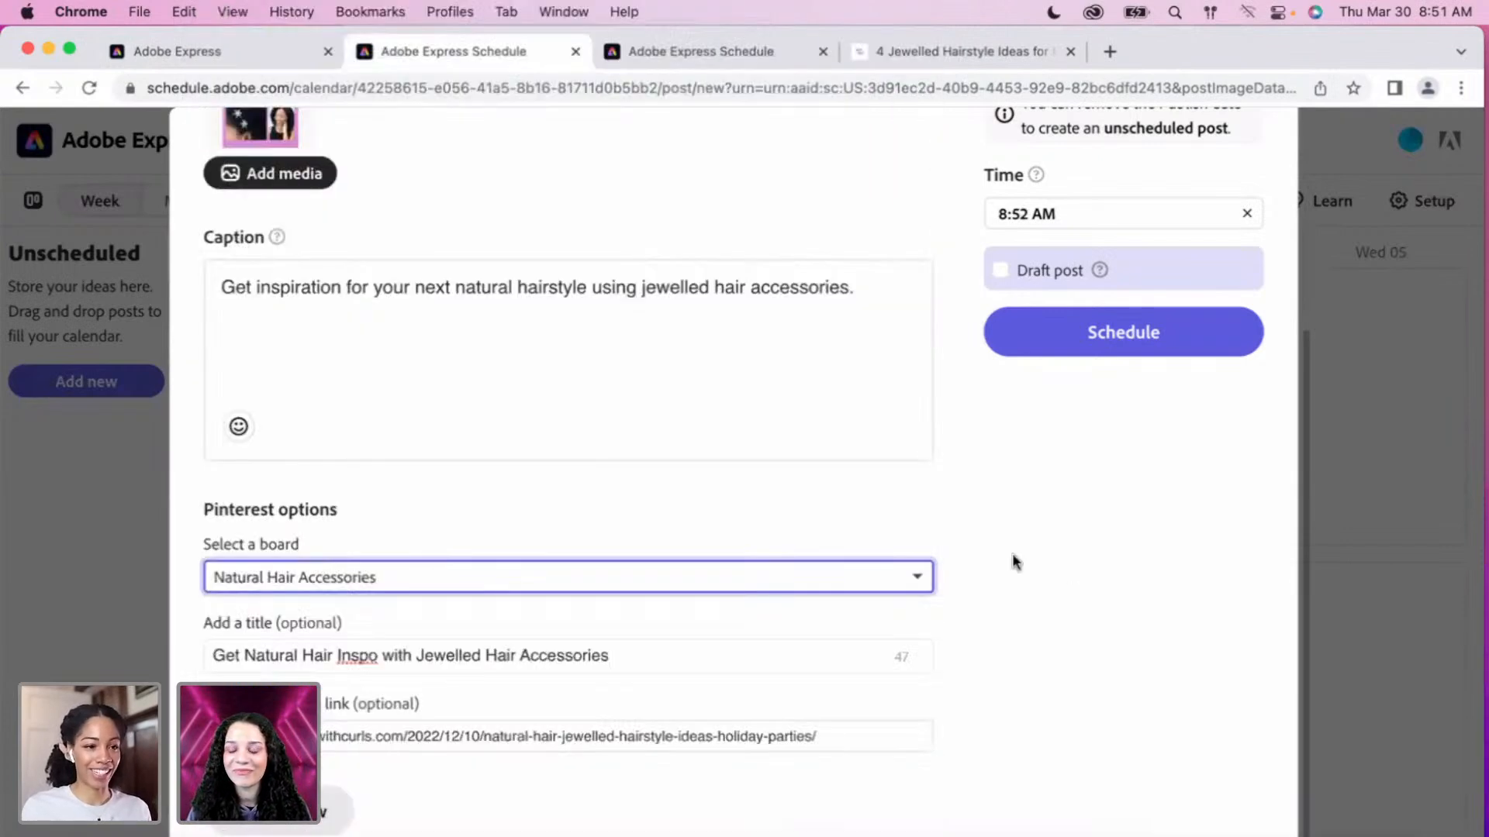
Schedule the Pinterest post for Mar 30, 2023 at 8:52 AM.
scroll(970, 527, "up", 2)
scroll(1090, 472, "up", 1)
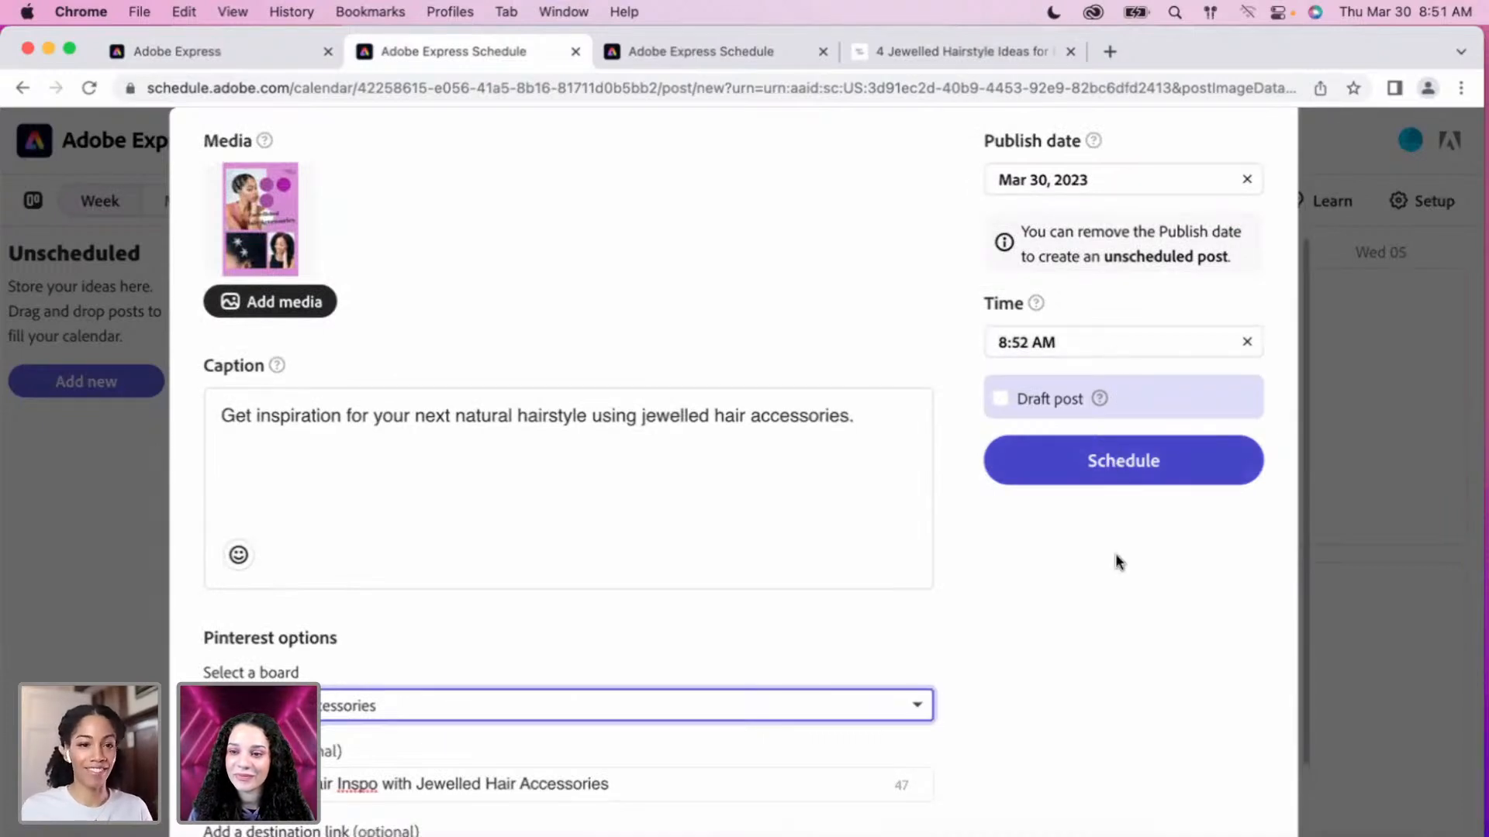
left_click(1122, 464)
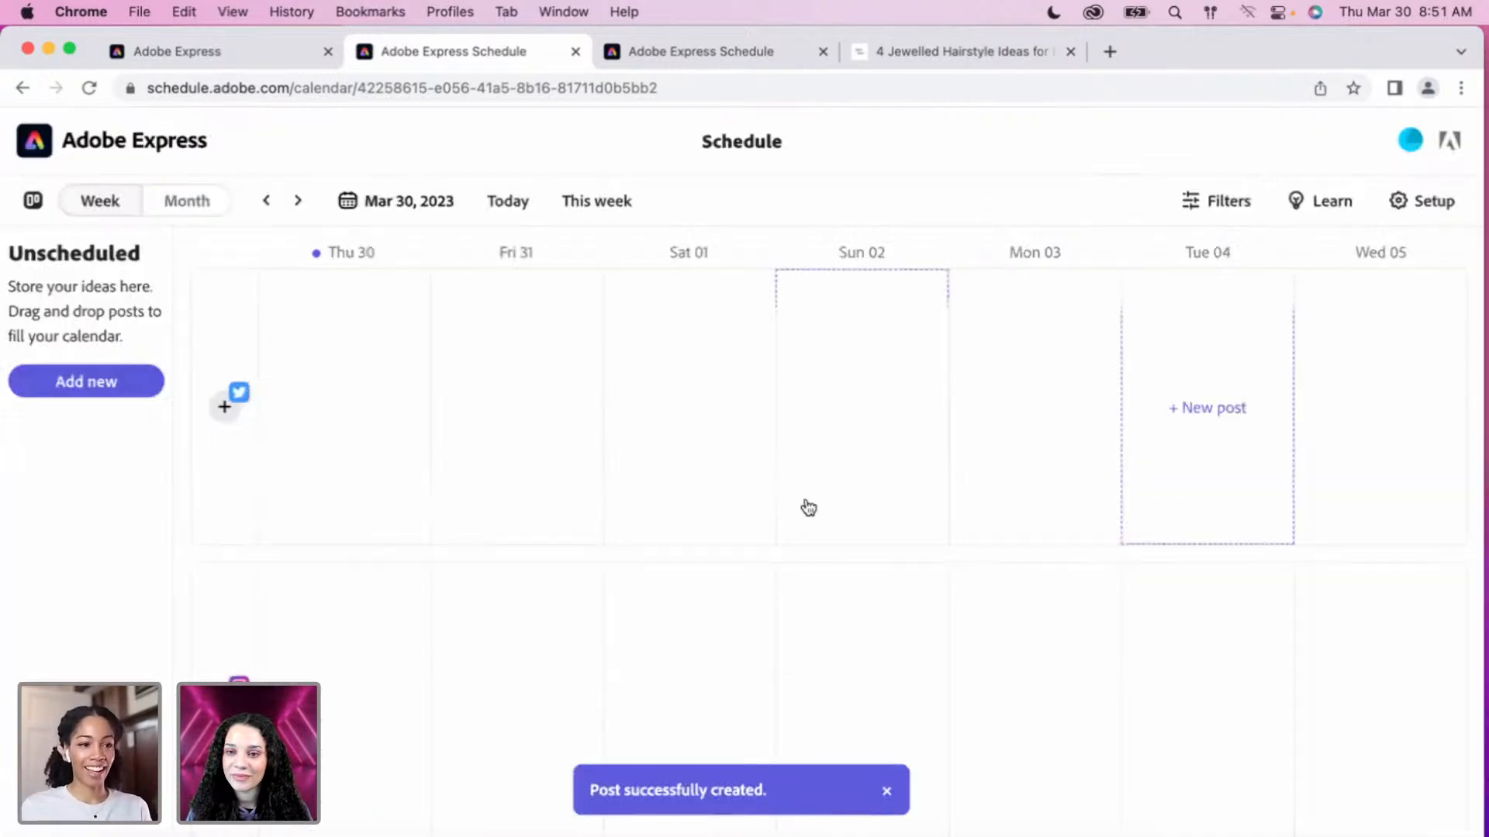
Open the scheduled "Embellished Hair Accessories" pin from the Thursday 30 calendar column and duplicate it as a new post.
scroll(808, 508, "down", 1)
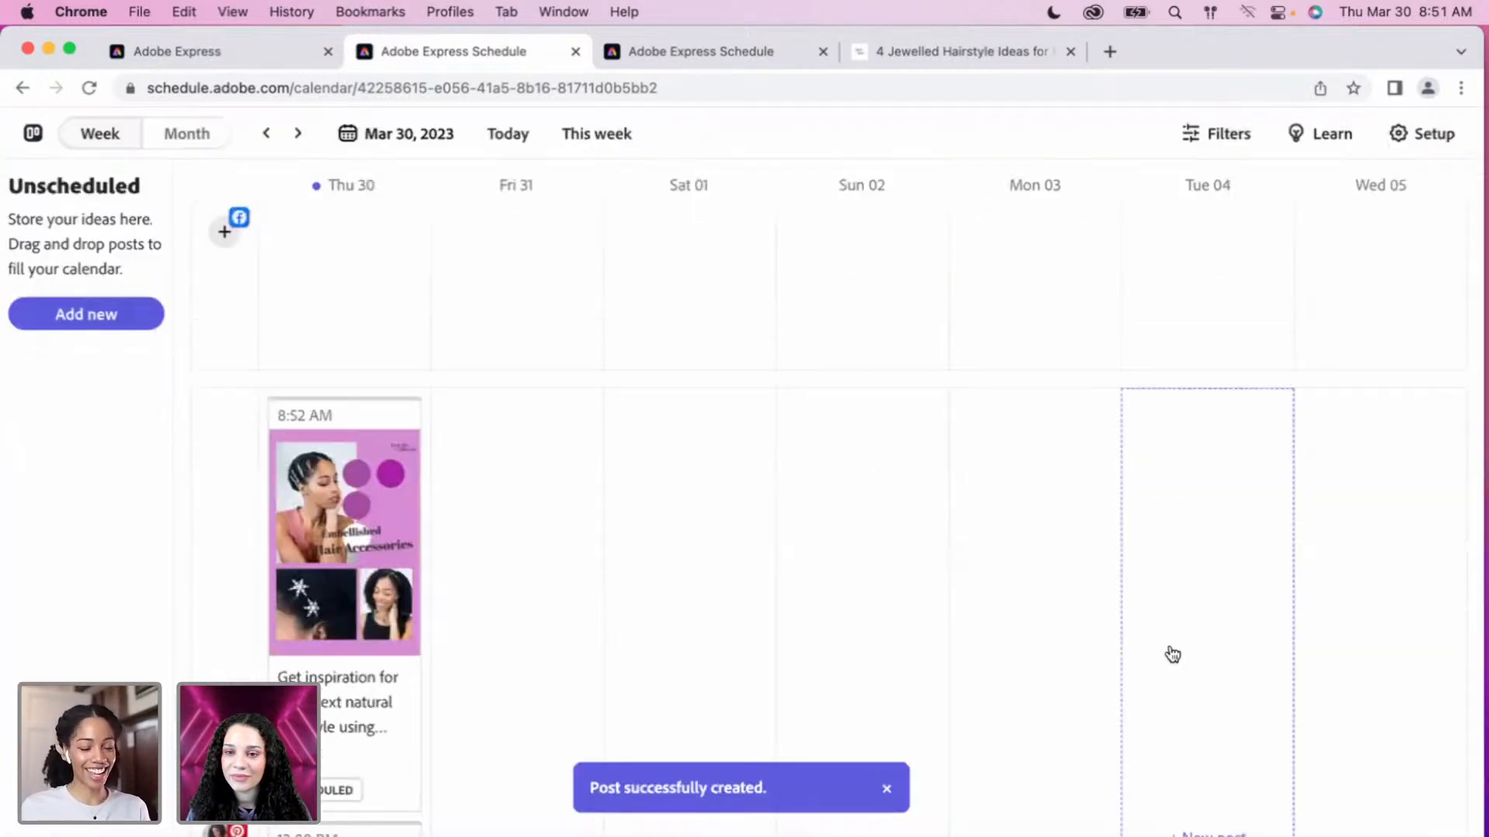
scroll(505, 668, "down", 2)
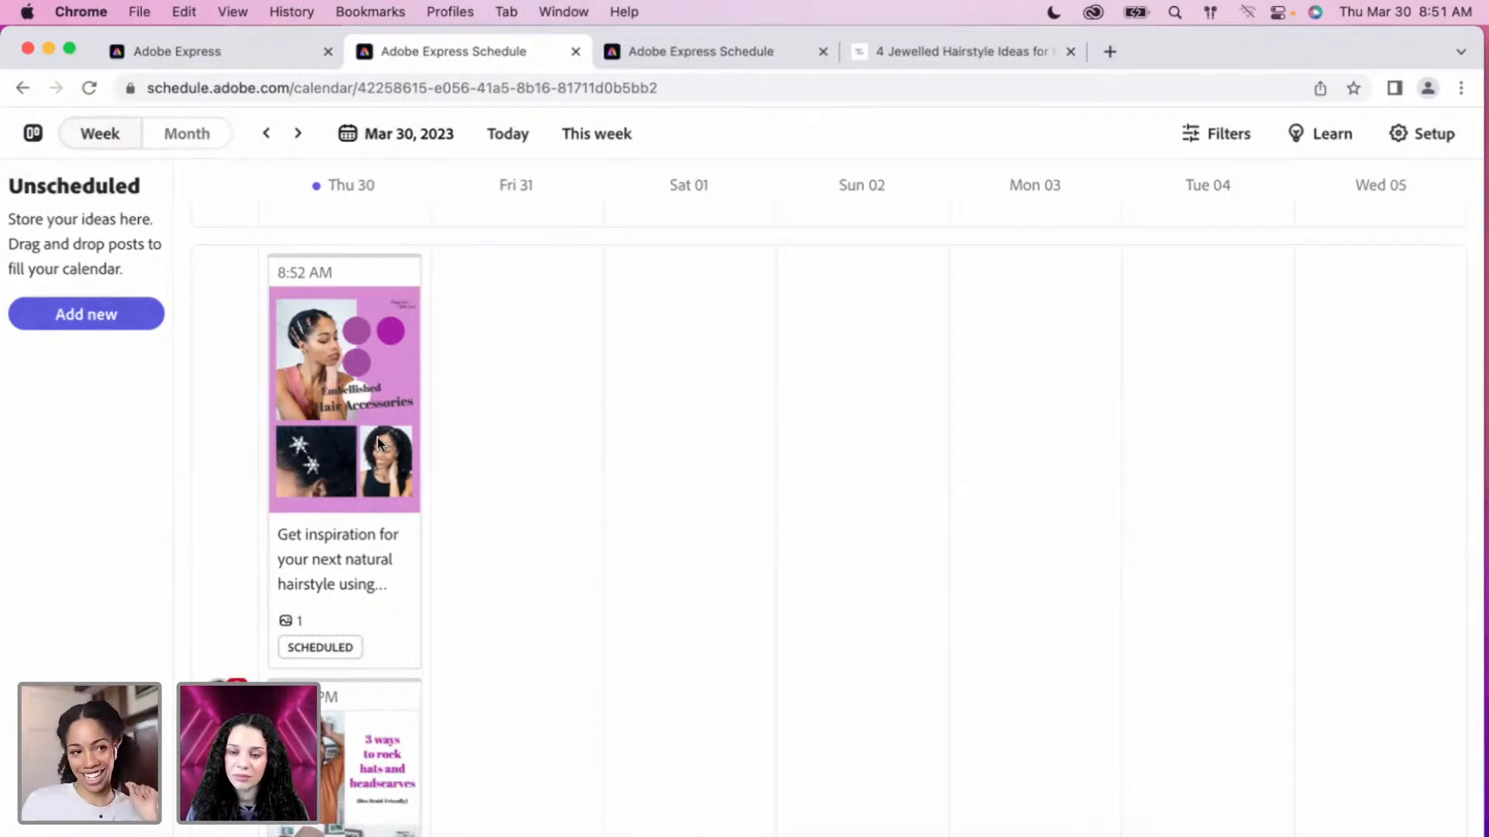
left_click(361, 422)
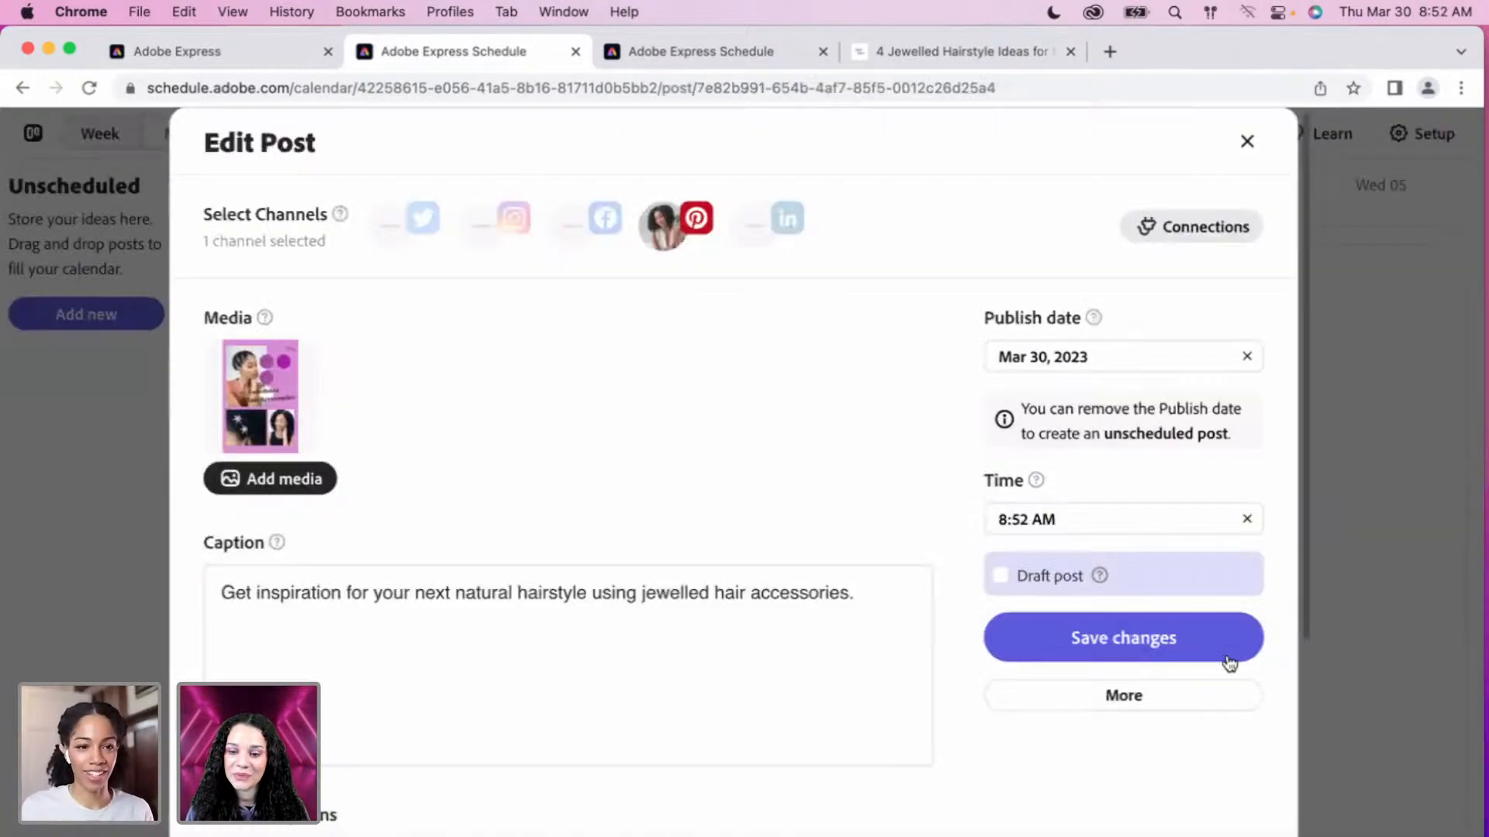
left_click(1184, 704)
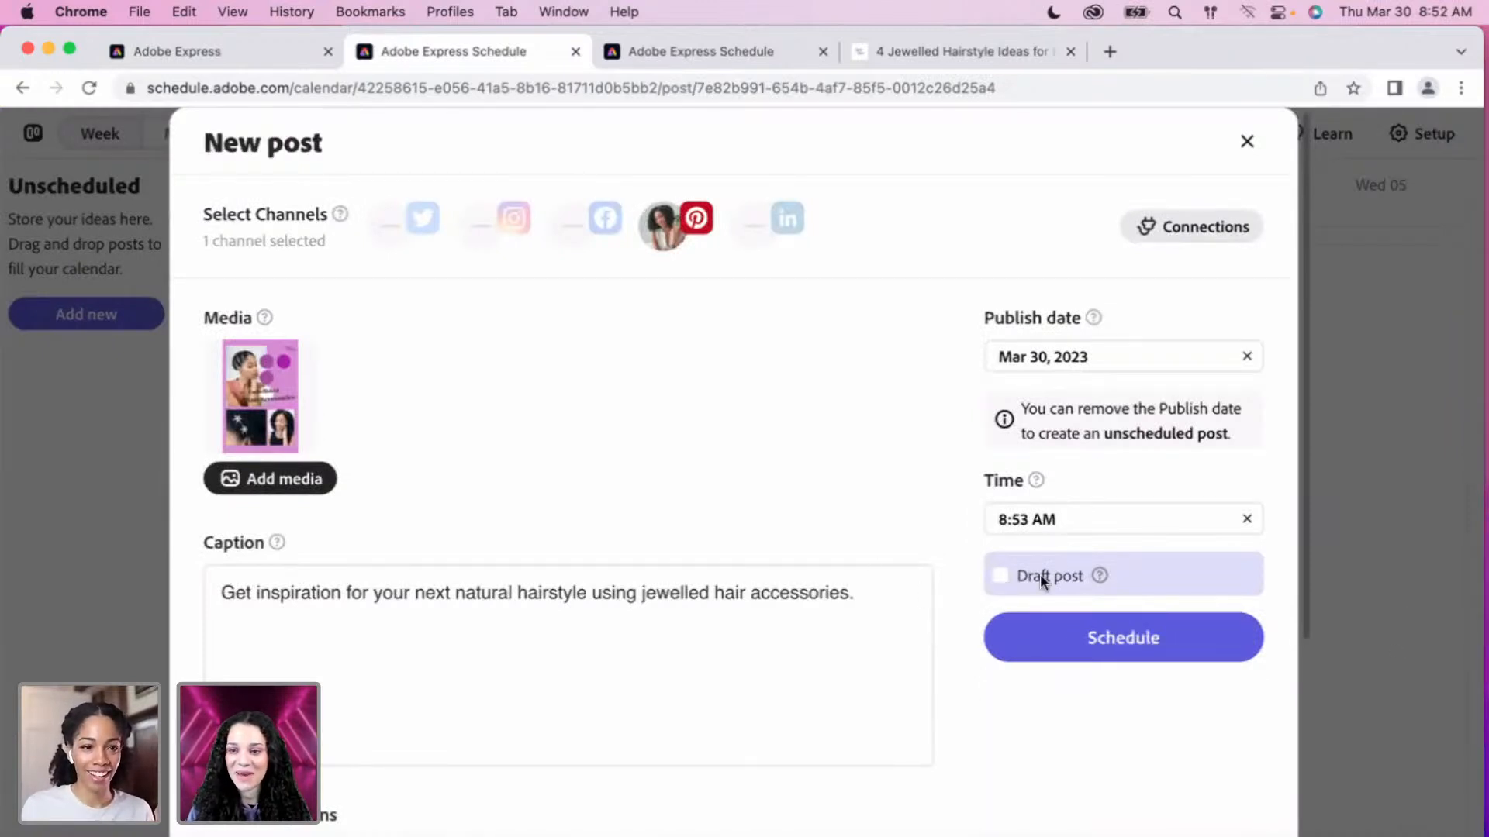
Choose "Must Have Hair Accessories" as the Pinterest board for the duplicated post.
scroll(857, 535, "down", 3)
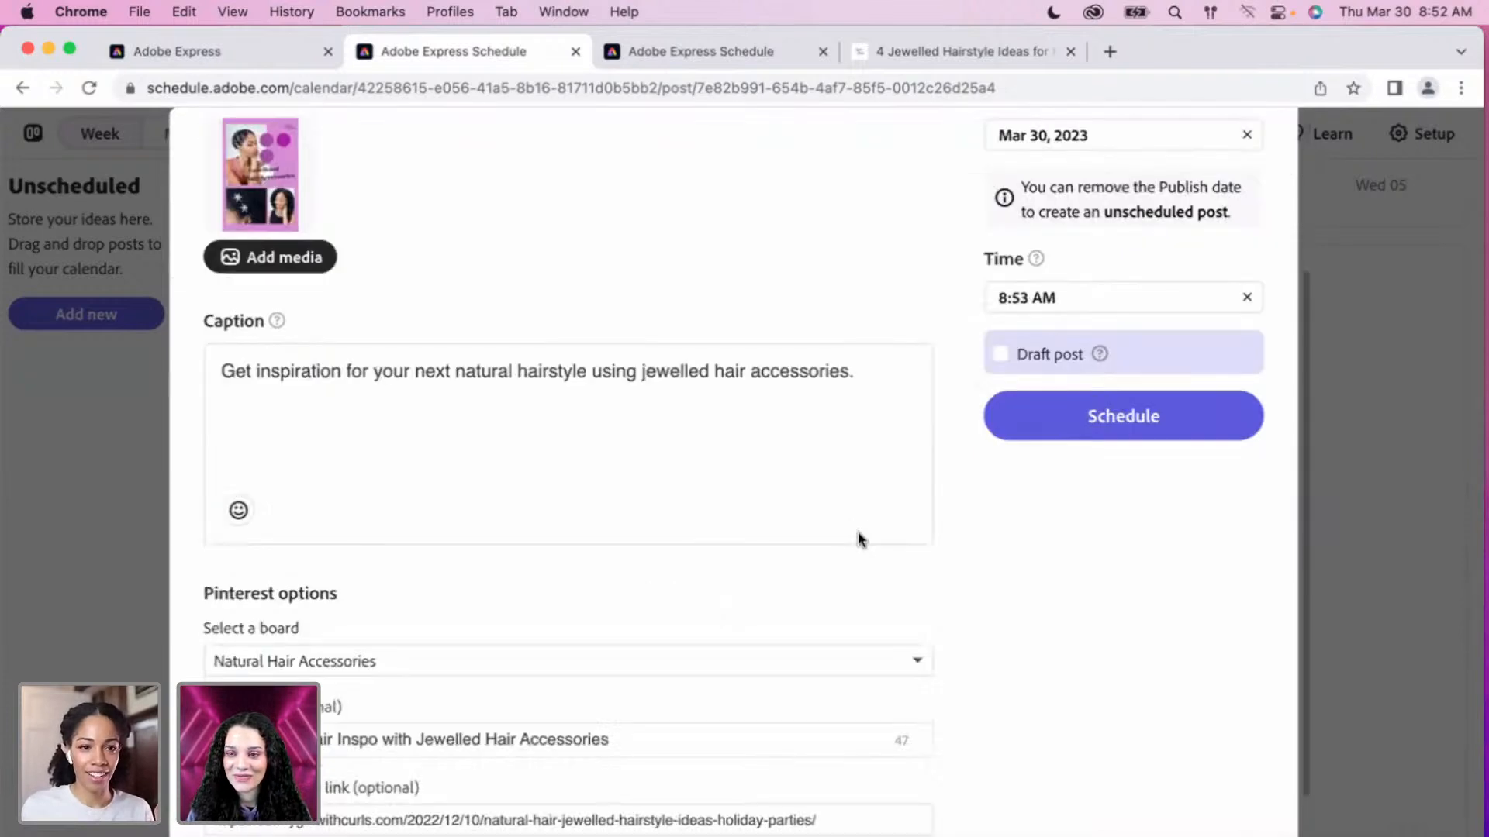
scroll(1163, 605, "up", 3)
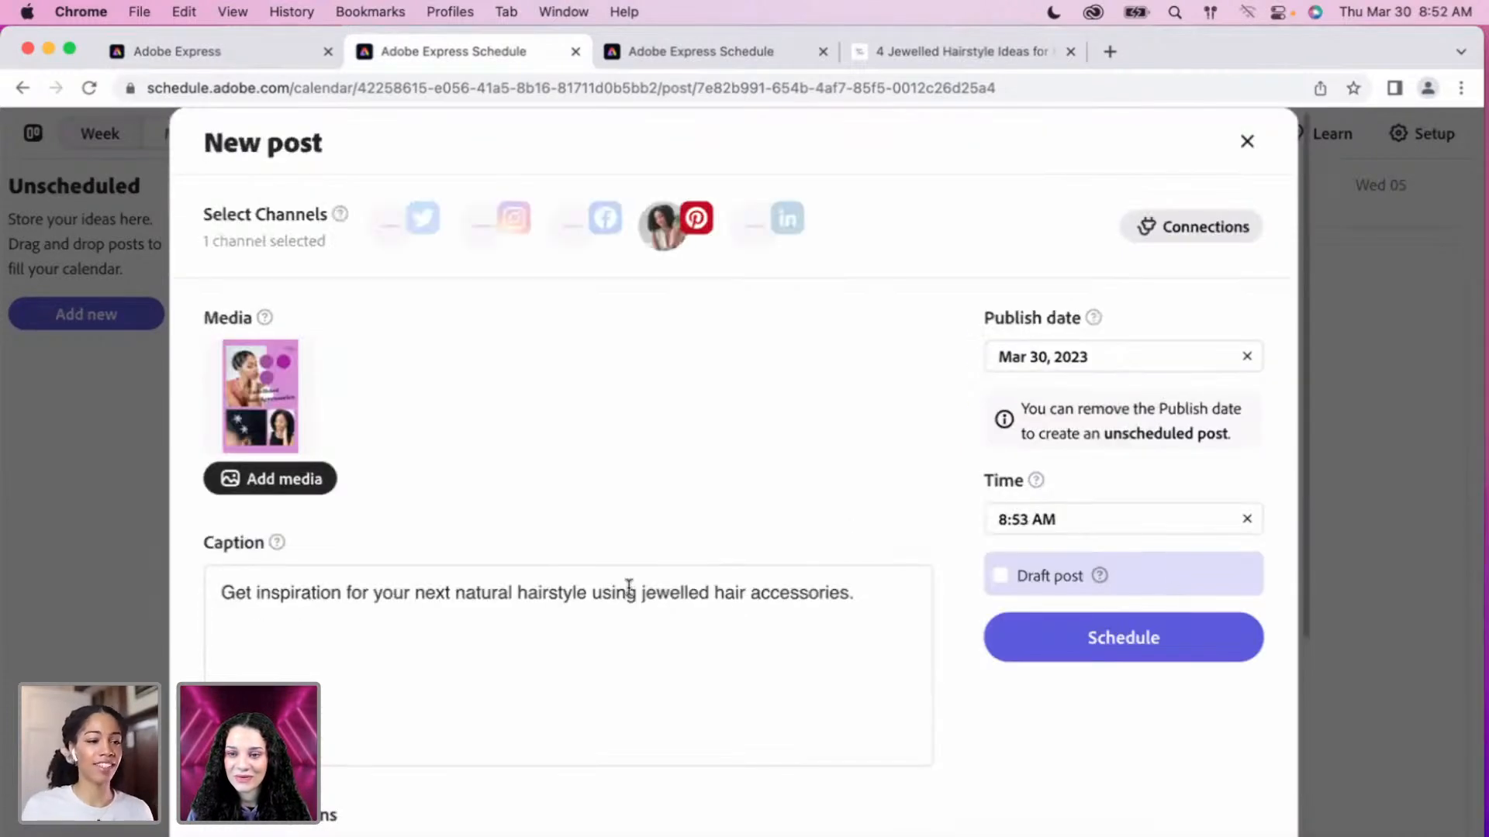
scroll(544, 606, "down", 4)
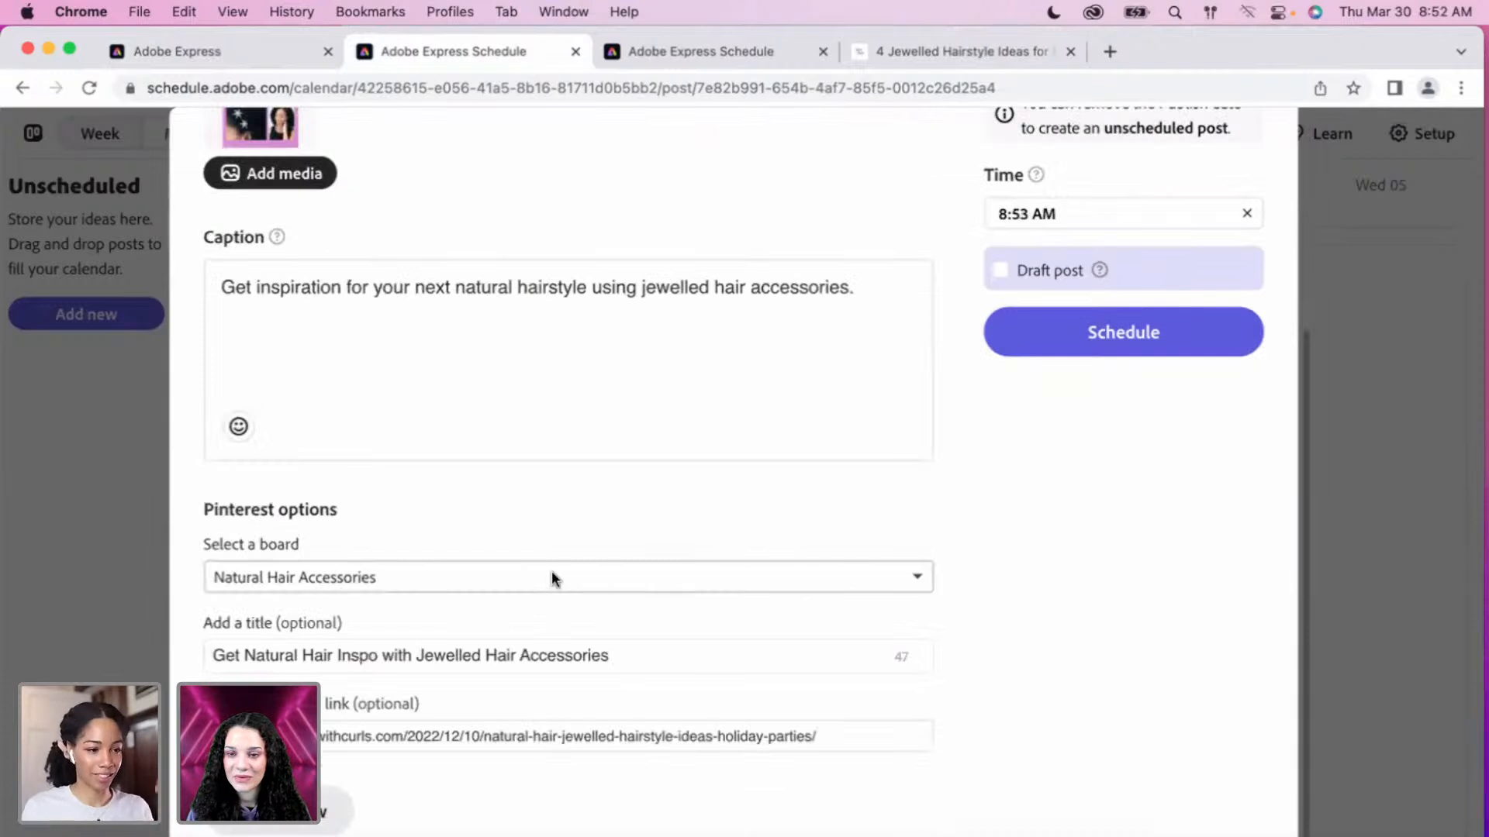
left_click(551, 577)
type("b")
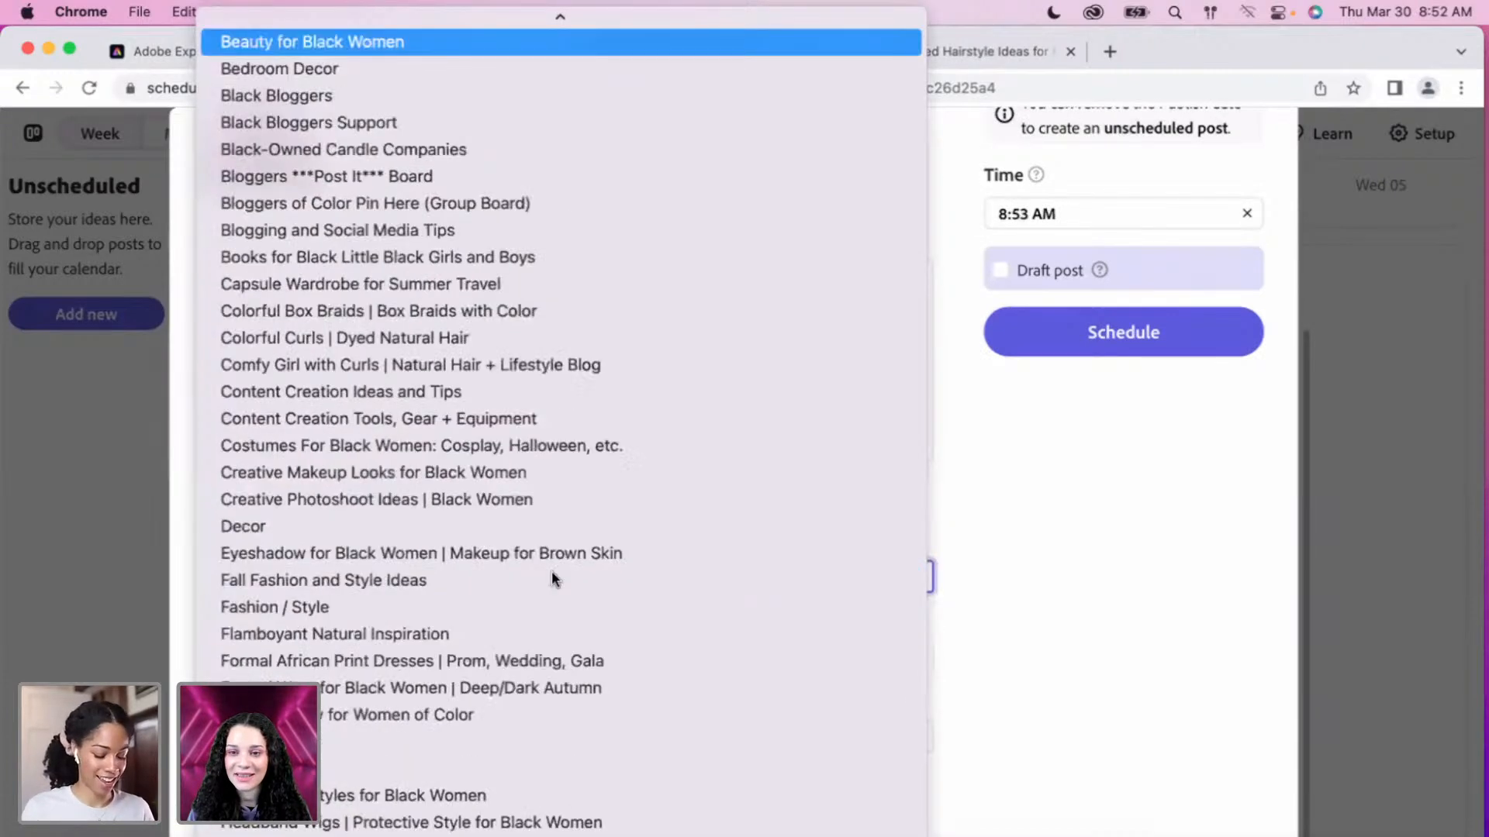
type("nat")
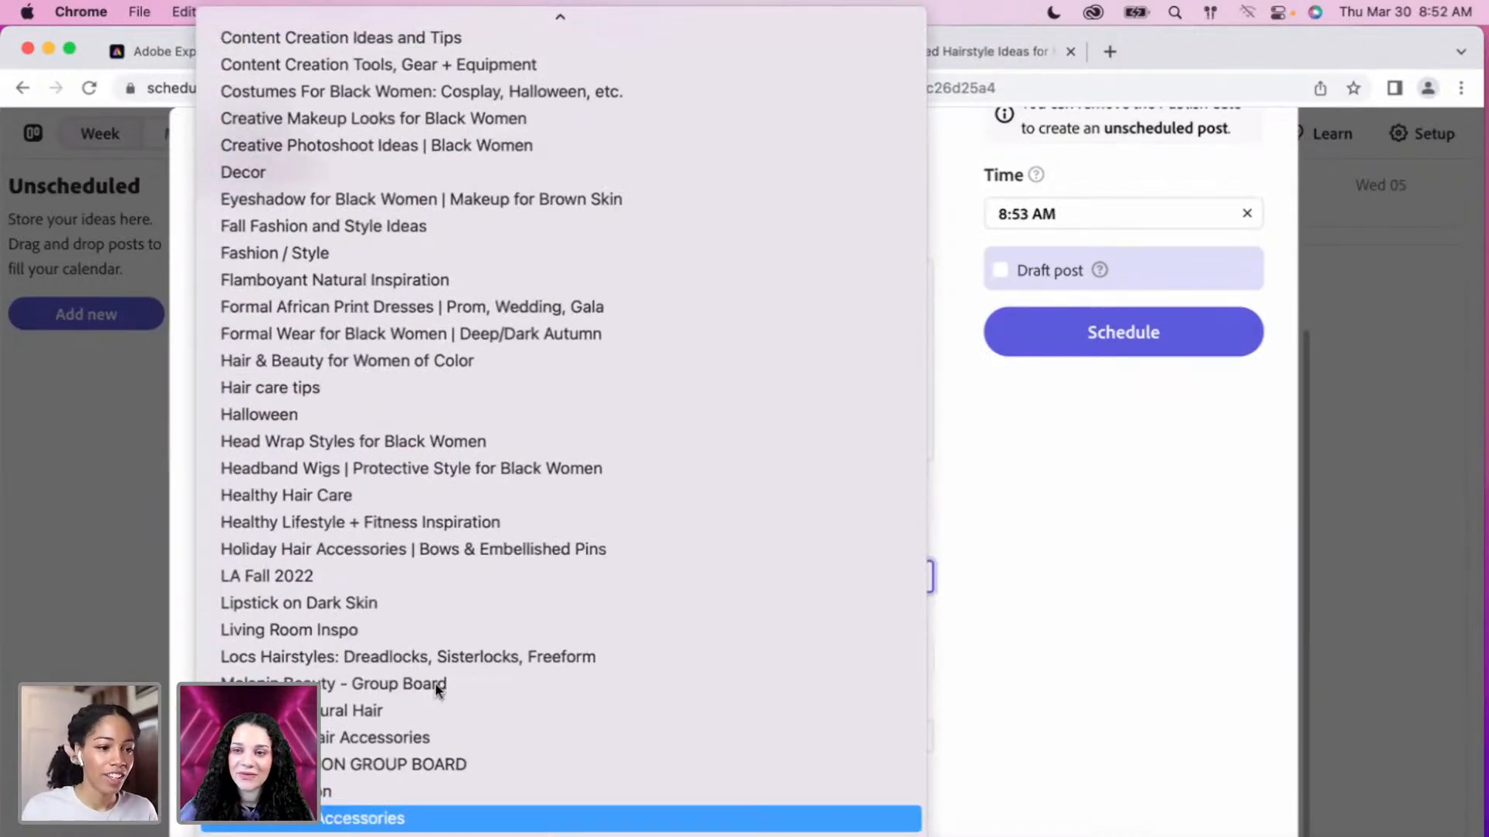
left_click(504, 733)
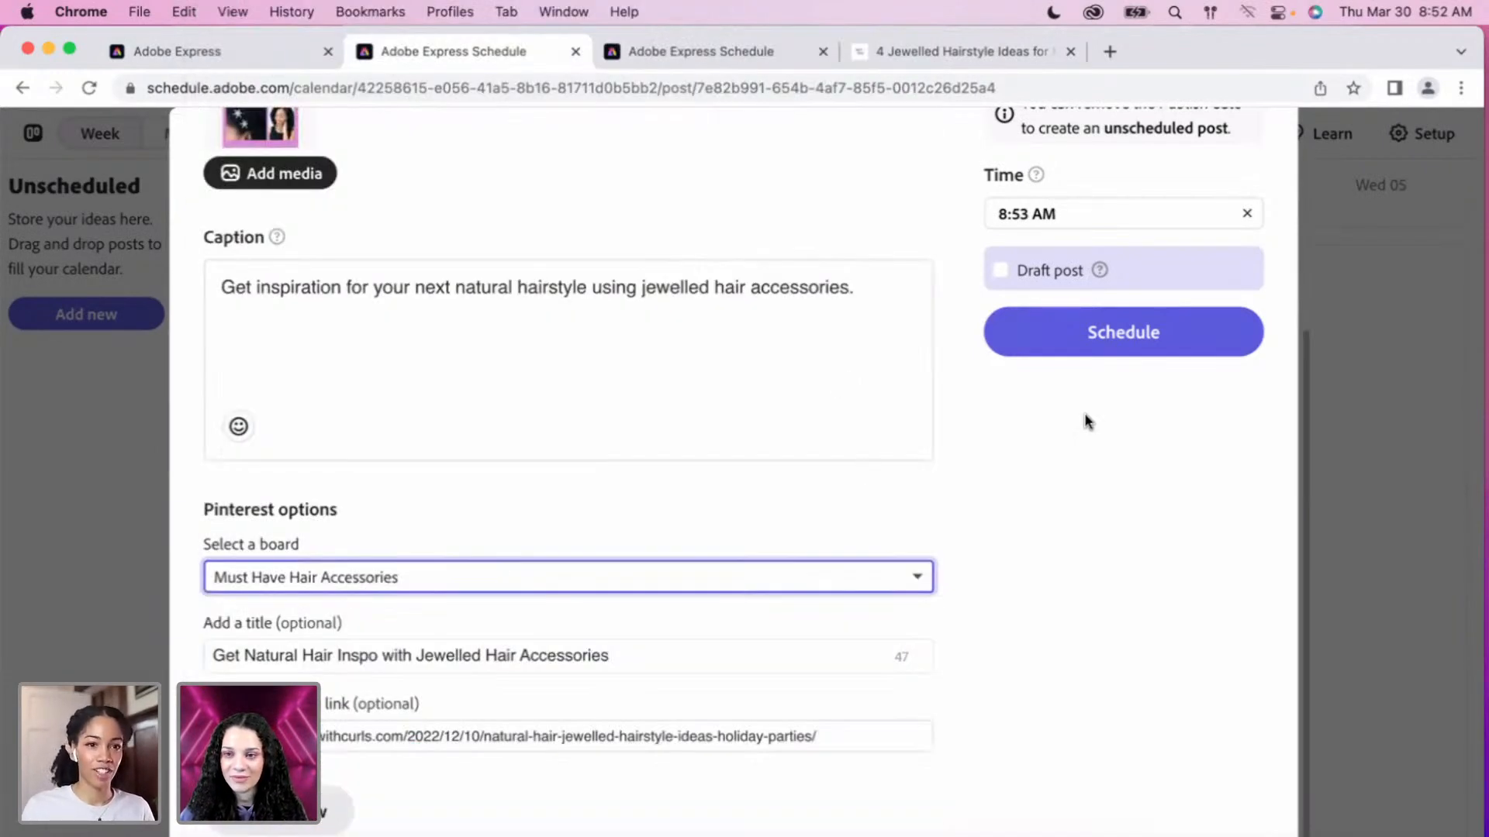
Set the duplicated post's publish date to Apr 6, 2023 and schedule it for 8:53 AM.
left_click(1140, 212)
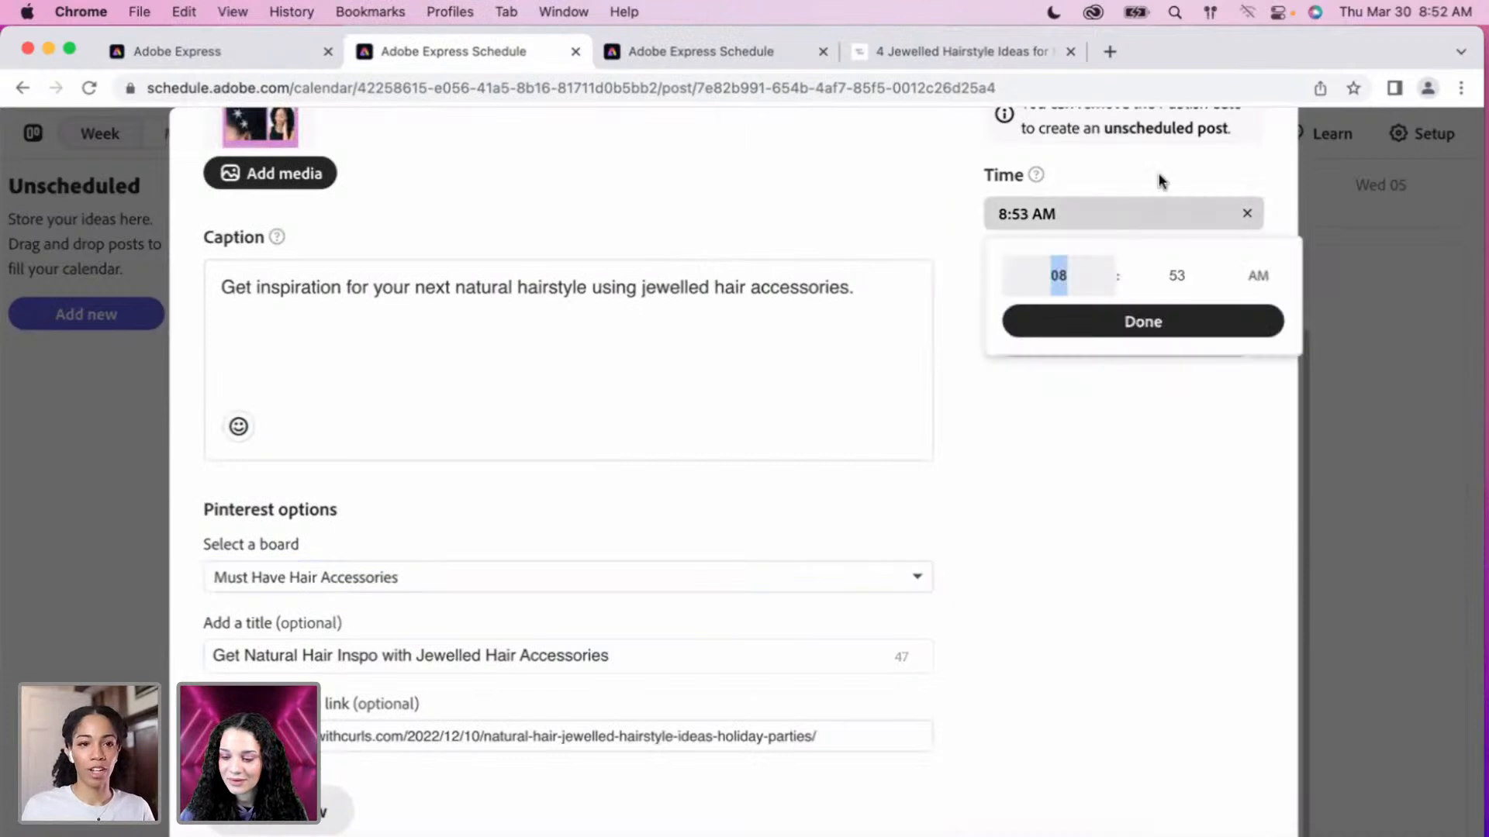
left_click(1157, 203)
scroll(1155, 200, "up", 3)
left_click(1154, 195)
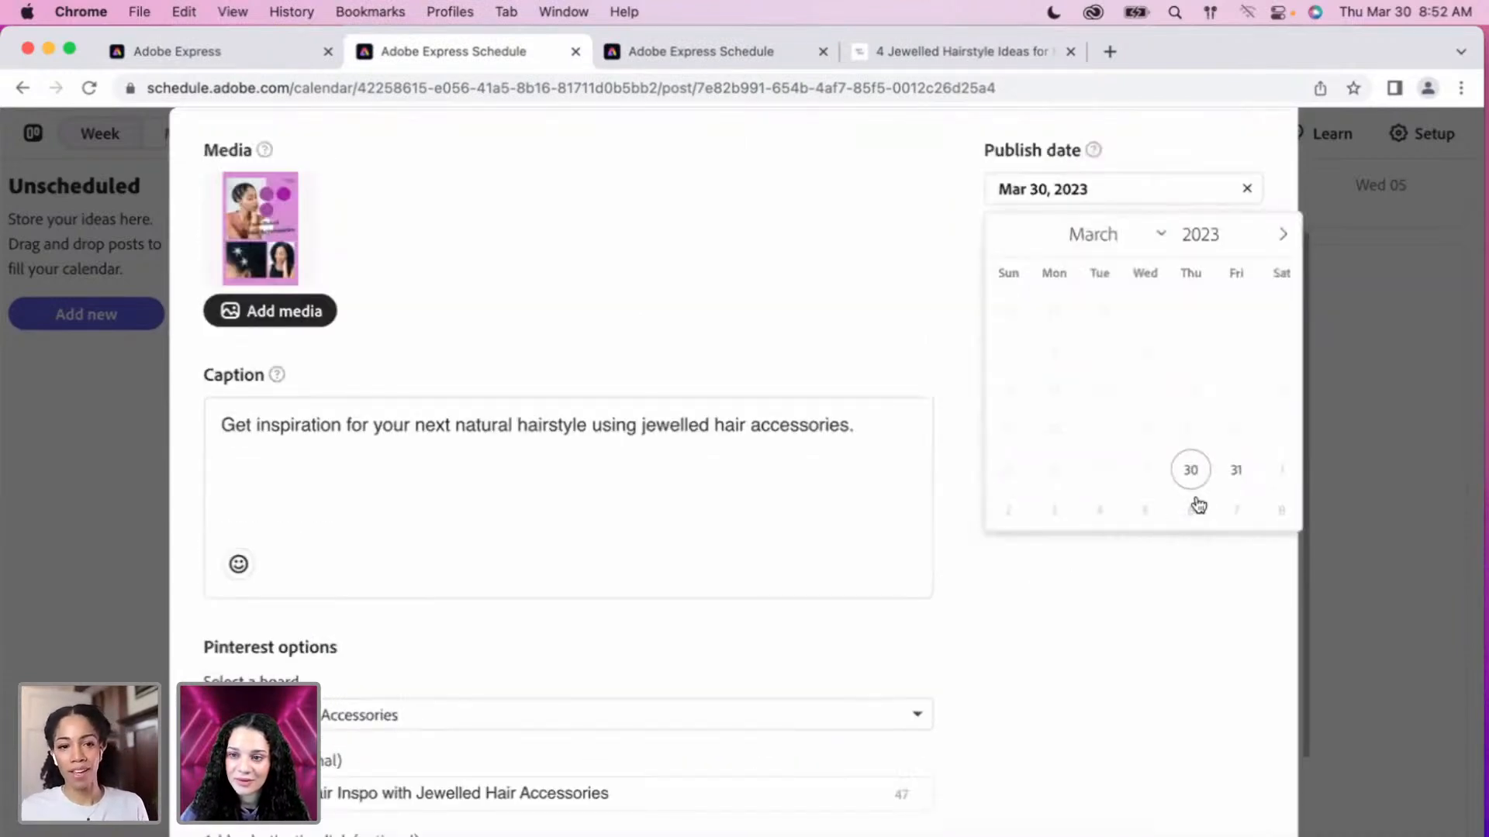
left_click(1193, 513)
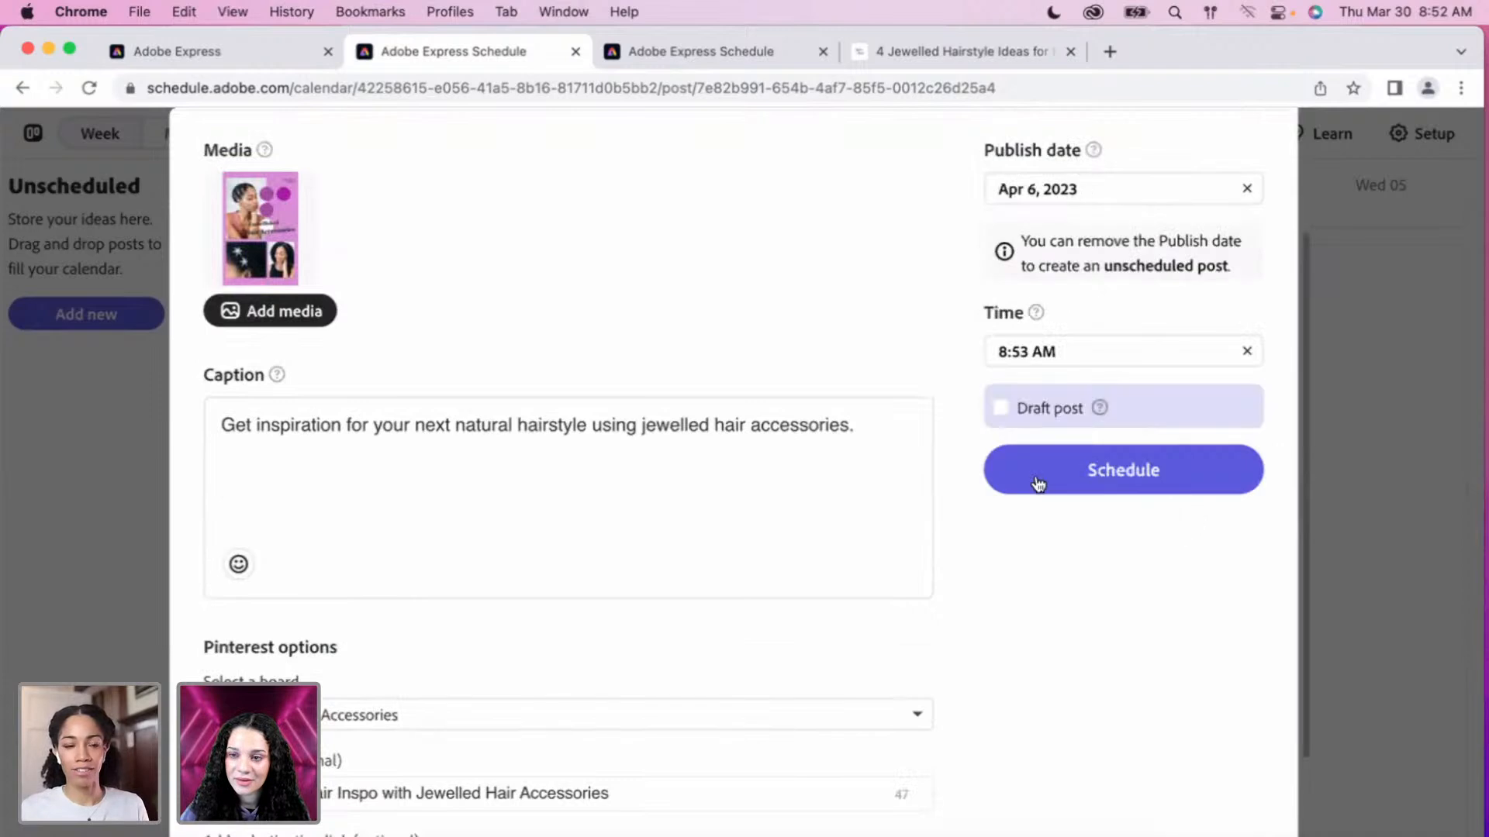
left_click(1094, 480)
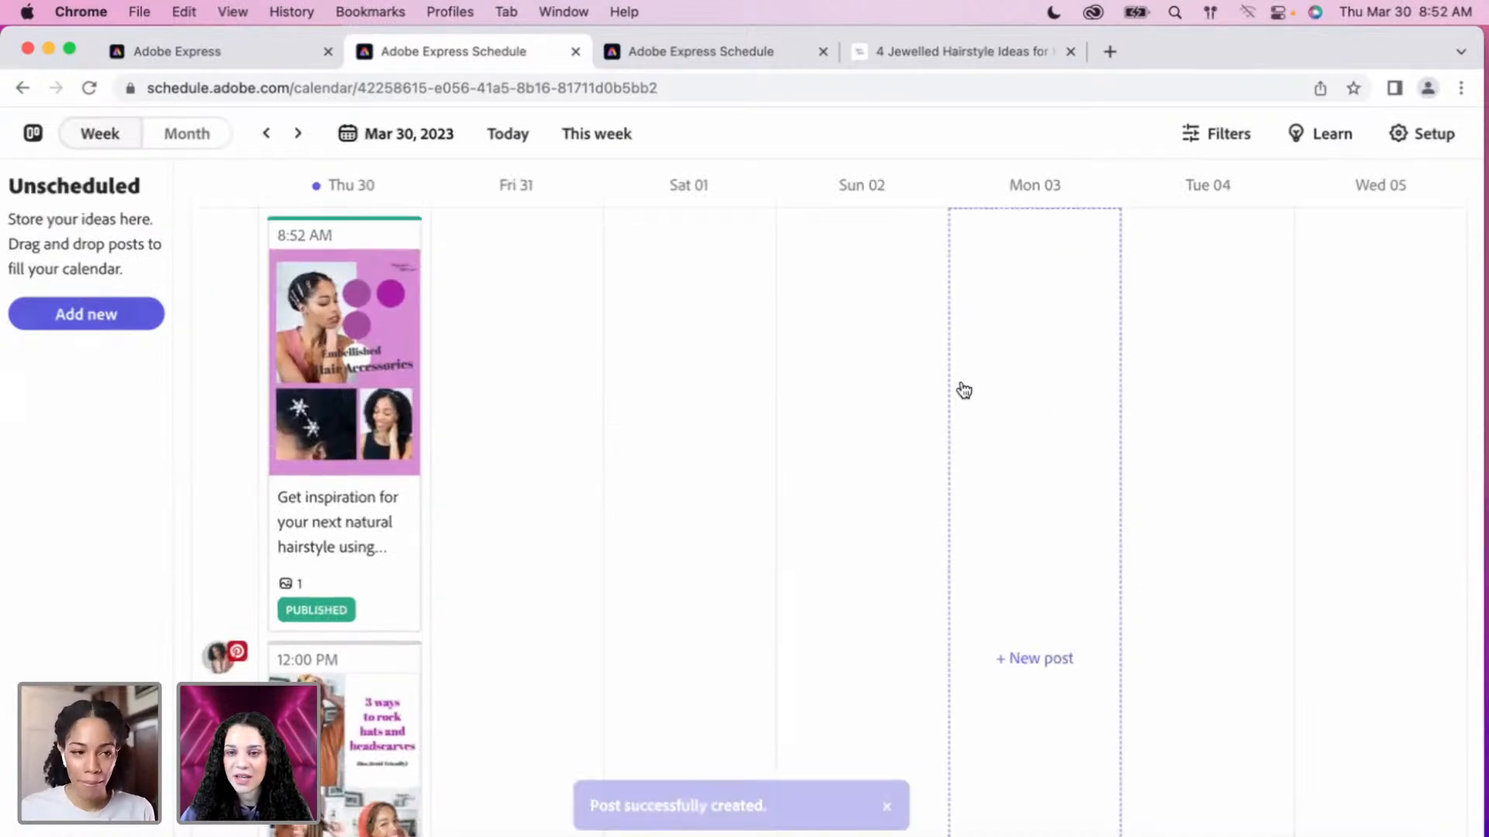
scroll(574, 489, "up", 2)
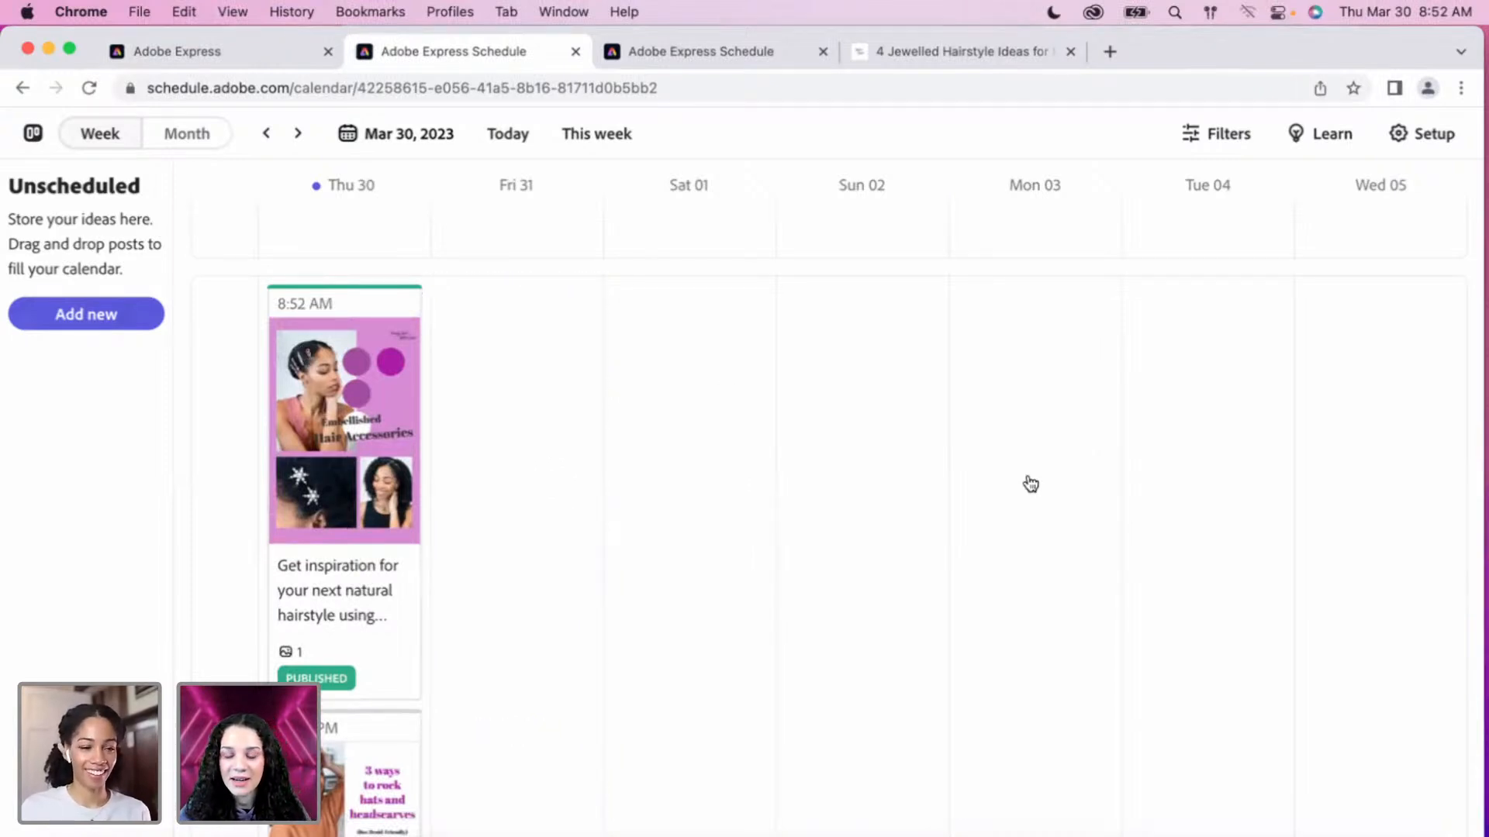
scroll(575, 544, "down", 3)
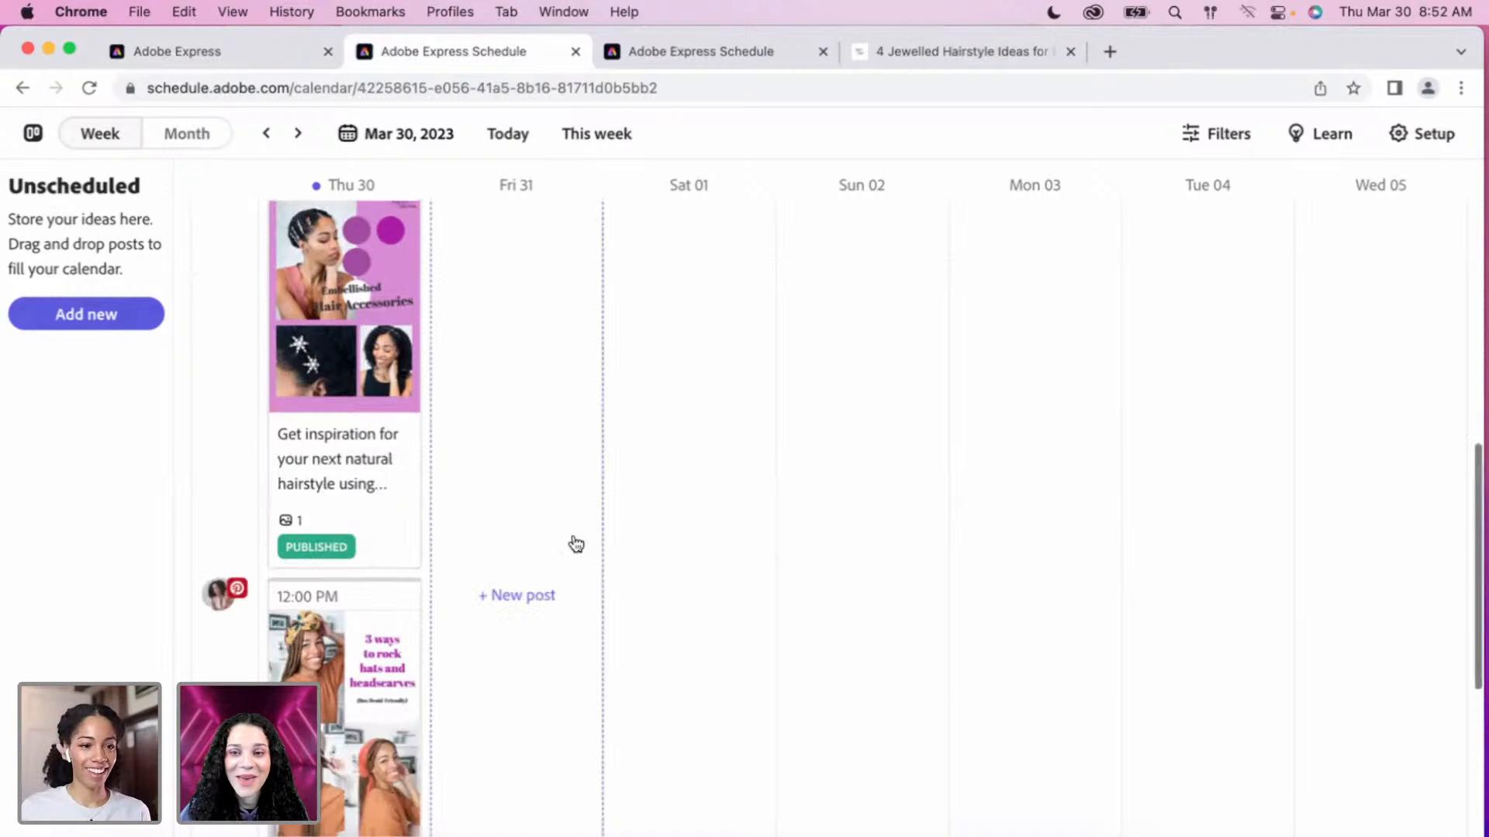
scroll(576, 545, "down", 4)
scroll(621, 468, "up", 2)
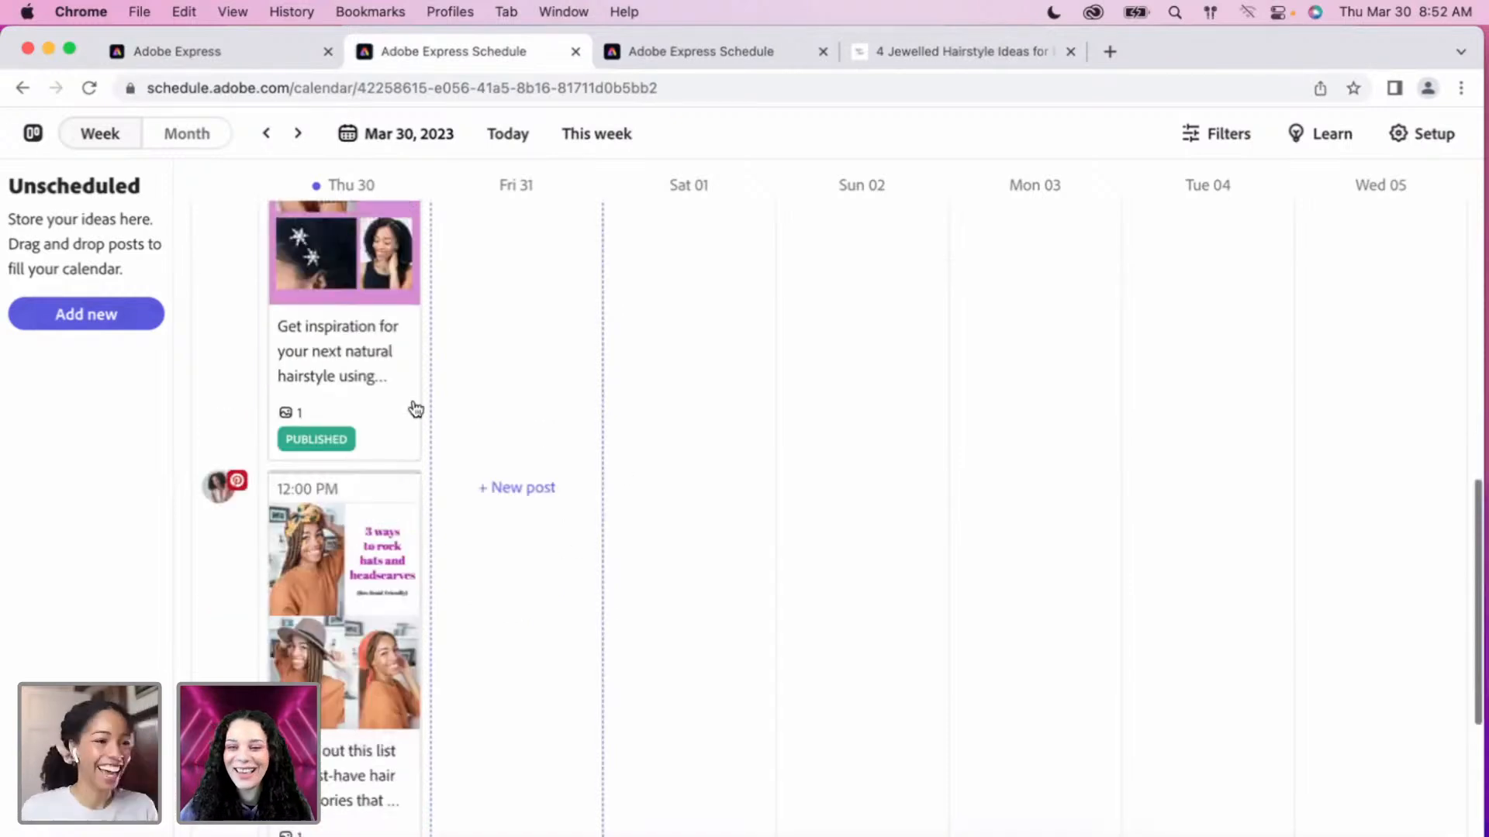
scroll(505, 236, "up", 10)
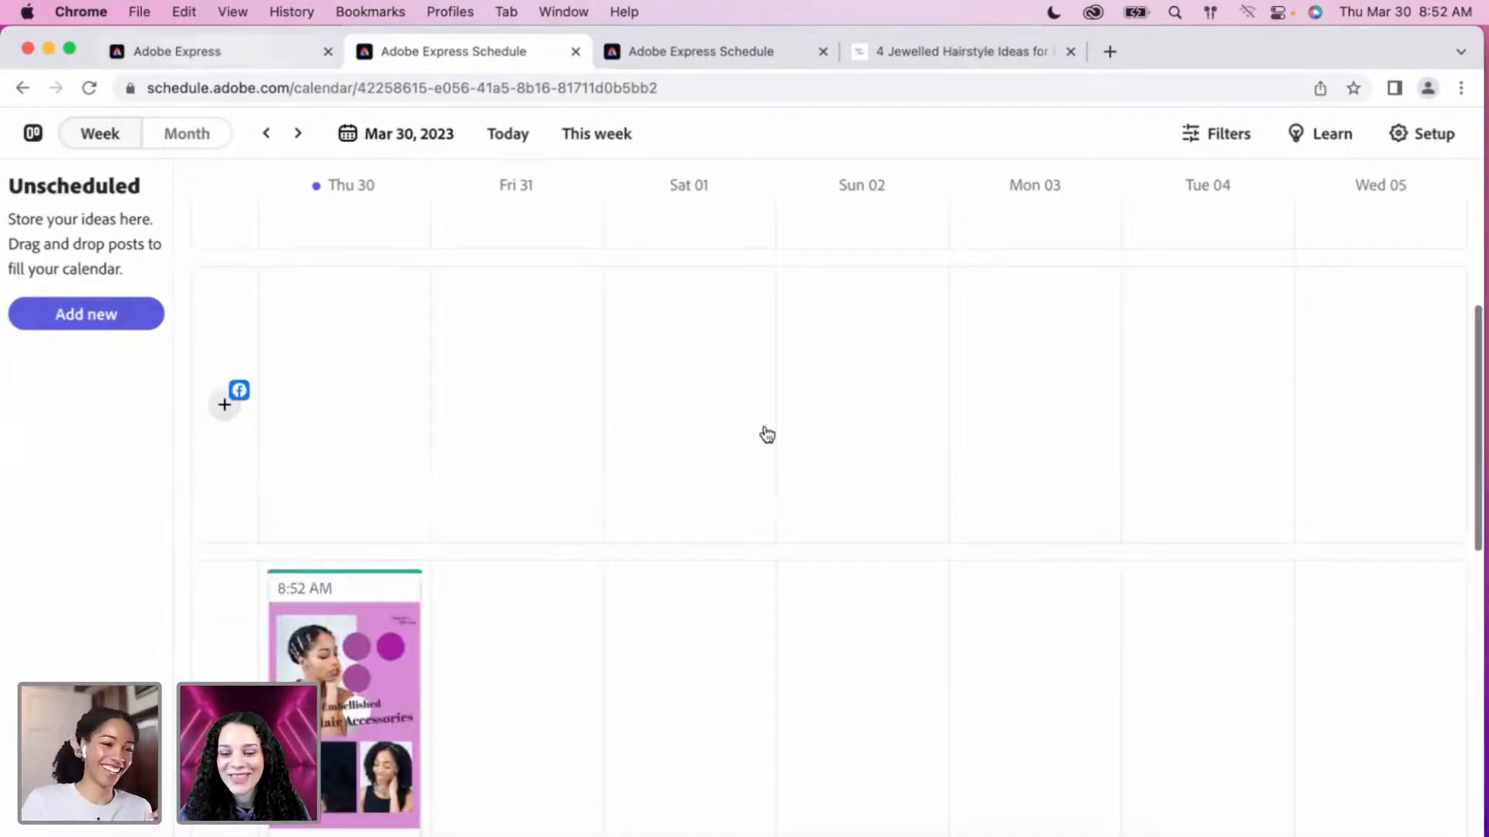
scroll(822, 806, "down", 7)
Switch to the Adobe Express design project, show all its pages and view the size options for adding a page.
key("ctrl+shift+Tab")
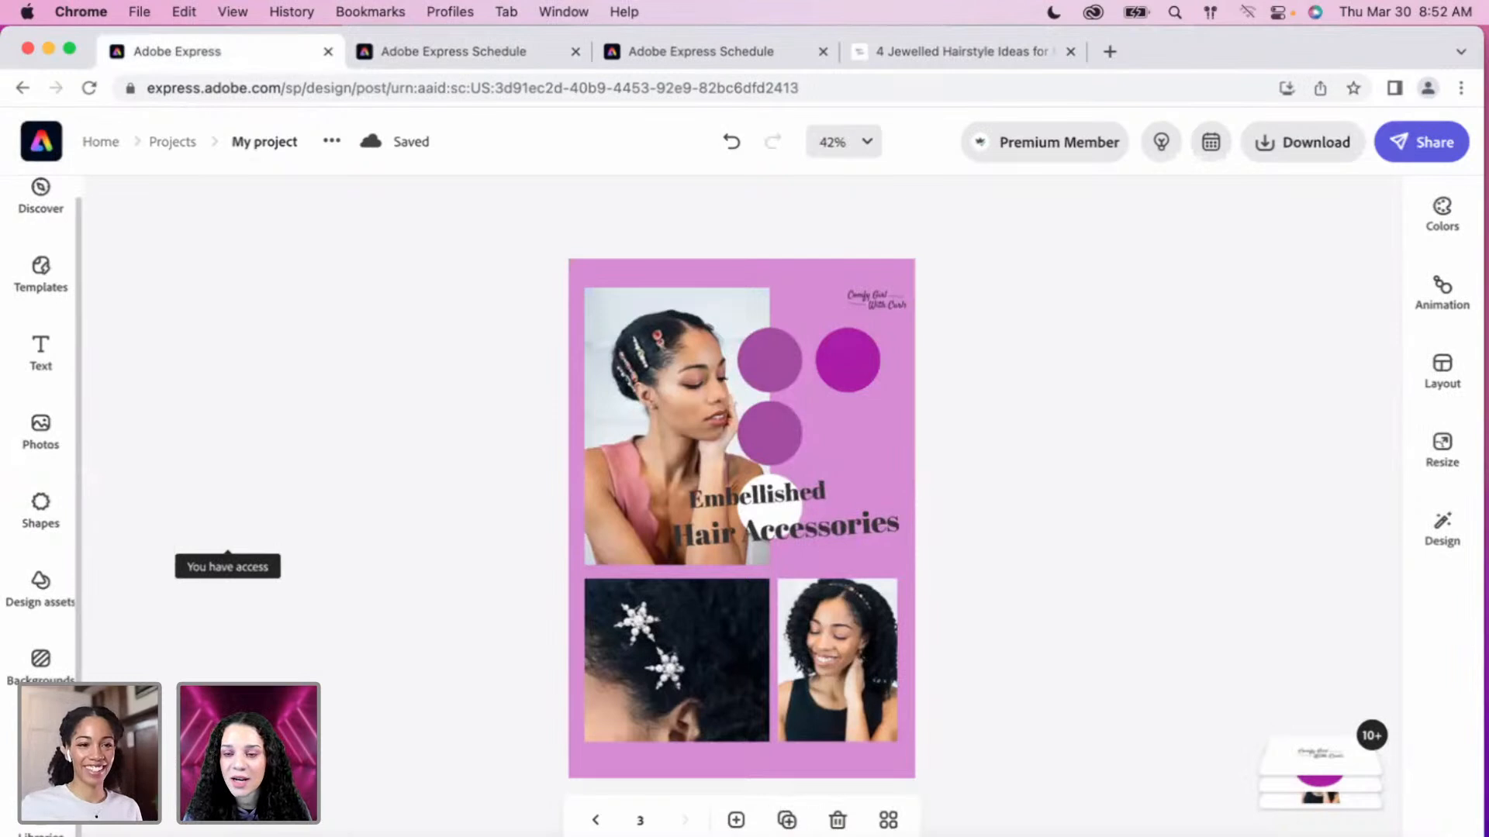
left_click(888, 820)
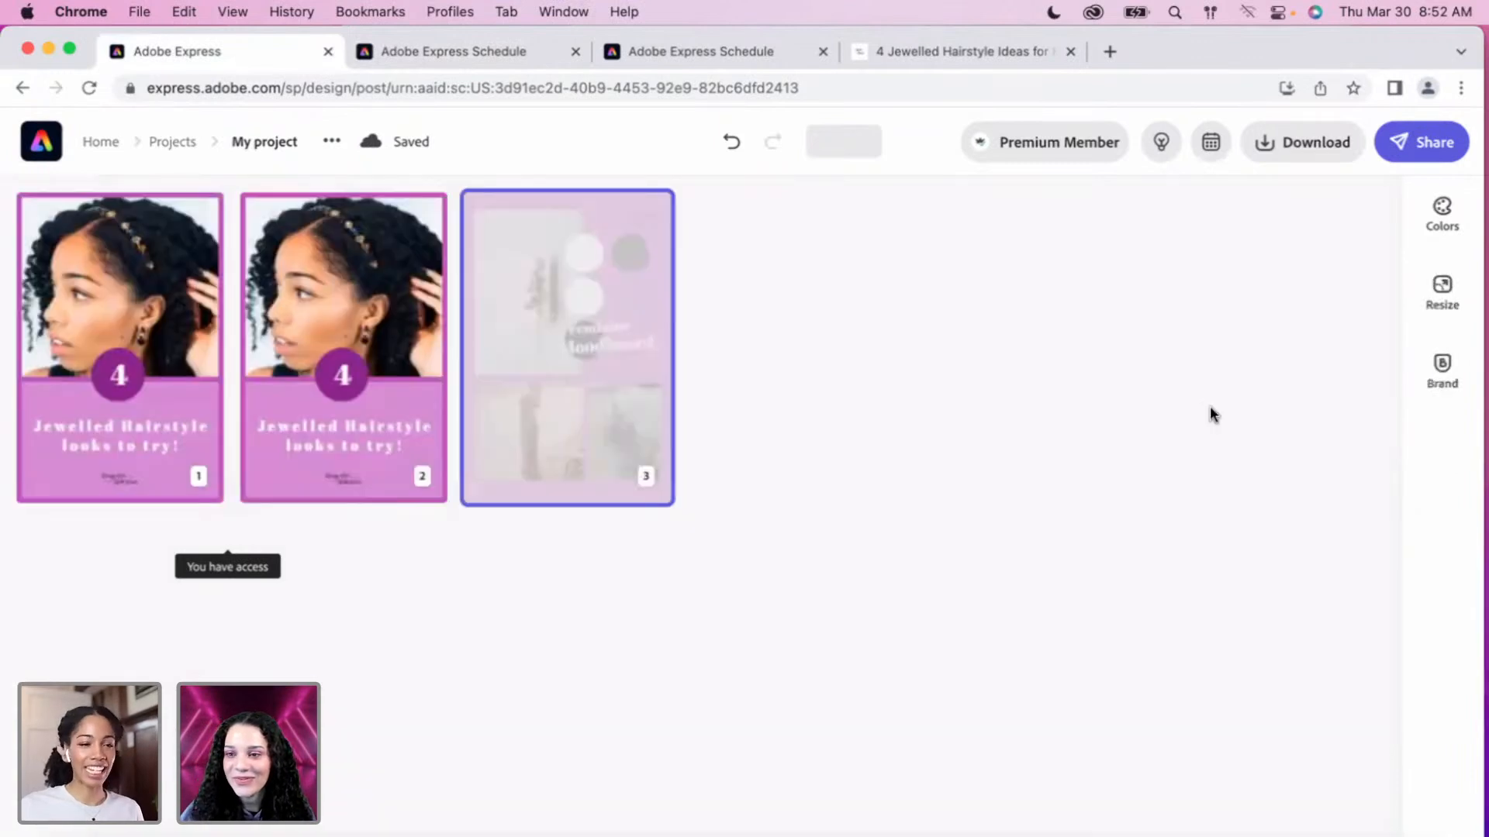
left_click(690, 820)
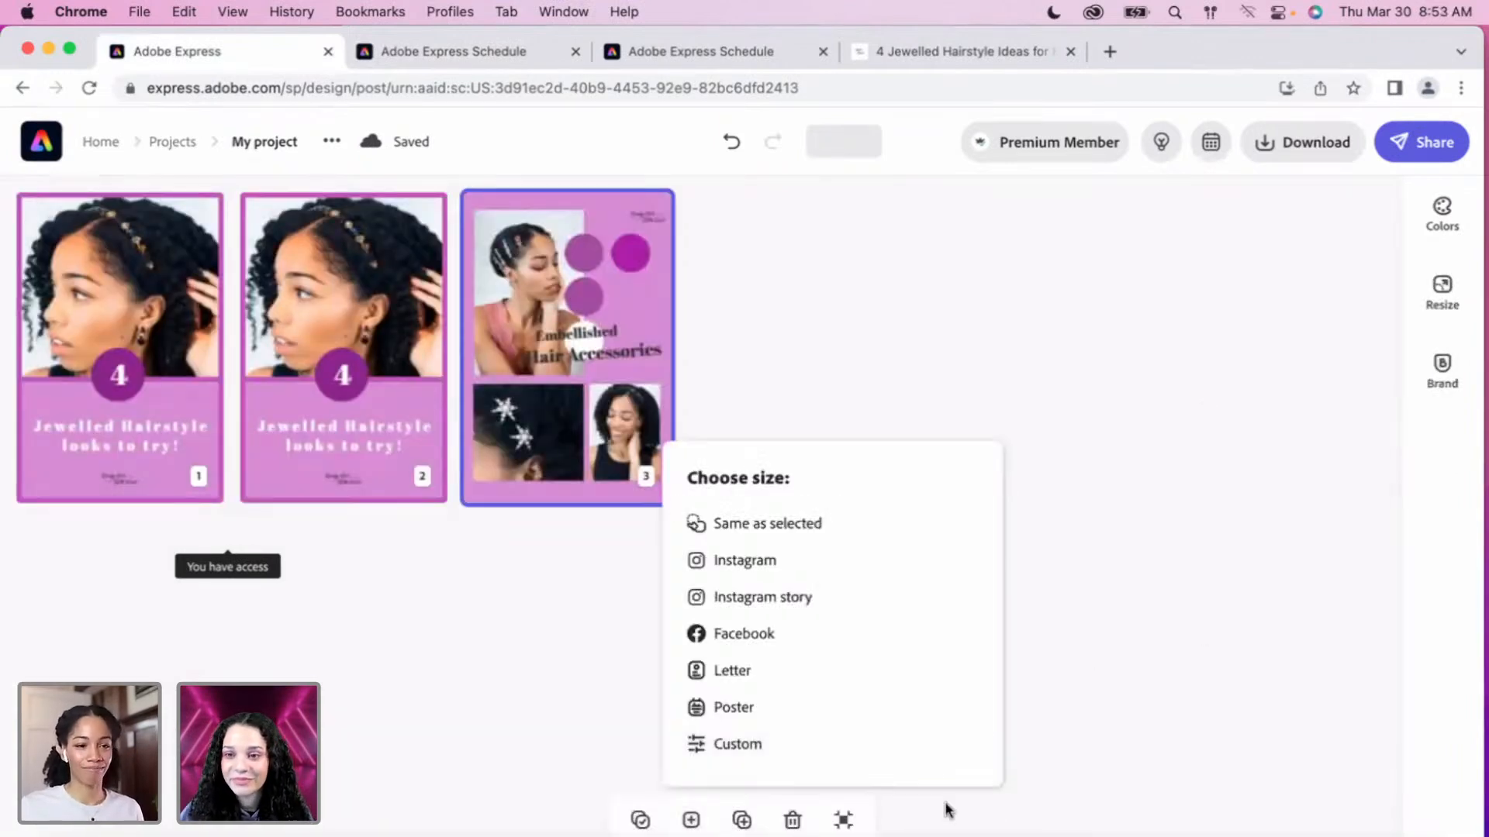
left_click(833, 822)
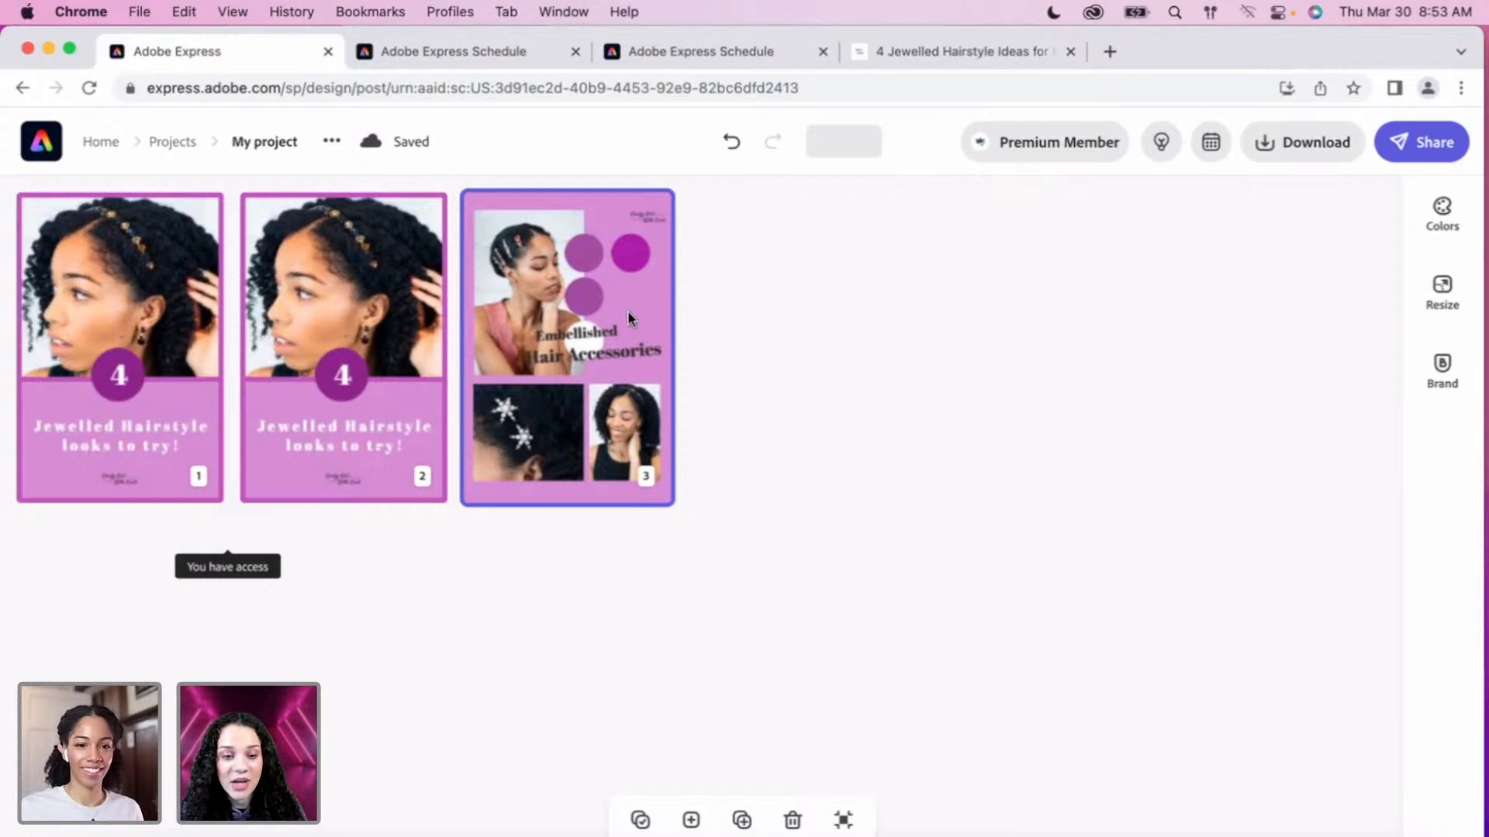
Open the "Embellished Hair Accessories" page and shuffle the ComfyGirlCurls brand colors to the version with a white background.
double_click(664, 314)
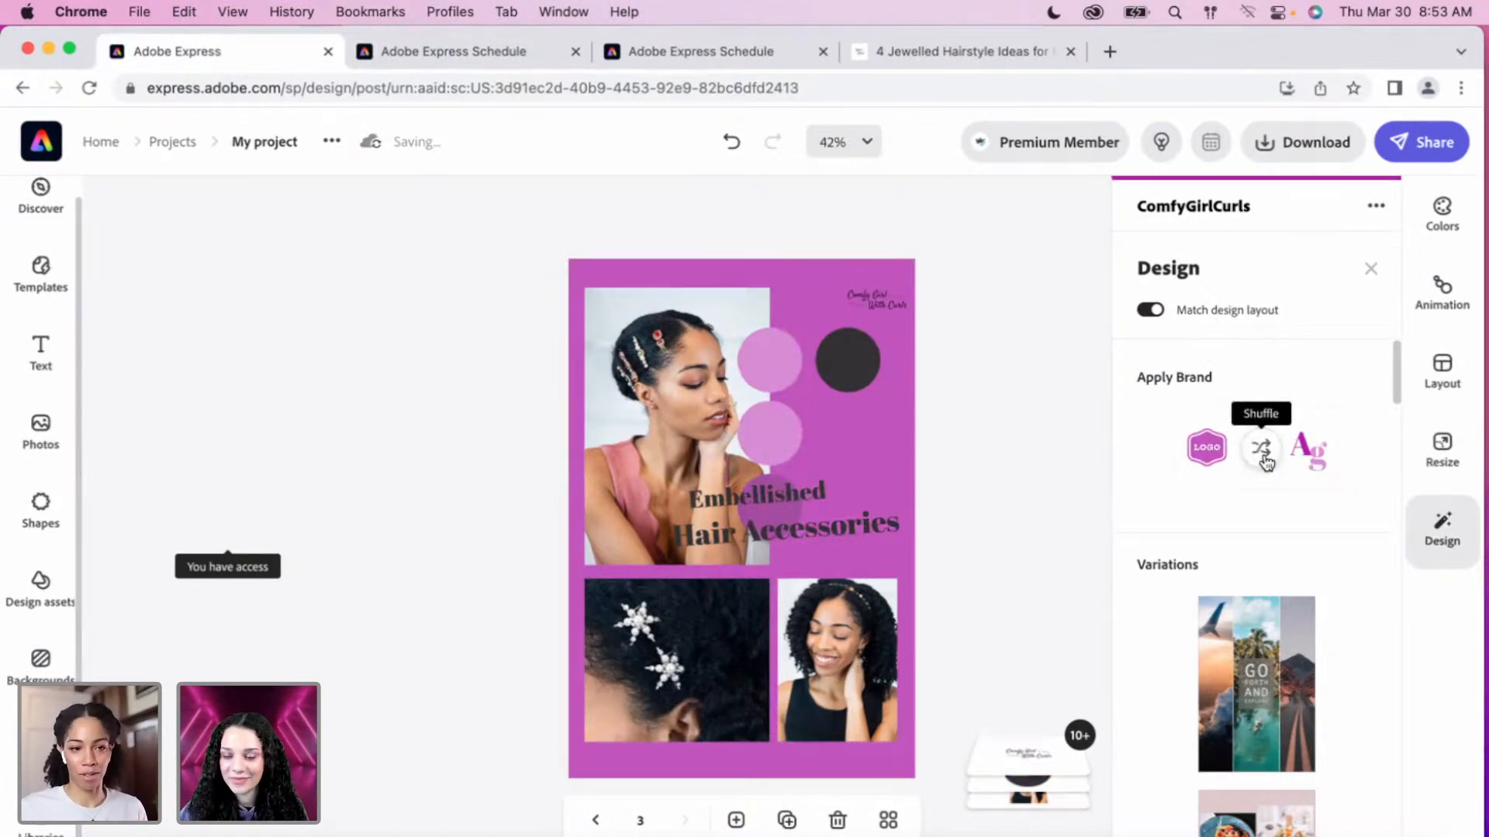
left_click(1264, 458)
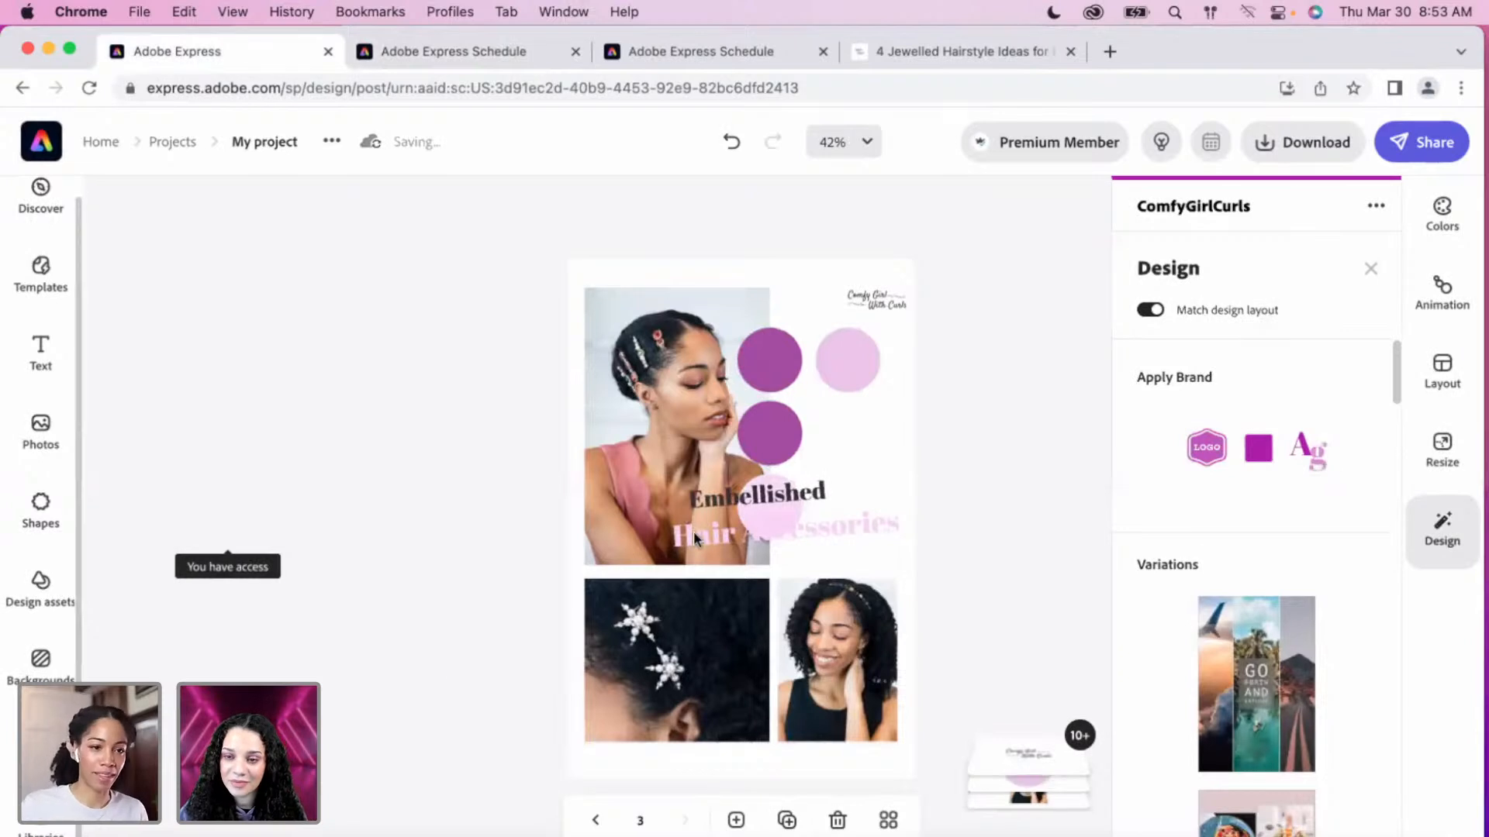
Color the "Hair Accessories" and "Embellished" text lines black (#000000).
left_click(858, 526)
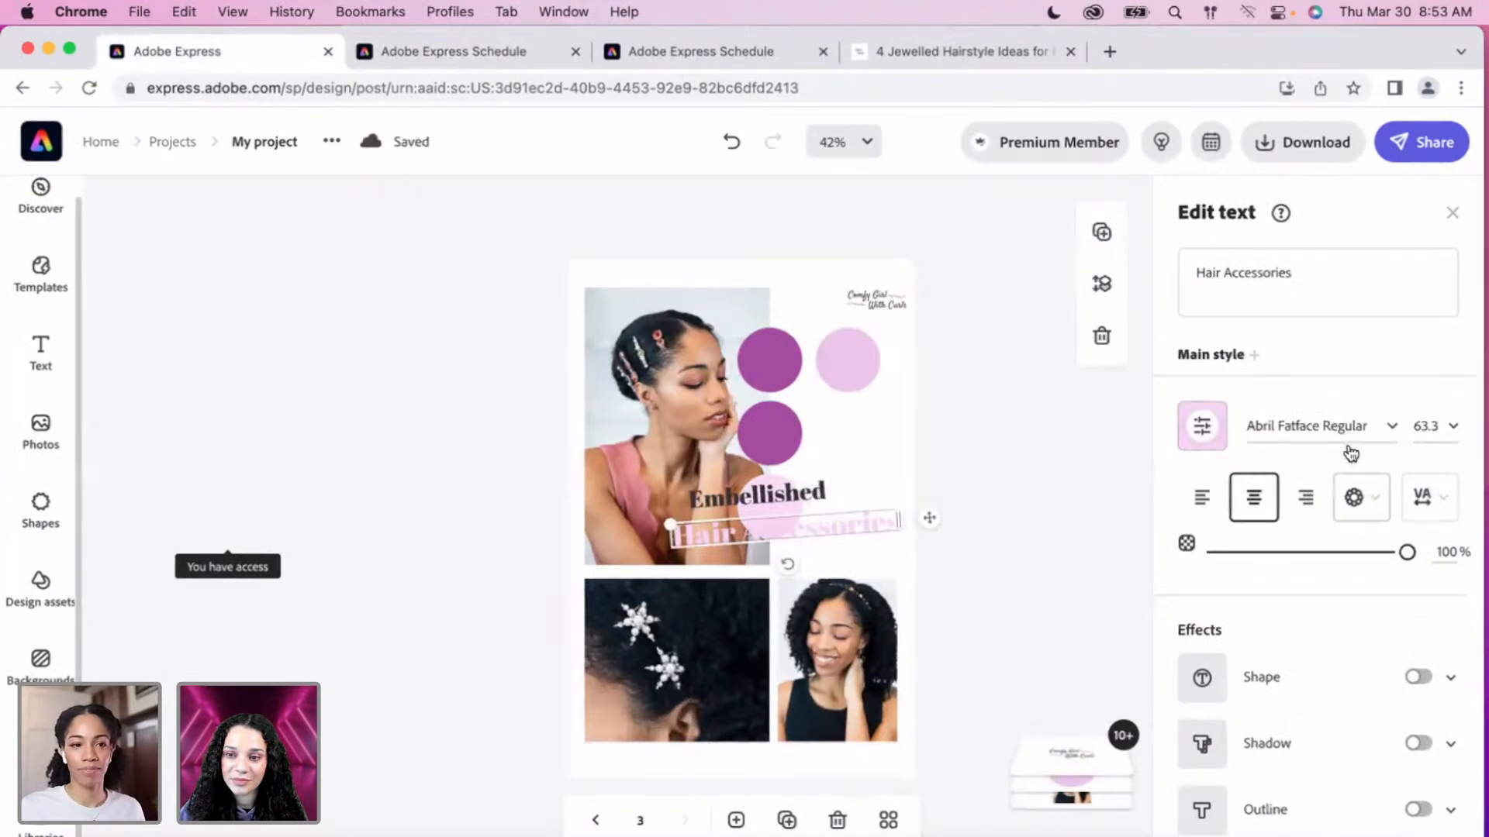
left_click(1202, 426)
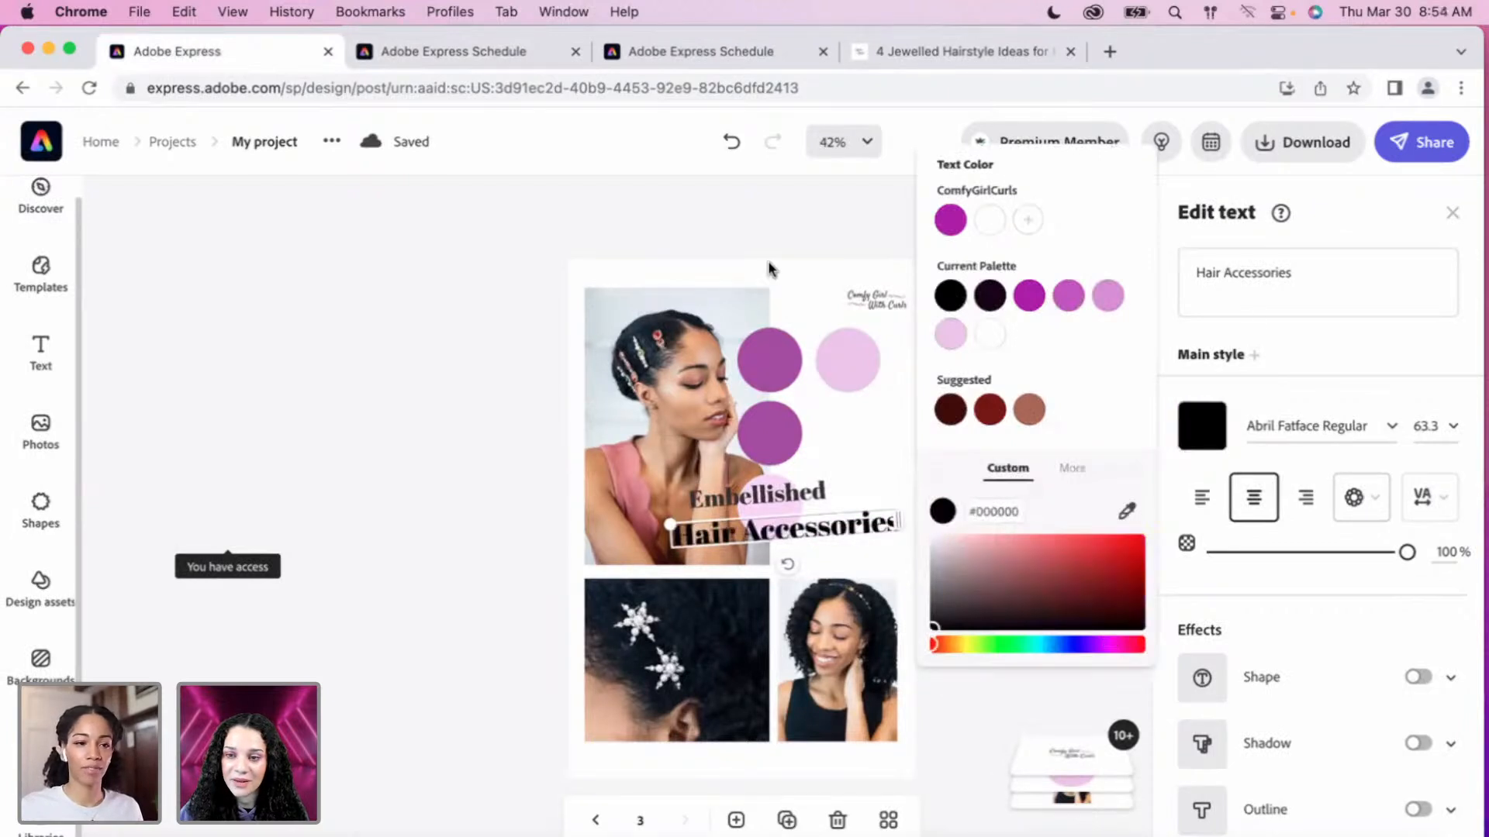
left_click(781, 498)
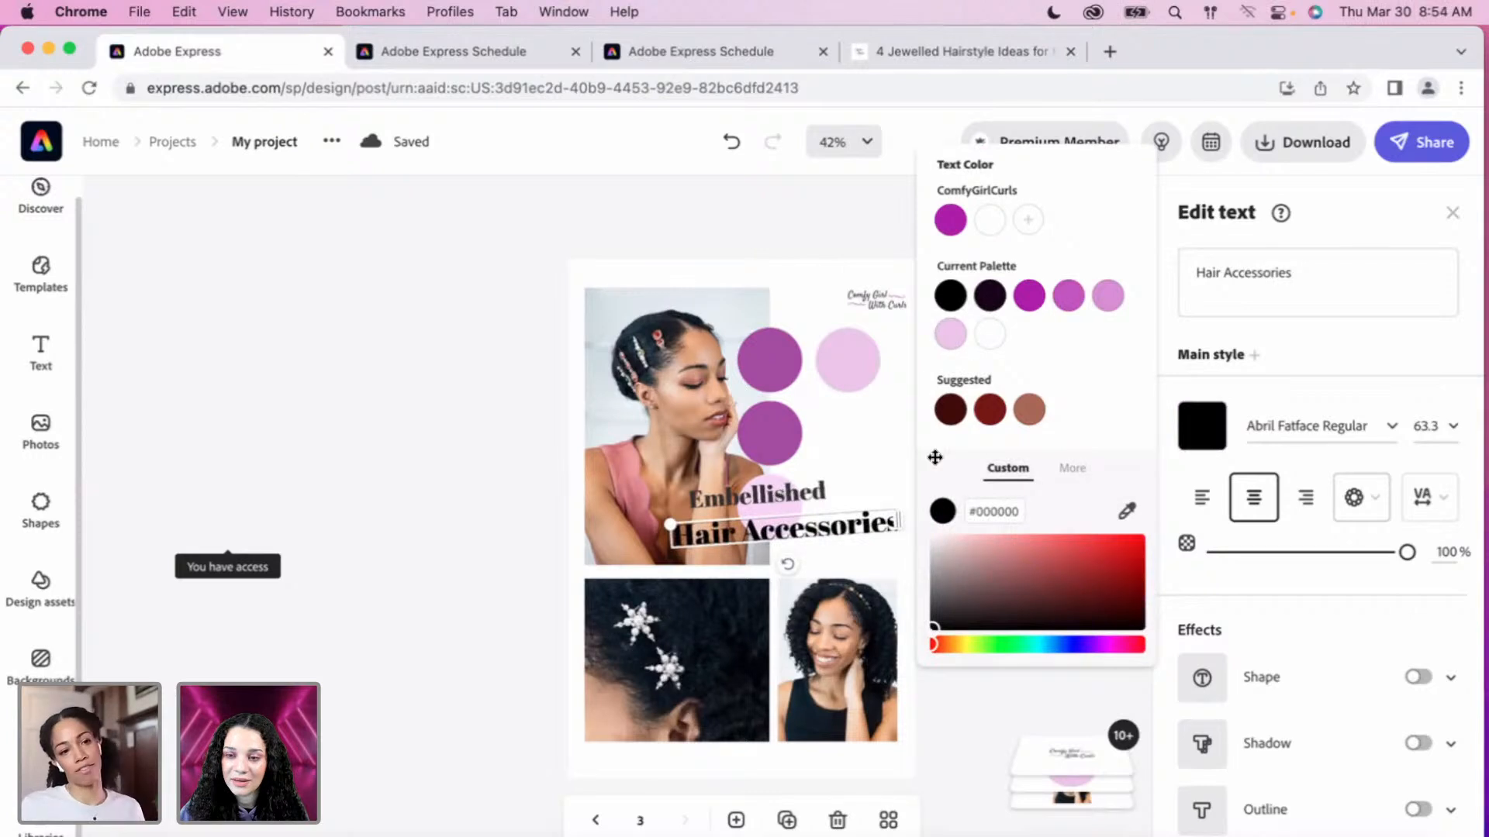
left_click(1194, 429)
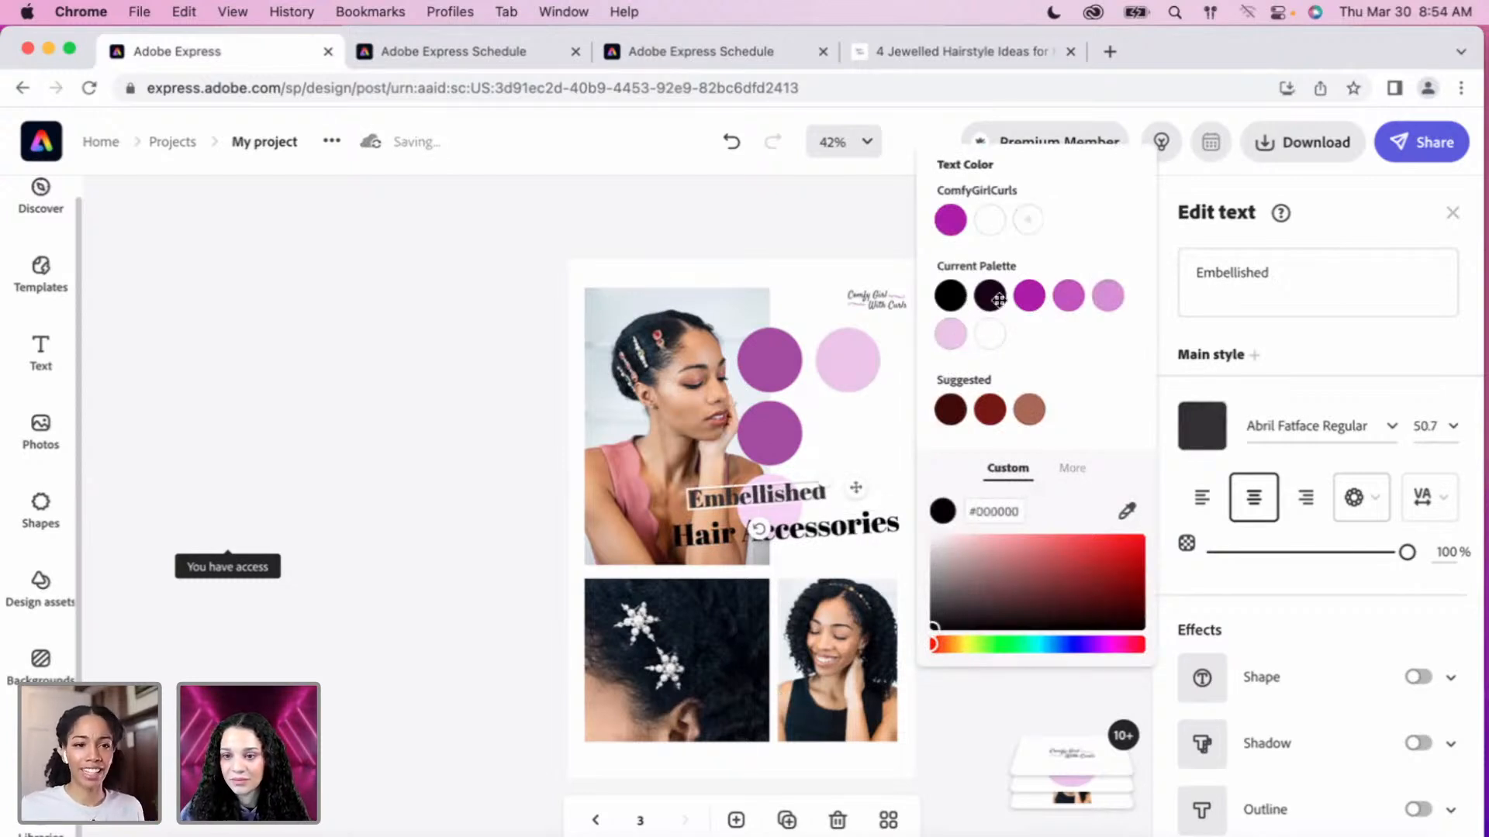
left_click(951, 301)
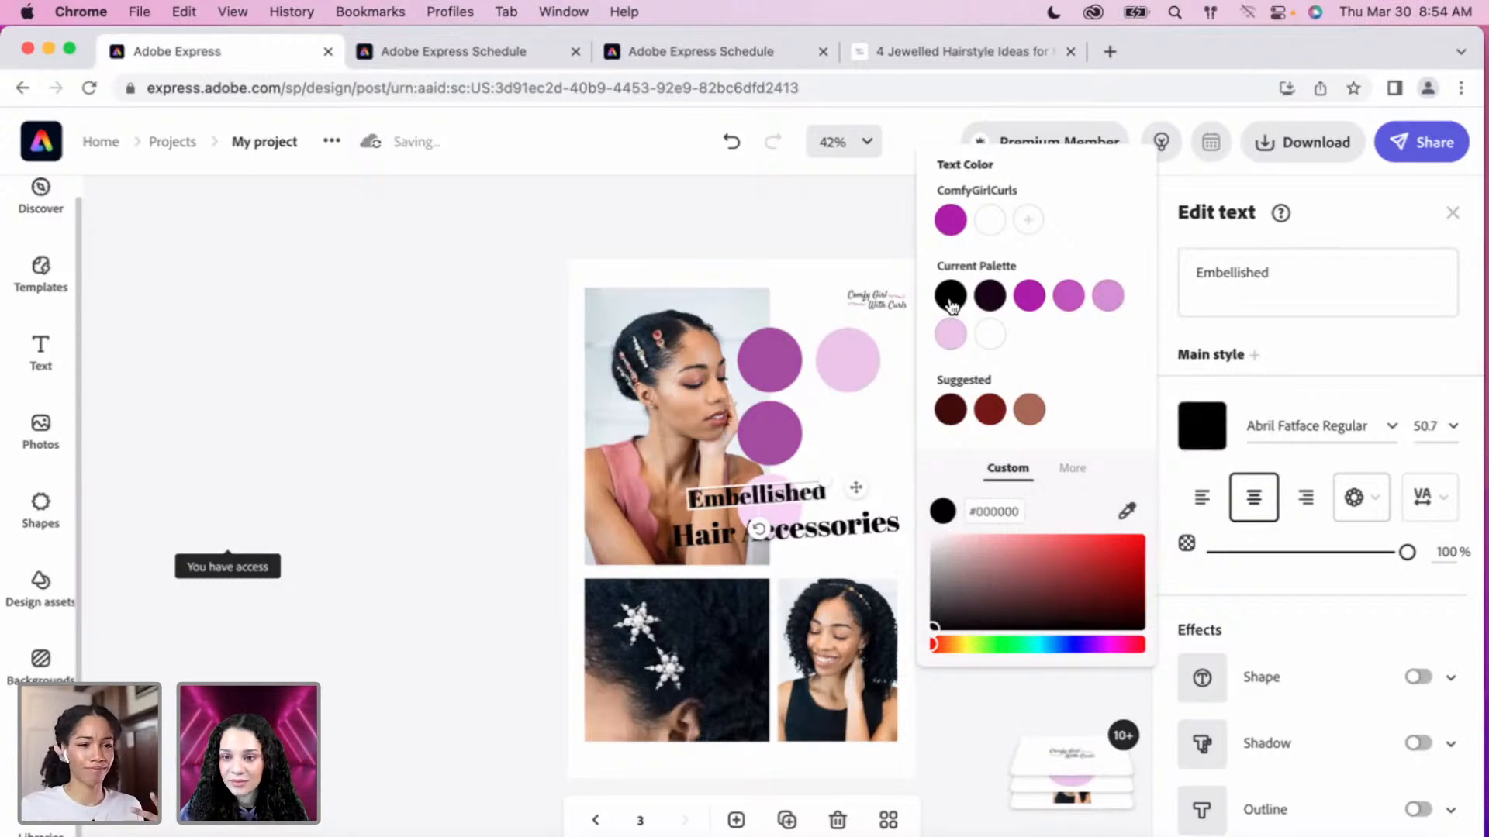
left_click(859, 690)
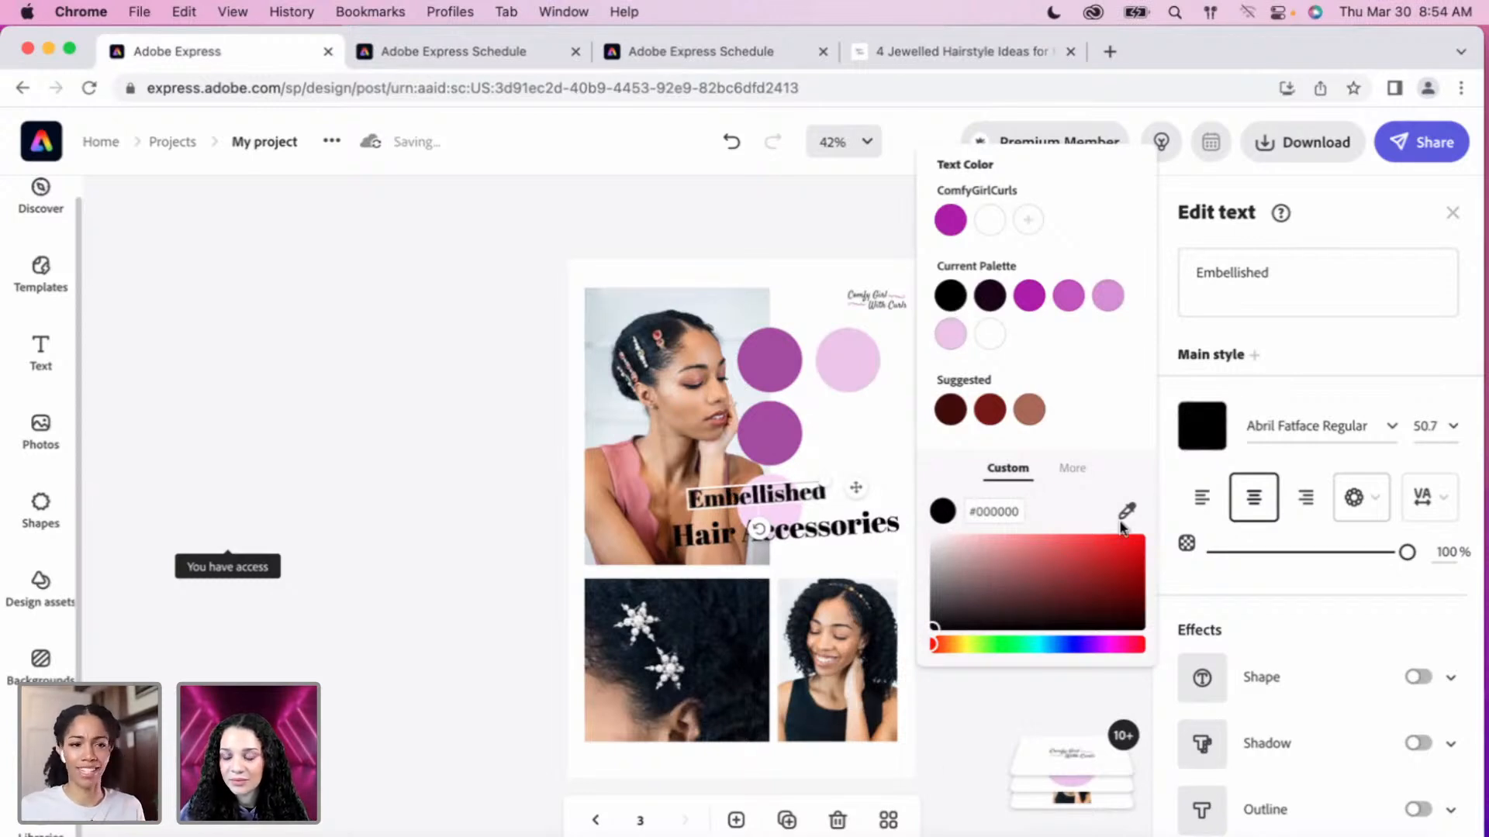
left_click(1060, 591)
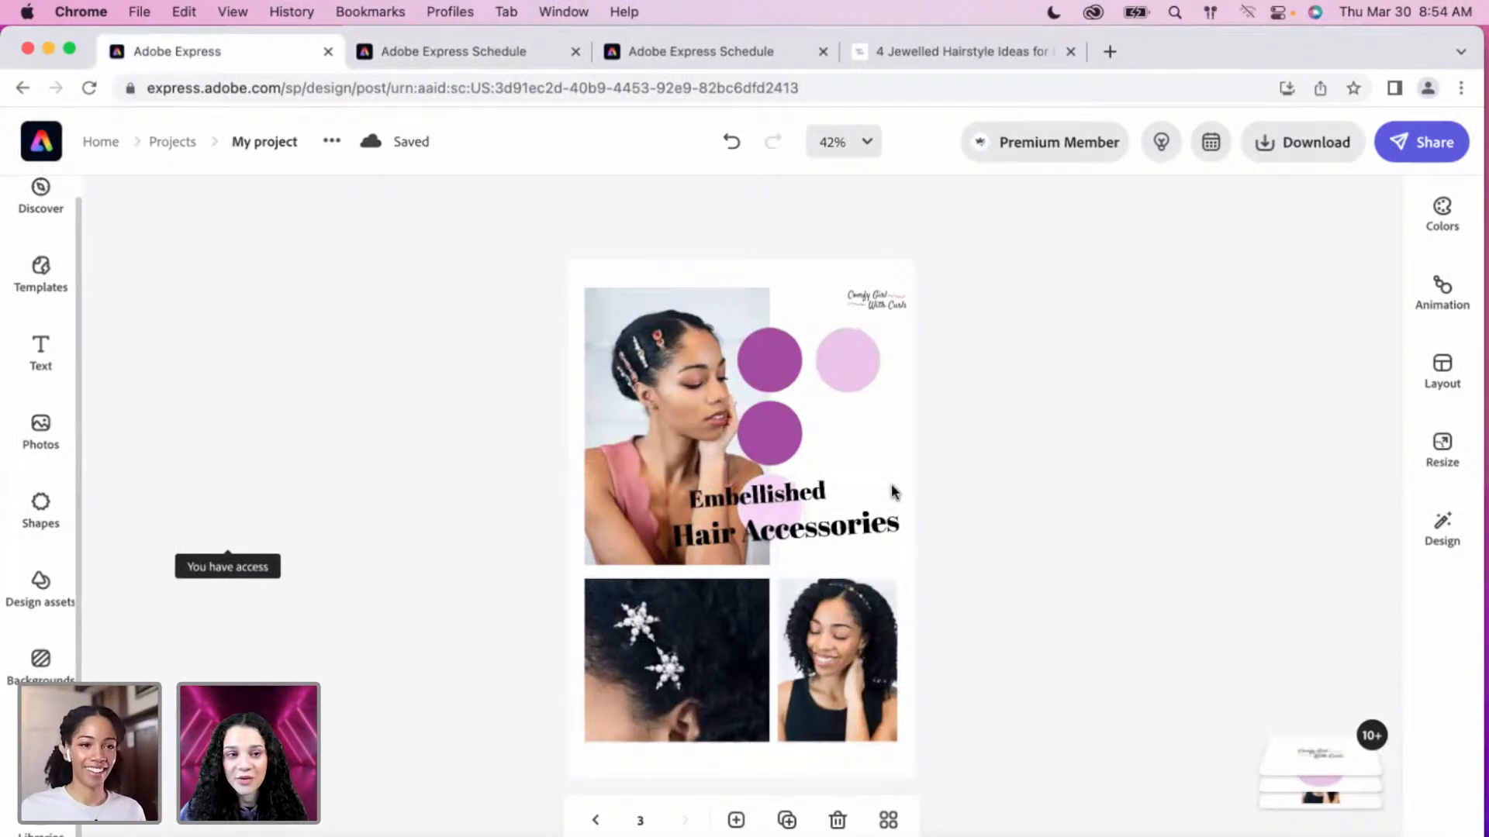
Nudge the "Embellished" text to the right above the "Hair Accessories" line.
left_click(793, 501)
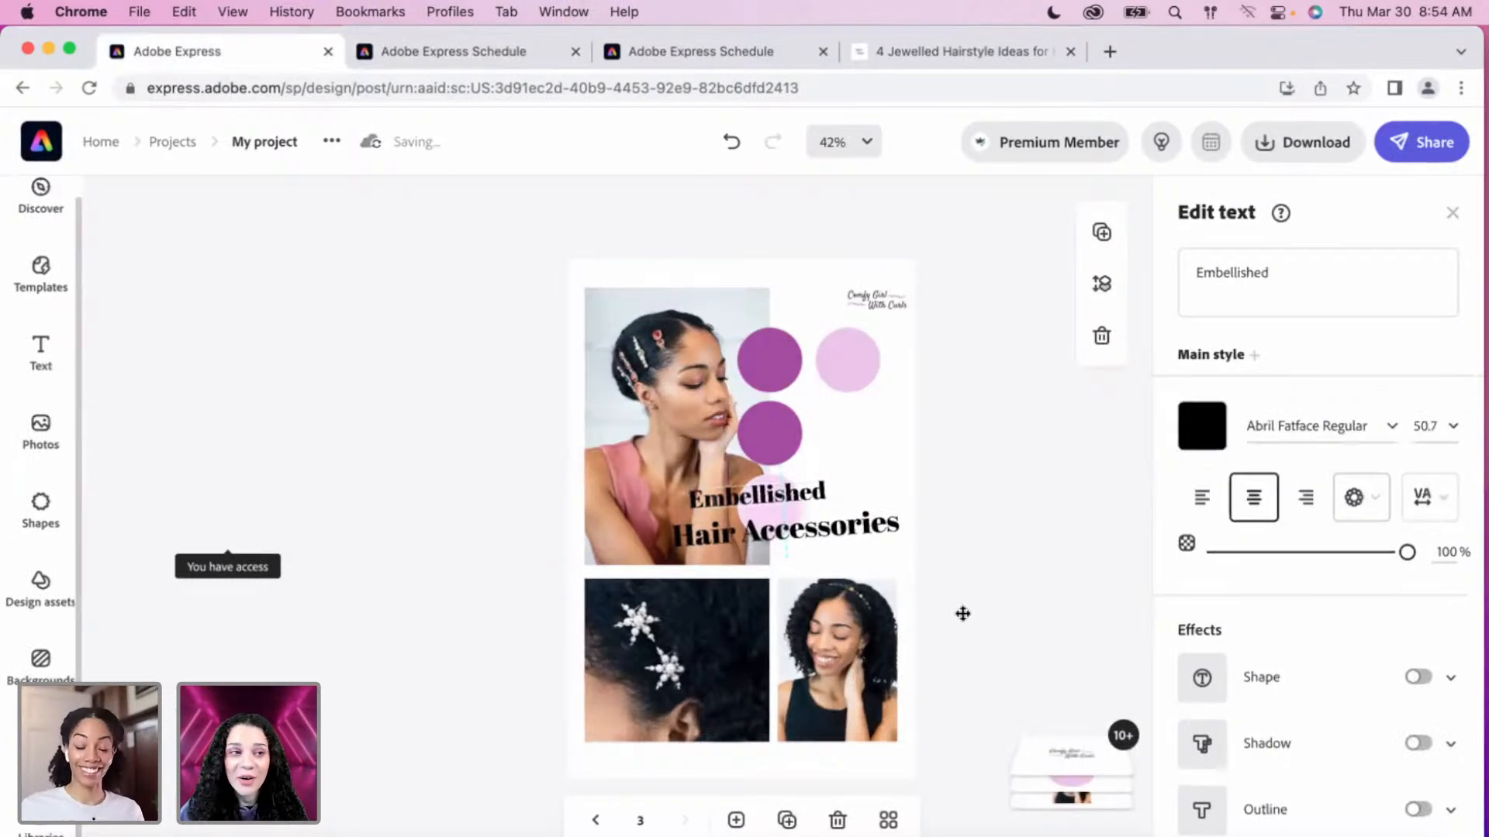
key("shift+Right")
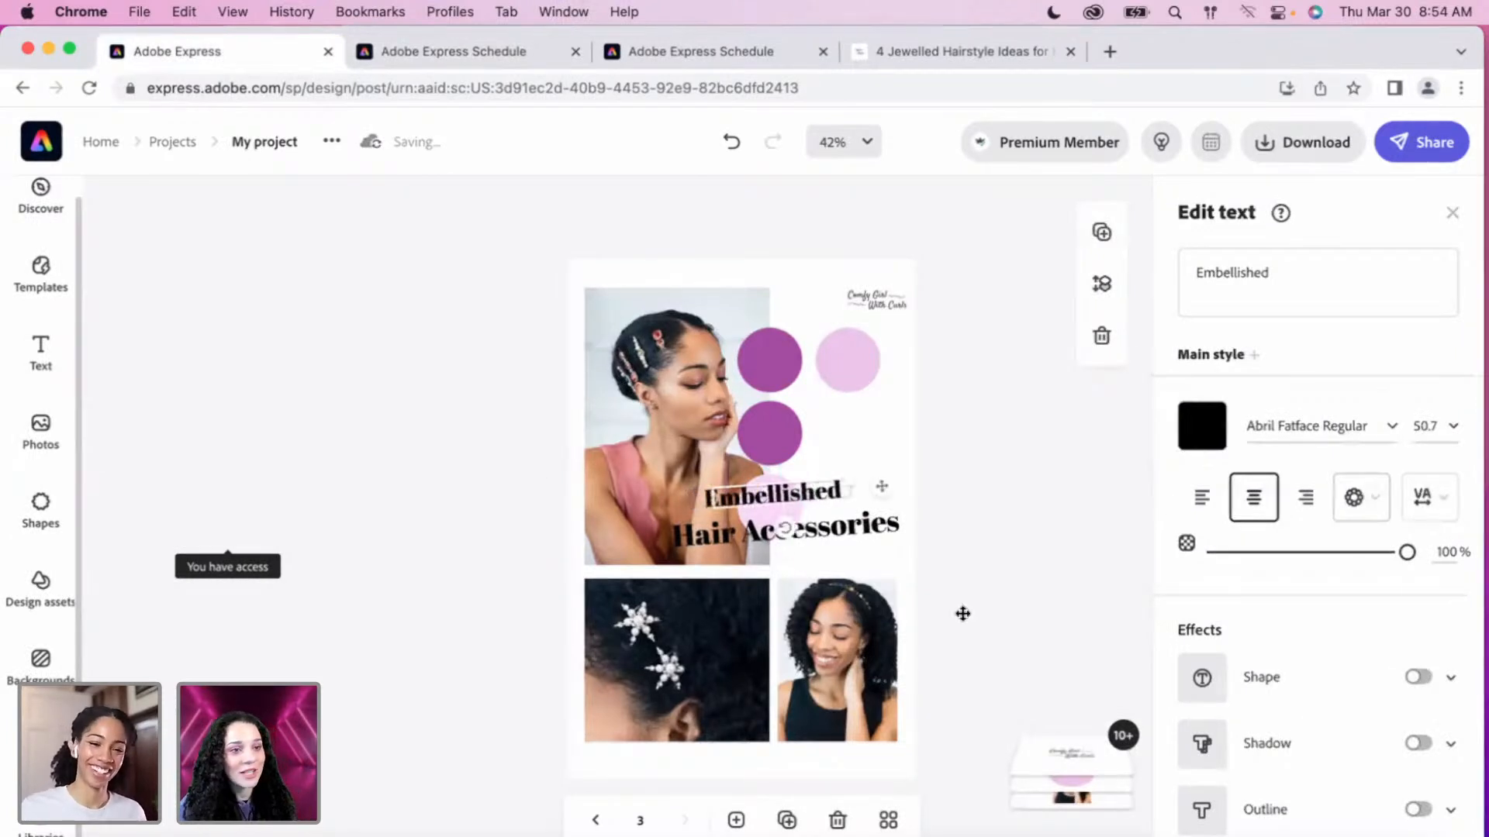
key("shift+Right")
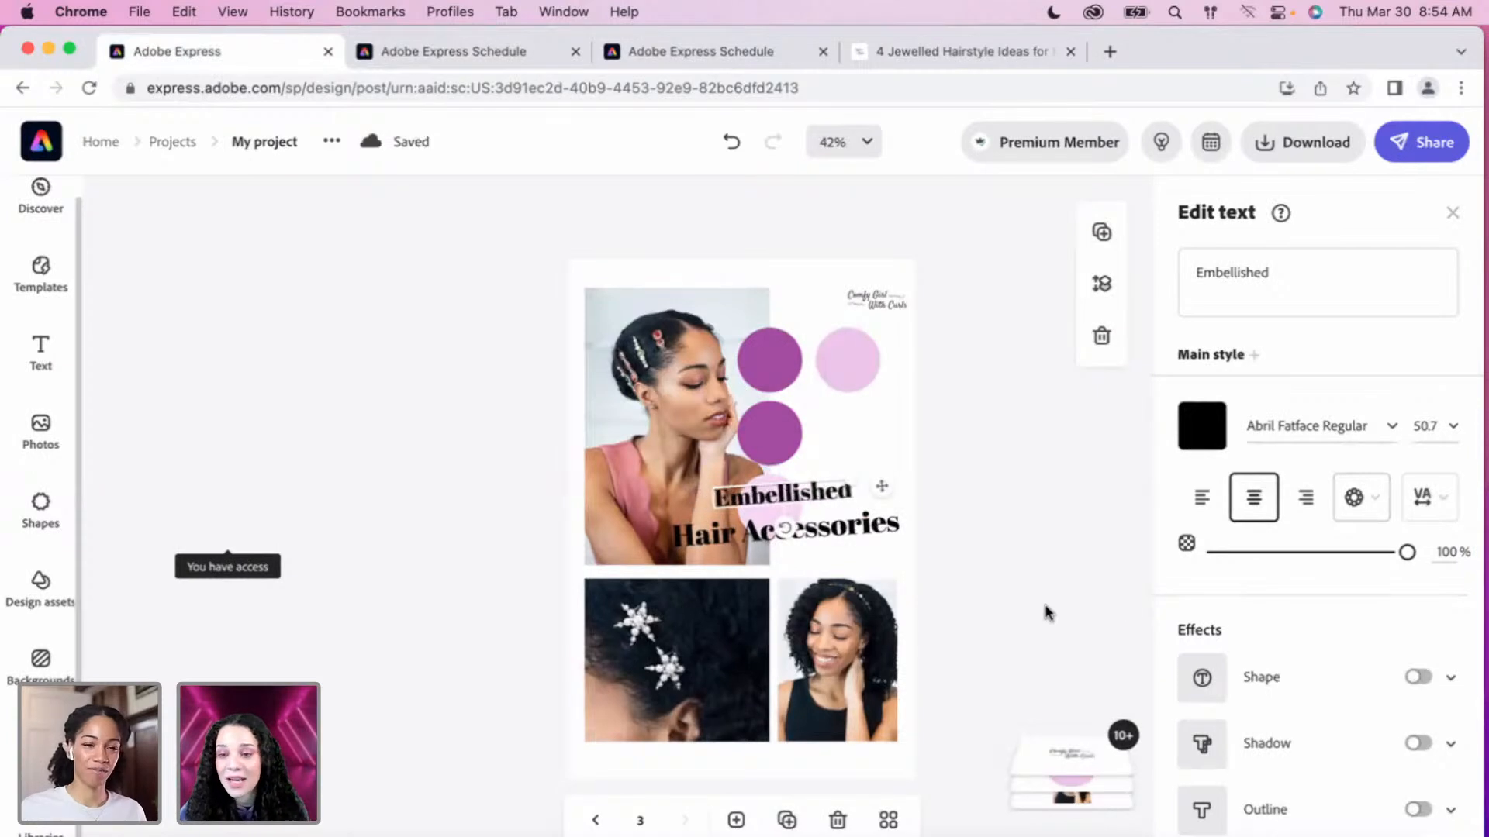